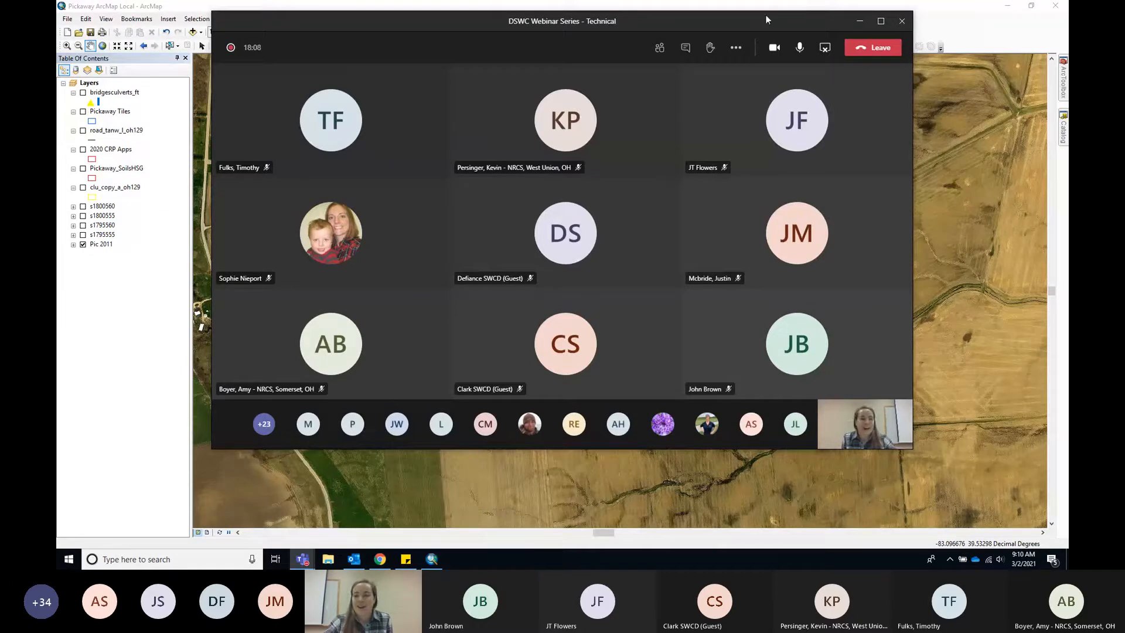
# Step: Switch from the meeting window to ArcMap and examine the striped fields and farmstead on the aerial imagery
pyautogui.click(826, 52)
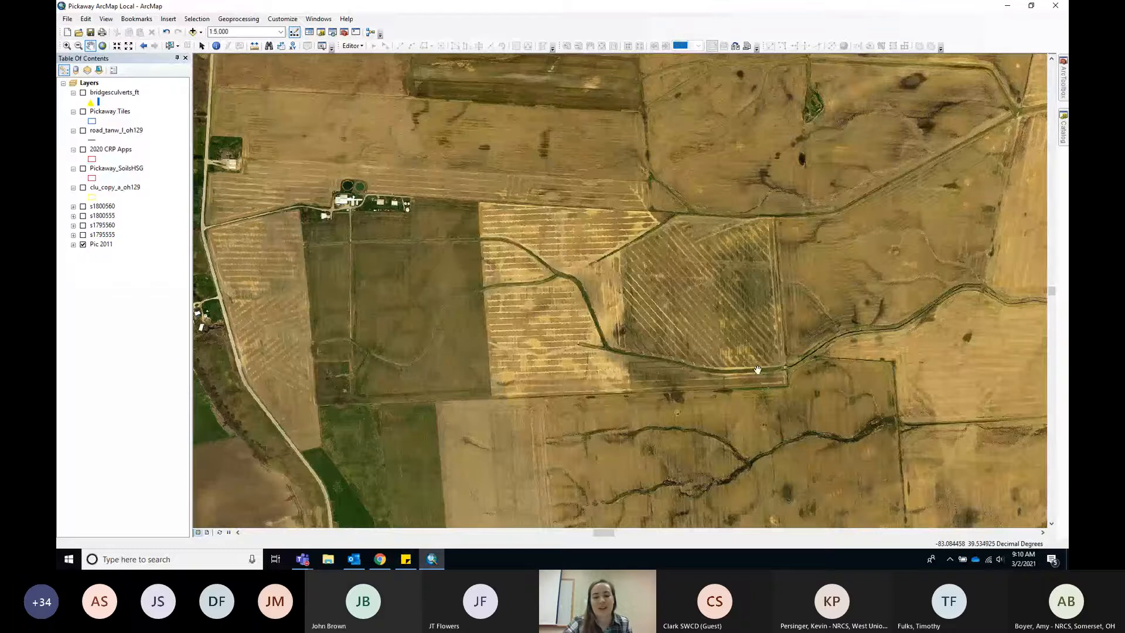
pyautogui.moveTo(757, 369); pyautogui.dragTo(777, 367)
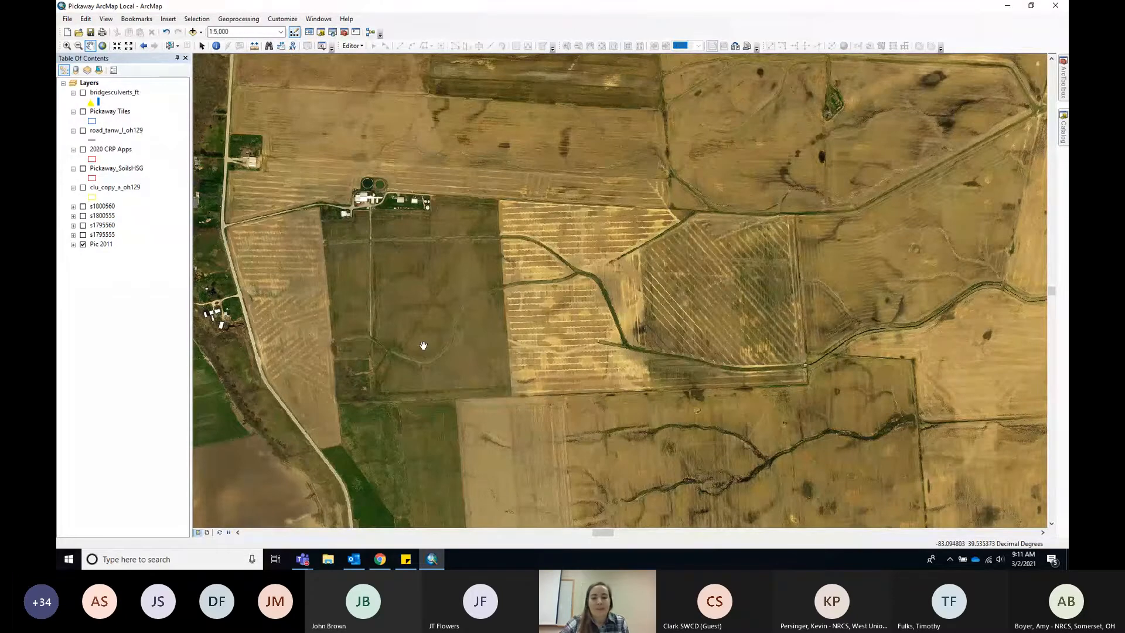
pyautogui.moveTo(422, 345); pyautogui.dragTo(416, 340)
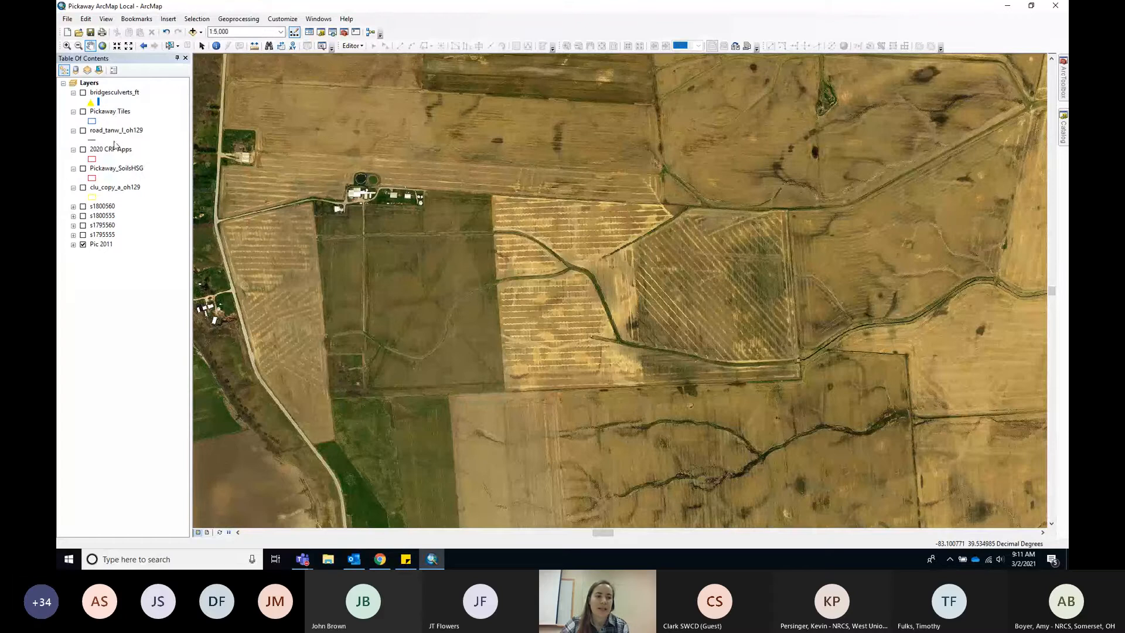
# Step: Preview the Pickaway Tiles grid and the bridgesculverts_ft layer one after the other over the imagery, hiding each again
pyautogui.click(83, 111)
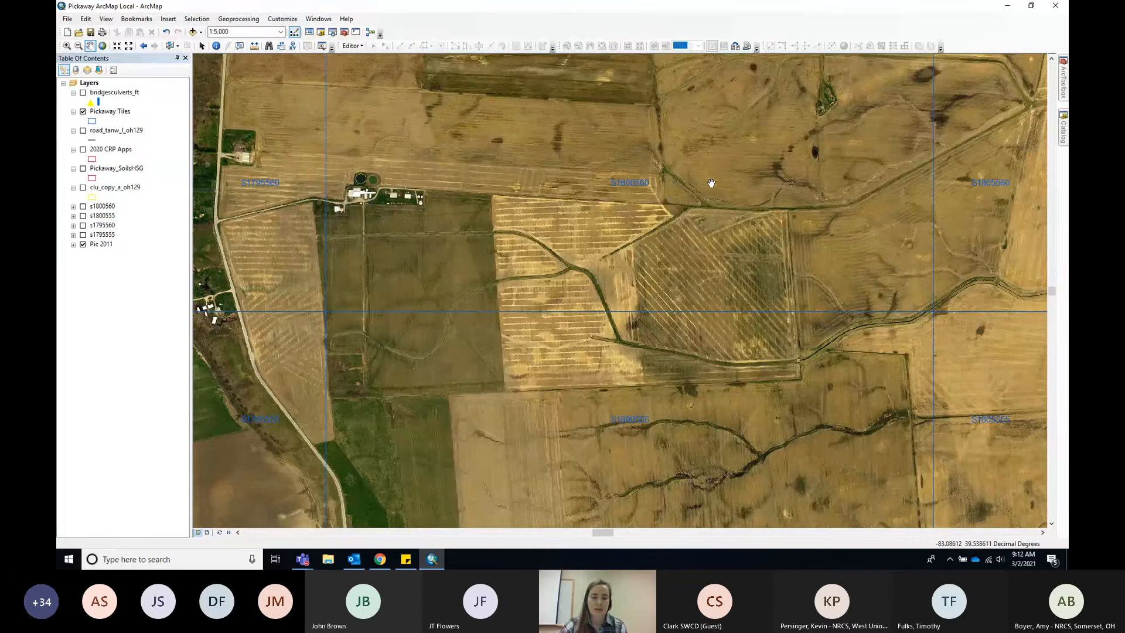
pyautogui.click(83, 112)
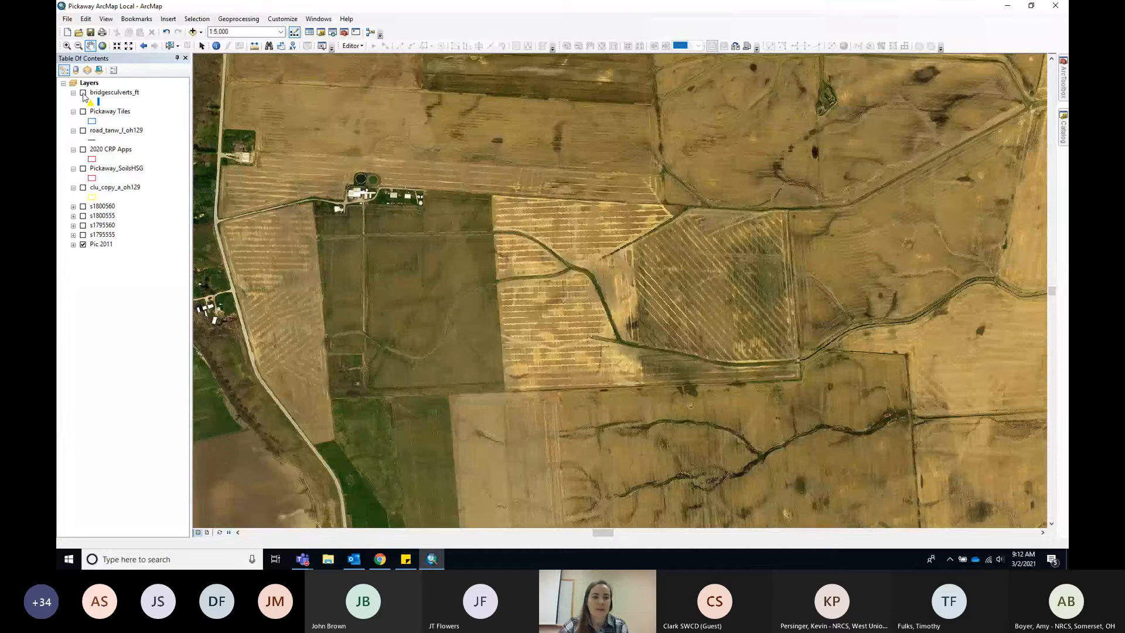
pyautogui.click(83, 94)
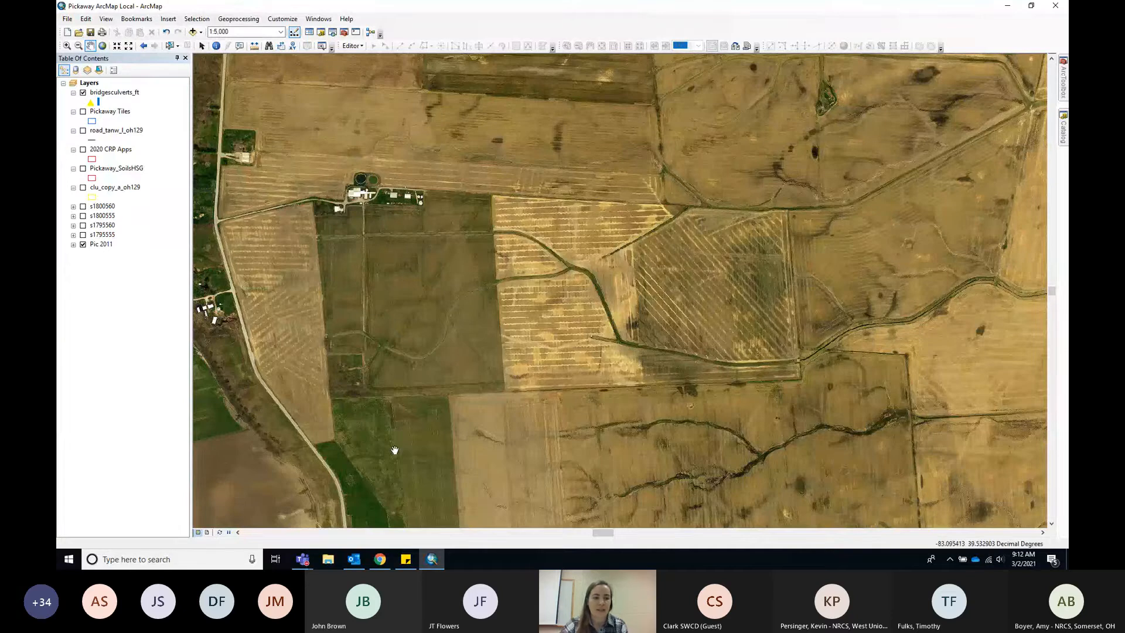
pyautogui.scroll(-3, 395, 450)
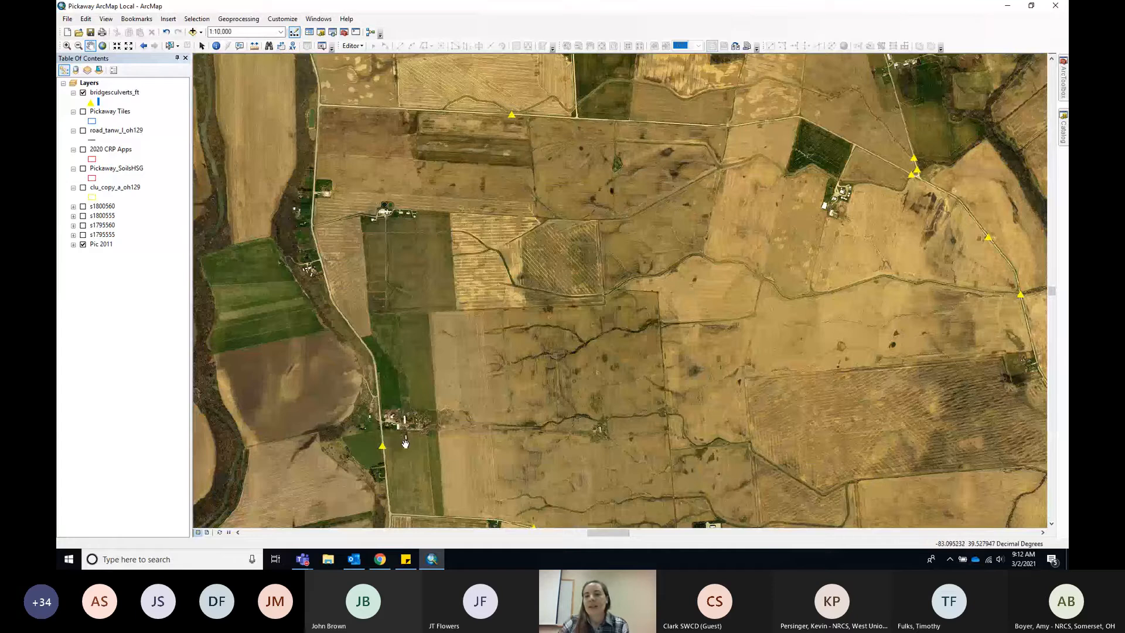
pyautogui.click(83, 92)
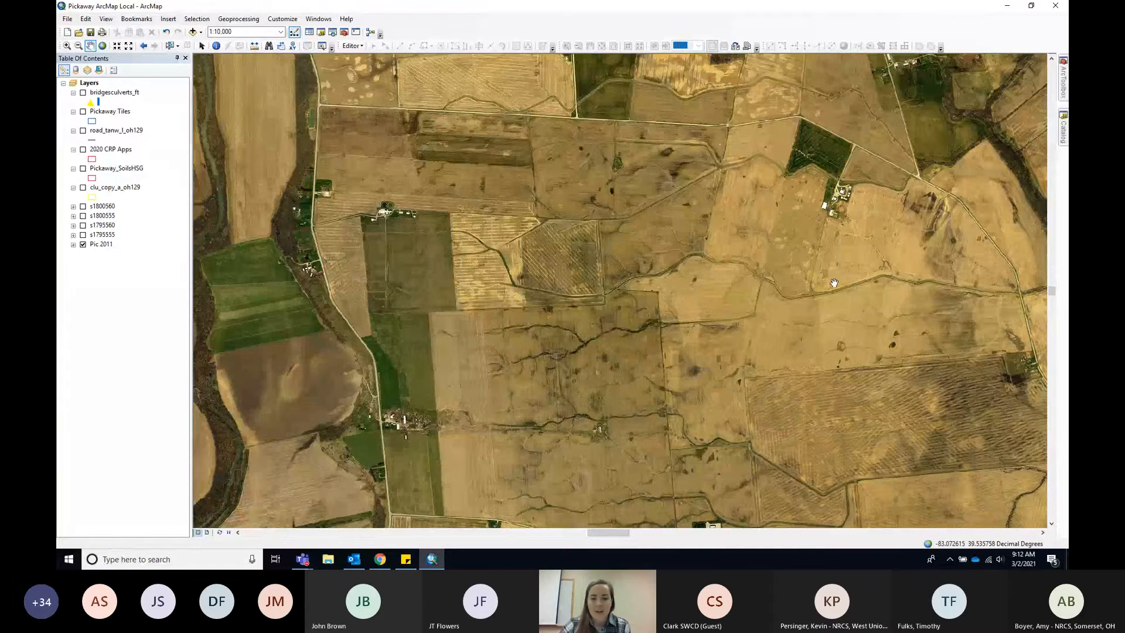
# Step: Show the four DEM tiles s1800560, s1800555, s1795560 and s1795555 in full over the aerial imagery
pyautogui.scroll(-2, 519, 261)
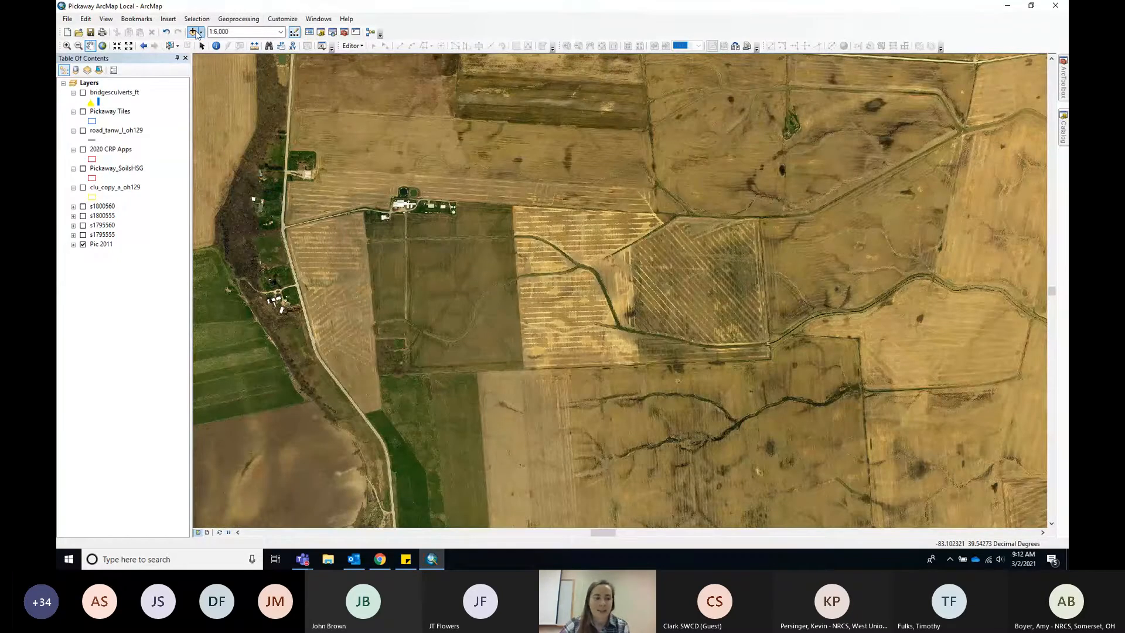
pyautogui.click(82, 206)
pyautogui.click(83, 216)
pyautogui.click(82, 225)
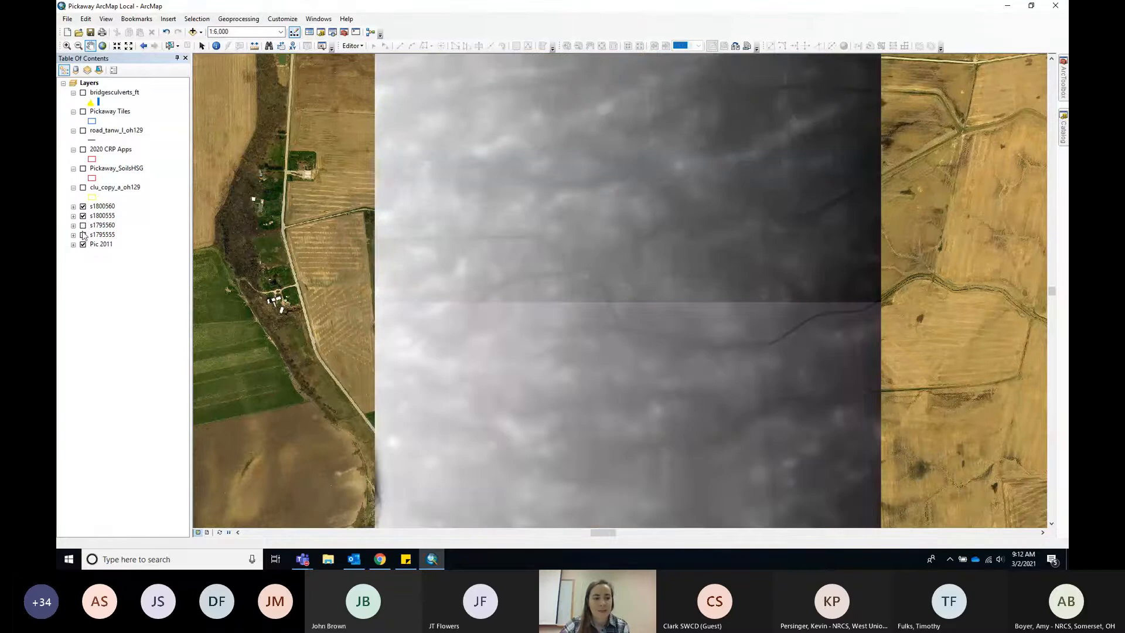
pyautogui.click(82, 234)
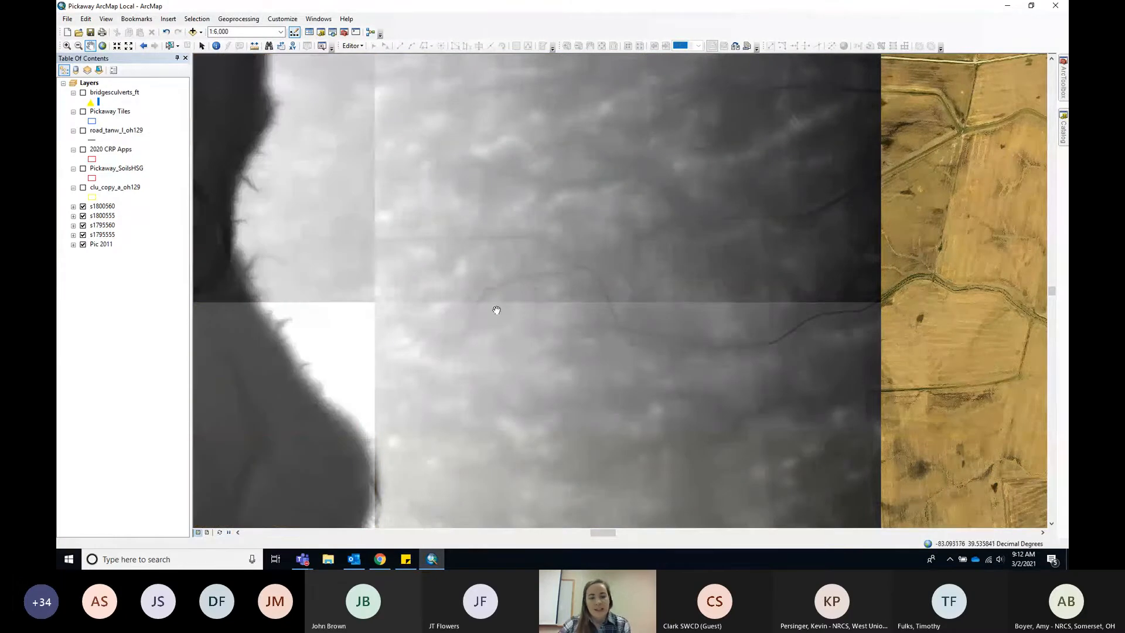
pyautogui.moveTo(494, 309); pyautogui.dragTo(587, 274)
pyautogui.scroll(3, 586, 274)
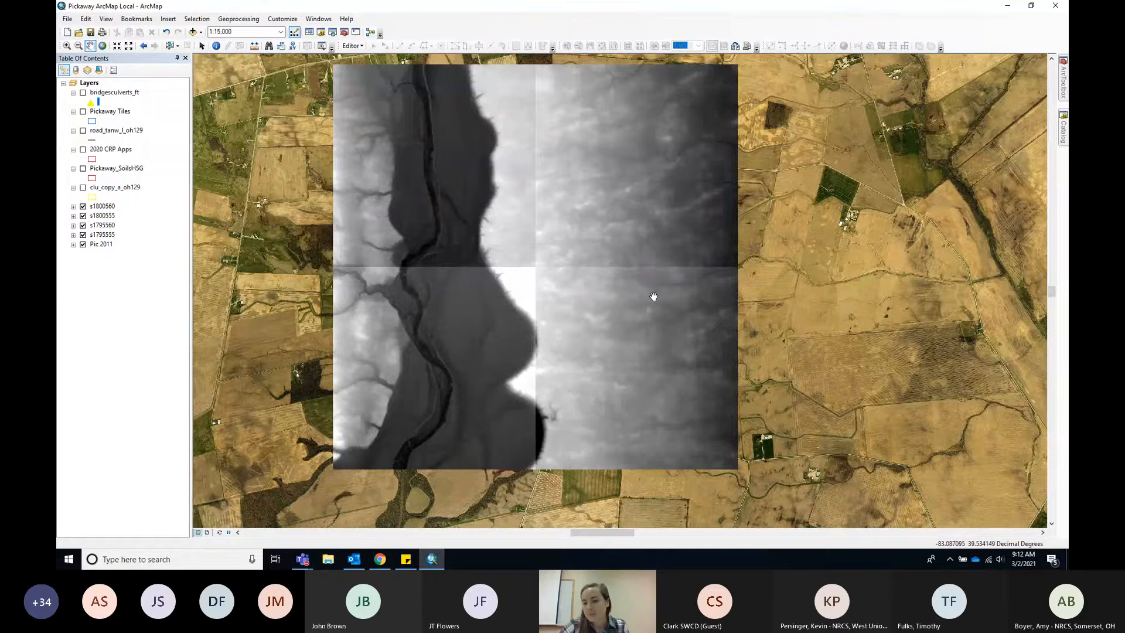
# Step: Inspect the pixel type options of the Mosaic To New Raster tool in ArcToolbox without running it
pyautogui.click(1065, 75)
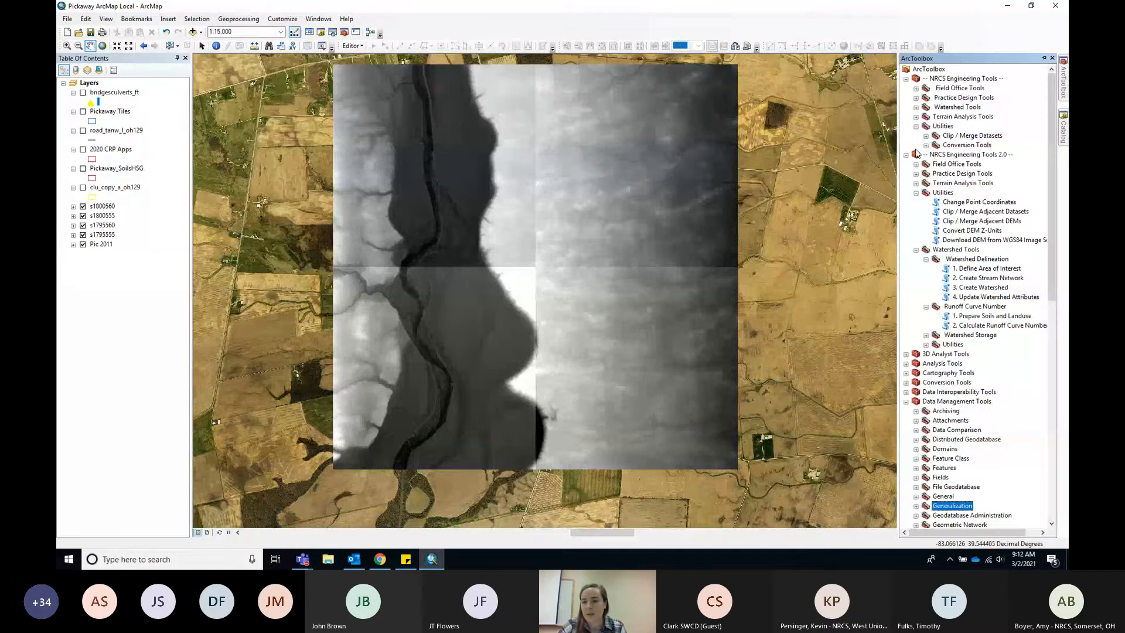
pyautogui.click(905, 79)
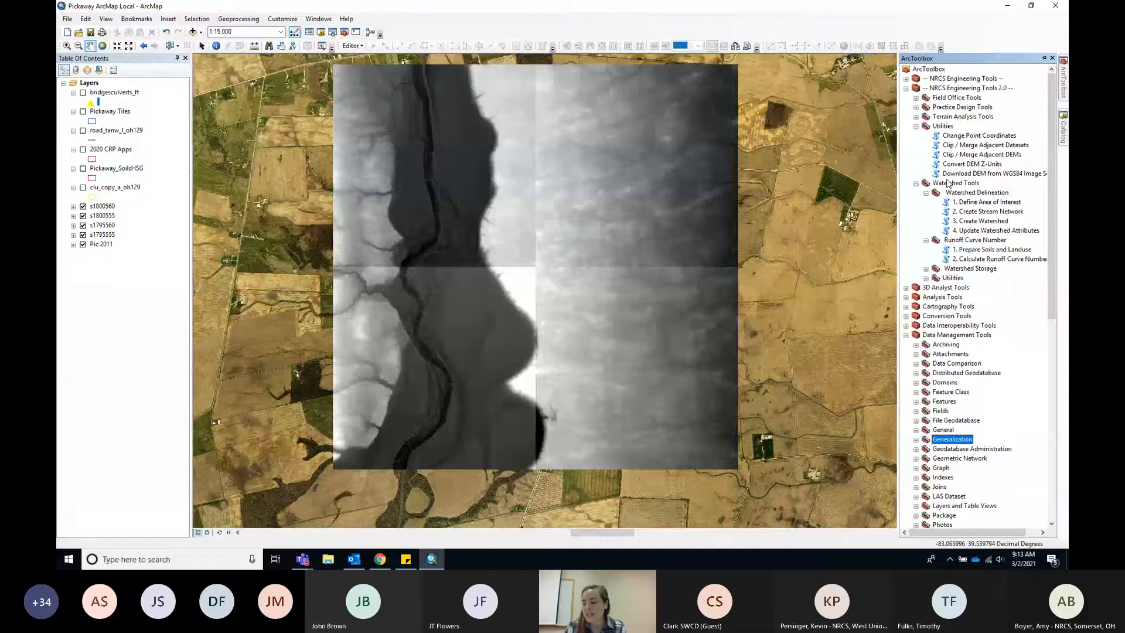
pyautogui.scroll(-3, 948, 184)
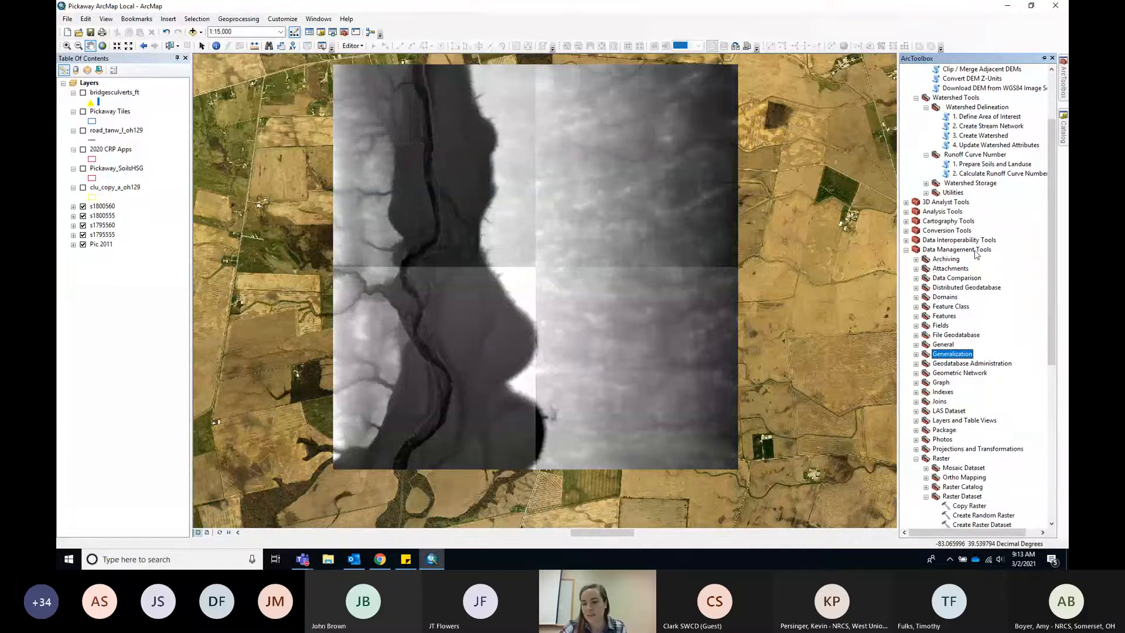
pyautogui.scroll(-2, 914, 260)
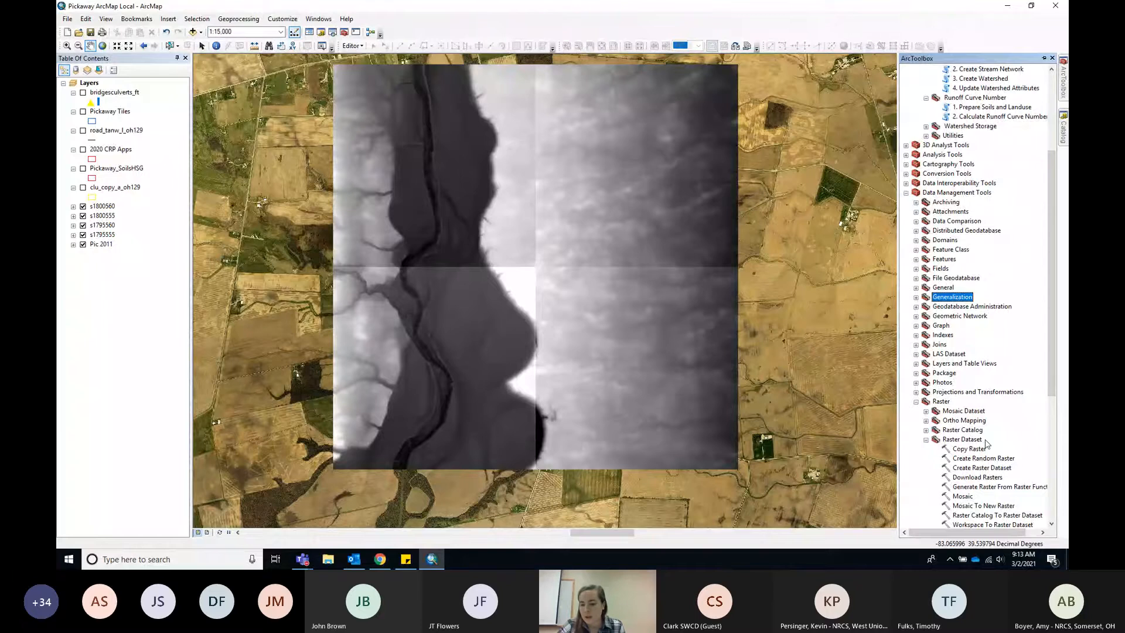
pyautogui.scroll(-2, 986, 443)
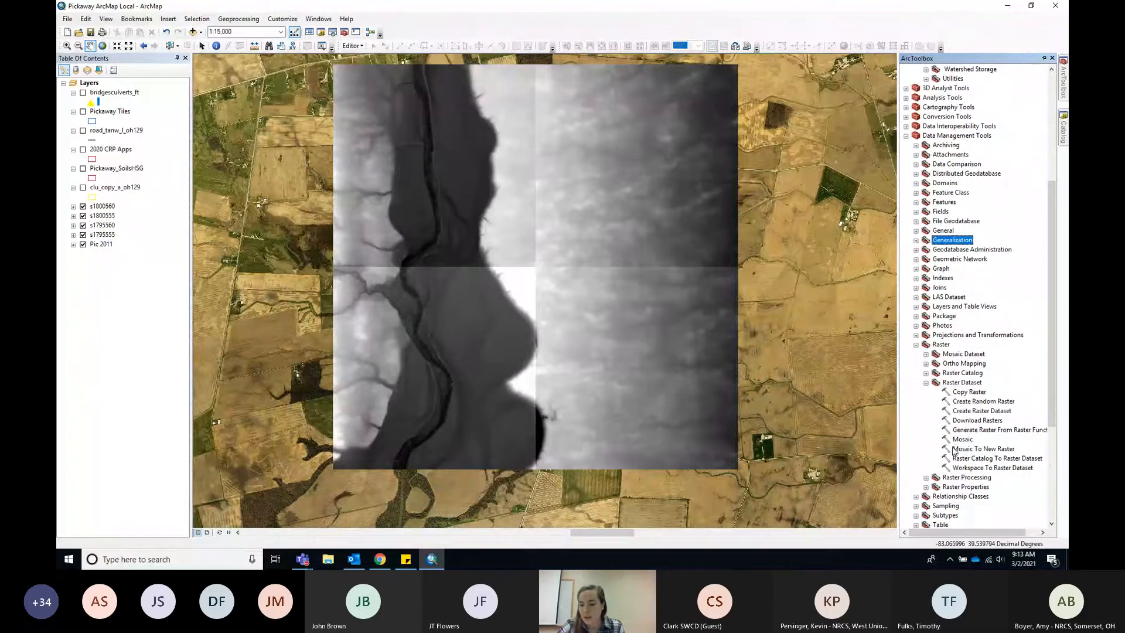
pyautogui.doubleClick(1003, 450)
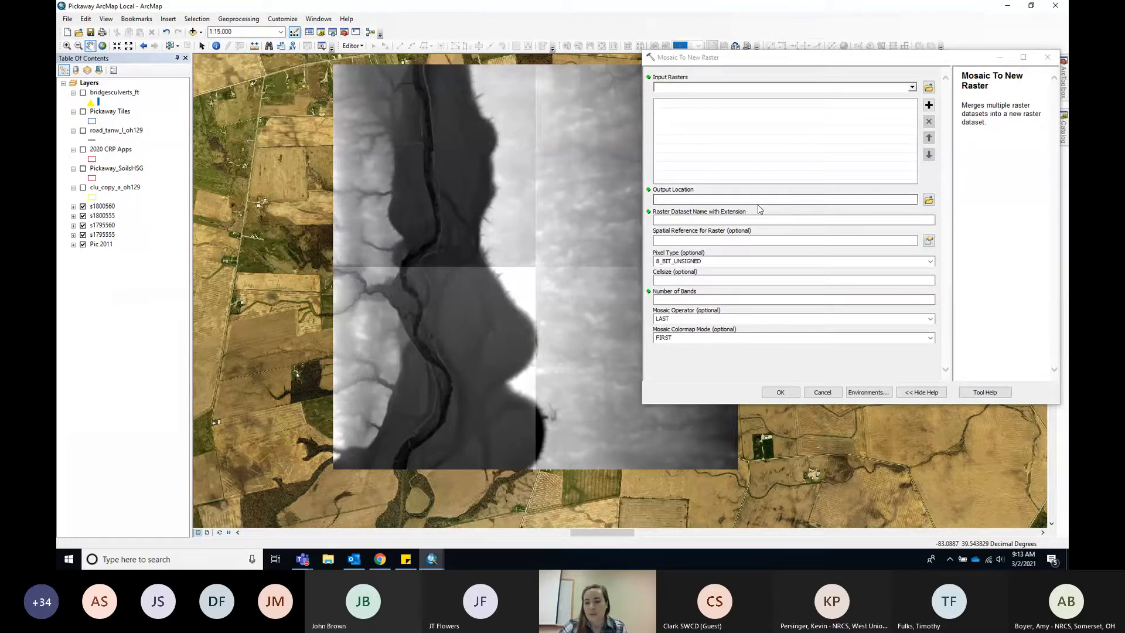
pyautogui.click(930, 262)
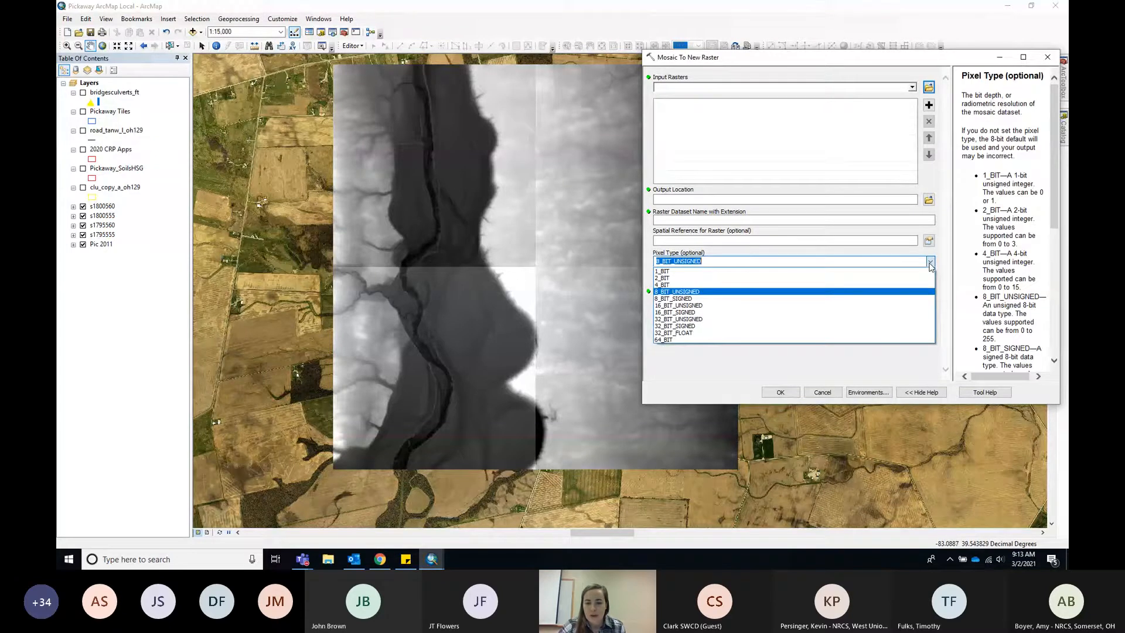
pyautogui.click(918, 261)
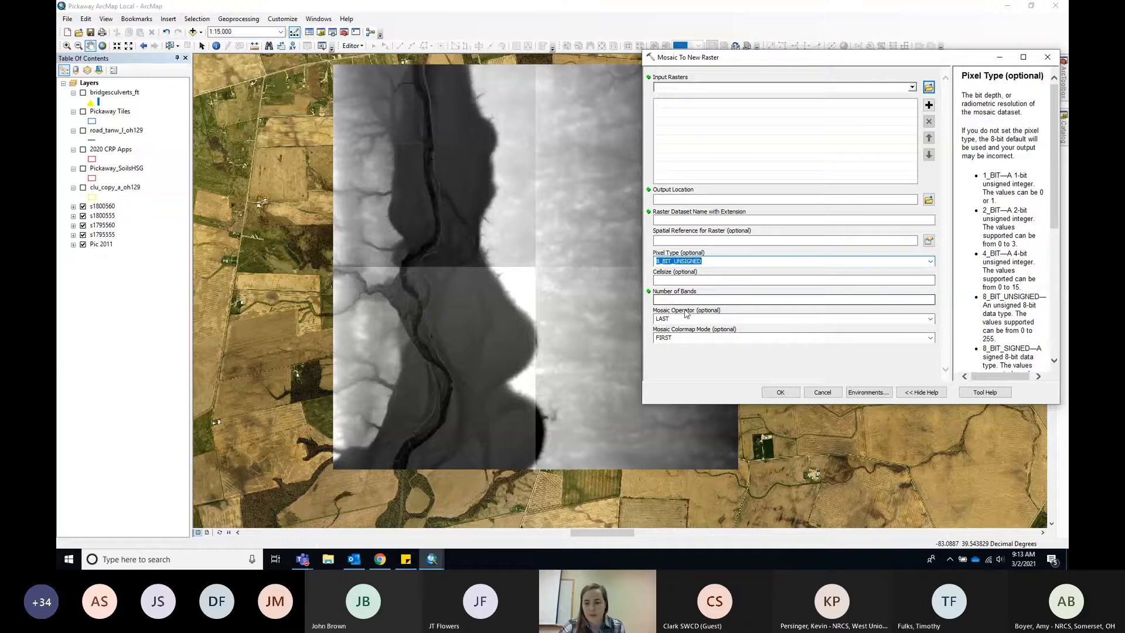
pyautogui.click(1046, 57)
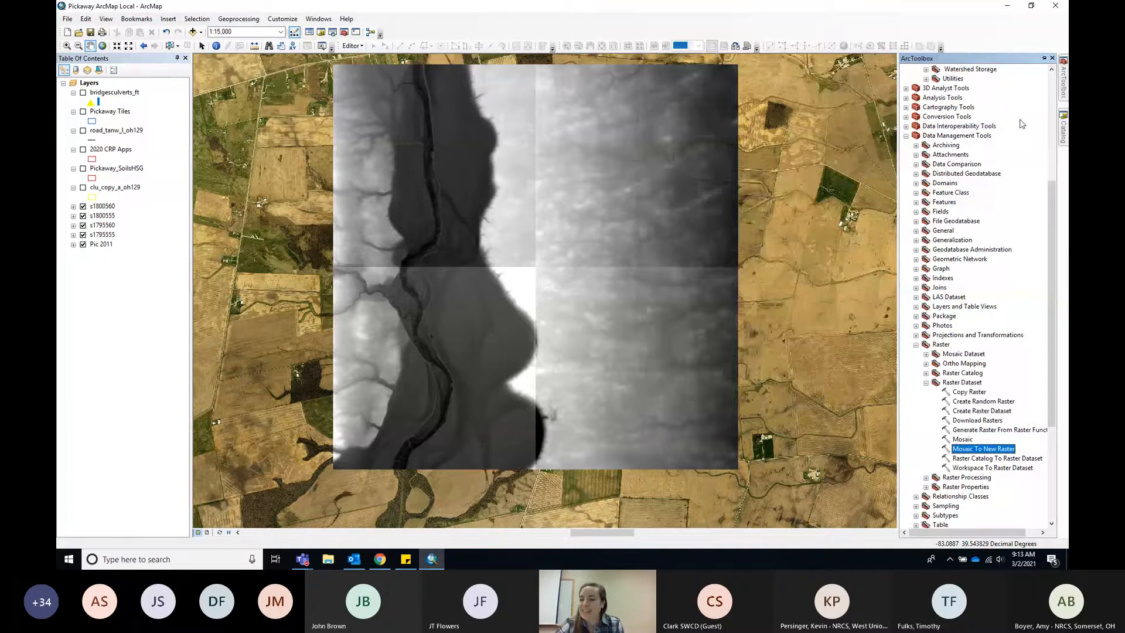
# Step: Open the Clip / Merge Adjacent DEMs tool of NRCS Engineering Tools 2.0 and set its workspace to C:\Watersheds\GISTraining
pyautogui.scroll(7, 1022, 123)
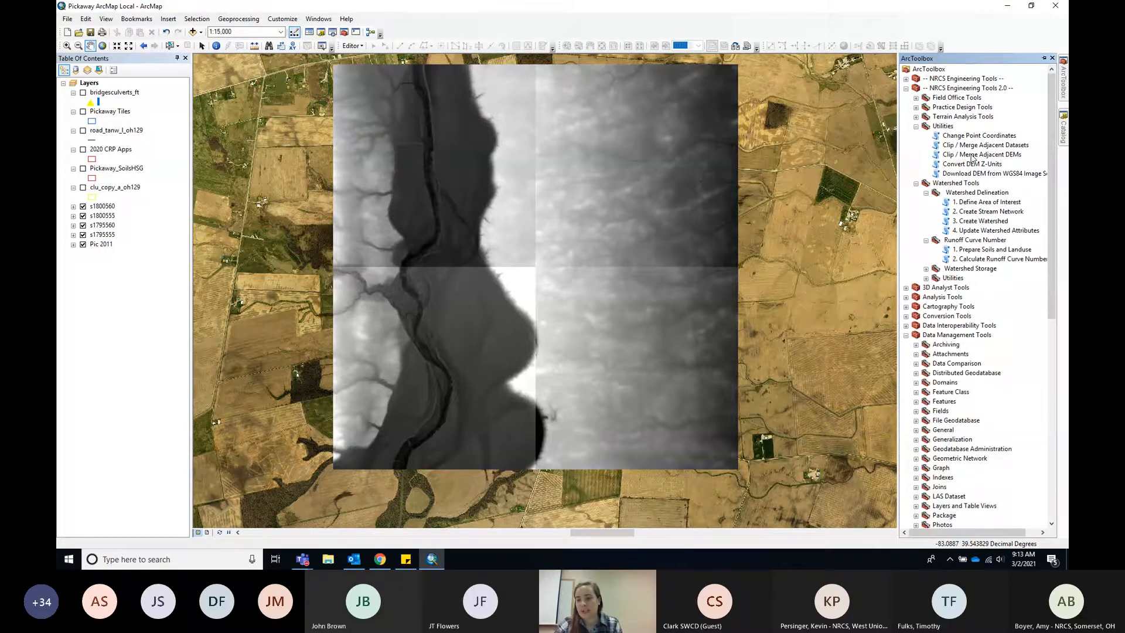
pyautogui.click(970, 155)
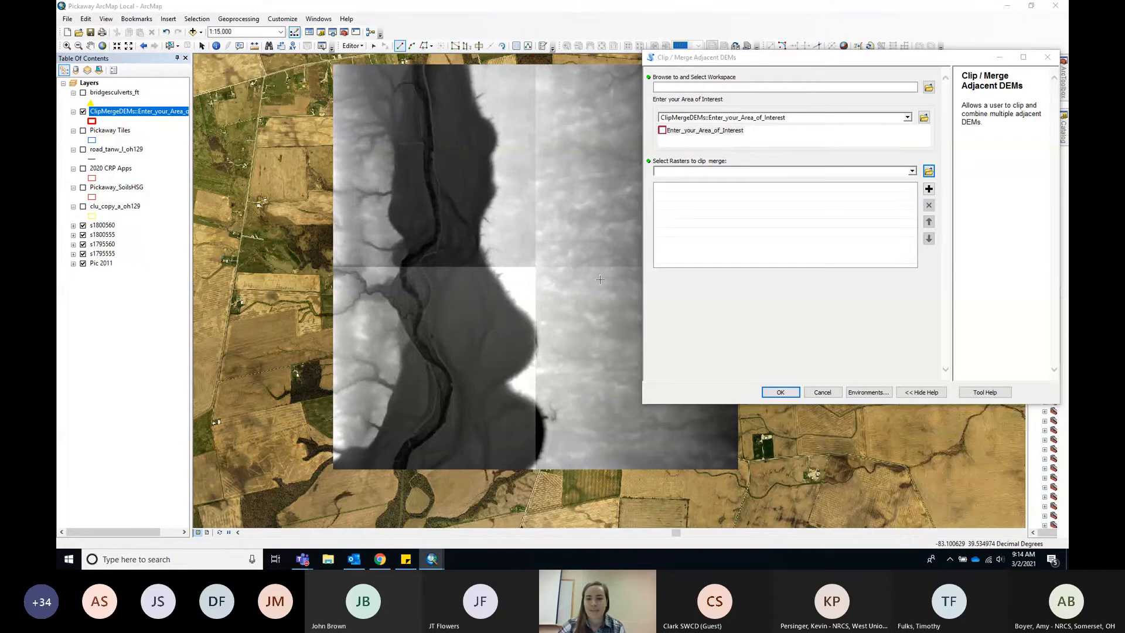
pyautogui.moveTo(726, 57); pyautogui.dragTo(485, 55)
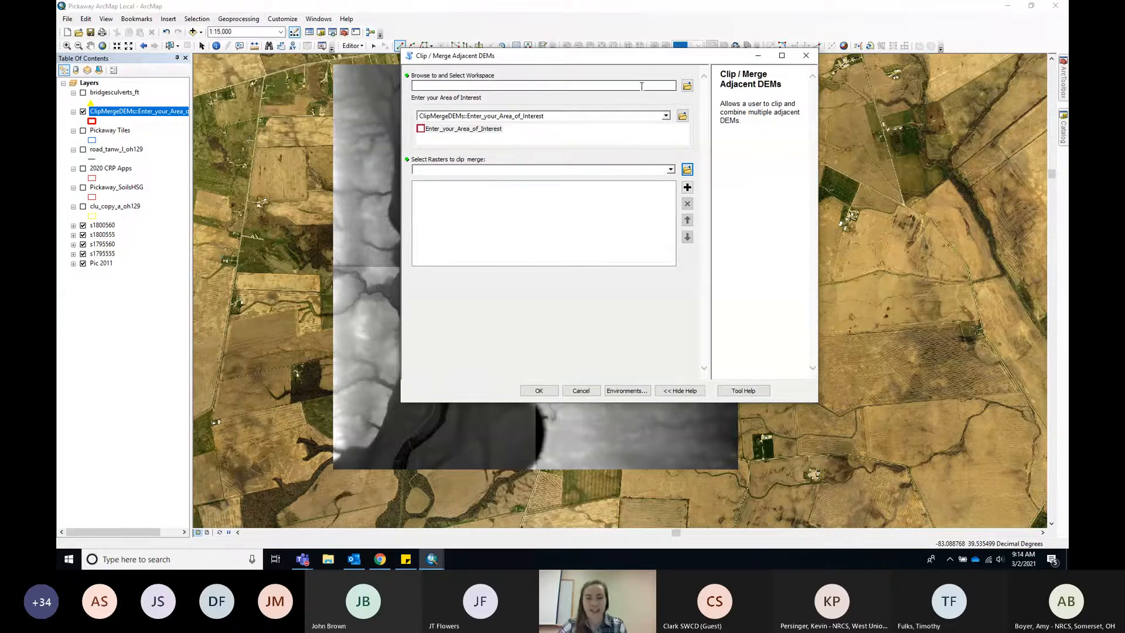
pyautogui.click(687, 87)
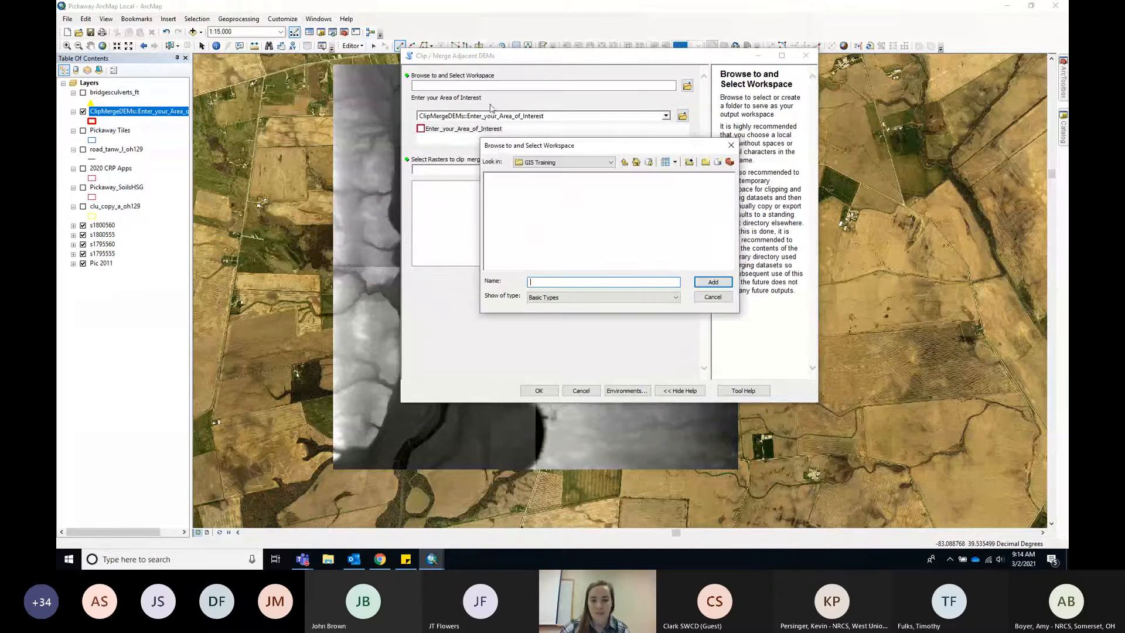
pyautogui.click(624, 162)
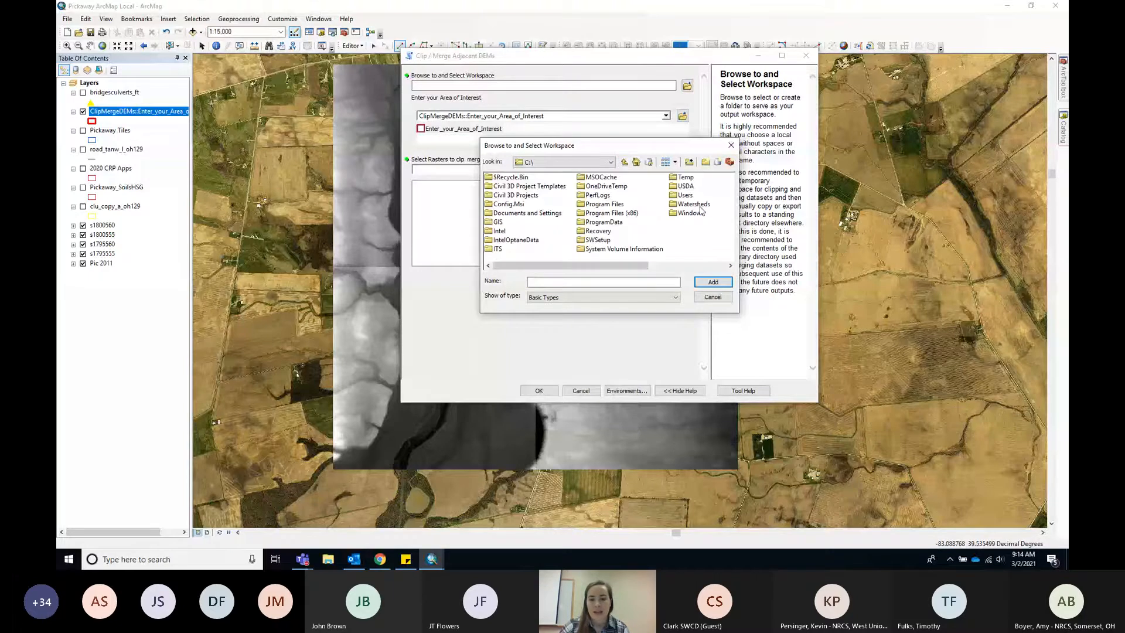
pyautogui.doubleClick(698, 213)
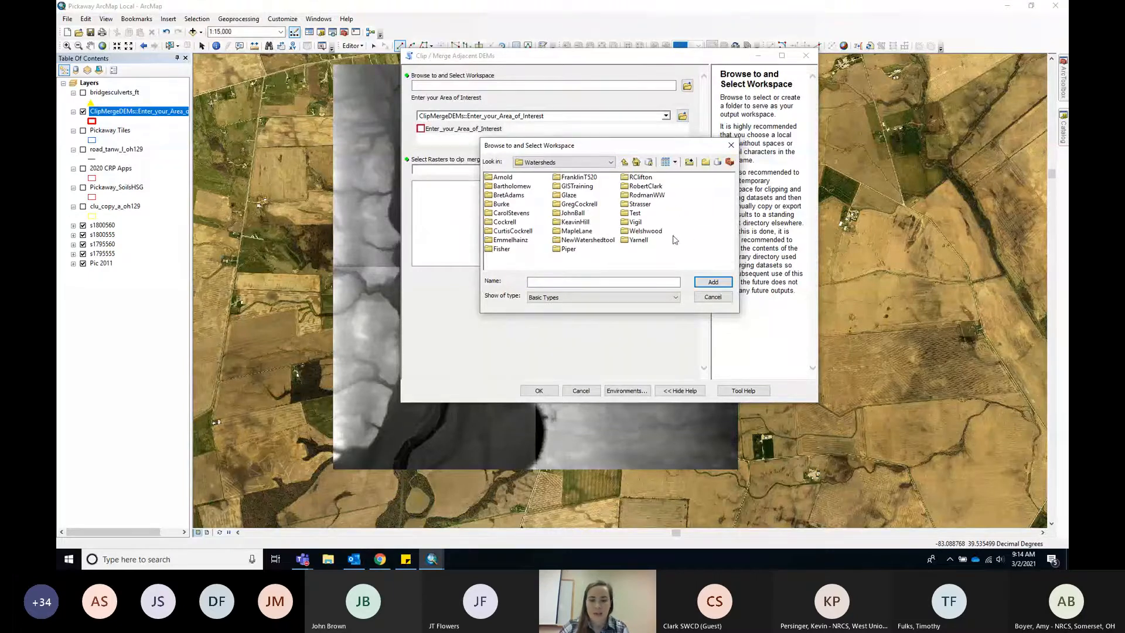
pyautogui.click(706, 163)
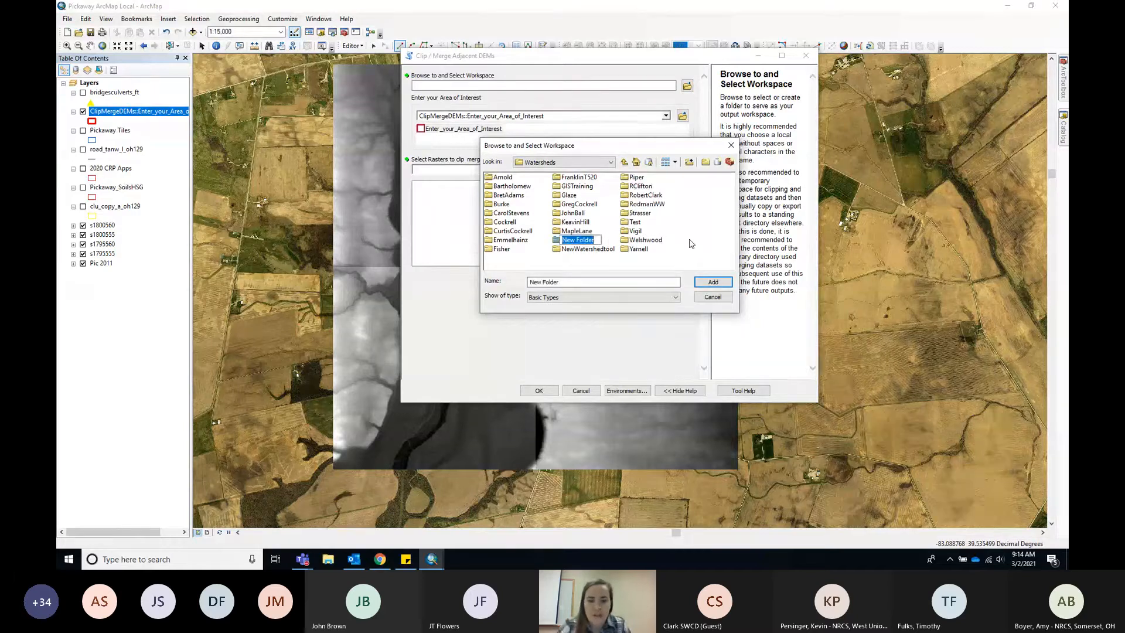
pyautogui.doubleClick(577, 186)
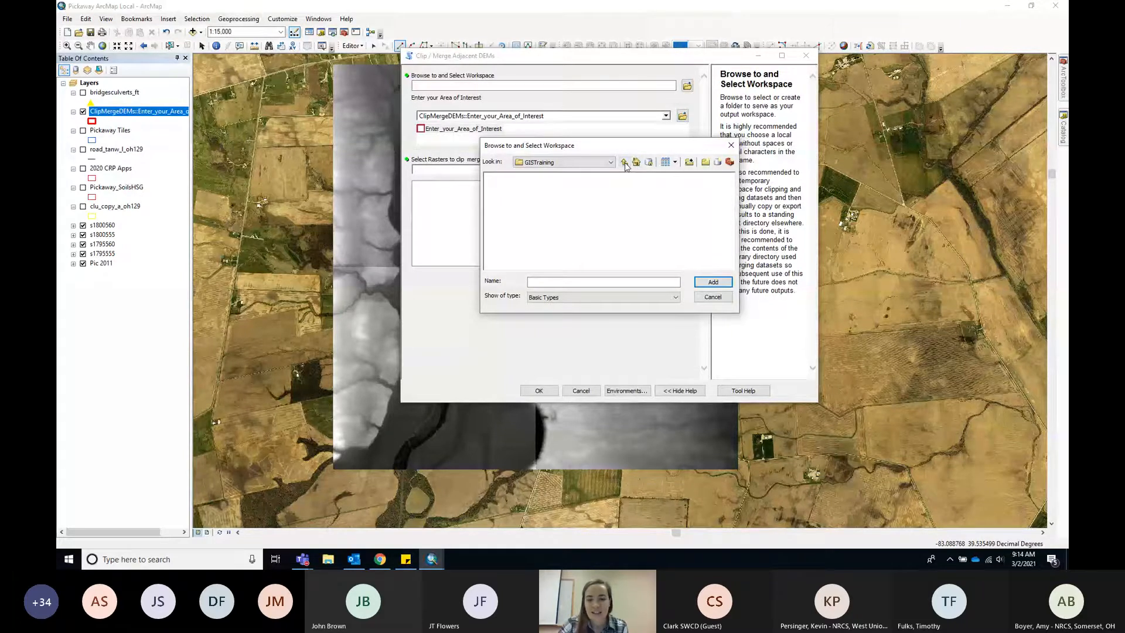
pyautogui.click(713, 281)
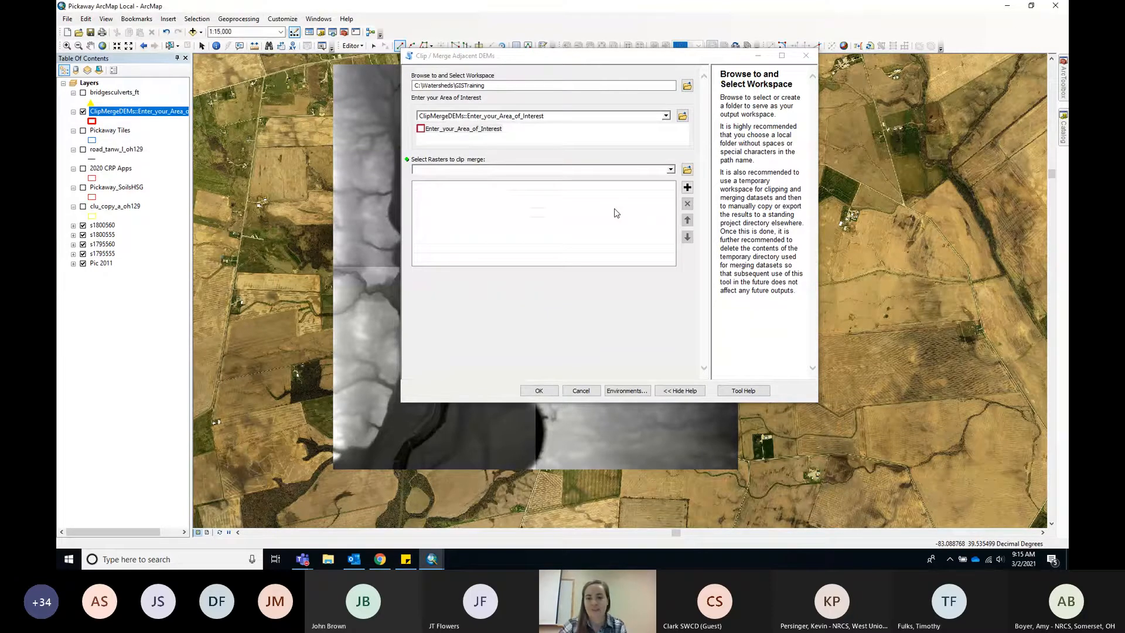
# Step: Digitize a rectangular area of interest for the clip, spanning parts of all four DEM tiles up to their eastern edge
pyautogui.moveTo(573, 62); pyautogui.dragTo(809, 63)
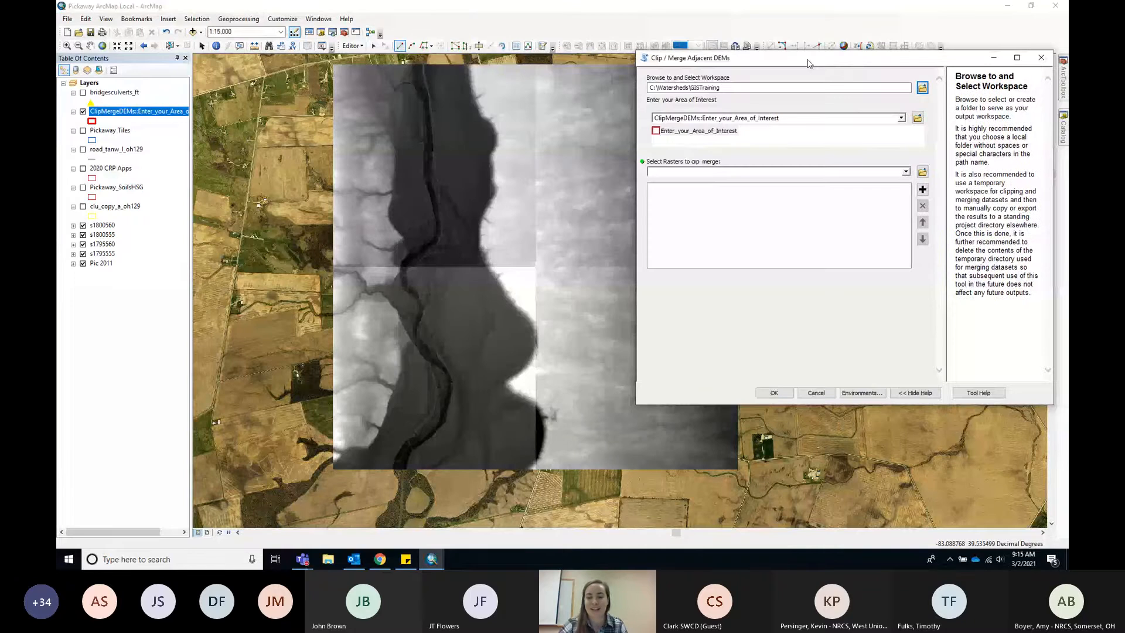
pyautogui.moveTo(770, 63); pyautogui.dragTo(810, 63)
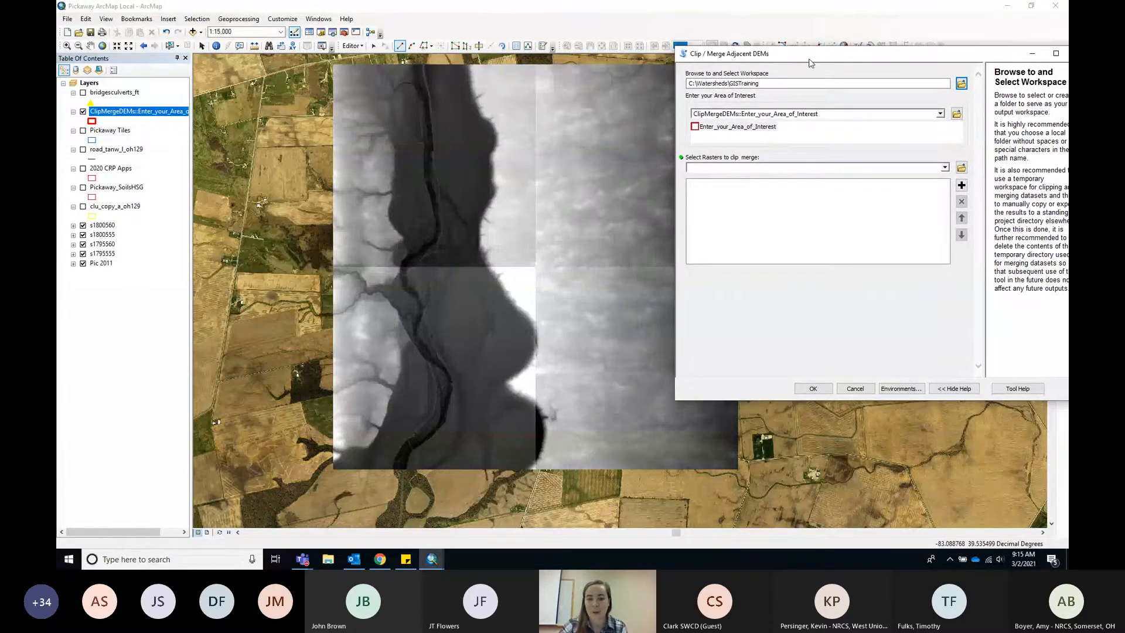
pyautogui.moveTo(585, 194); pyautogui.dragTo(470, 196)
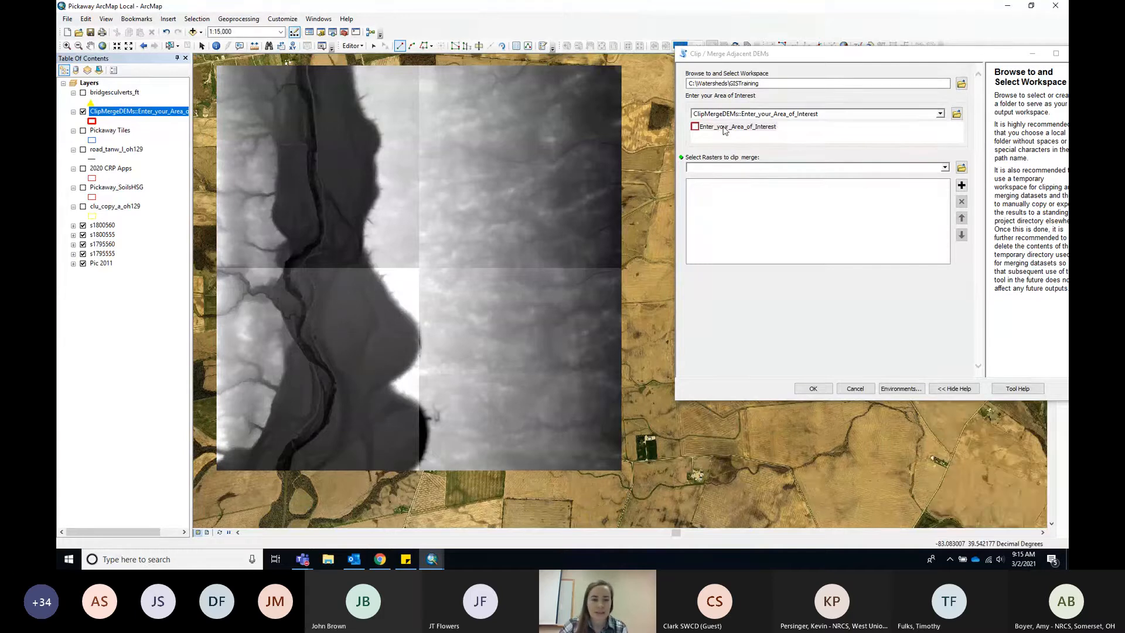
pyautogui.click(721, 128)
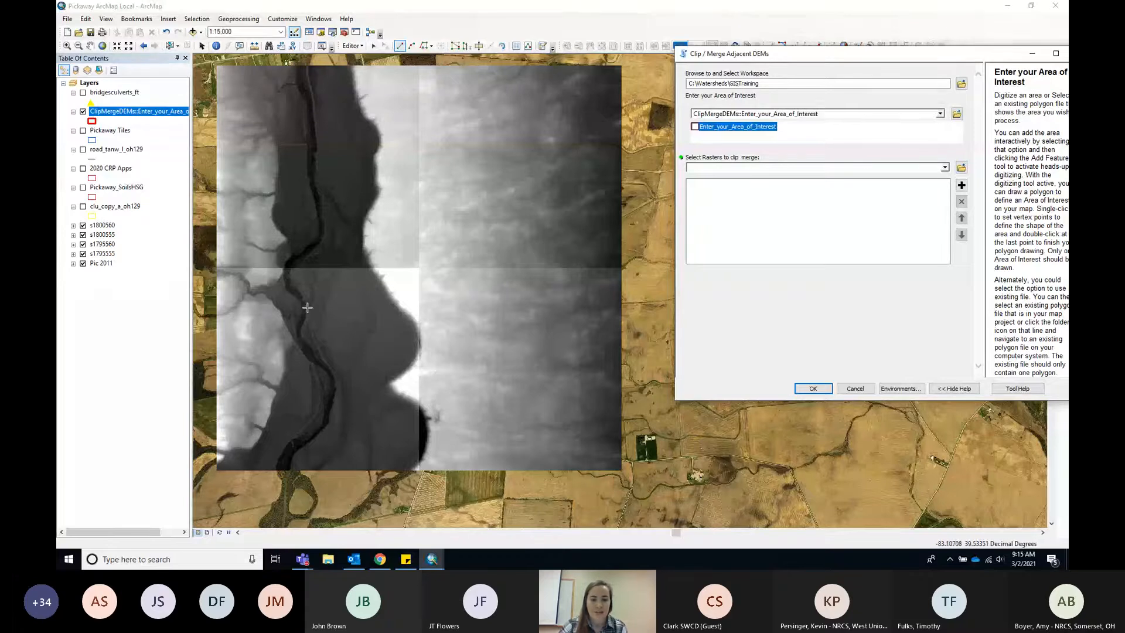
pyautogui.click(621, 111)
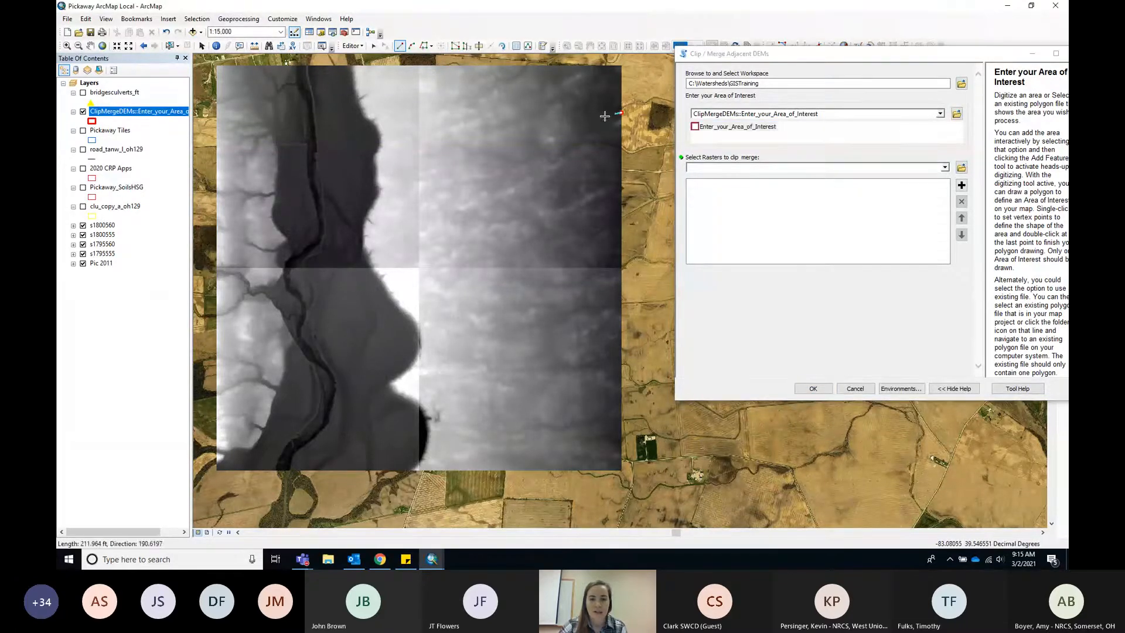
pyautogui.click(304, 113)
pyautogui.click(283, 315)
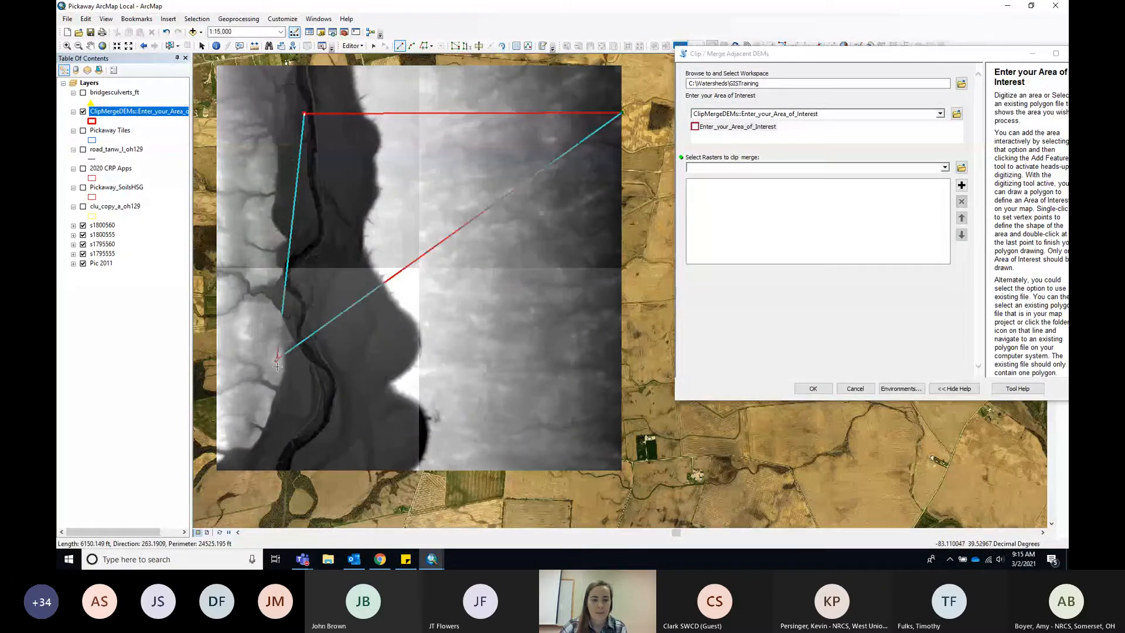
pyautogui.click(308, 406)
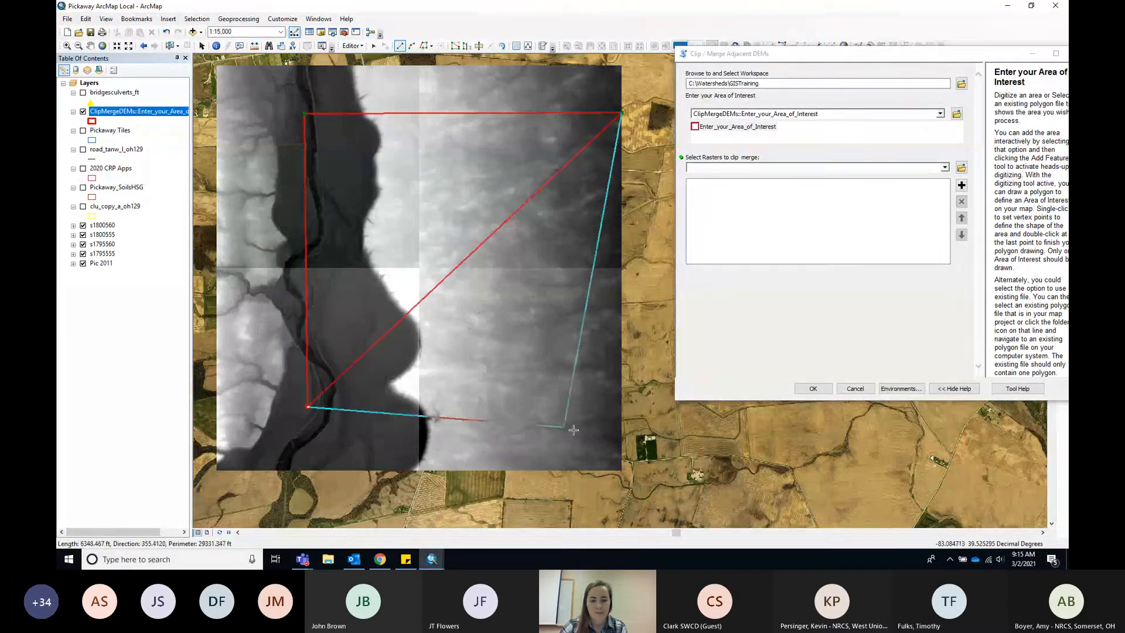
pyautogui.doubleClick(617, 408)
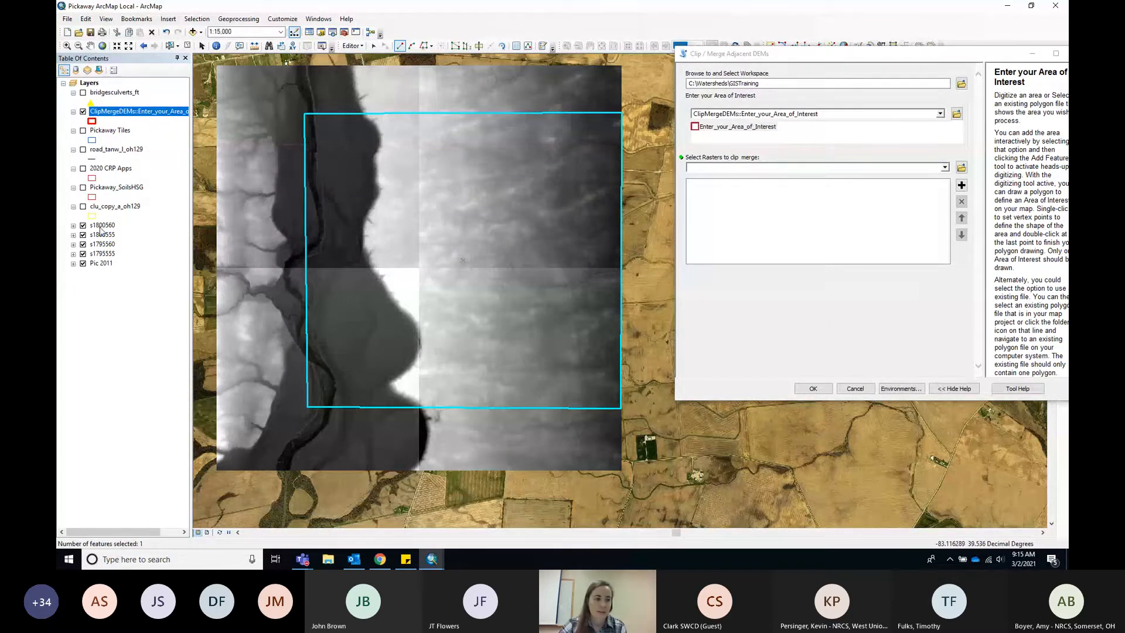
# Step: Add s1800560, s1800555, s1795560 and s1795555 as the rasters to clip and merge, and run the tool
pyautogui.moveTo(90, 225); pyautogui.dragTo(826, 222)
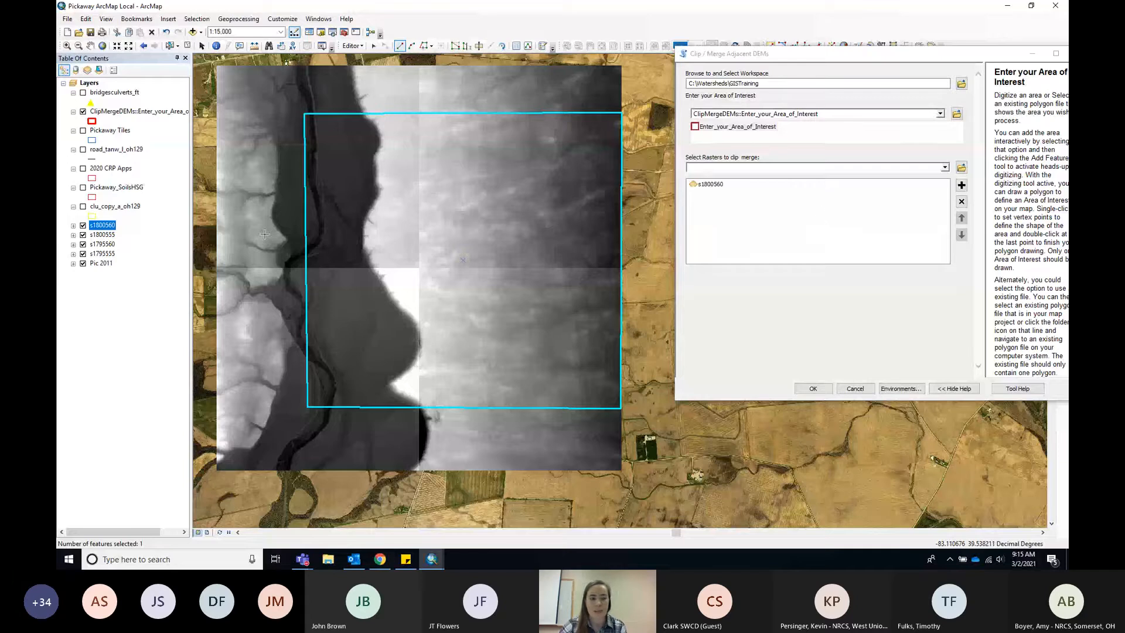
pyautogui.click(945, 168)
pyautogui.click(945, 170)
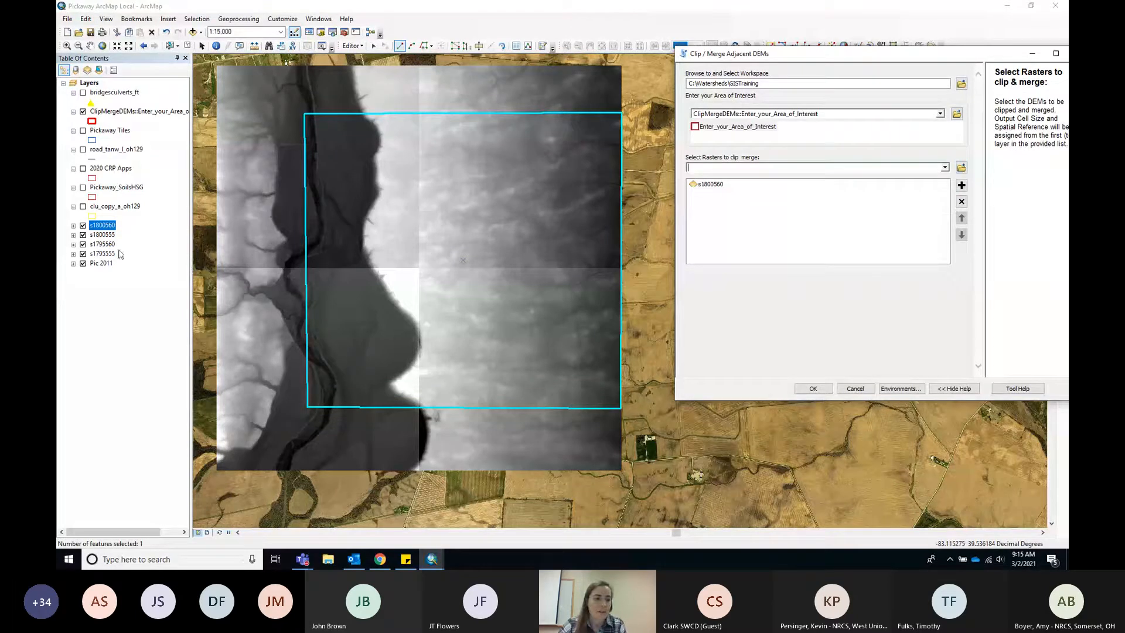
pyautogui.moveTo(103, 235); pyautogui.dragTo(878, 246)
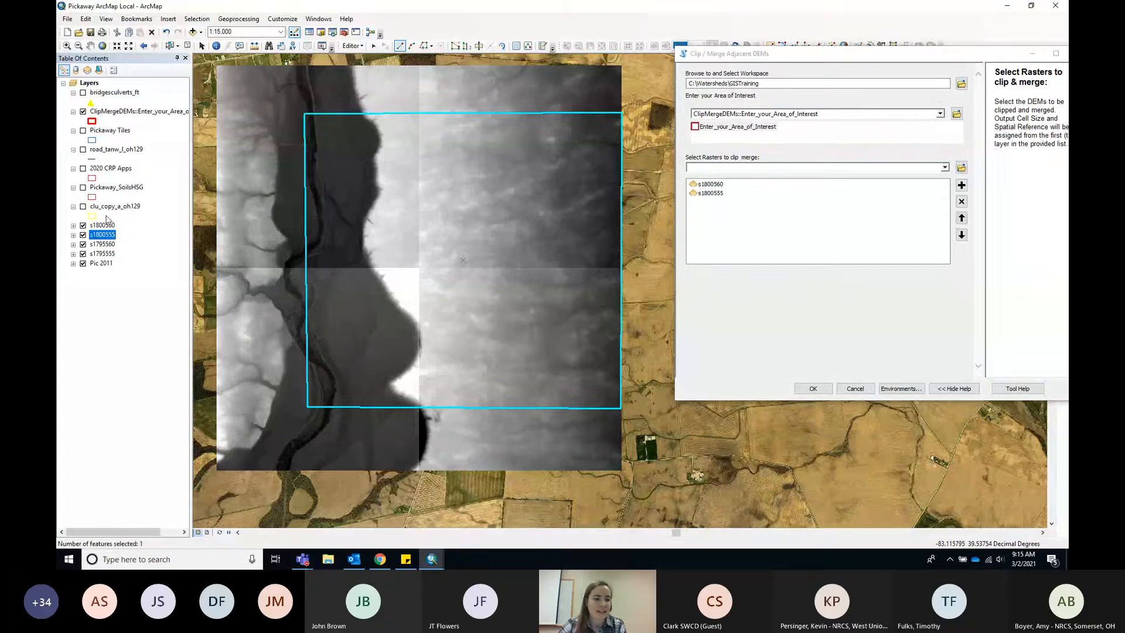
pyautogui.moveTo(102, 244); pyautogui.dragTo(737, 257)
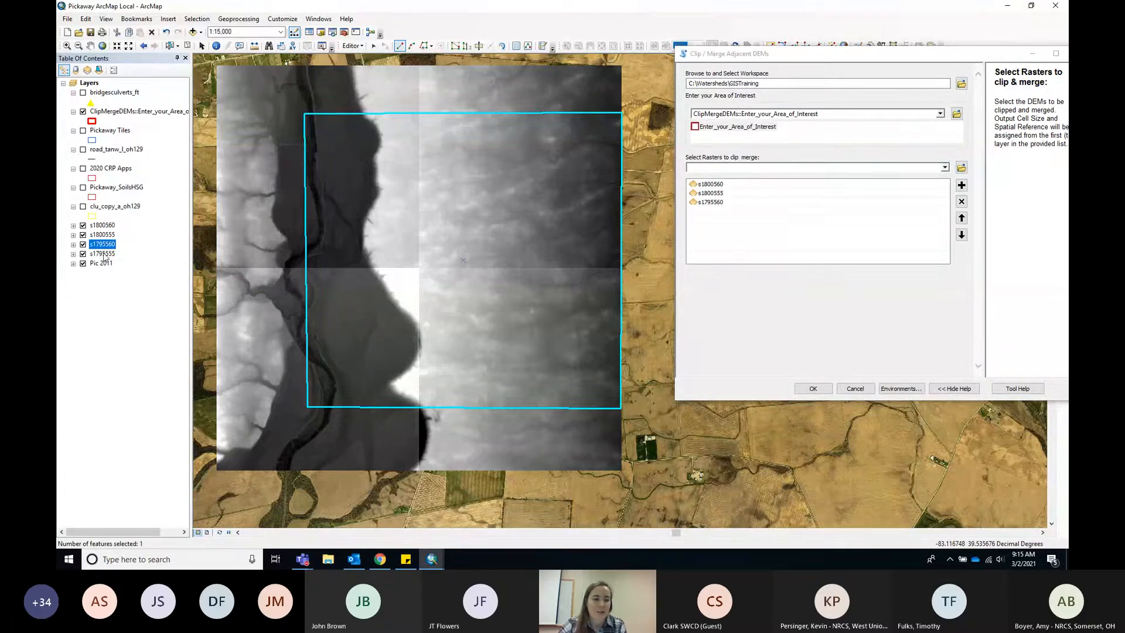
pyautogui.moveTo(102, 253); pyautogui.dragTo(745, 237)
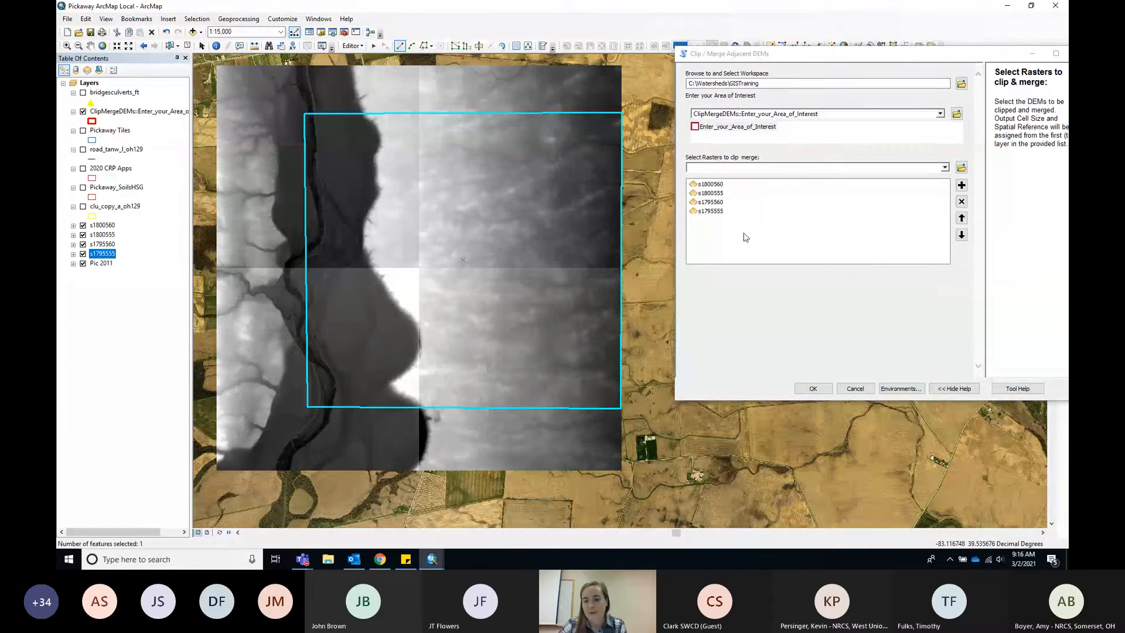
pyautogui.click(812, 388)
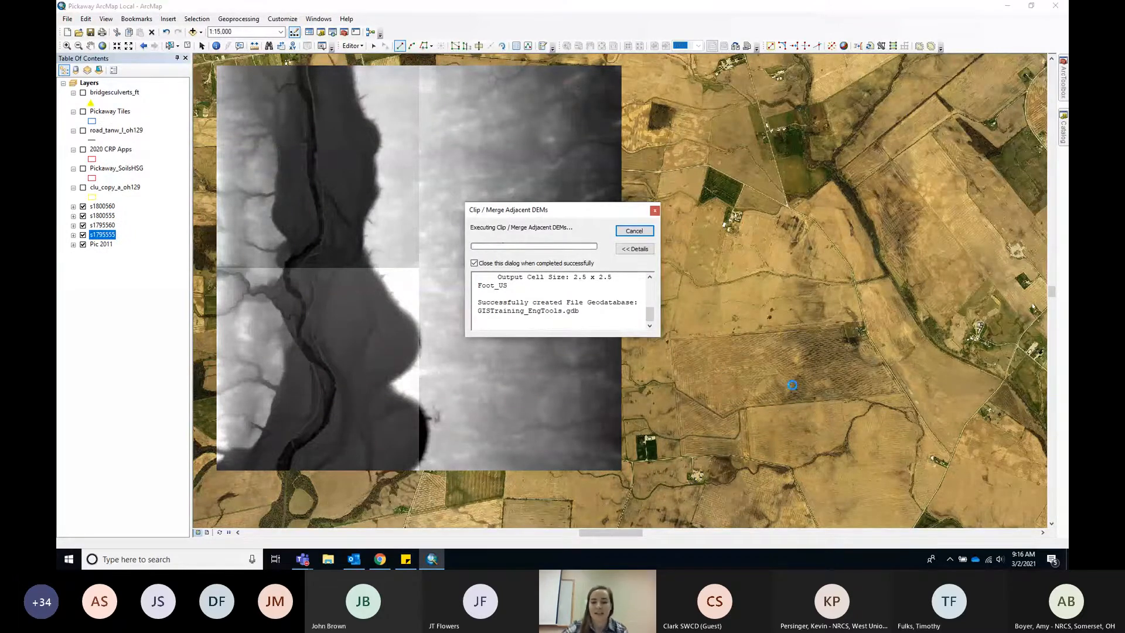
pyautogui.click(634, 249)
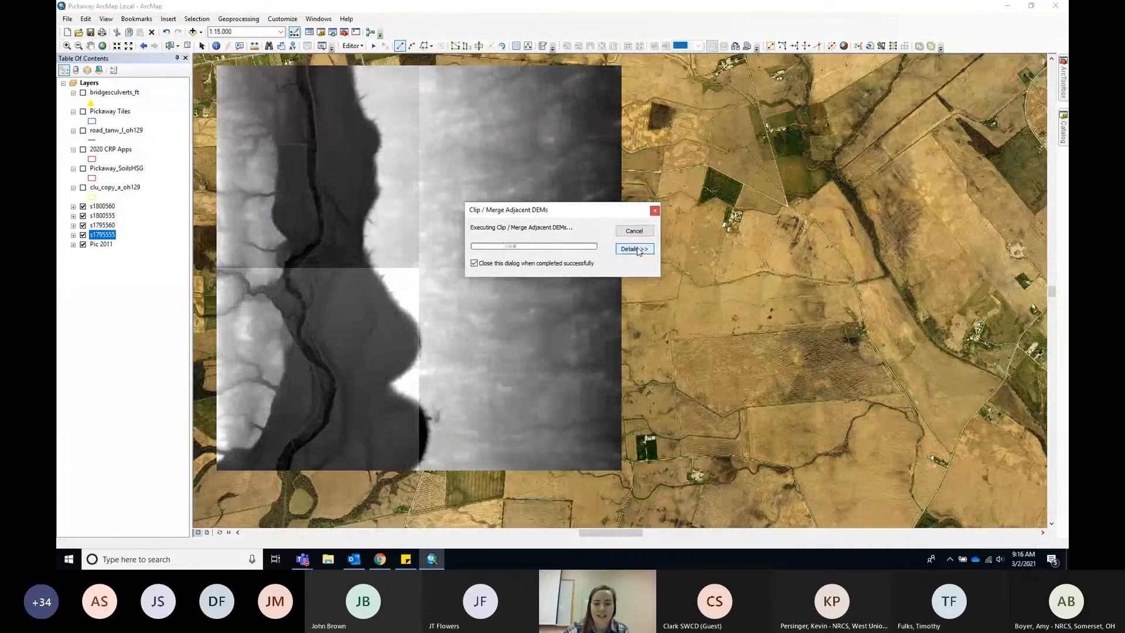
pyautogui.click(633, 250)
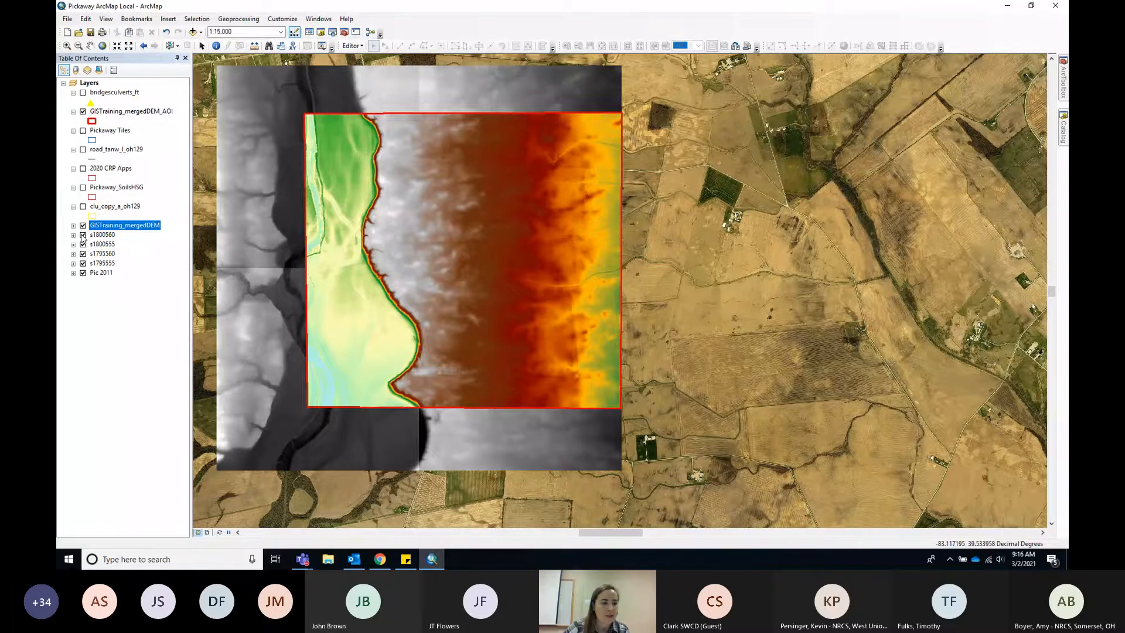
# Step: Hide the four source DEM tiles and briefly switch GISTraining_mergedDEM off and on to compare it with the imagery
pyautogui.click(82, 235)
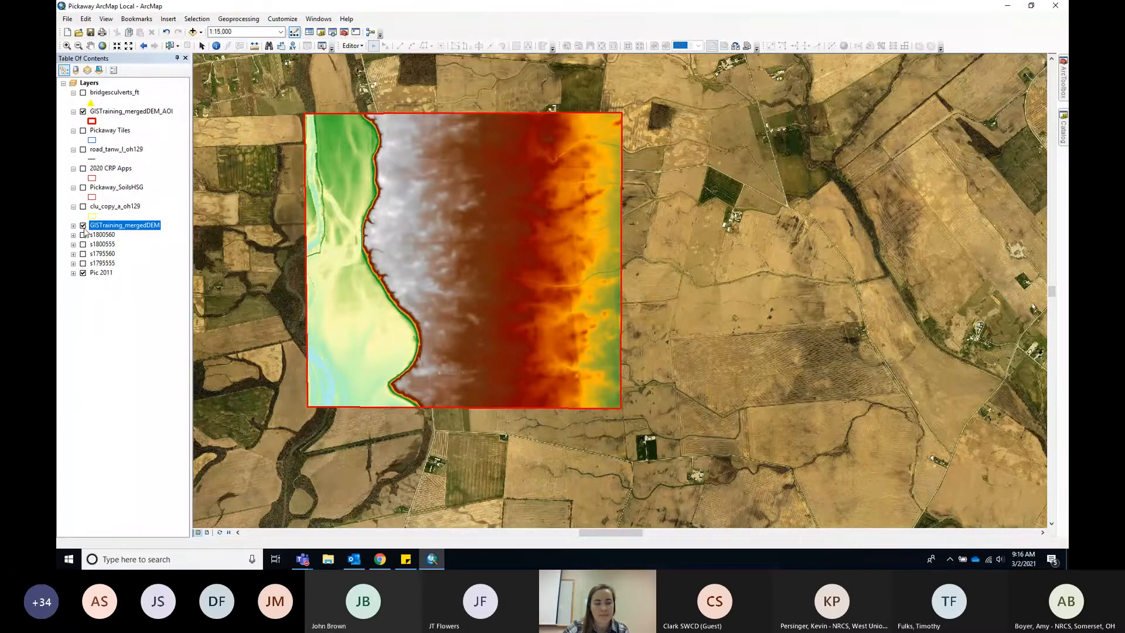
pyautogui.click(83, 226)
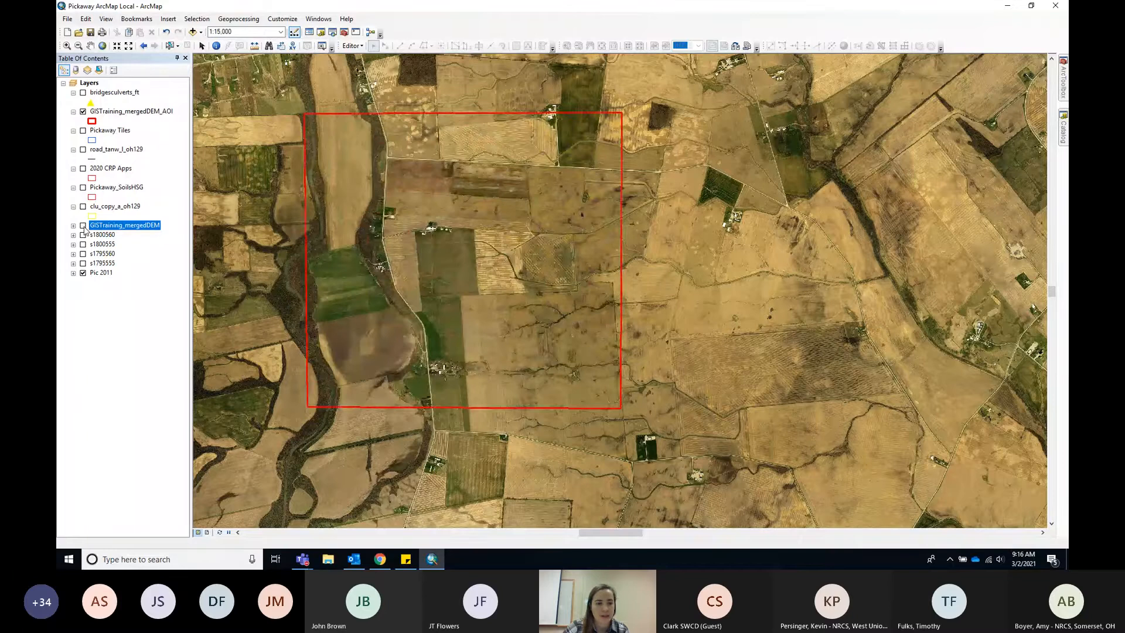
pyautogui.click(83, 226)
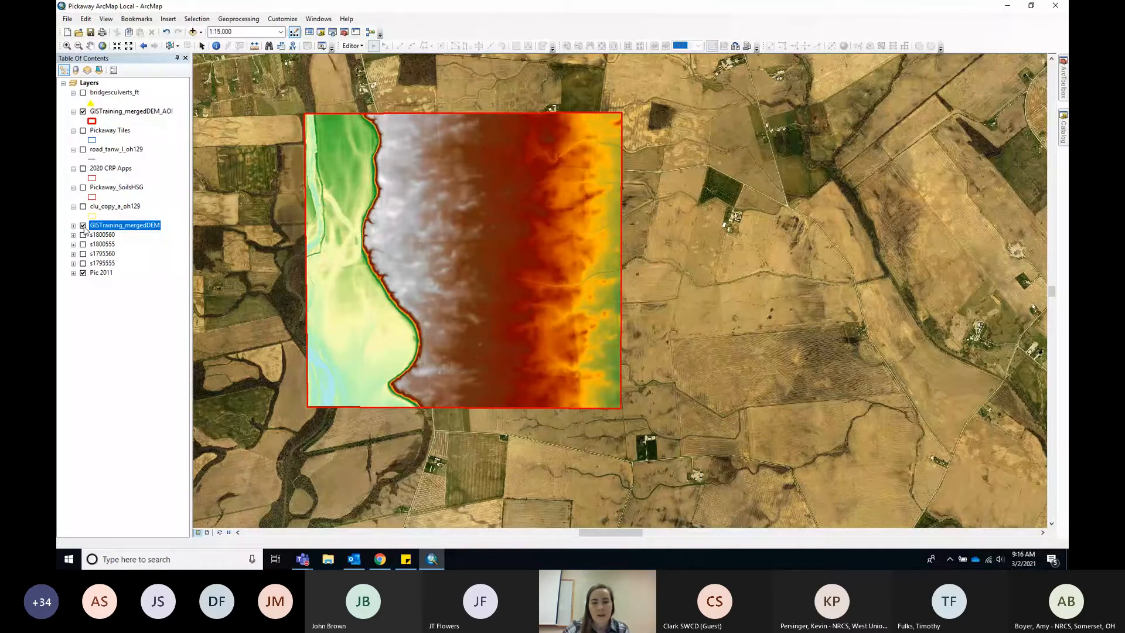
pyautogui.moveTo(509, 258); pyautogui.dragTo(622, 283)
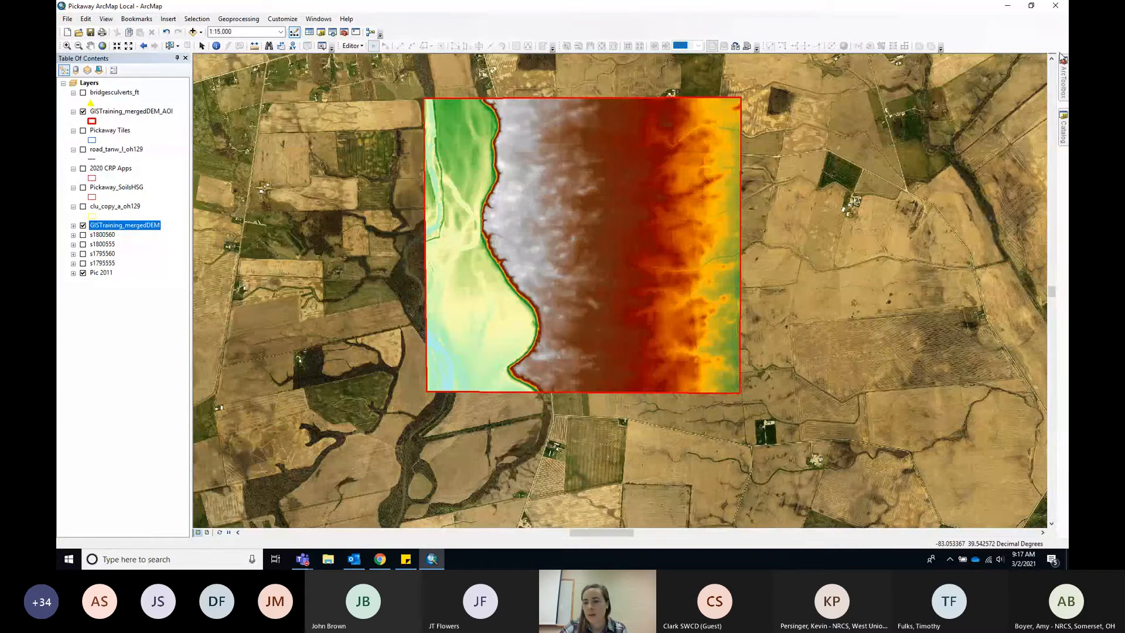
# Step: Open the Define Area of Interest tool under Watershed Delineation and set its workspace to C:\Watersheds\GISTraining
pyautogui.moveTo(1064, 76)
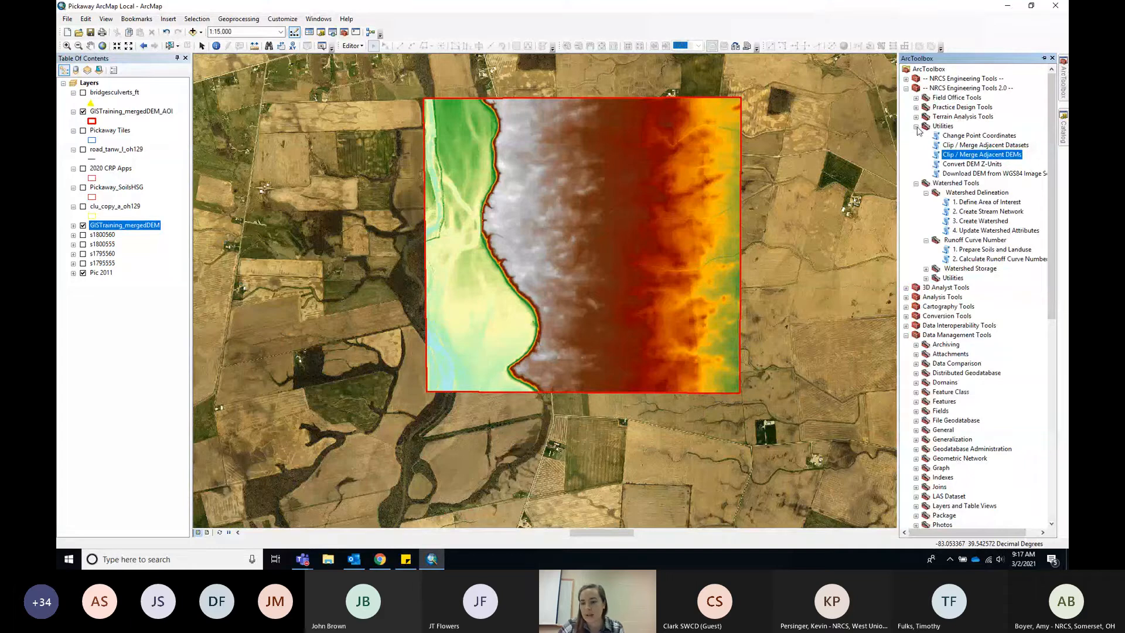
pyautogui.click(916, 127)
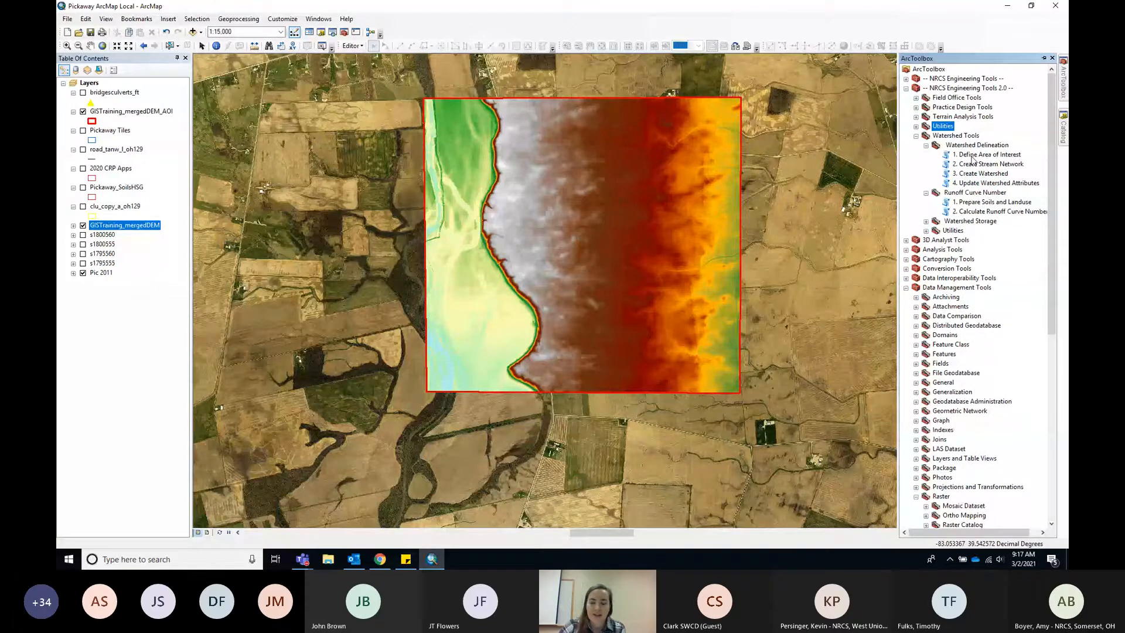
pyautogui.click(970, 156)
pyautogui.doubleClick(969, 155)
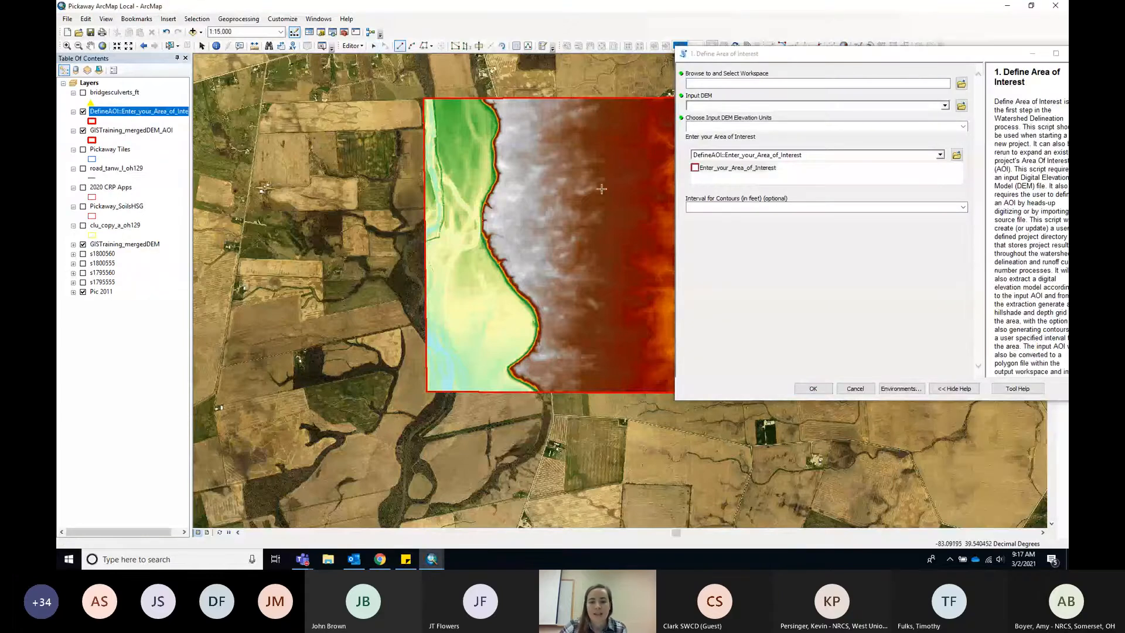
pyautogui.moveTo(599, 193); pyautogui.dragTo(484, 191)
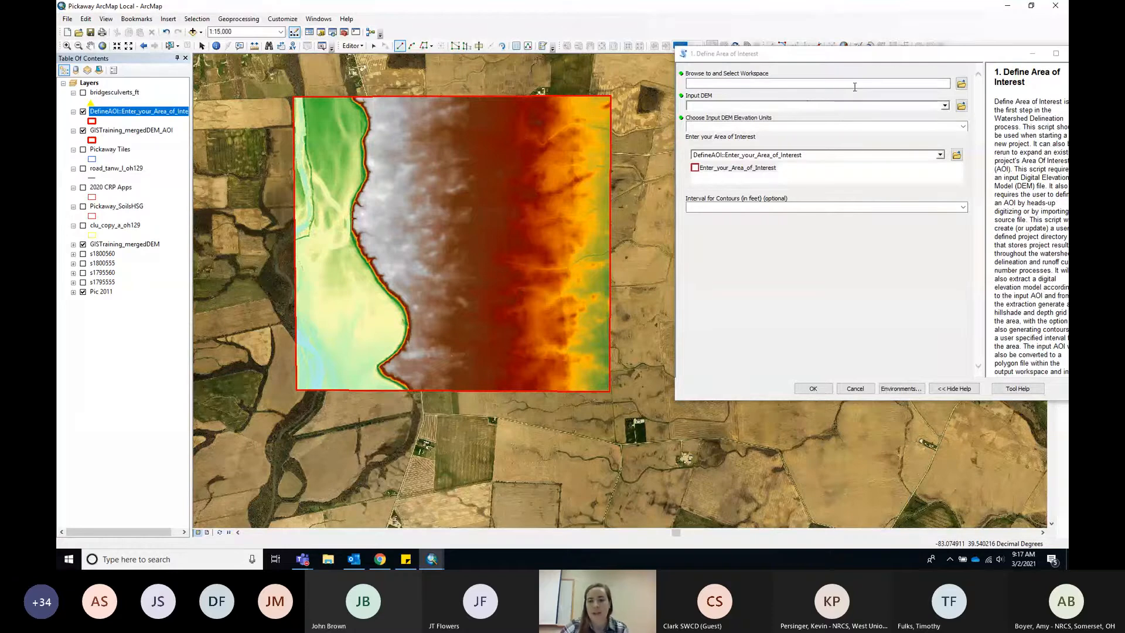
pyautogui.click(961, 84)
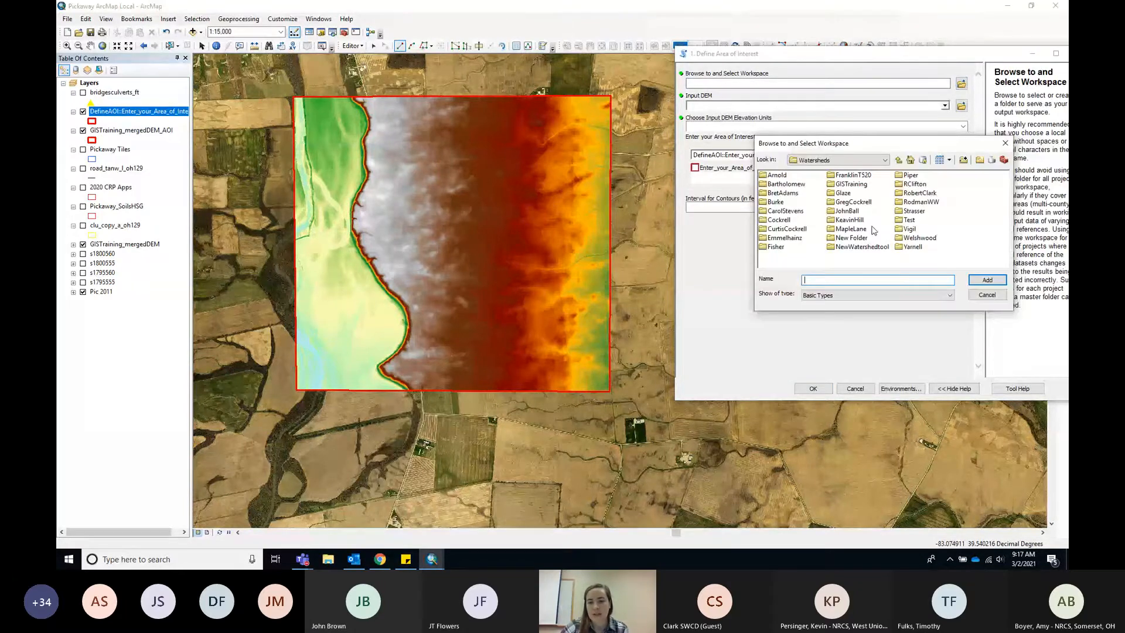
pyautogui.doubleClick(850, 184)
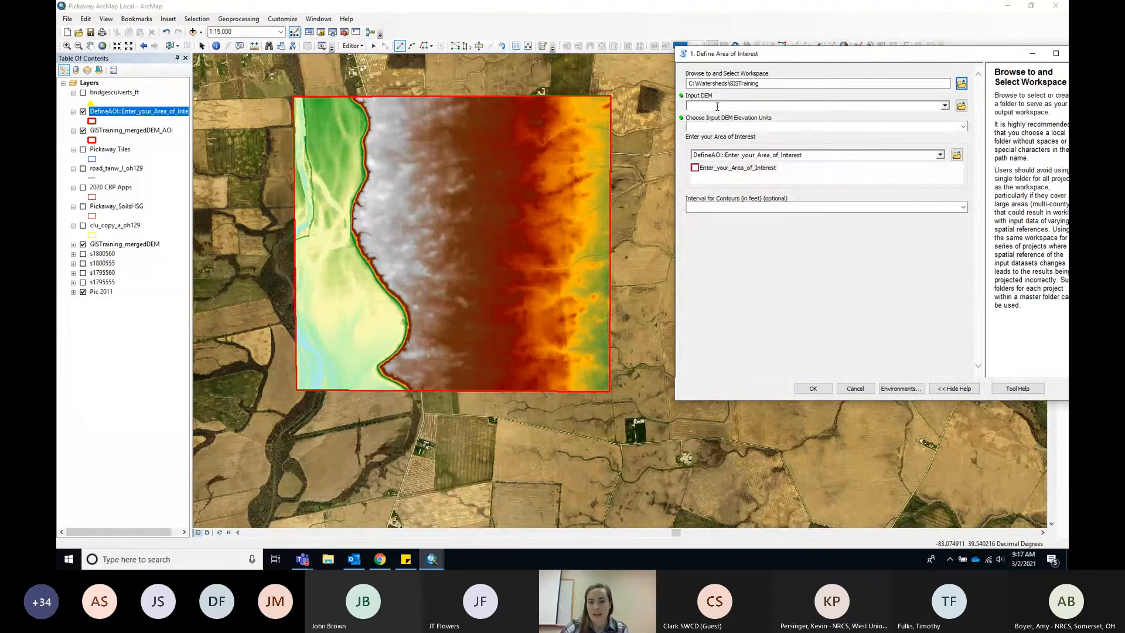
# Step: Use GISTraining_mergedDEM as the input DEM and set its elevation units to Feet
pyautogui.click(120, 247)
pyautogui.moveTo(118, 247); pyautogui.dragTo(728, 107)
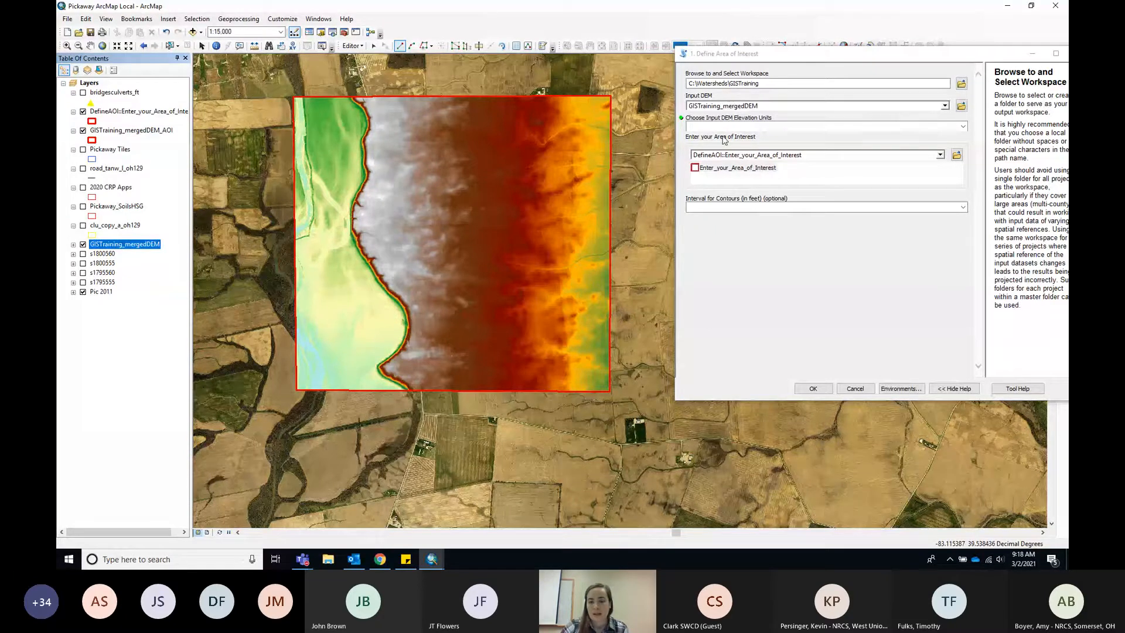
pyautogui.click(963, 127)
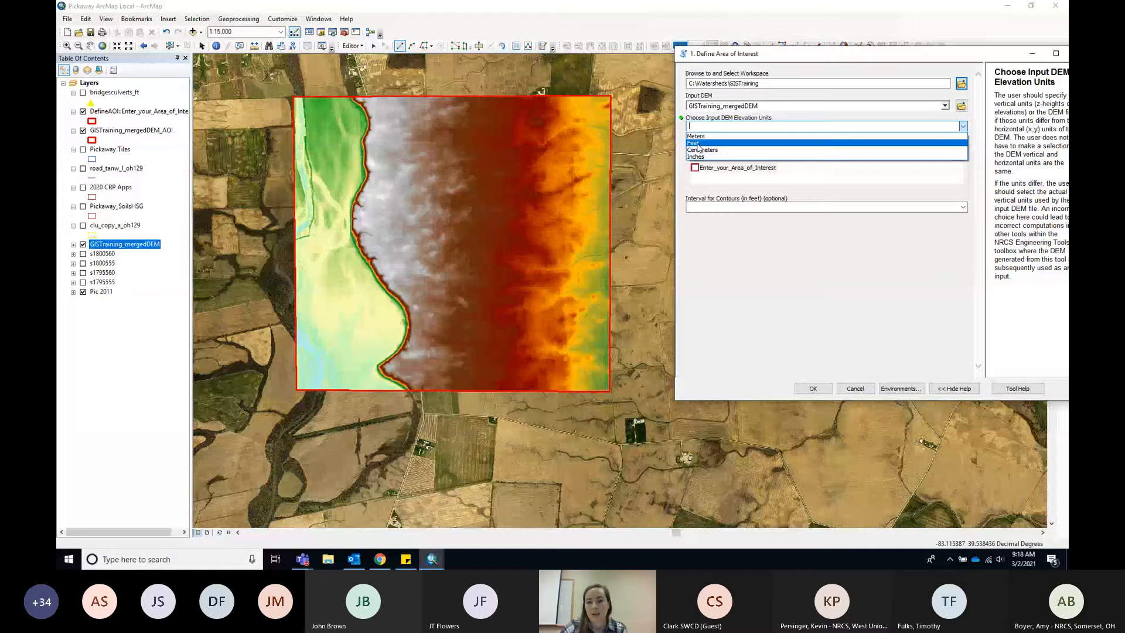
pyautogui.click(698, 143)
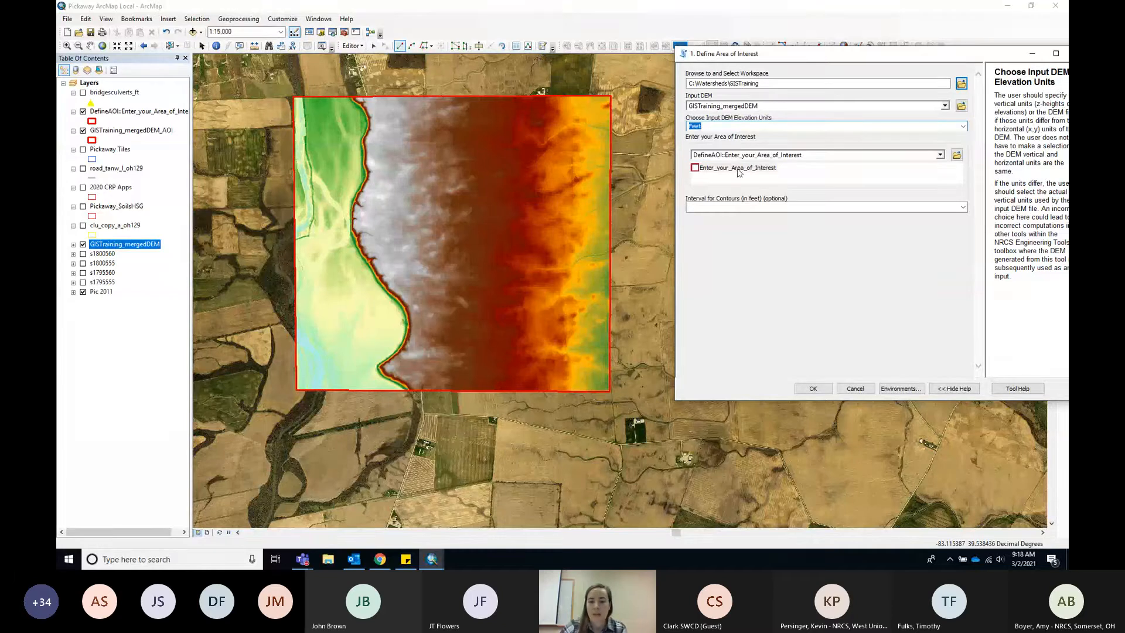
# Step: Digitize the project's area of interest as a rectangle following the four corners of the merged DEM
pyautogui.click(738, 168)
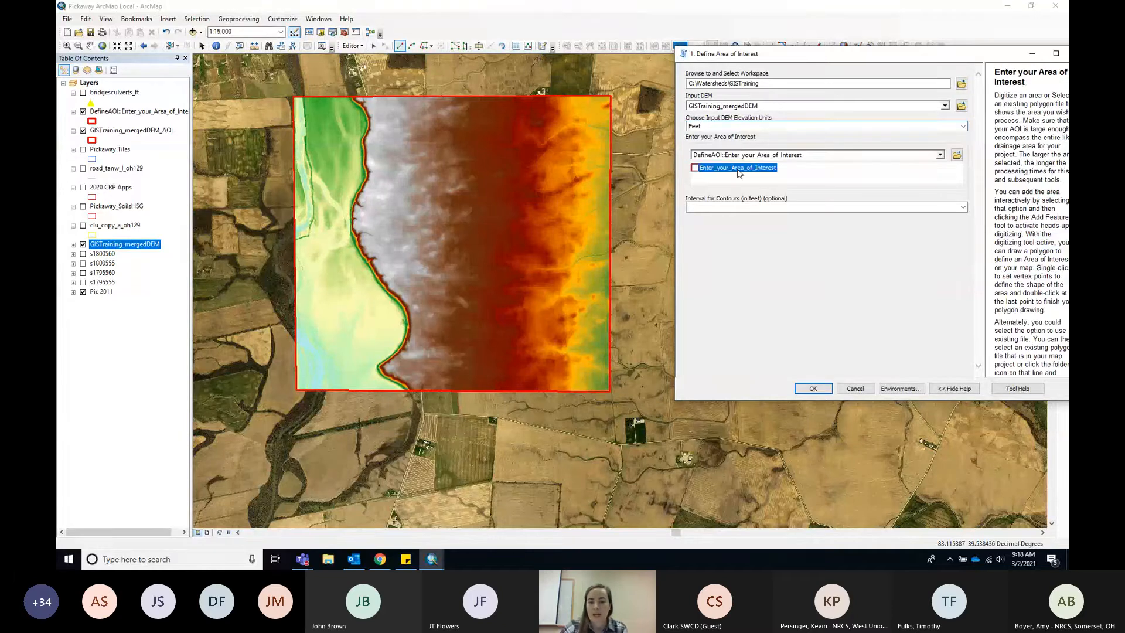
pyautogui.click(294, 98)
pyautogui.click(609, 97)
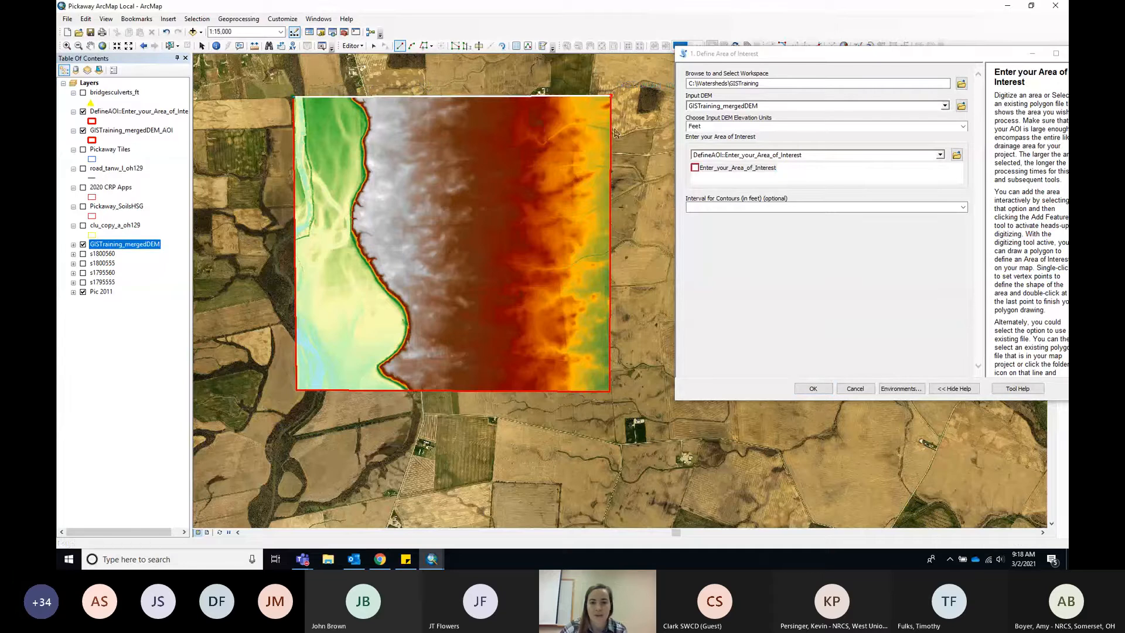
pyautogui.click(609, 391)
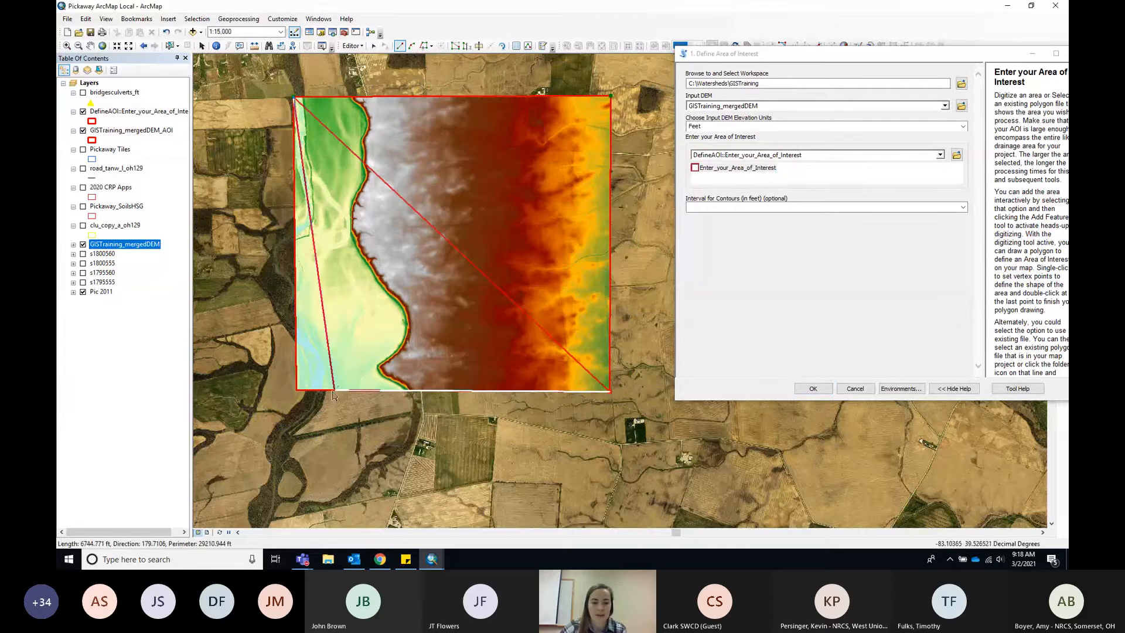
pyautogui.doubleClick(297, 391)
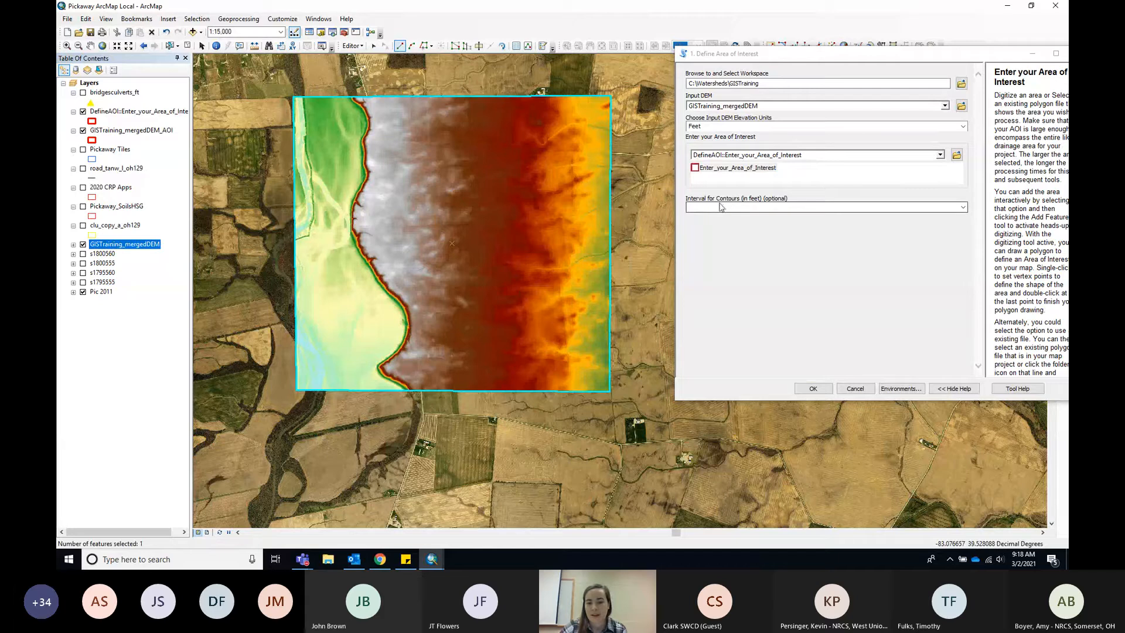
# Step: Set the contour interval to 1 foot and run Define Area of Interest
pyautogui.click(963, 208)
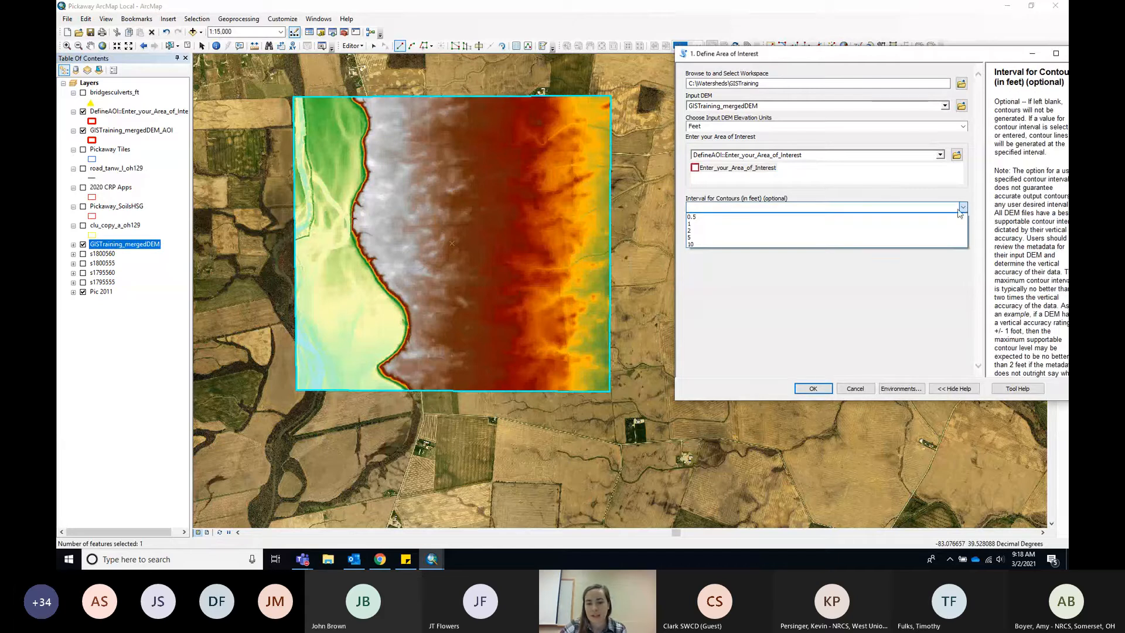
pyautogui.click(701, 233)
pyautogui.click(813, 388)
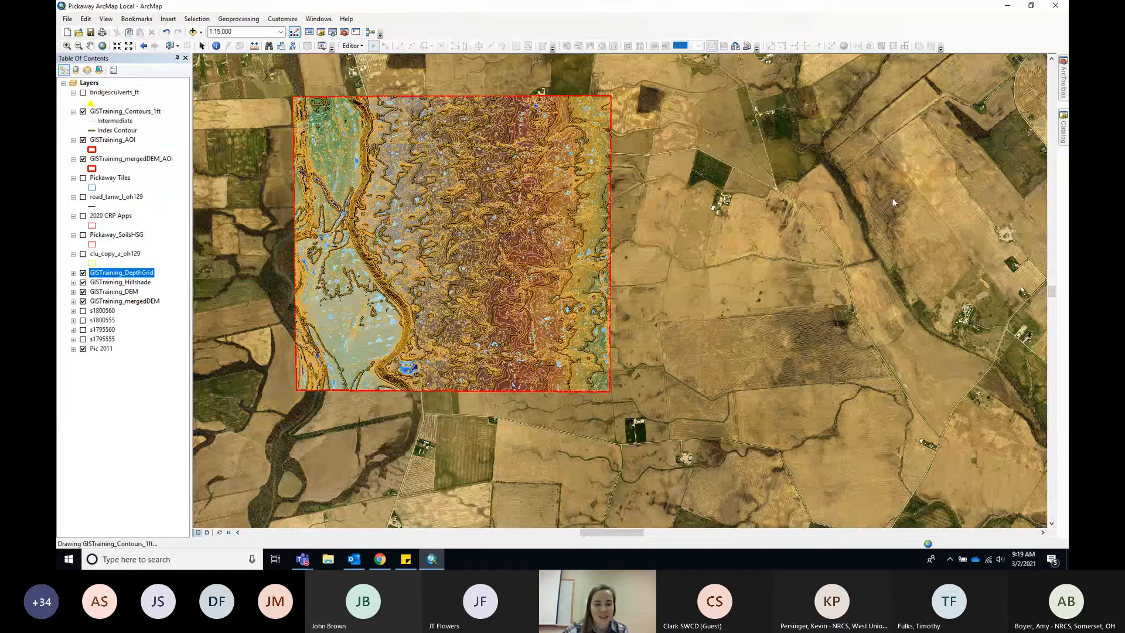
# Step: Hide the GISTraining merged DEM, DEM, Hillshade, DepthGrid and 1 ft contour layers, leaving the area of interest outline over the imagery
pyautogui.moveTo(410, 242); pyautogui.dragTo(459, 264)
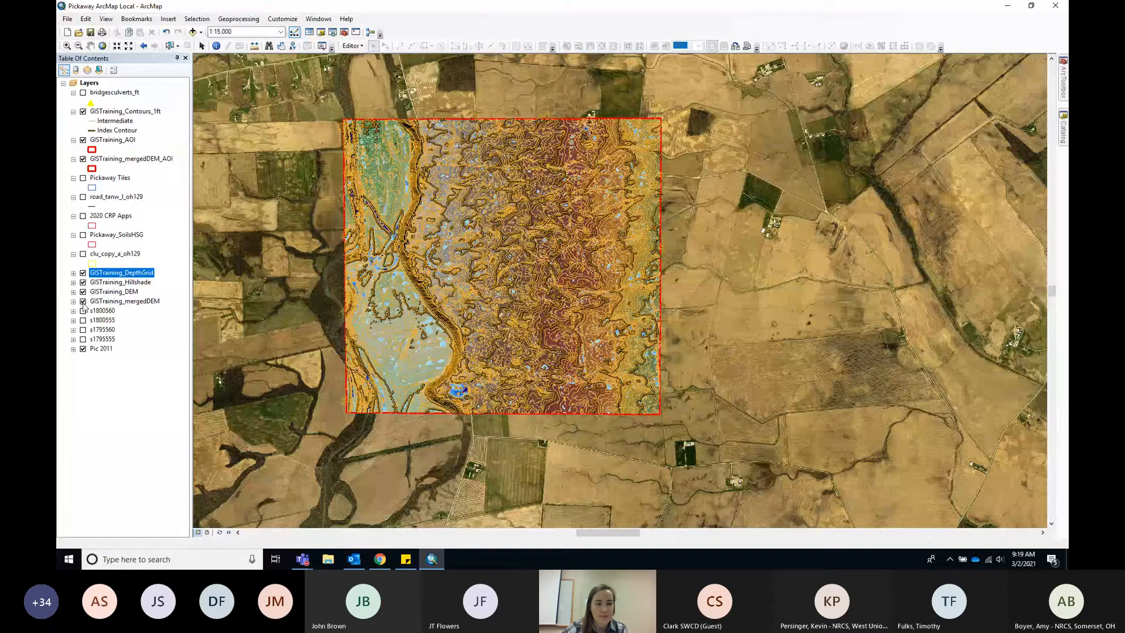
pyautogui.click(82, 302)
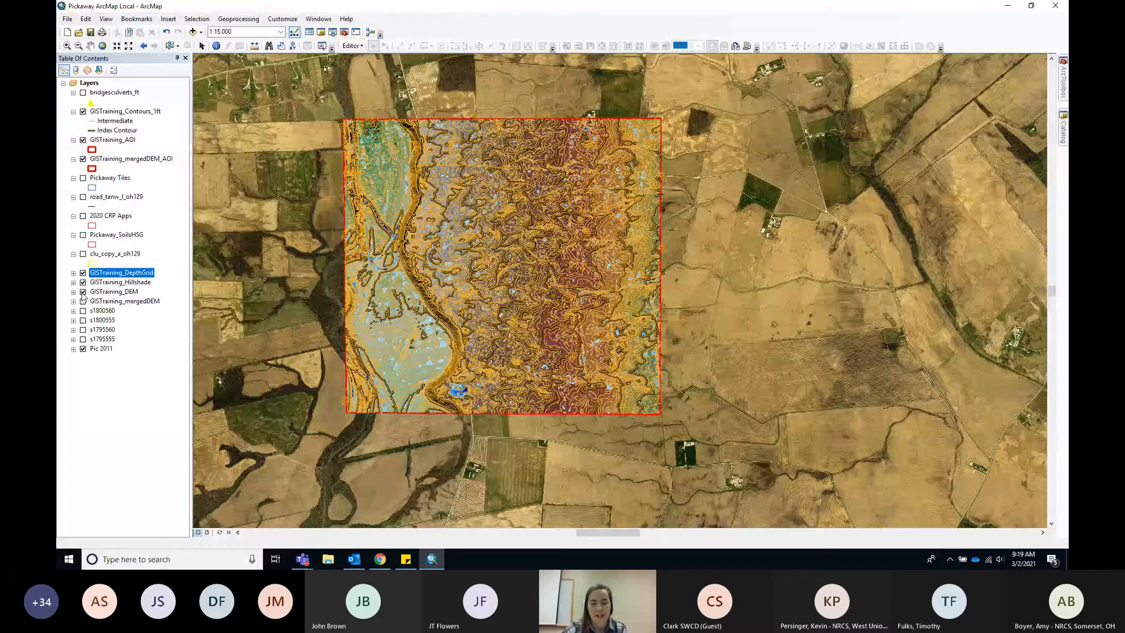
pyautogui.click(83, 292)
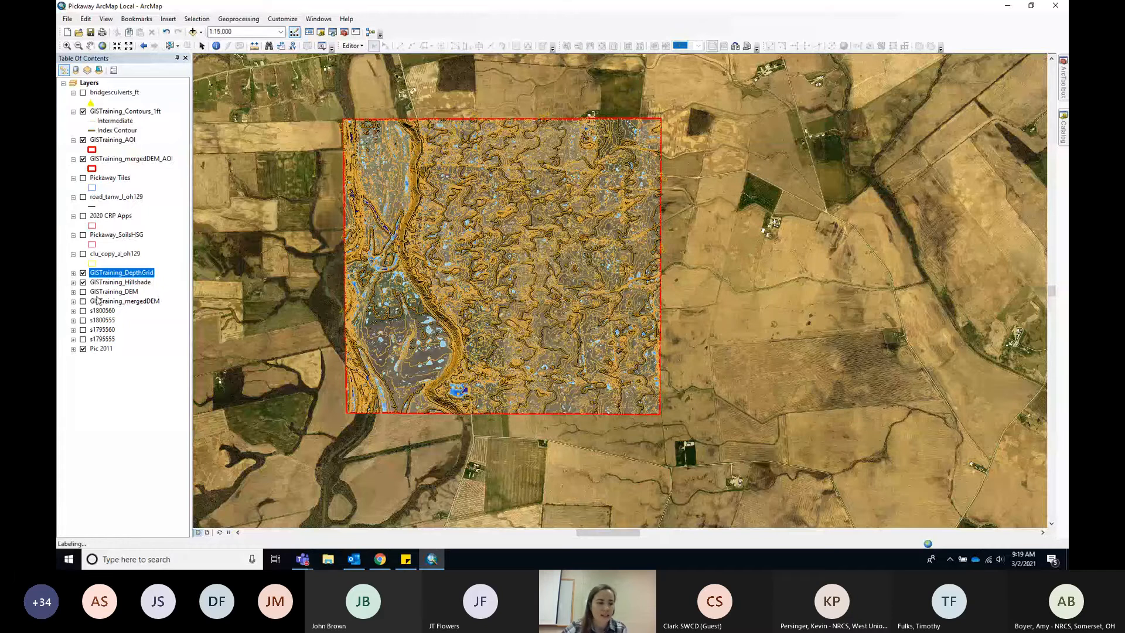
pyautogui.click(82, 282)
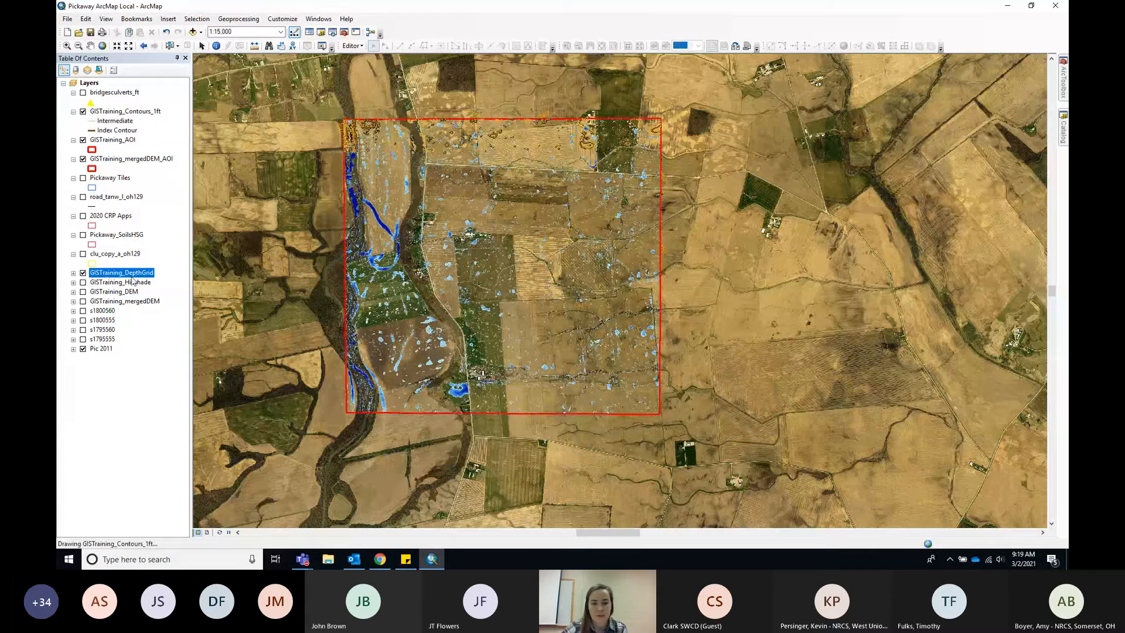
pyautogui.click(83, 272)
pyautogui.click(82, 112)
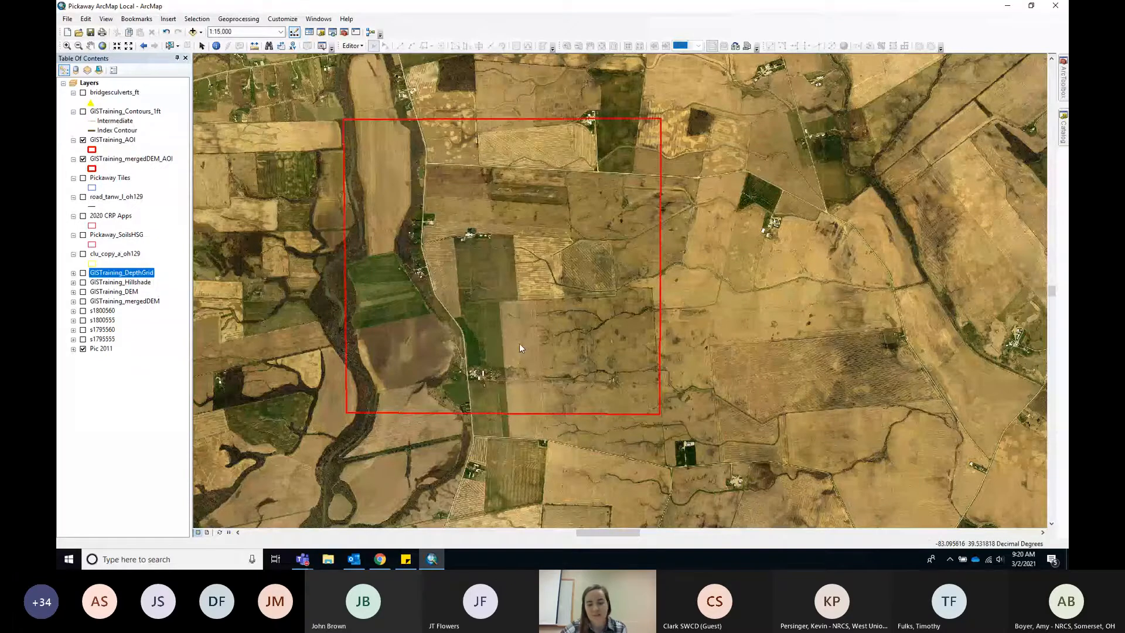
# Step: Show the GISTraining_DepthGrid and bridgesculverts_ft layers over the aerial imagery
pyautogui.moveTo(519, 343); pyautogui.dragTo(537, 345)
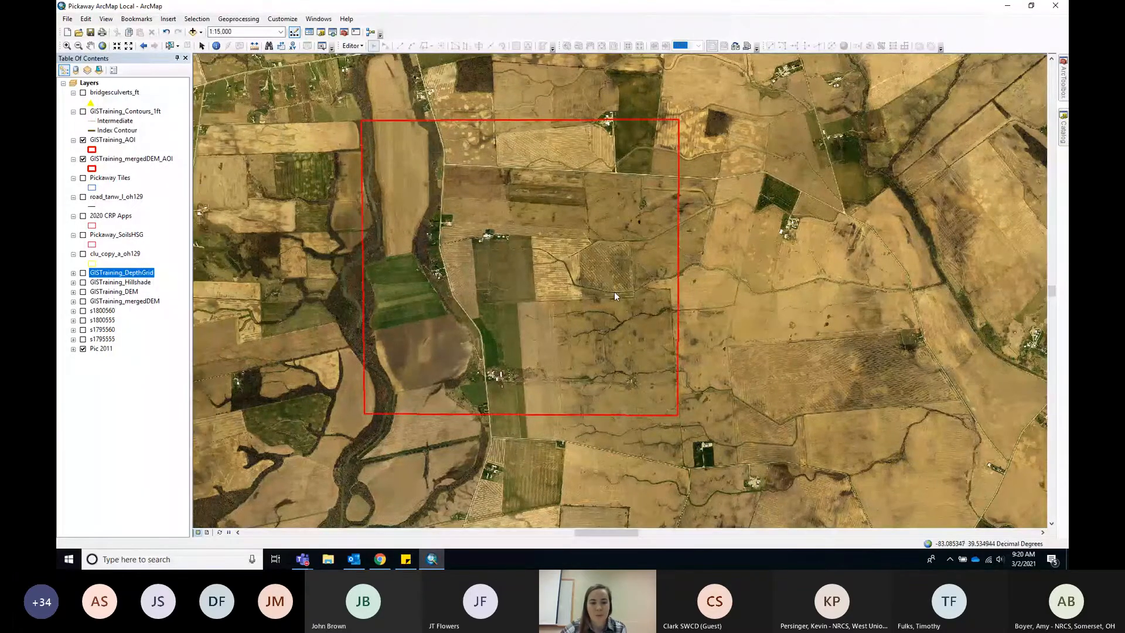
pyautogui.scroll(-3, 614, 290)
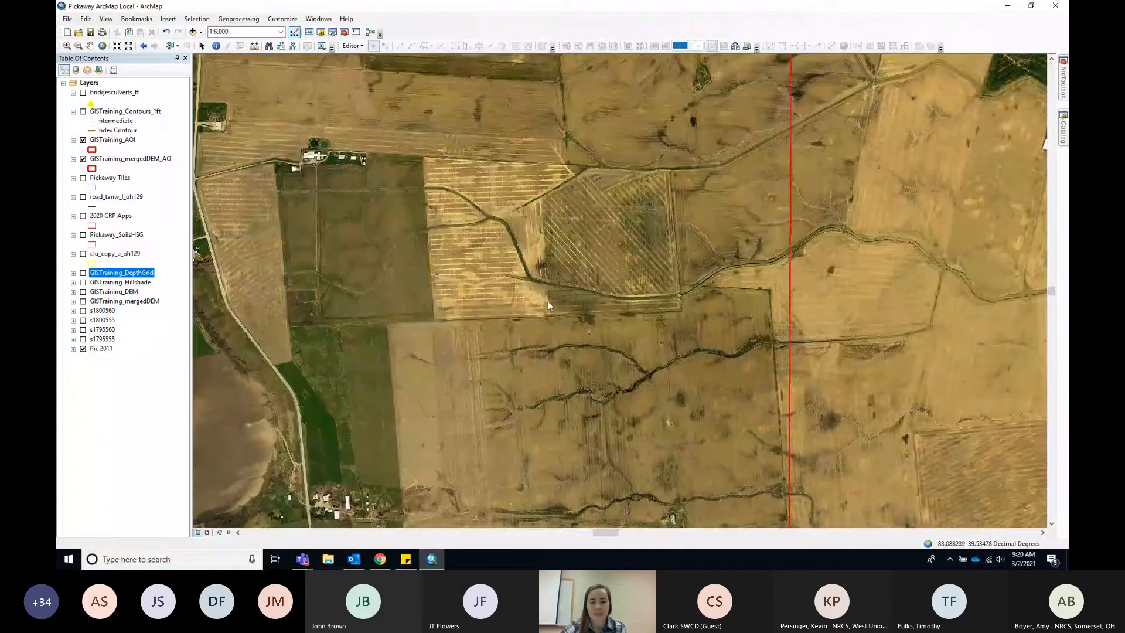
pyautogui.moveTo(549, 303); pyautogui.dragTo(666, 299)
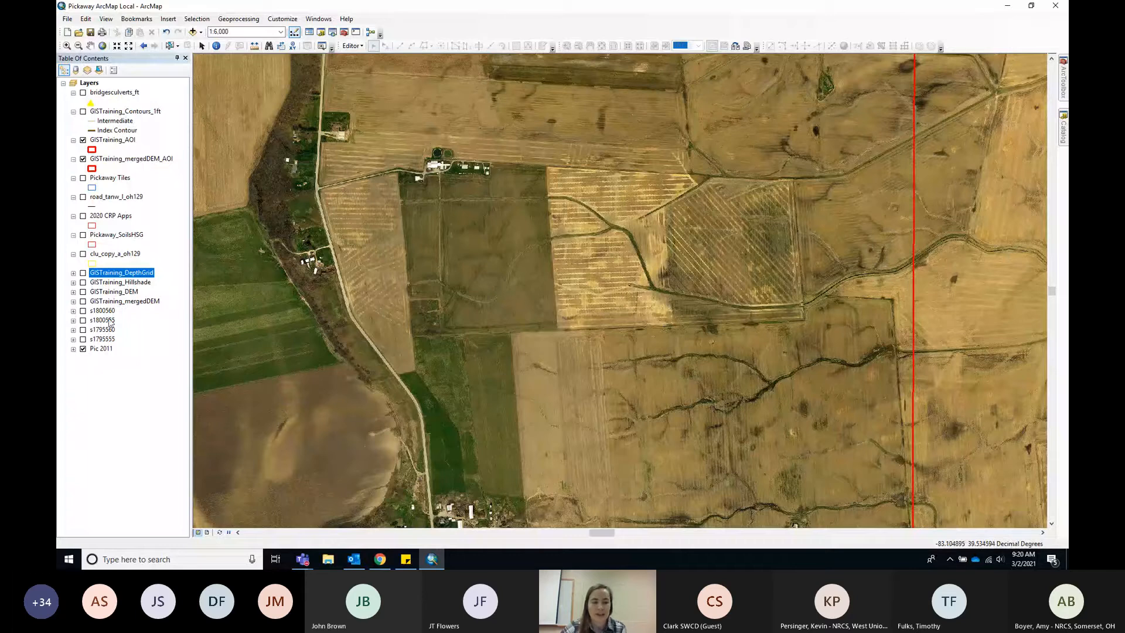
pyautogui.click(83, 273)
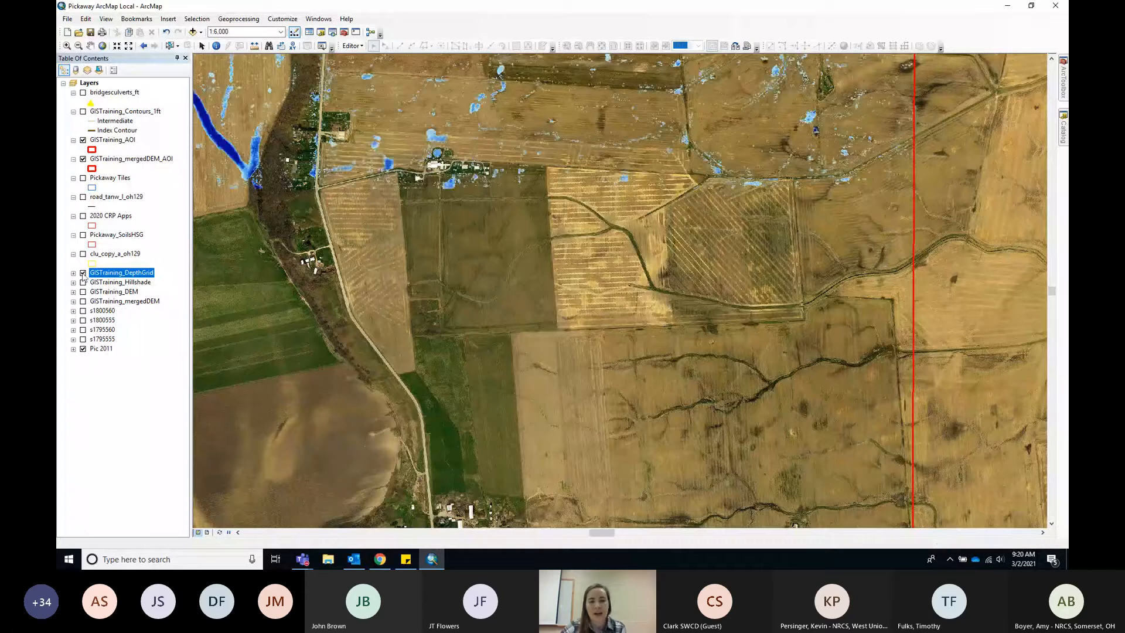
pyautogui.scroll(-1, 527, 297)
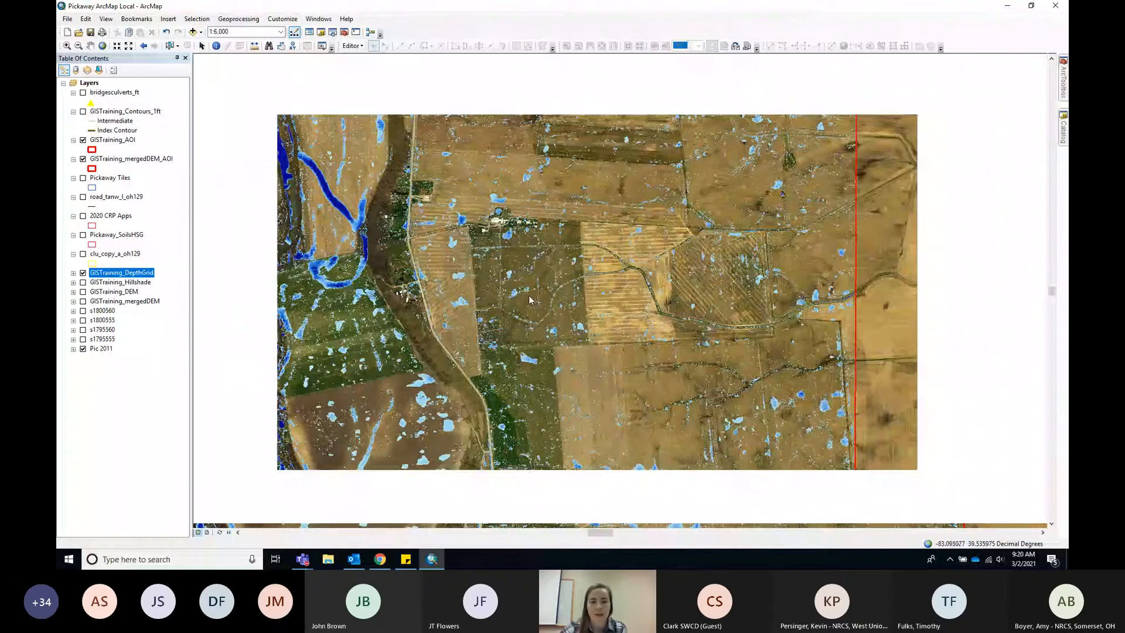
pyautogui.moveTo(529, 300); pyautogui.dragTo(481, 361)
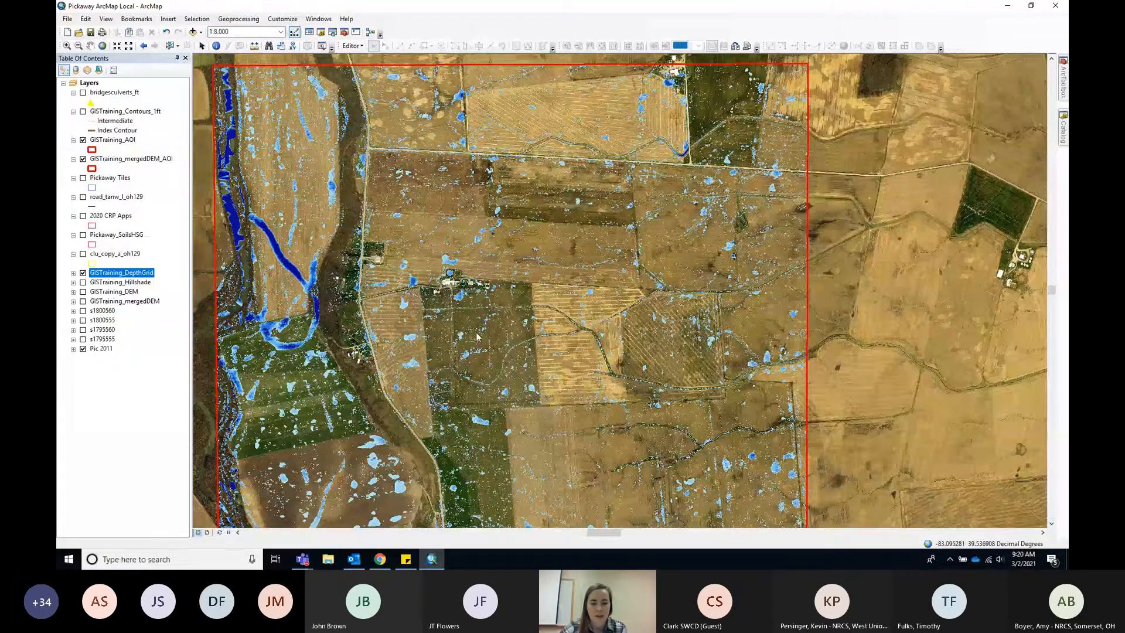
pyautogui.click(82, 93)
pyautogui.moveTo(505, 376); pyautogui.dragTo(559, 245)
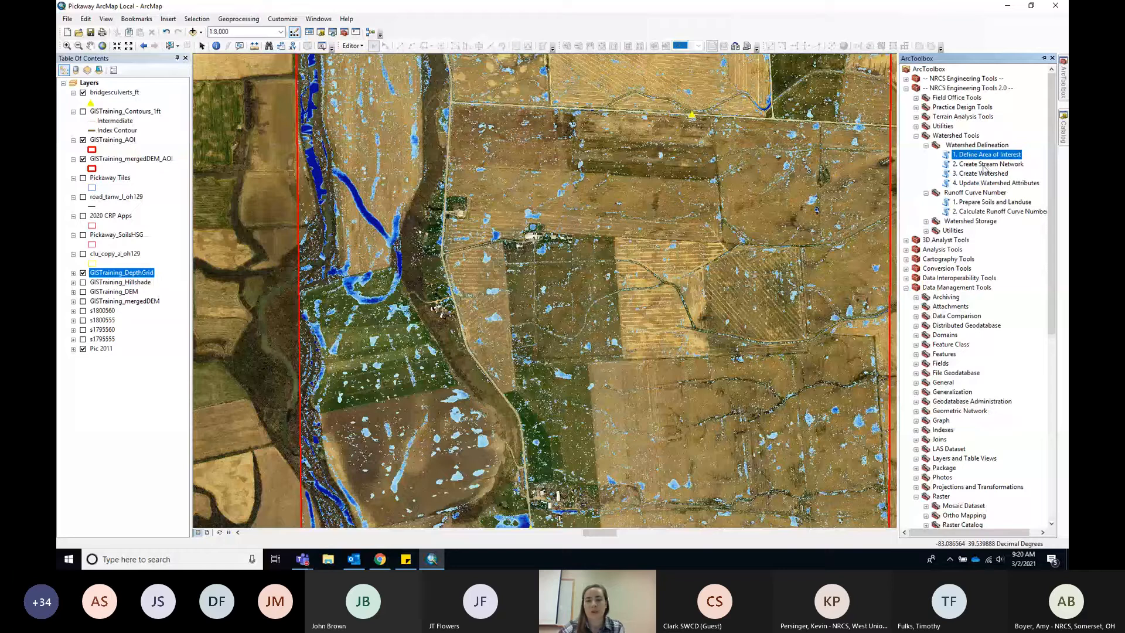
# Step: Open Create Stream Network with GISTraining_AOI as the project AOI feature, and remove the GISTraining_mergedDEM_AOI layer from the map
pyautogui.doubleClick(984, 165)
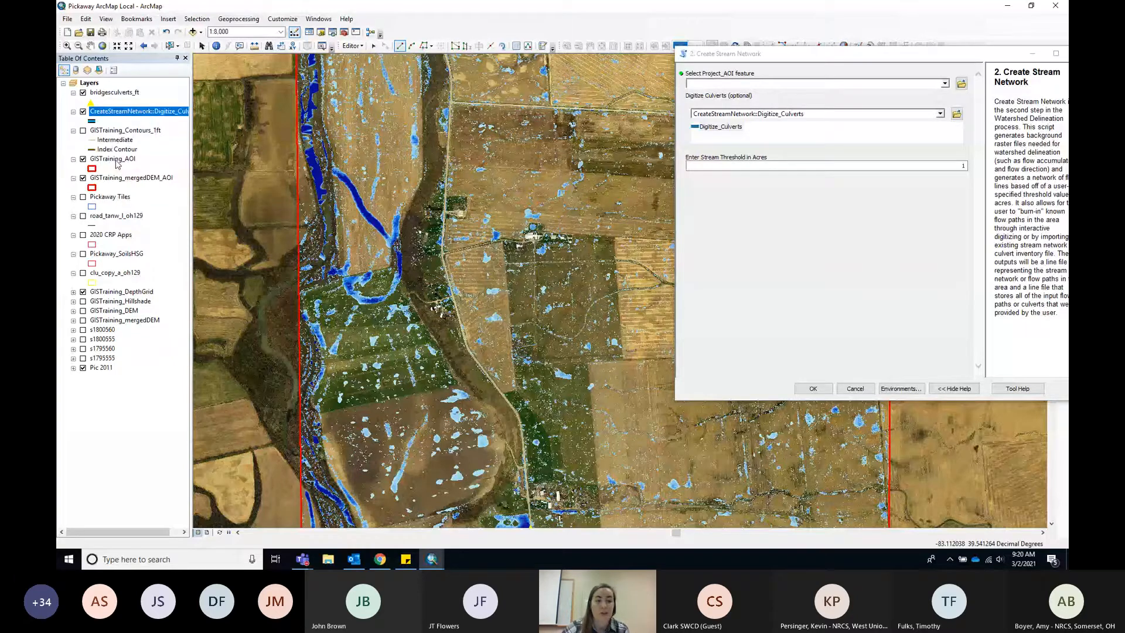
pyautogui.moveTo(117, 164); pyautogui.dragTo(702, 94)
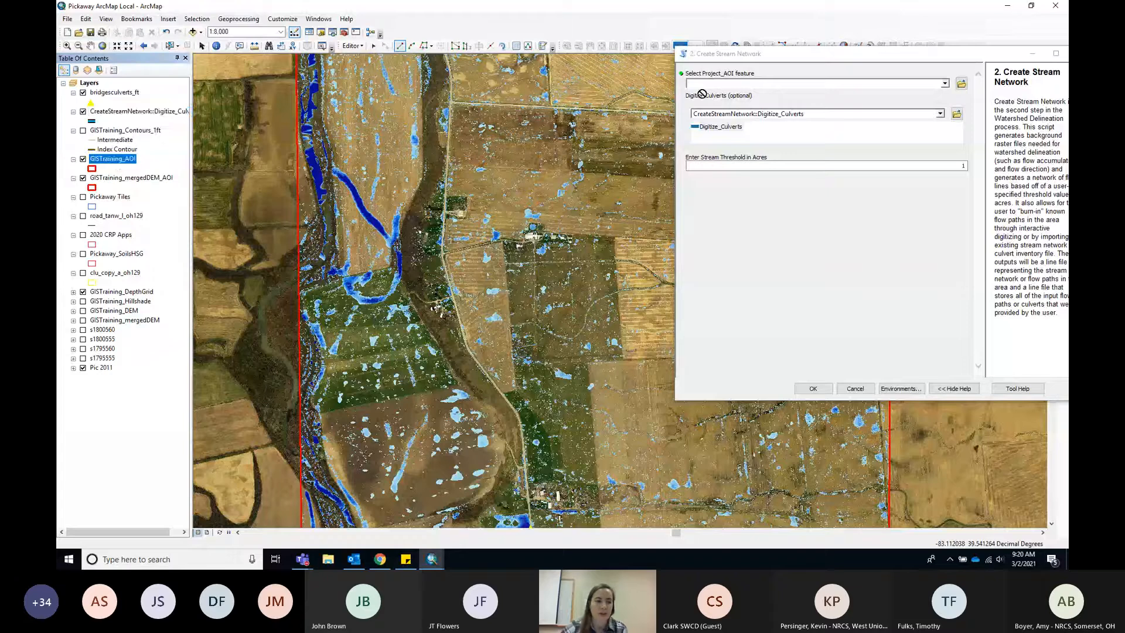
pyautogui.moveTo(701, 93); pyautogui.dragTo(738, 83)
pyautogui.rightClick(144, 178)
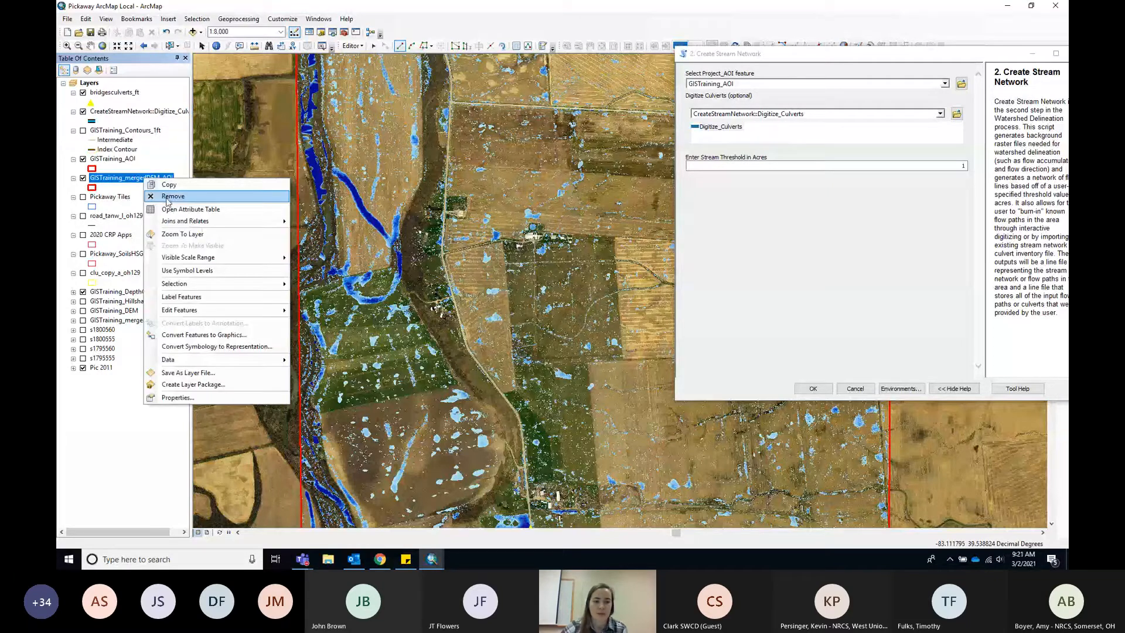
pyautogui.click(169, 201)
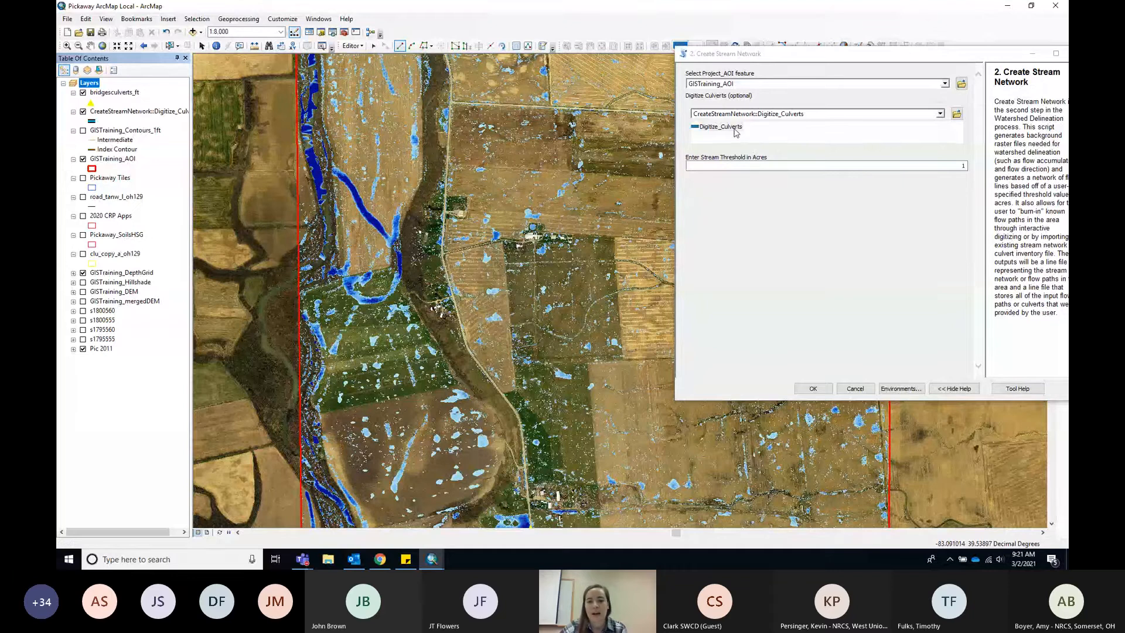
# Step: Digitize a culvert line across the road at the culvert point beside the large ponded area in the southwest of the AOI
pyautogui.click(735, 132)
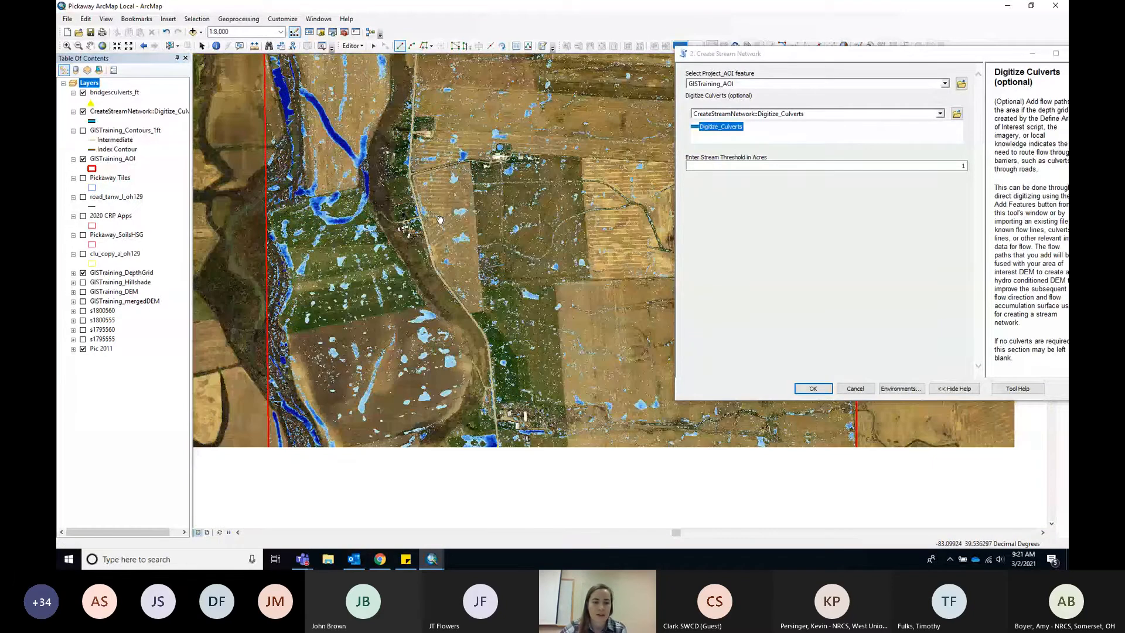
pyautogui.scroll(1, 438, 216)
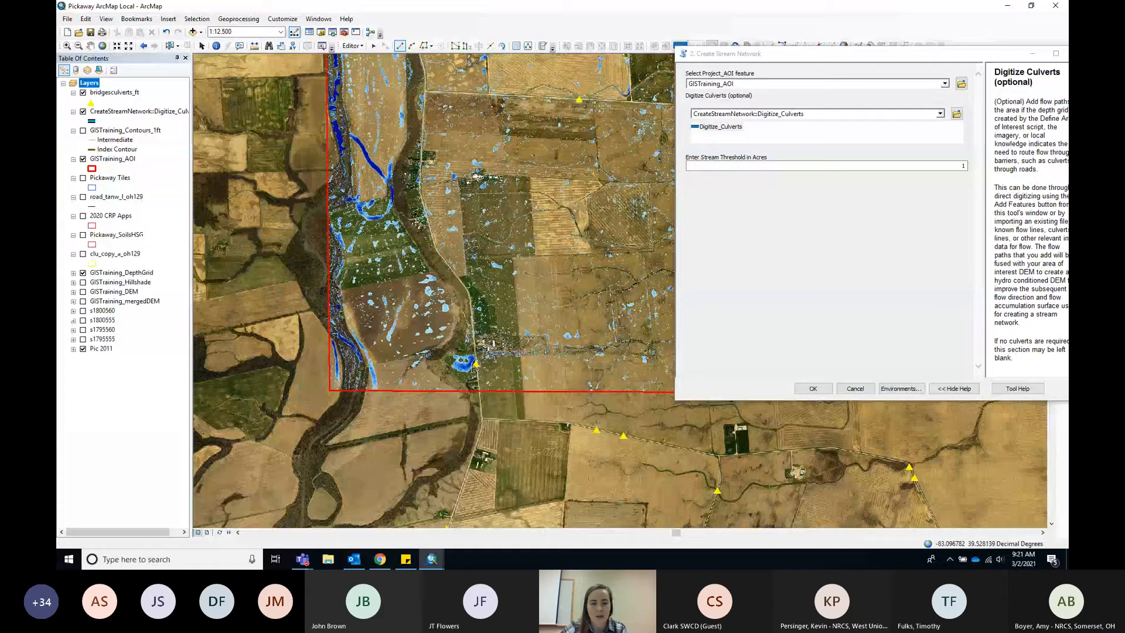
pyautogui.scroll(-4, 473, 366)
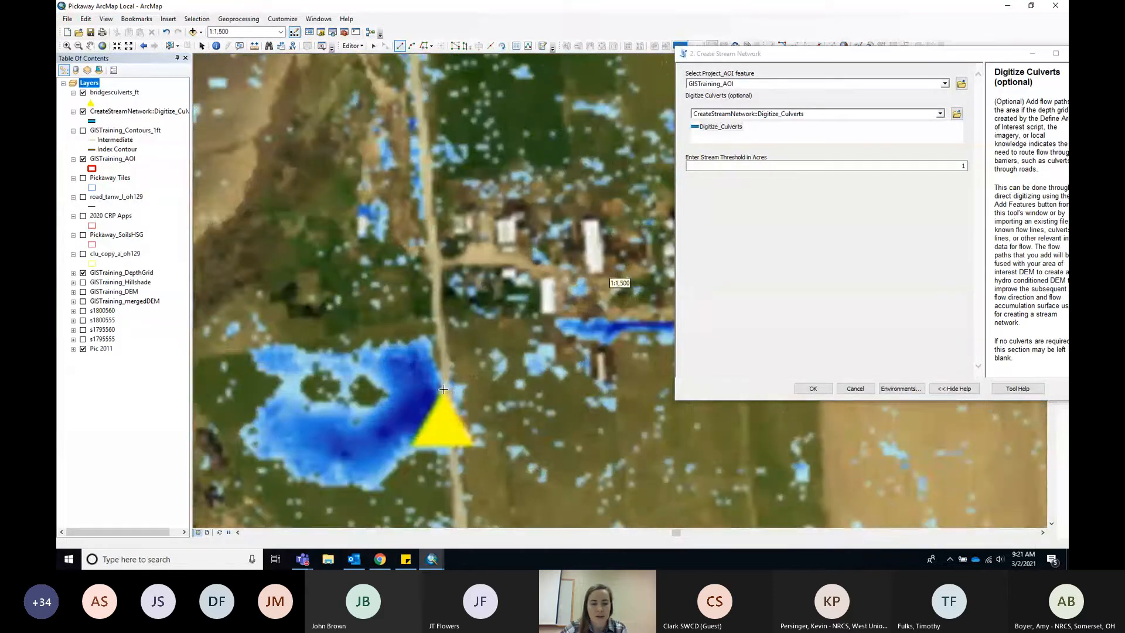
pyautogui.scroll(-1, 443, 389)
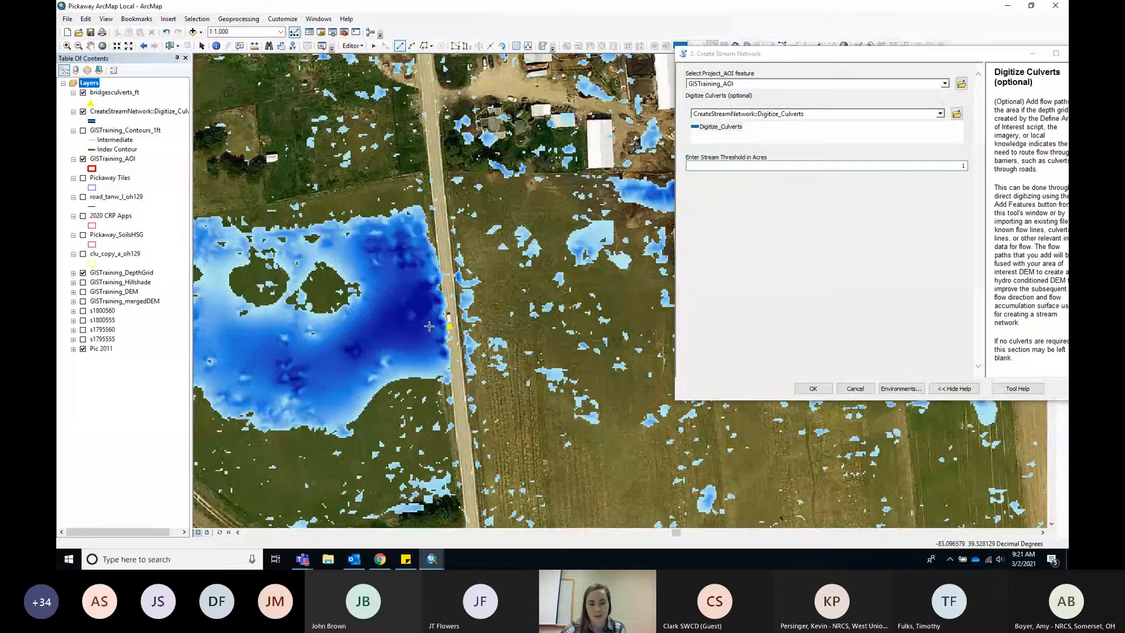
pyautogui.click(428, 326)
pyautogui.doubleClick(475, 323)
# Step: Digitize a culvert line across the east-west road at the culvert point in the northern part of the AOI
pyautogui.moveTo(475, 167); pyautogui.dragTo(466, 225)
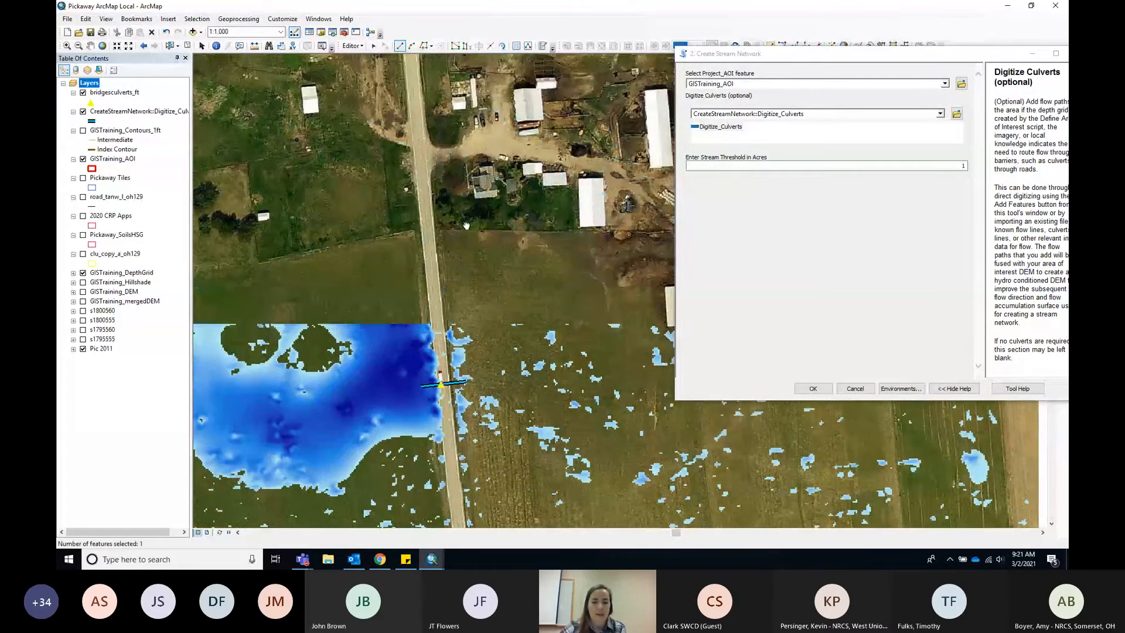
pyautogui.scroll(-2, 466, 226)
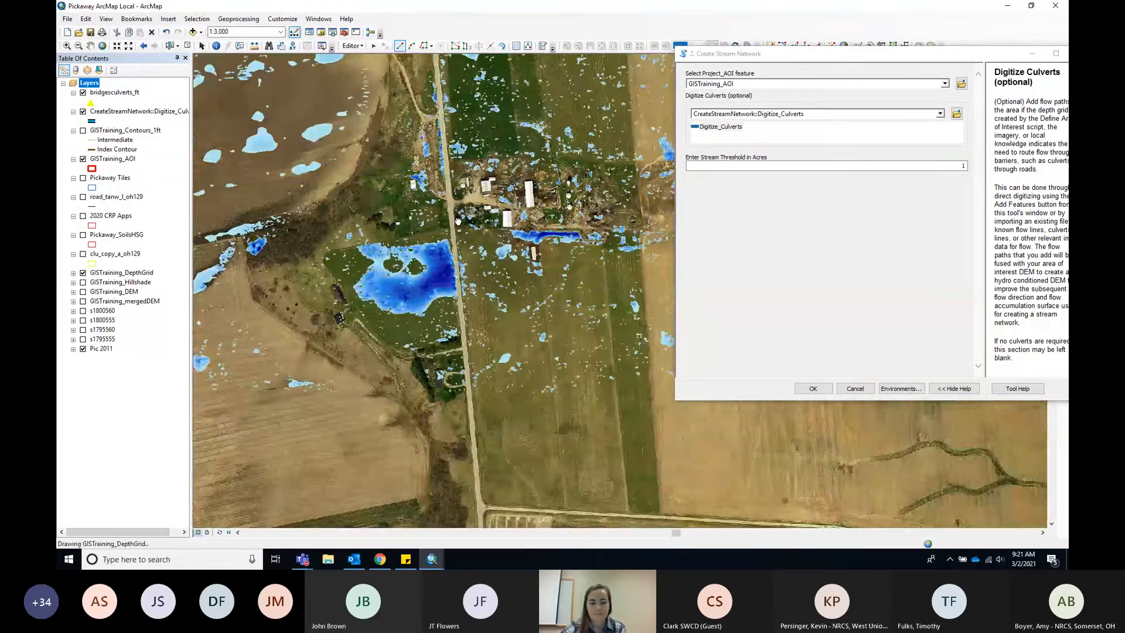
pyautogui.scroll(-1, 458, 220)
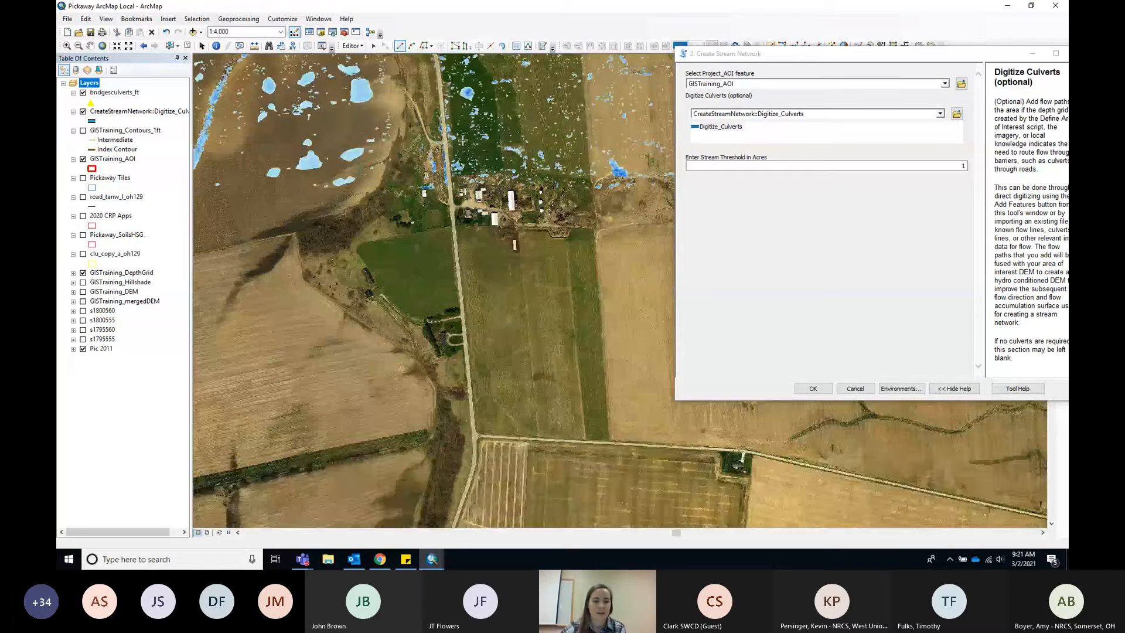
pyautogui.moveTo(419, 208); pyautogui.dragTo(400, 453)
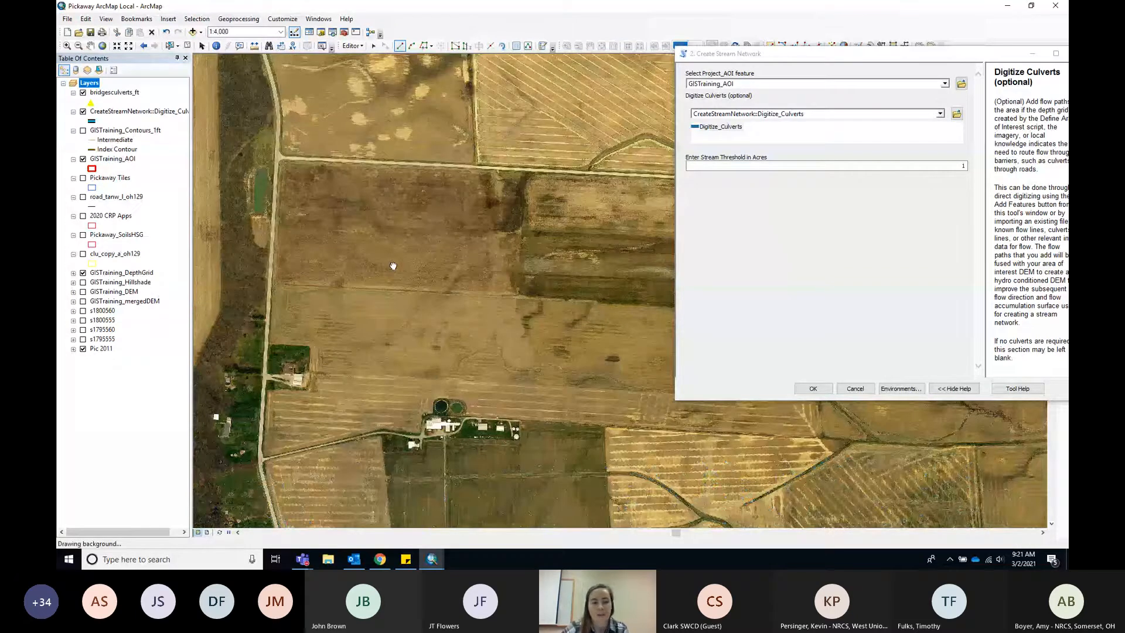
pyautogui.scroll(3, 393, 266)
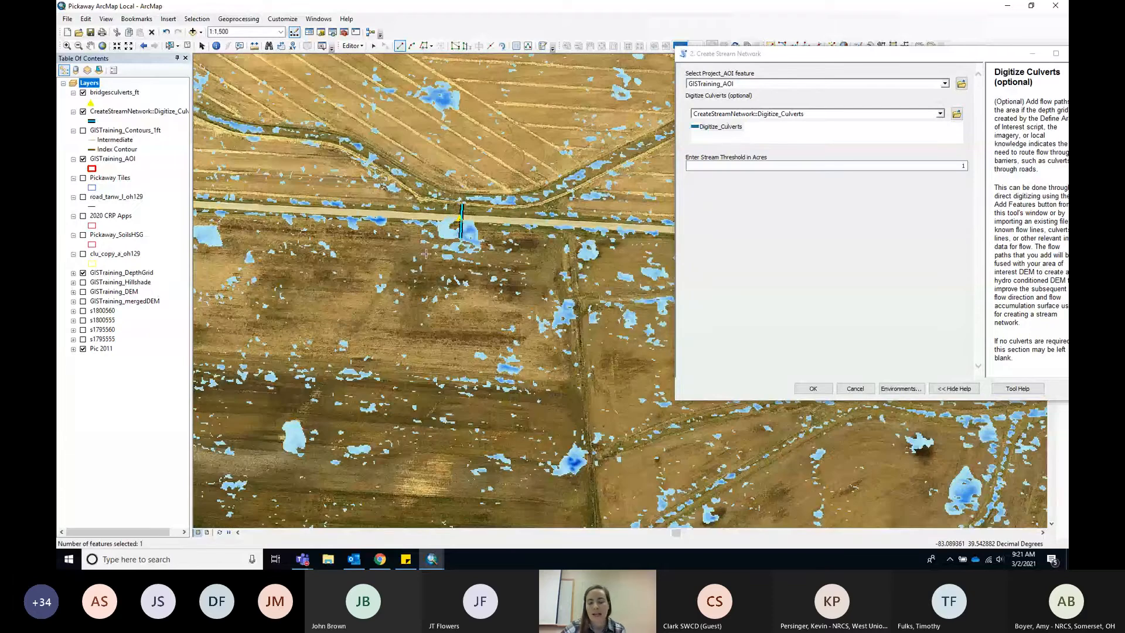
# Step: Digitize a culvert across the north-south road where the deep ditch ponding ends, just north of the road intersection
pyautogui.scroll(-3, 426, 253)
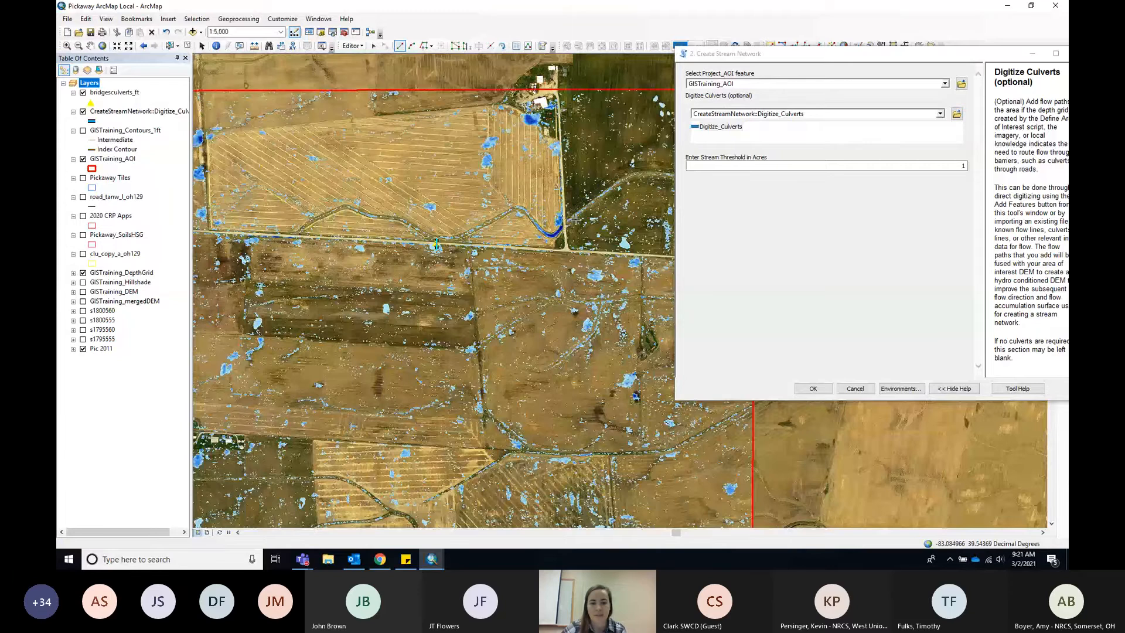
pyautogui.scroll(4, 575, 219)
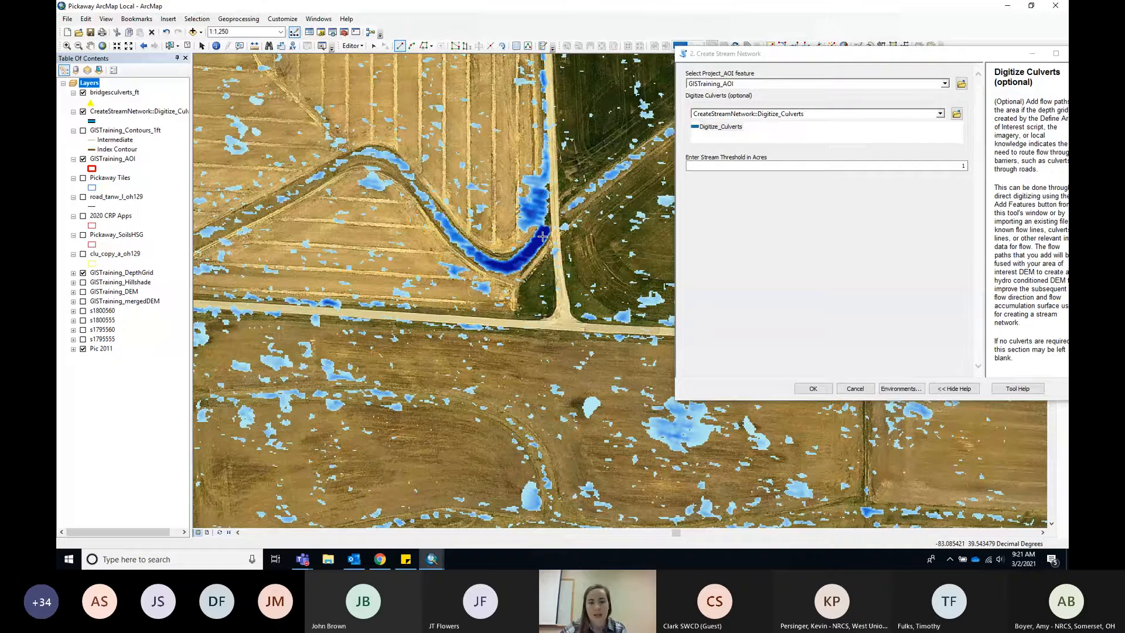
pyautogui.scroll(3, 484, 264)
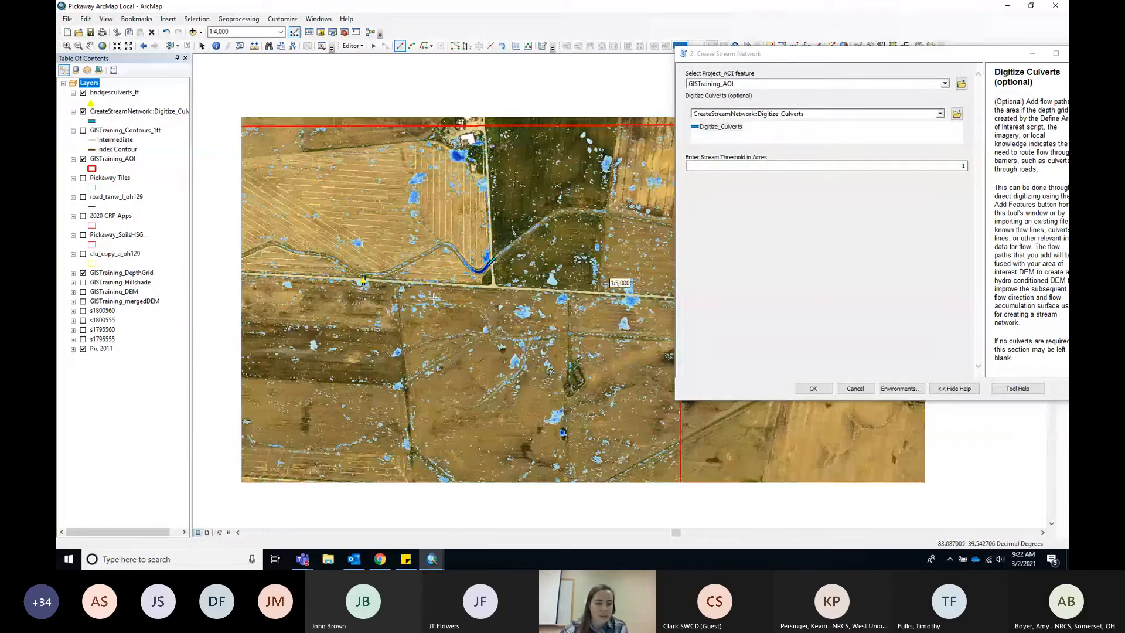
pyautogui.scroll(1, 434, 298)
# Step: Check the southern part of the AOI for further culvert locations, and run Create Stream Network with the digitized culverts
pyautogui.moveTo(380, 305); pyautogui.dragTo(512, 285)
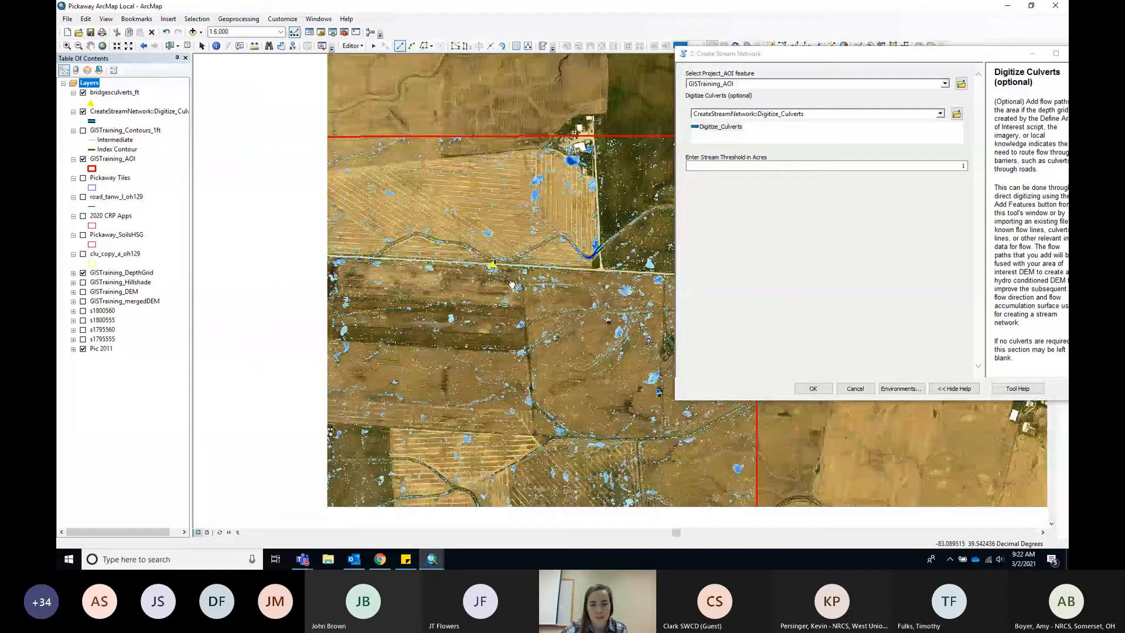
pyautogui.moveTo(472, 480); pyautogui.dragTo(422, 104)
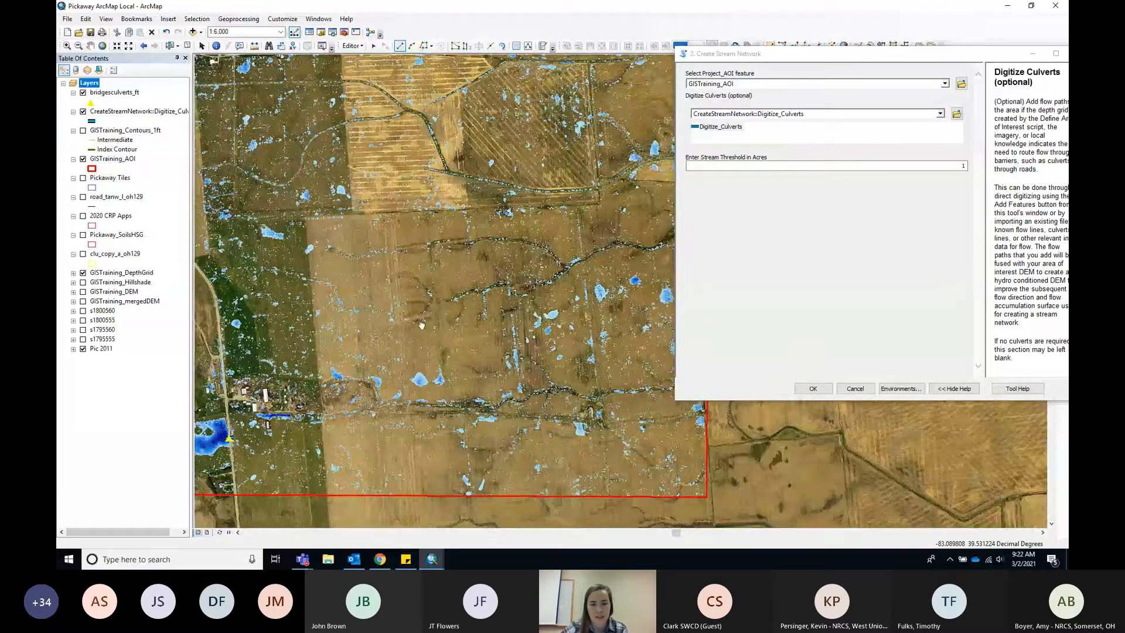
pyautogui.moveTo(422, 324); pyautogui.dragTo(444, 326)
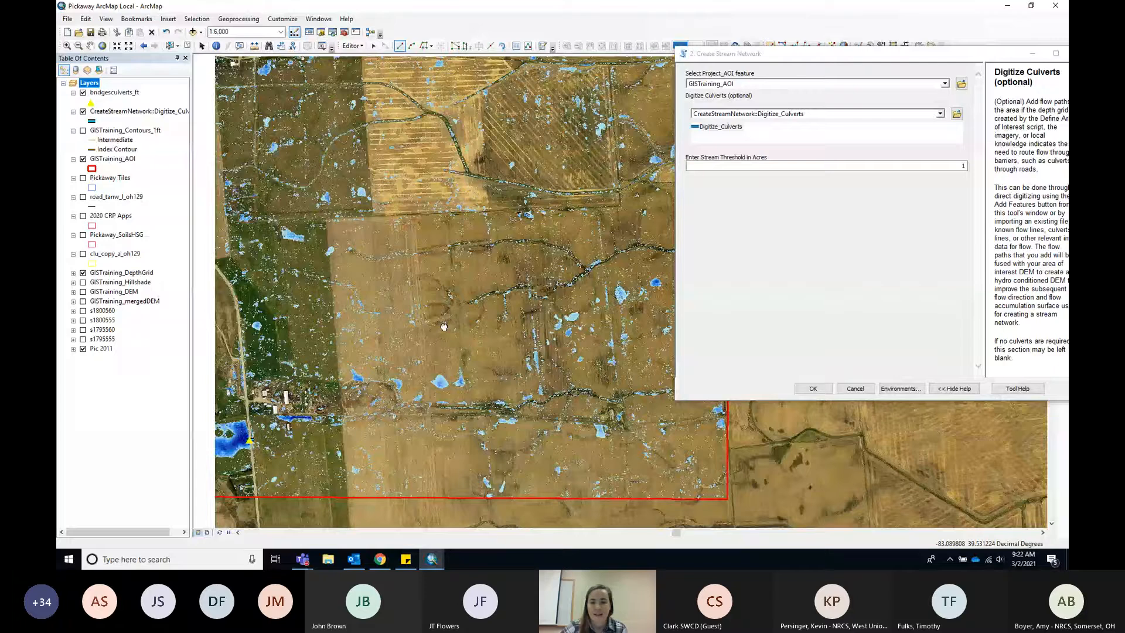
pyautogui.moveTo(443, 326); pyautogui.dragTo(518, 324)
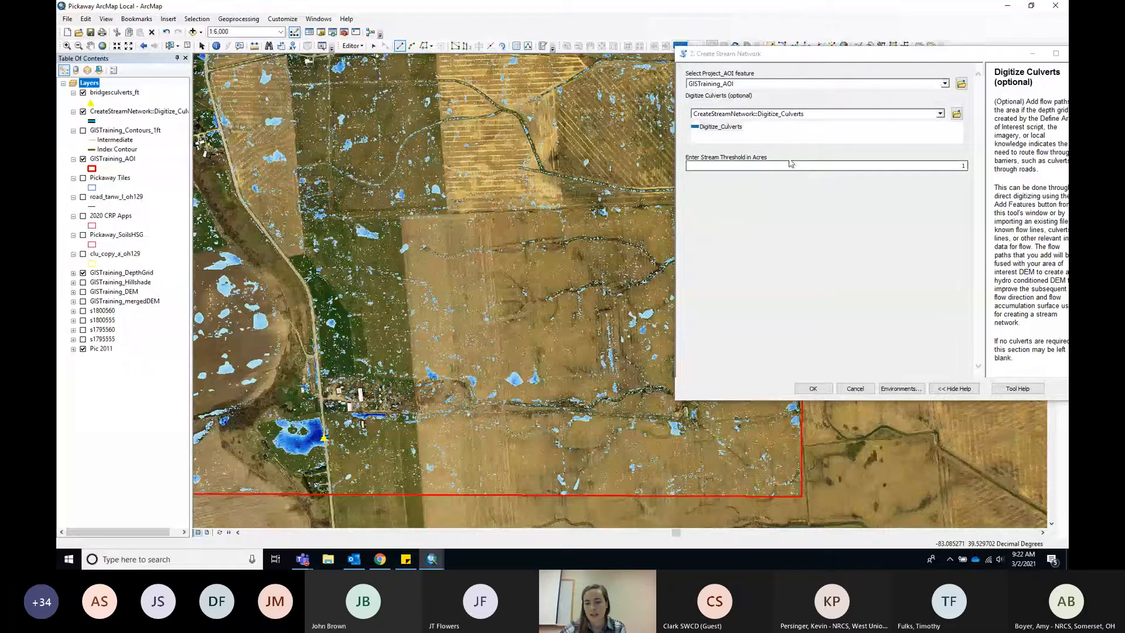
pyautogui.click(812, 388)
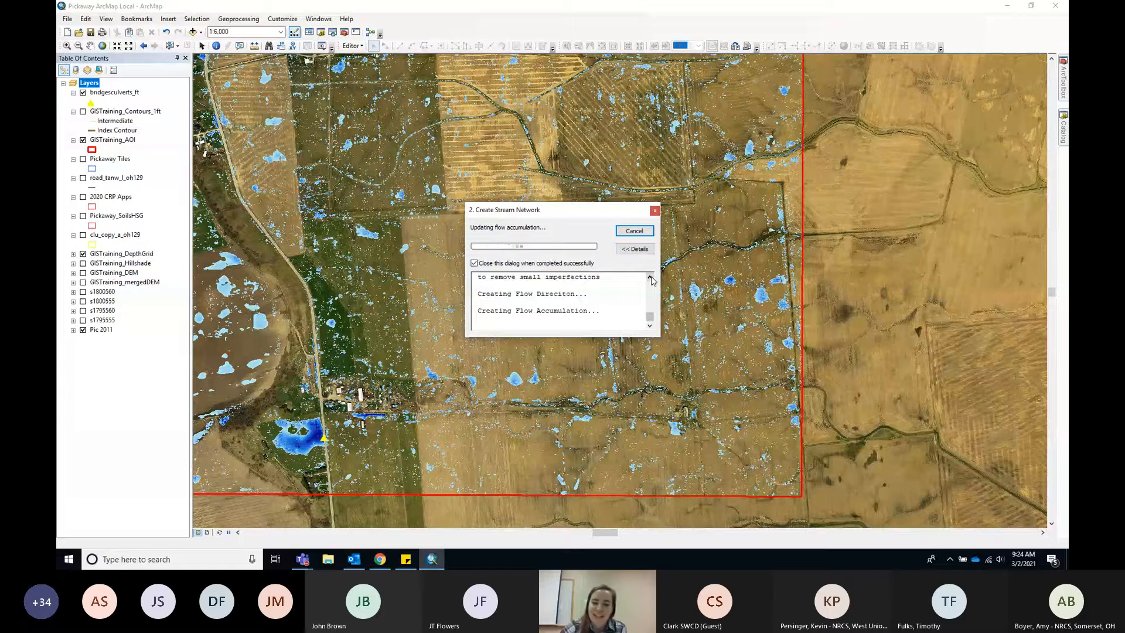
pyautogui.scroll(2, 652, 280)
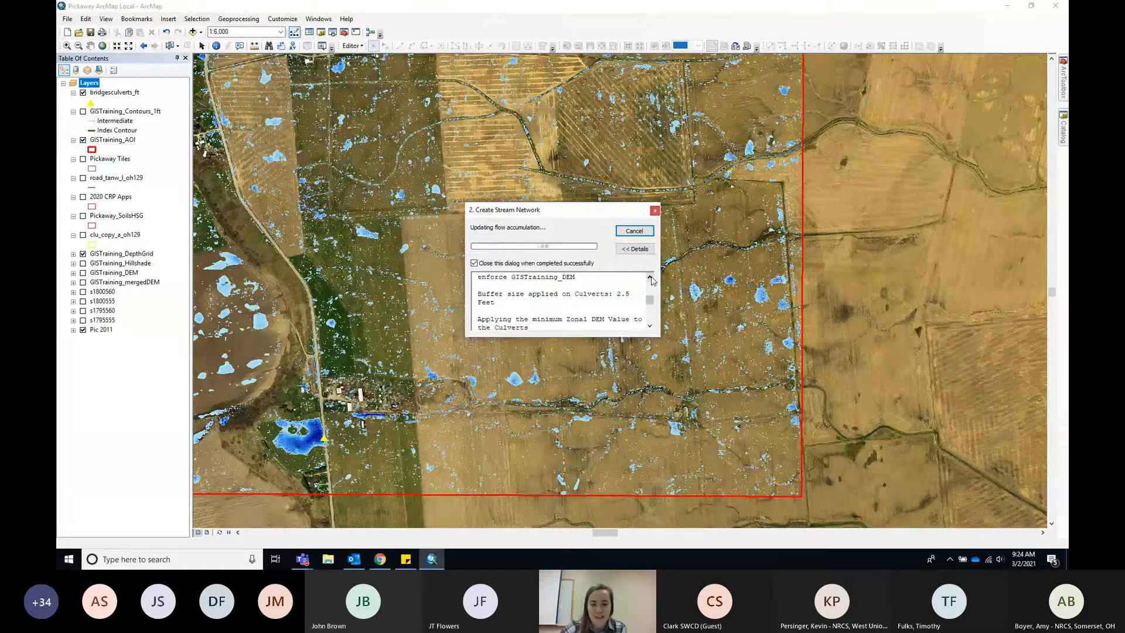
pyautogui.click(649, 326)
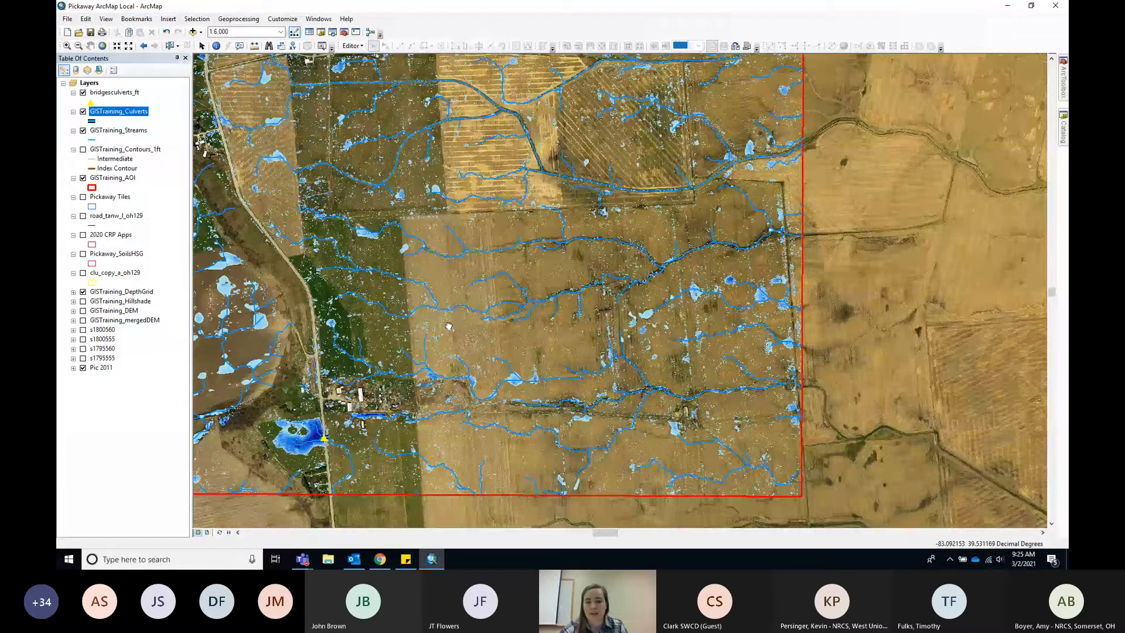
# Step: Examine the new stream network across the AOI, checking how the streams flow through the digitized culverts at the roads
pyautogui.moveTo(448, 325); pyautogui.dragTo(365, 466)
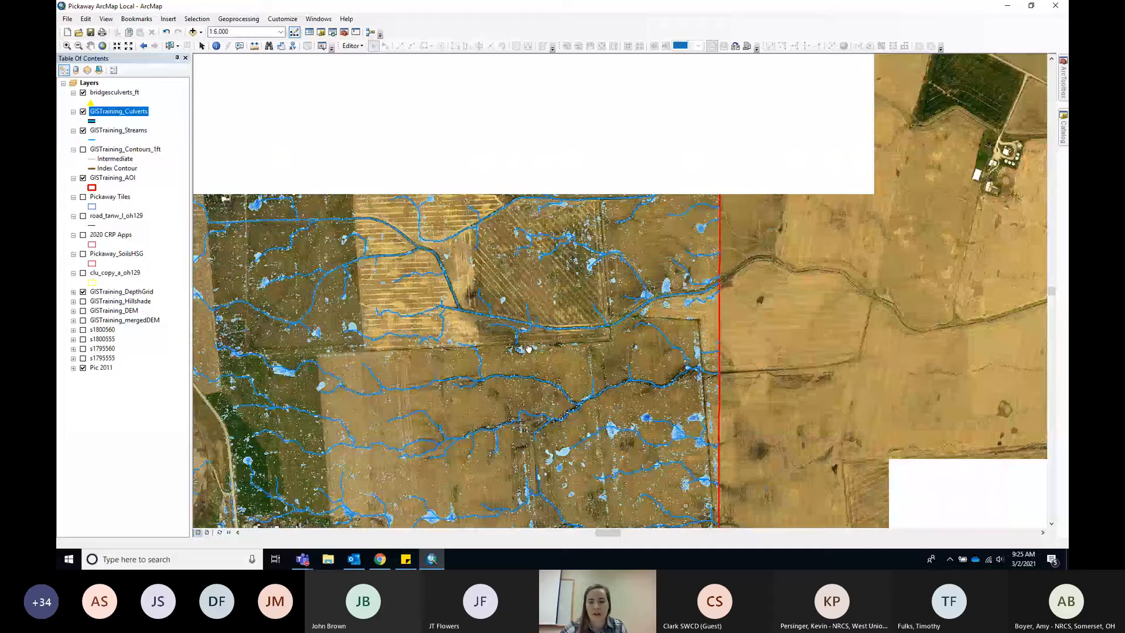
pyautogui.moveTo(528, 348); pyautogui.dragTo(765, 299)
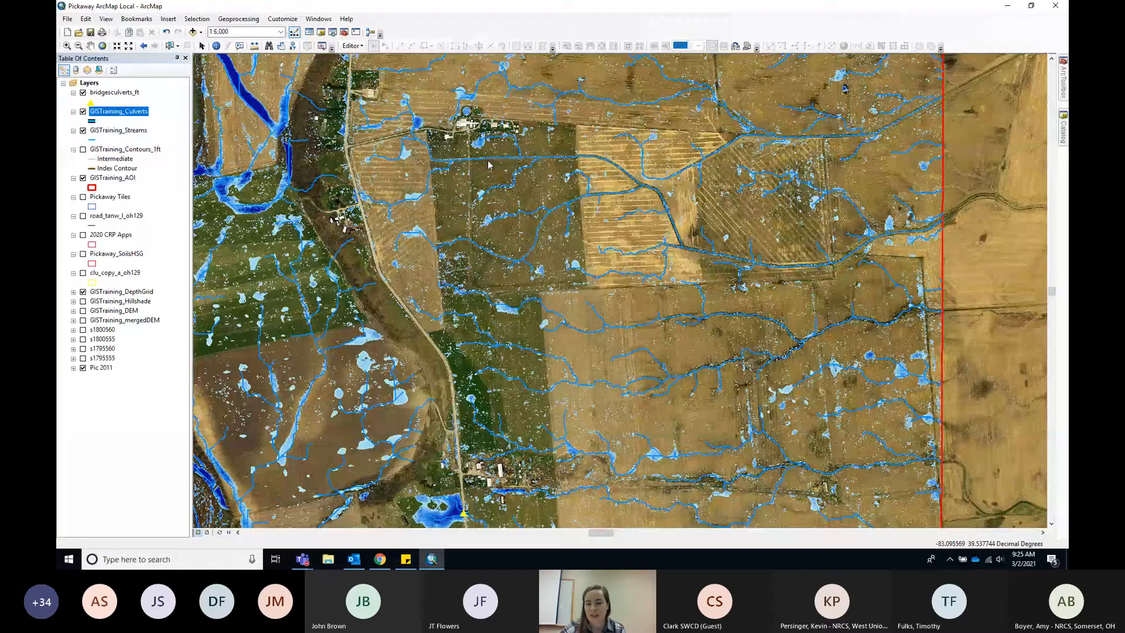
pyautogui.moveTo(498, 229); pyautogui.dragTo(510, 263)
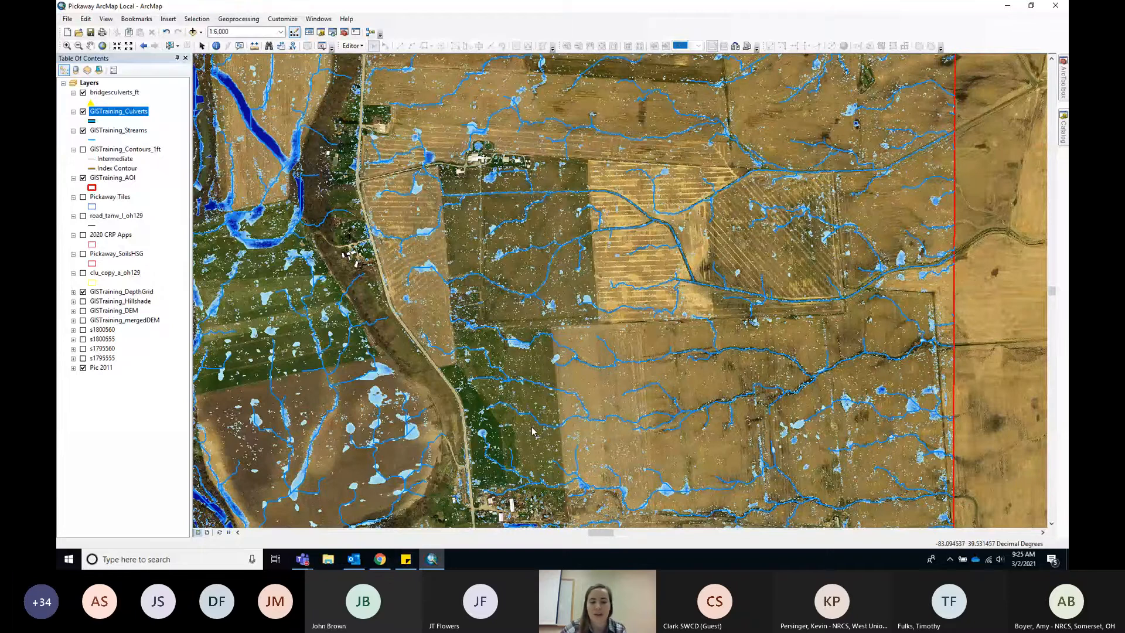
pyautogui.moveTo(531, 432); pyautogui.dragTo(525, 344)
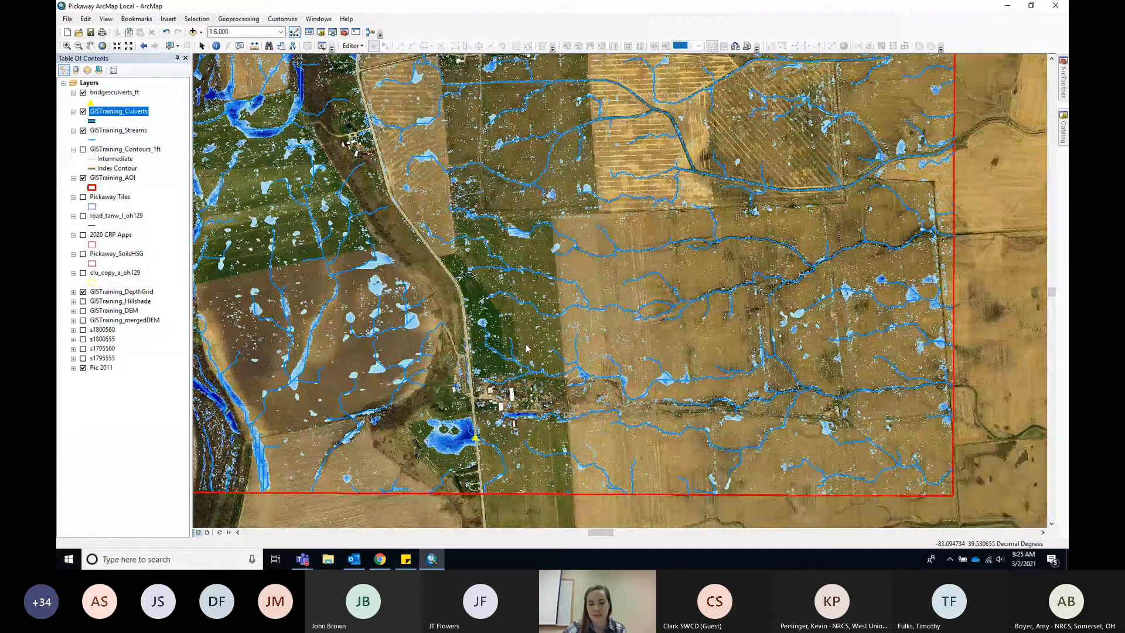
pyautogui.moveTo(530, 405); pyautogui.dragTo(526, 371)
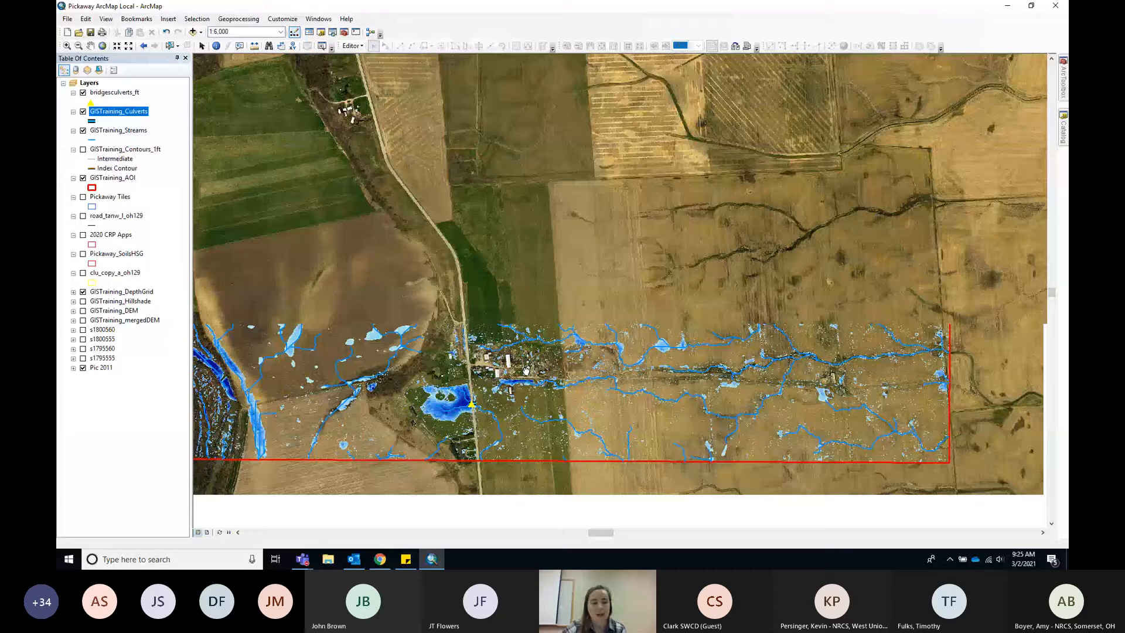
pyautogui.scroll(5, 474, 409)
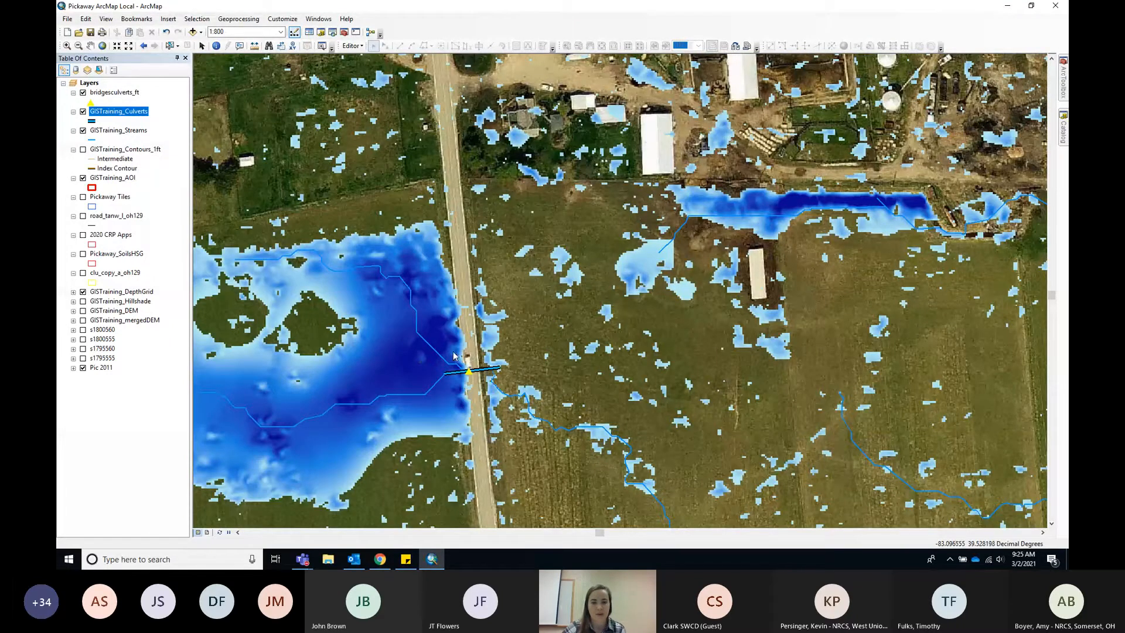
pyautogui.scroll(-5, 501, 305)
pyautogui.scroll(-1, 501, 301)
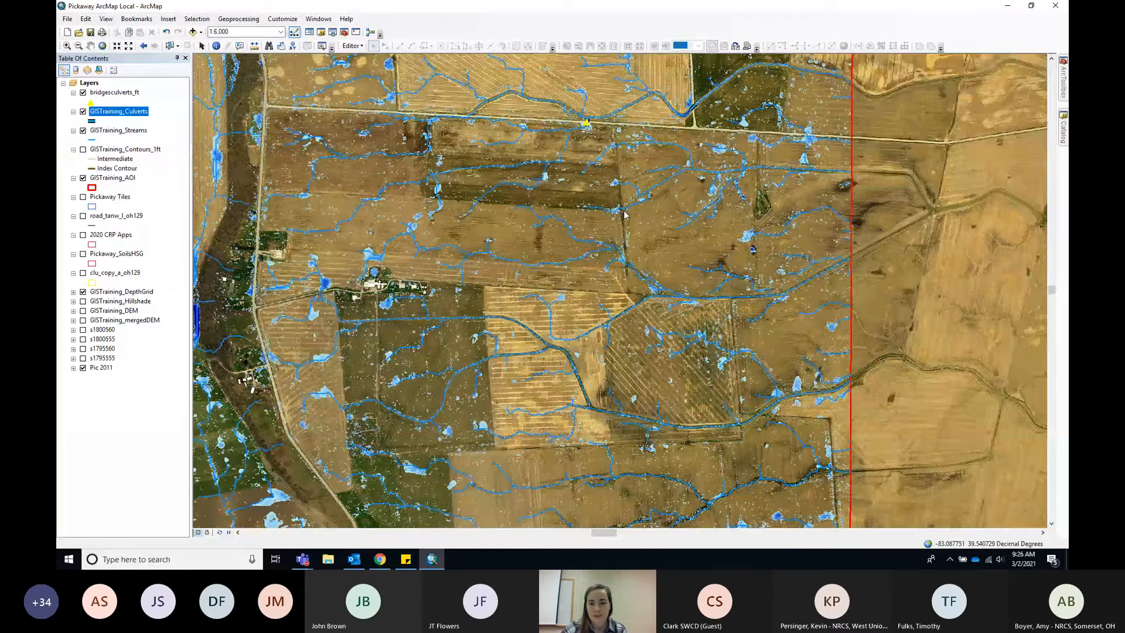
pyautogui.scroll(2, 624, 215)
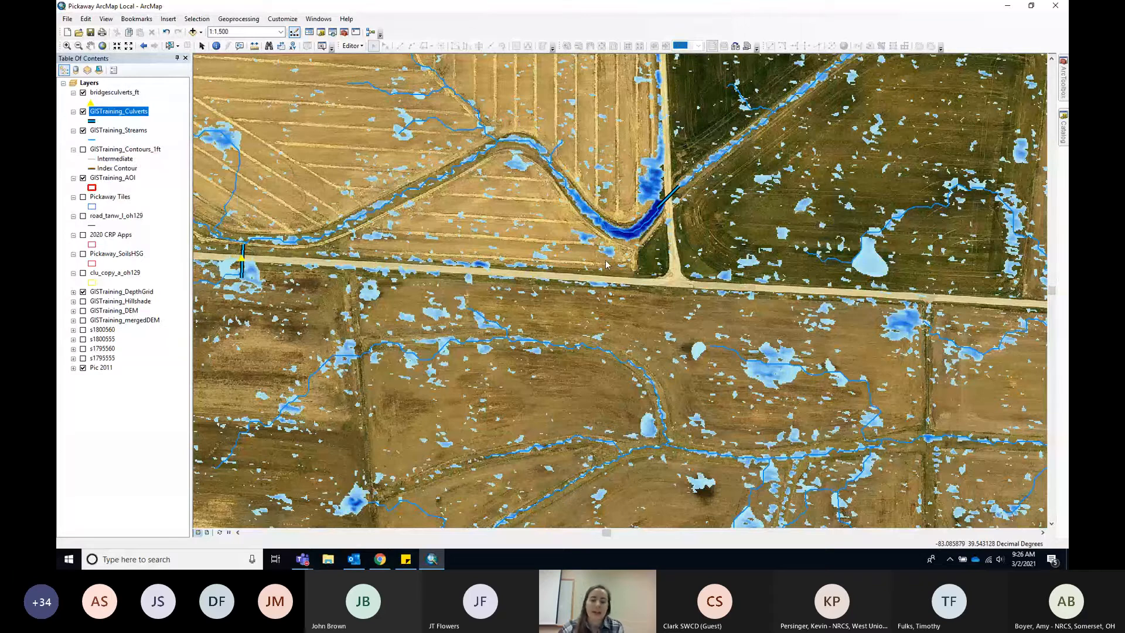
pyautogui.scroll(3, 568, 310)
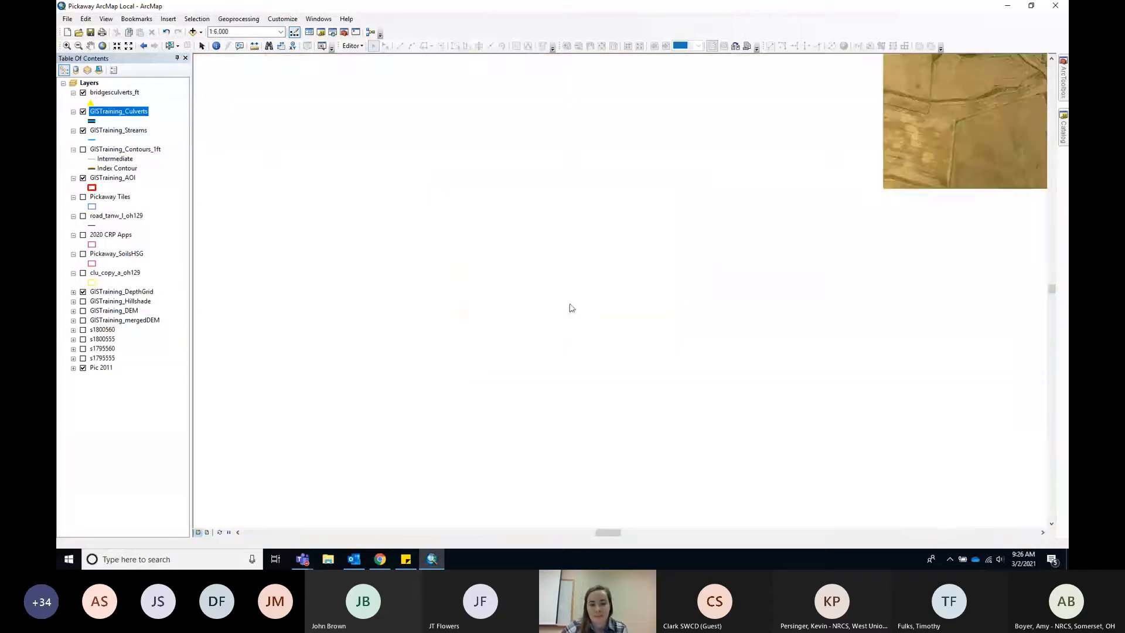
# Step: Start the Create Watershed tool and set GISTraining_Streams as the AOI stream network feature
pyautogui.moveTo(569, 302); pyautogui.dragTo(673, 220)
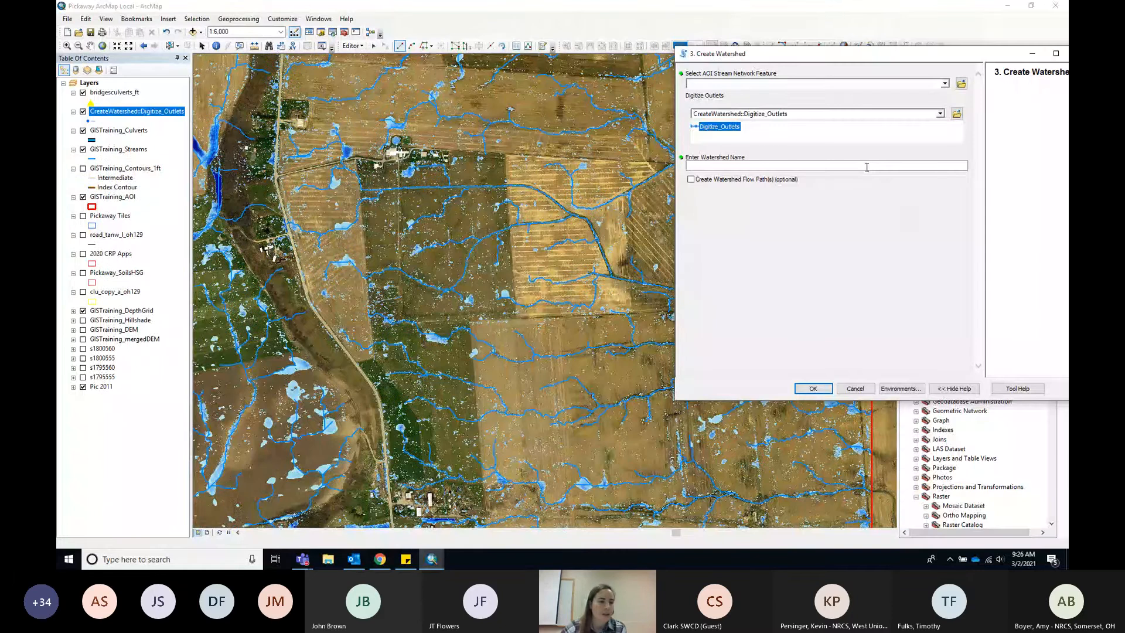
pyautogui.click(146, 183)
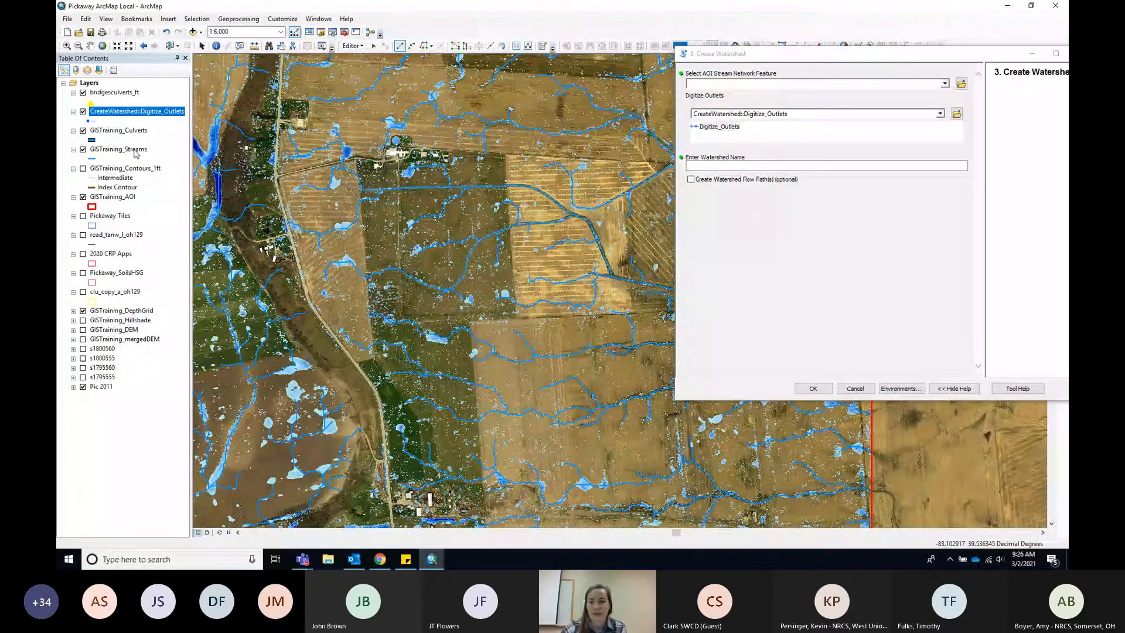
pyautogui.moveTo(134, 153); pyautogui.dragTo(729, 131)
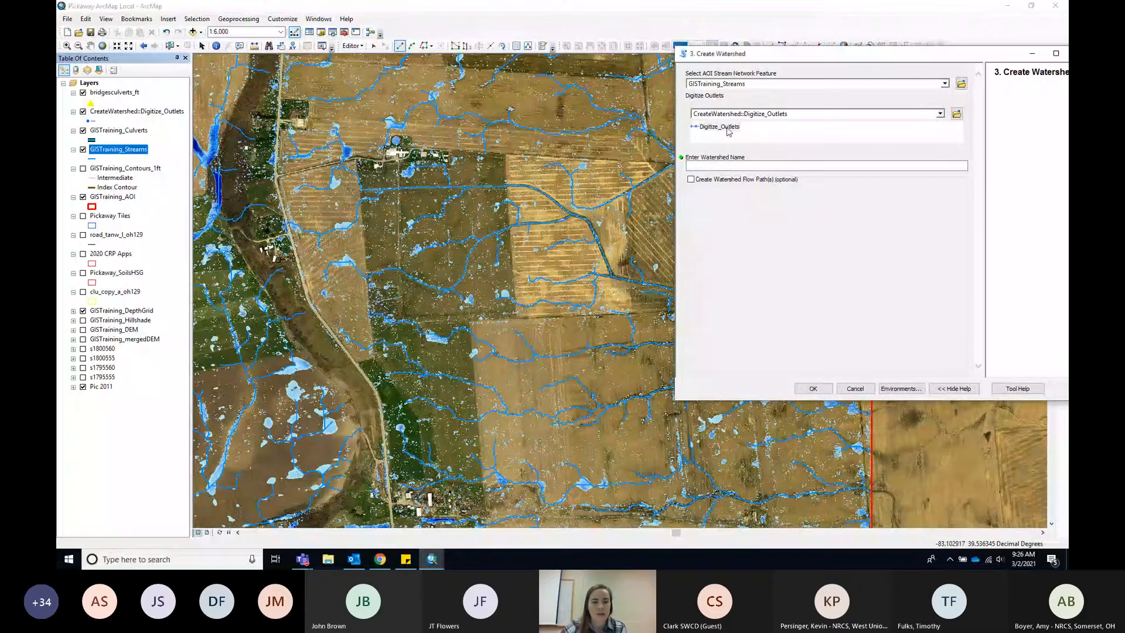
# Step: Digitize an outlet line about 58 ft long across the ditch at the southeast corner of the striped field
pyautogui.click(728, 132)
pyautogui.scroll(7, 620, 281)
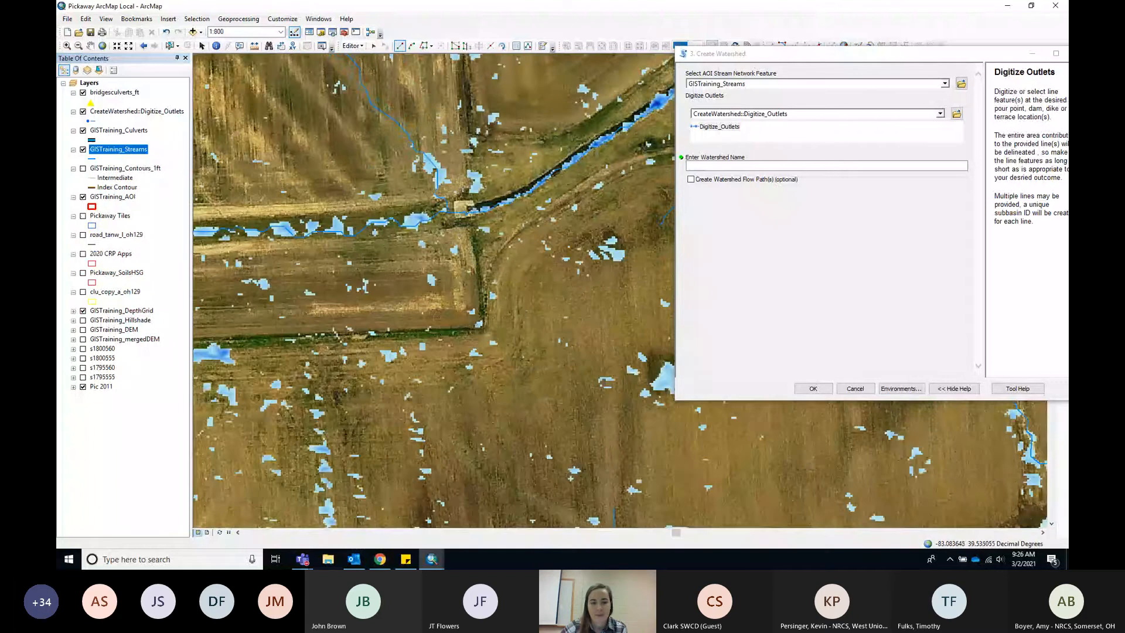
pyautogui.click(462, 188)
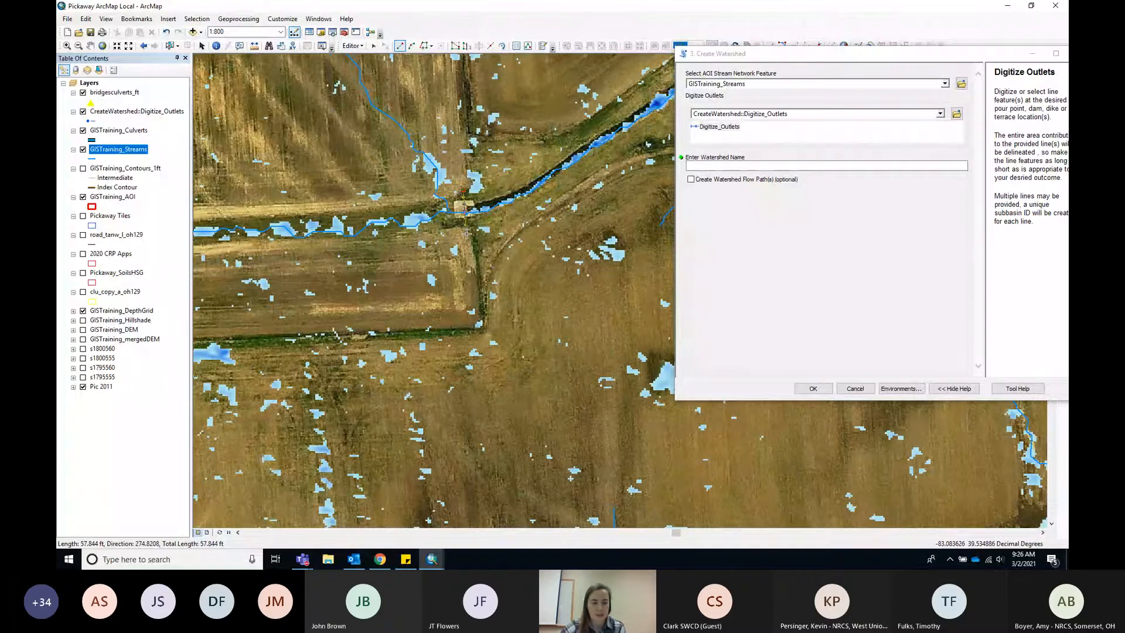
pyautogui.scroll(-3, 466, 234)
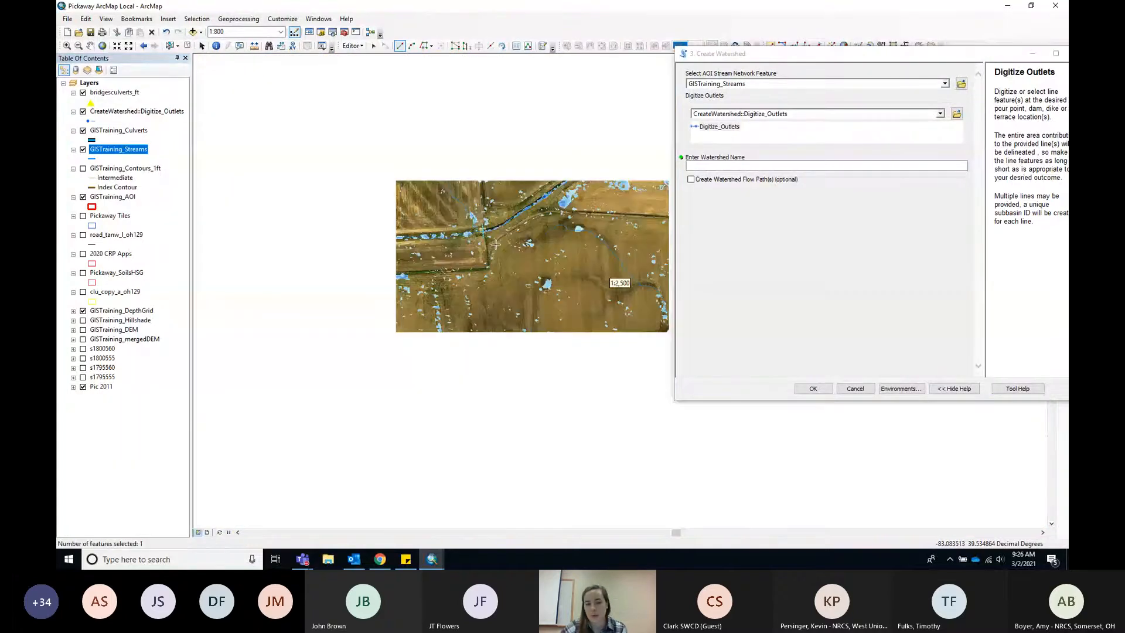
pyautogui.scroll(-2, 504, 257)
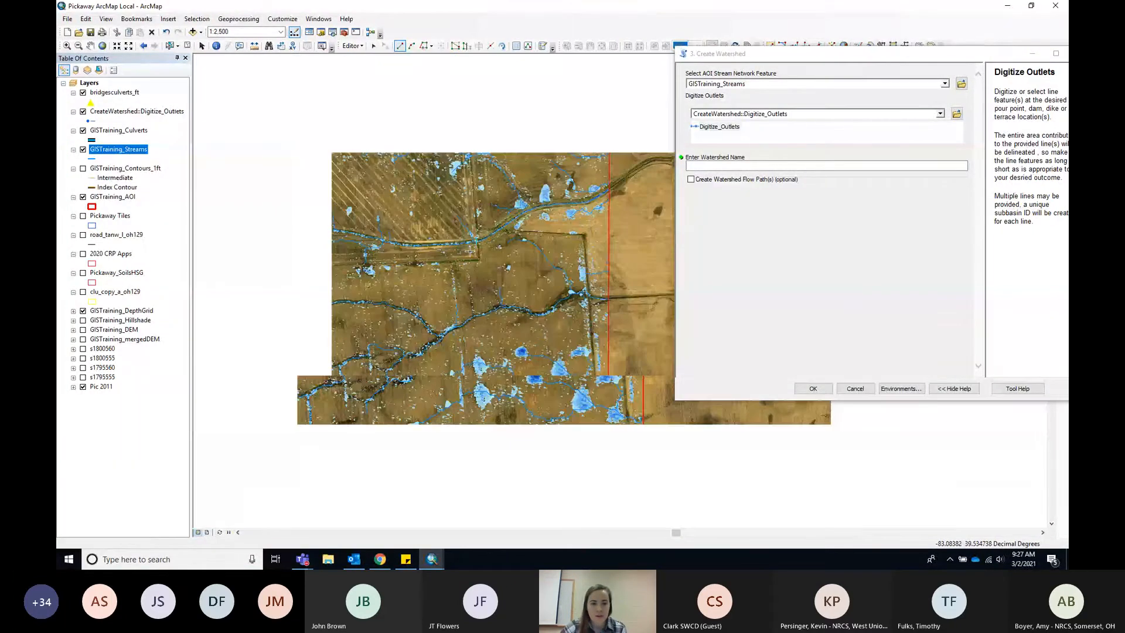
# Step: Name the watershed WWA and run Create Watershed with watershed flow paths included
pyautogui.click(733, 164)
pyautogui.write('WWA')
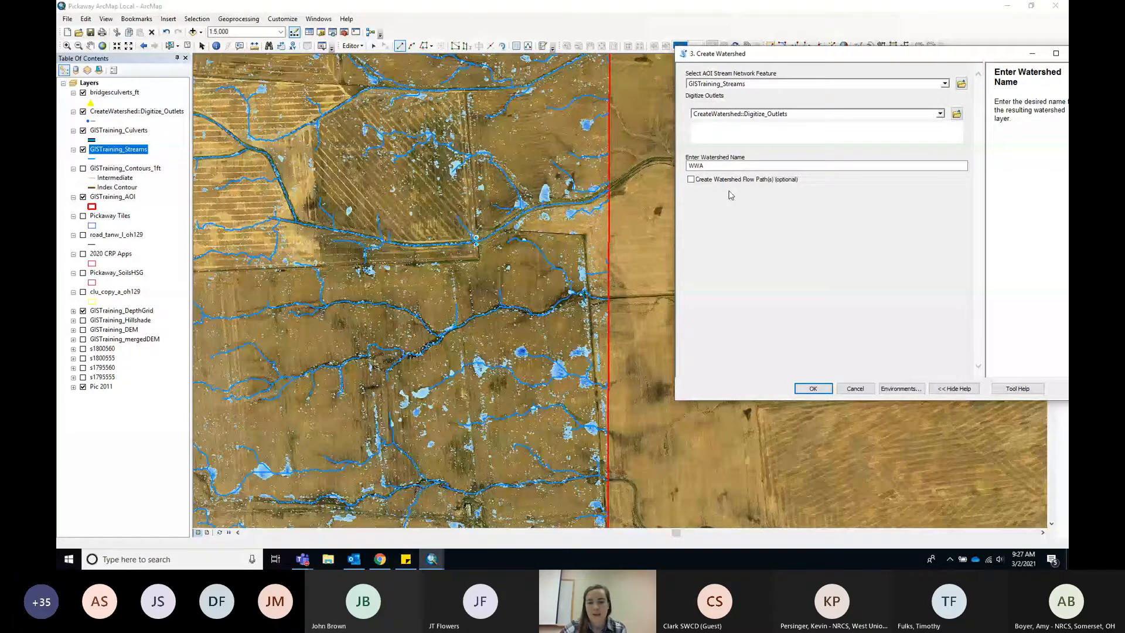
pyautogui.click(813, 388)
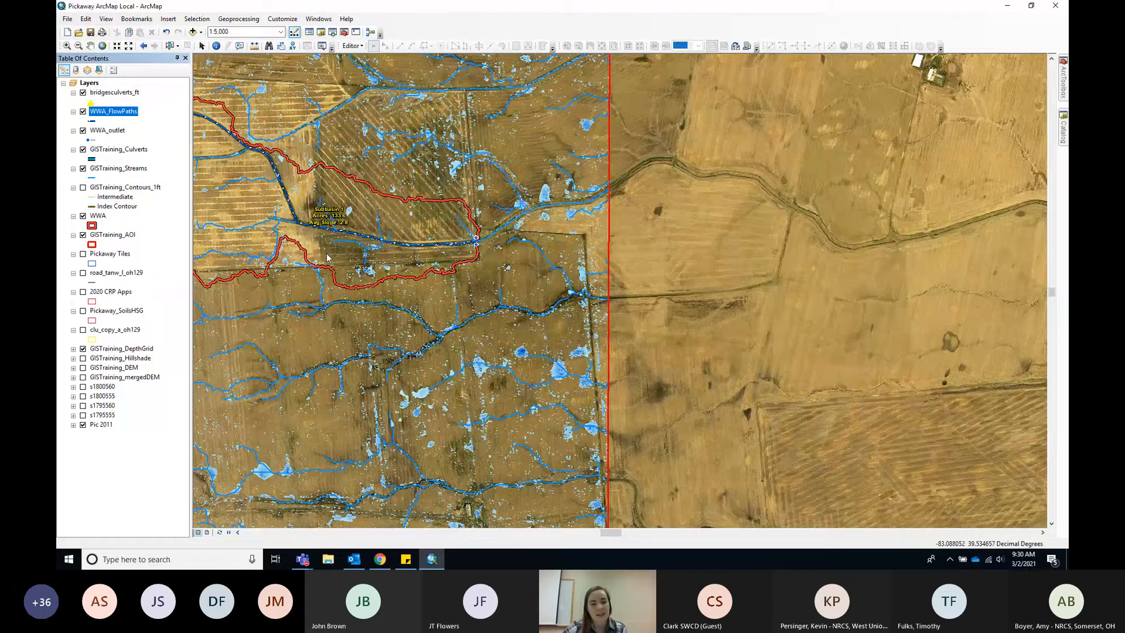
# Step: Examine the delineated WWA watershed boundary, its subbasin label and its flow path from the outlet to the upstream end
pyautogui.moveTo(326, 258); pyautogui.dragTo(697, 293)
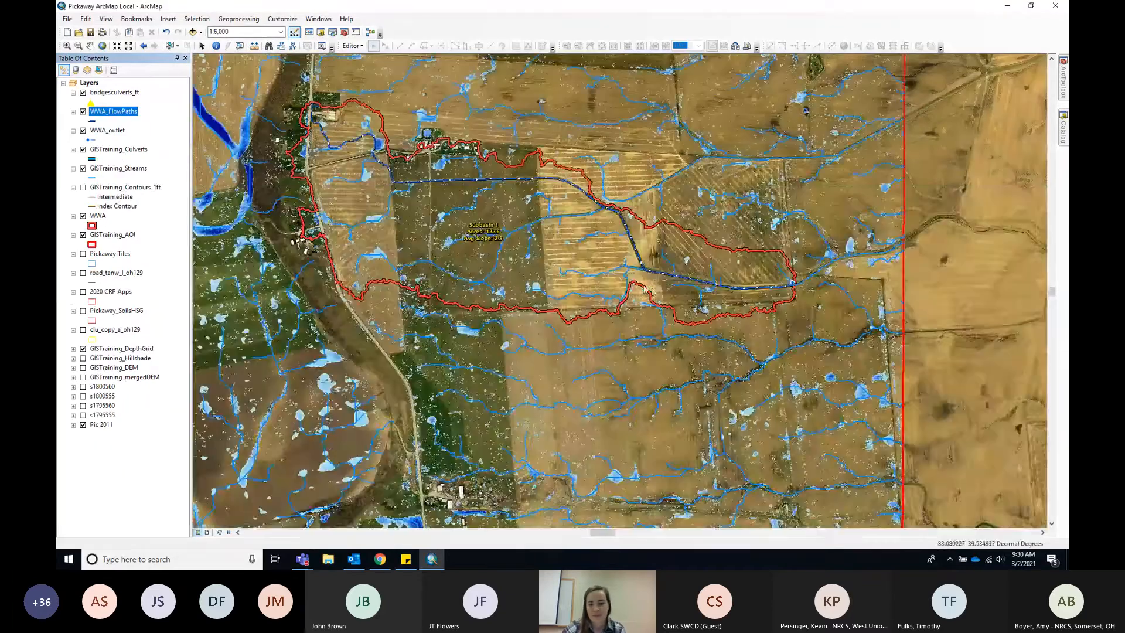
pyautogui.moveTo(649, 304); pyautogui.dragTo(621, 311)
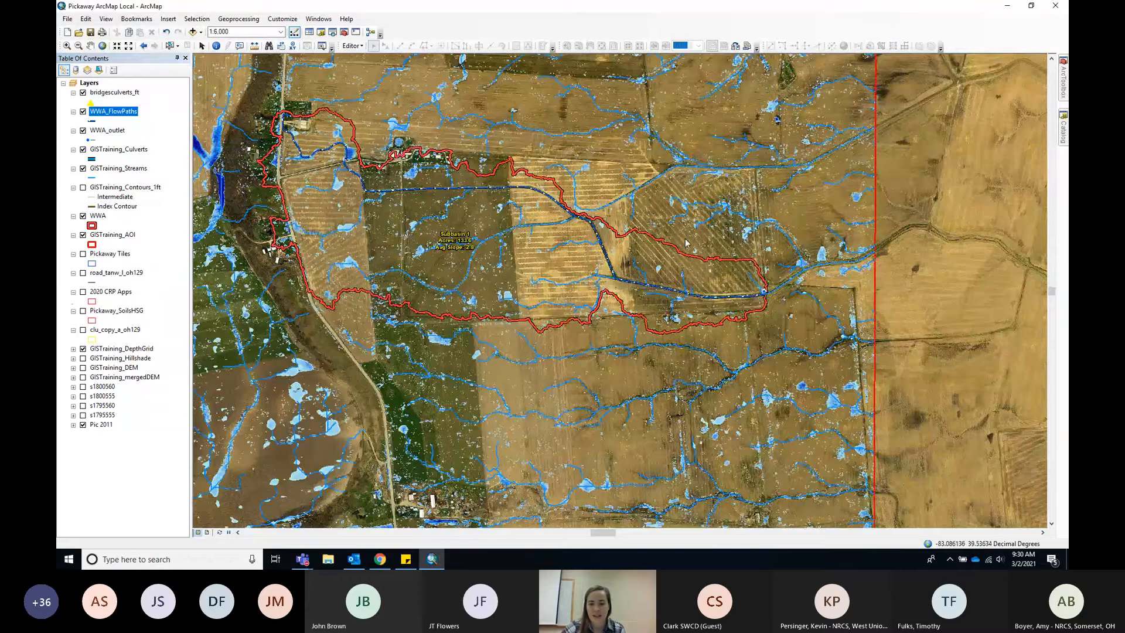
pyautogui.scroll(1, 686, 243)
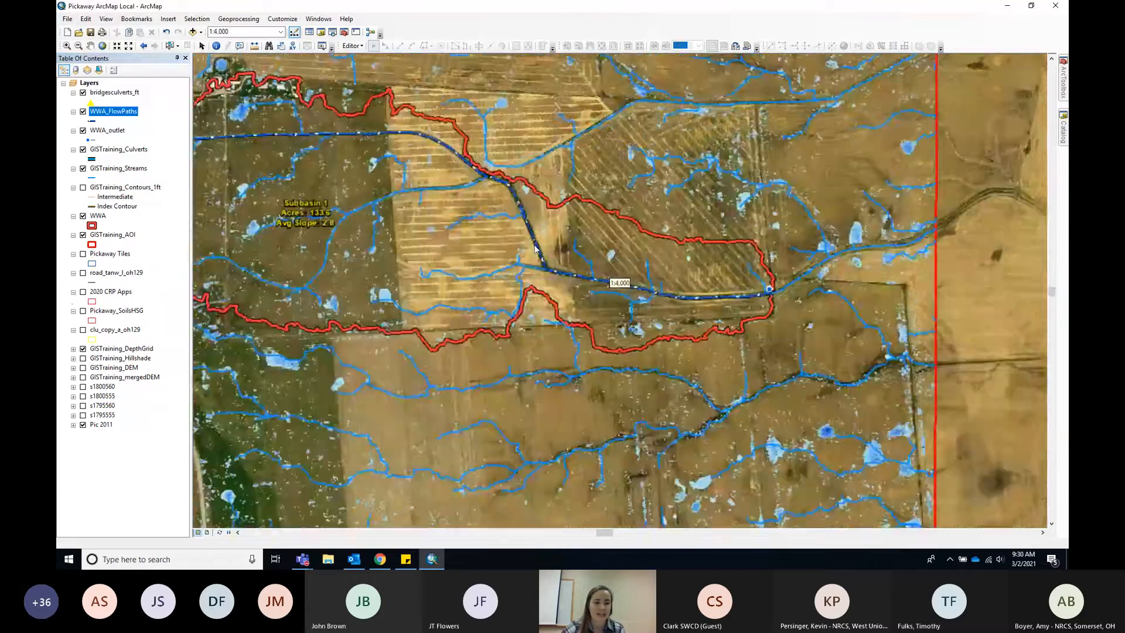
pyautogui.moveTo(473, 174); pyautogui.dragTo(771, 253)
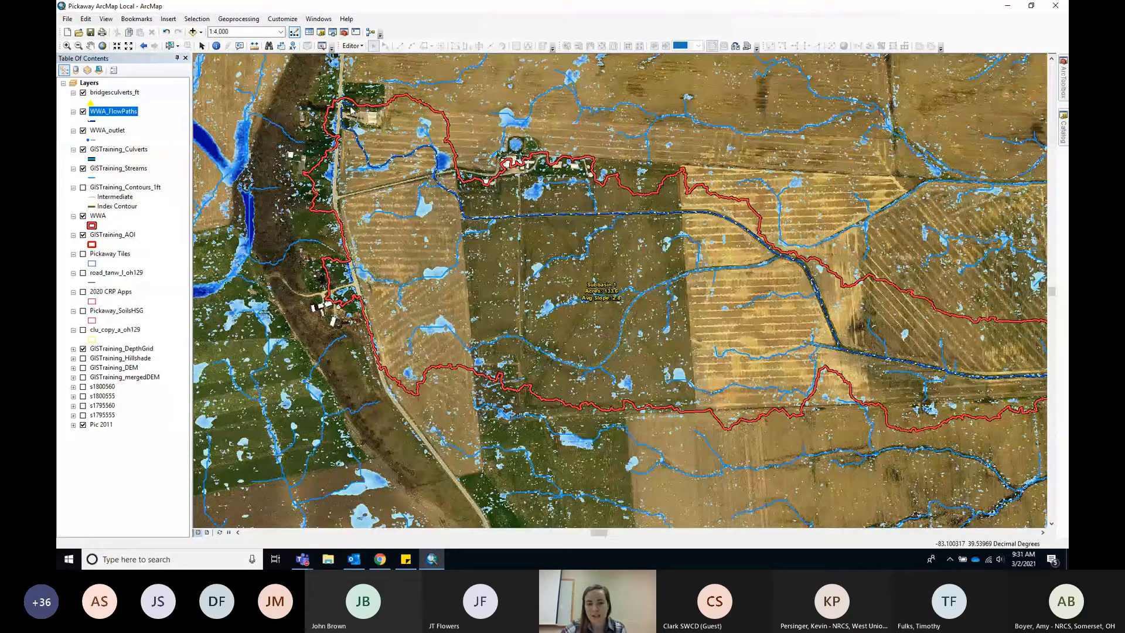
pyautogui.moveTo(668, 288); pyautogui.dragTo(487, 270)
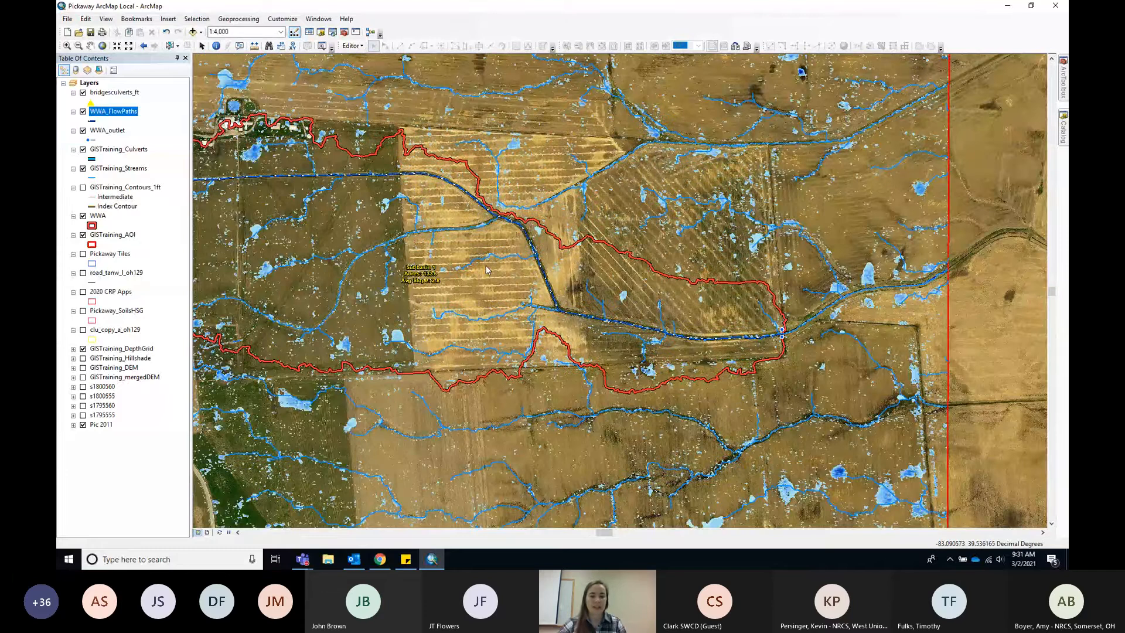
pyautogui.scroll(-1, 485, 268)
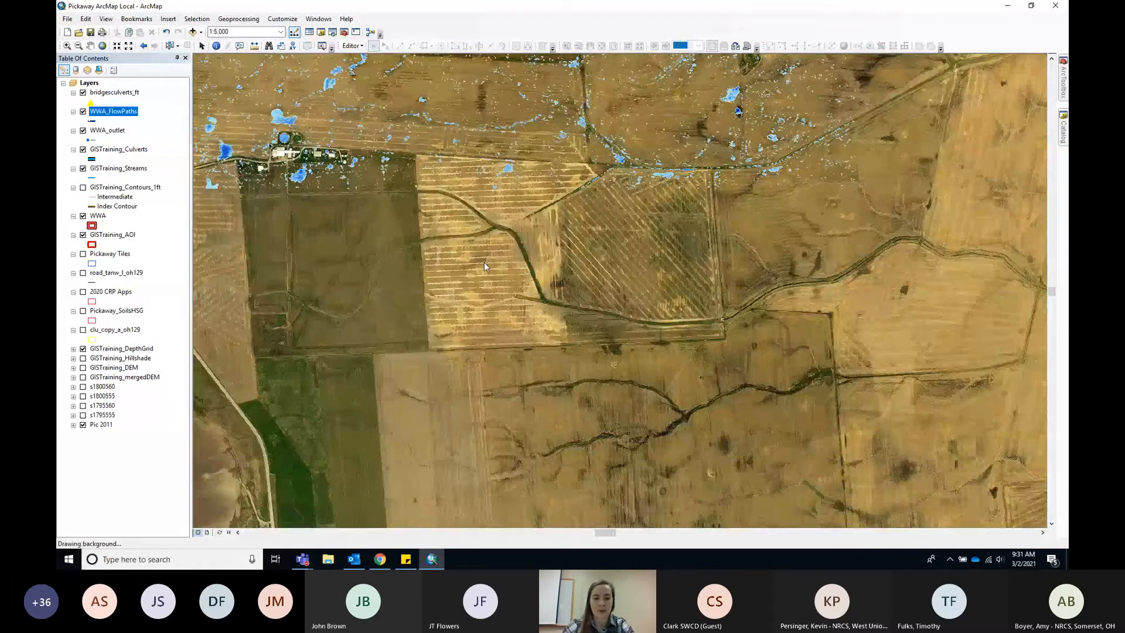
pyautogui.moveTo(374, 281); pyautogui.dragTo(460, 286)
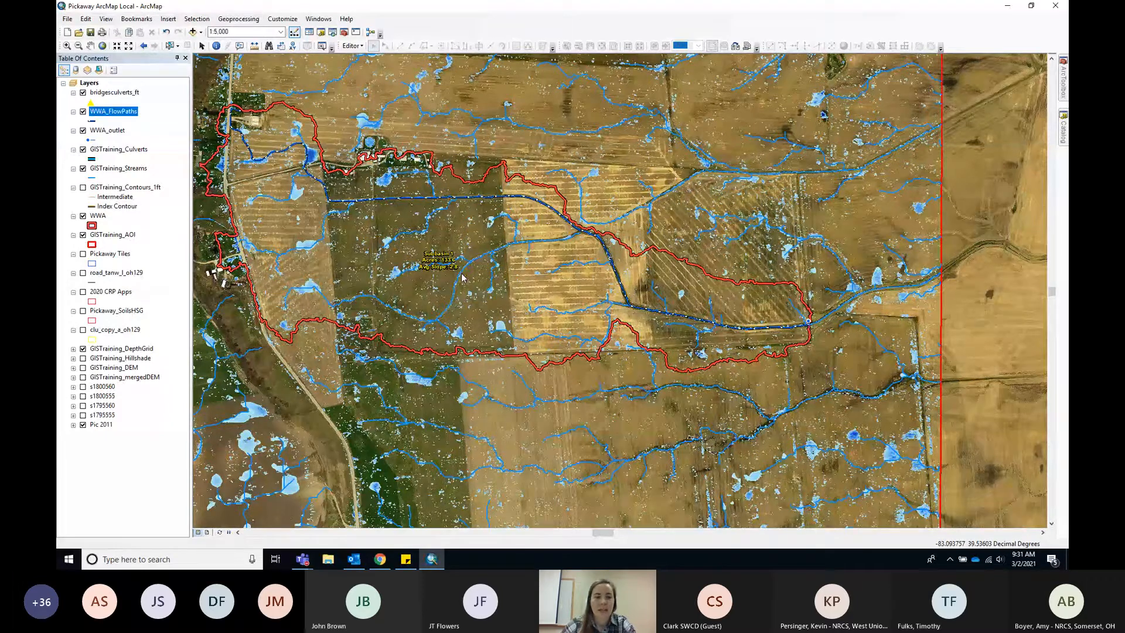
# Step: Check the flow path's length and type in the WWA_FlowPaths attribute table, and close the table
pyautogui.rightClick(114, 116)
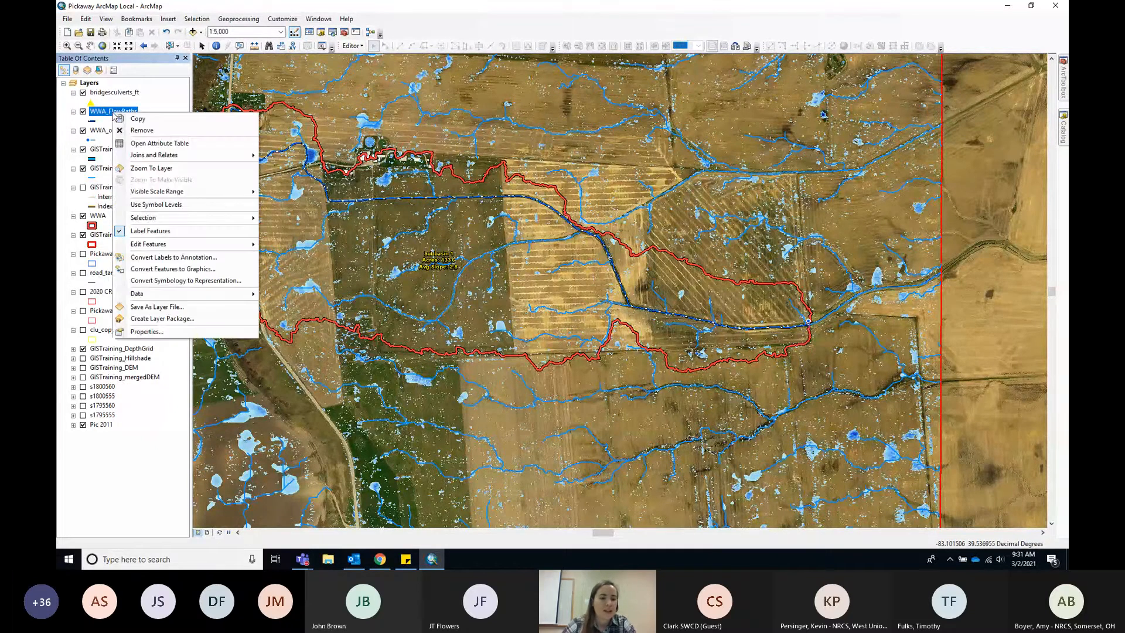
pyautogui.click(159, 143)
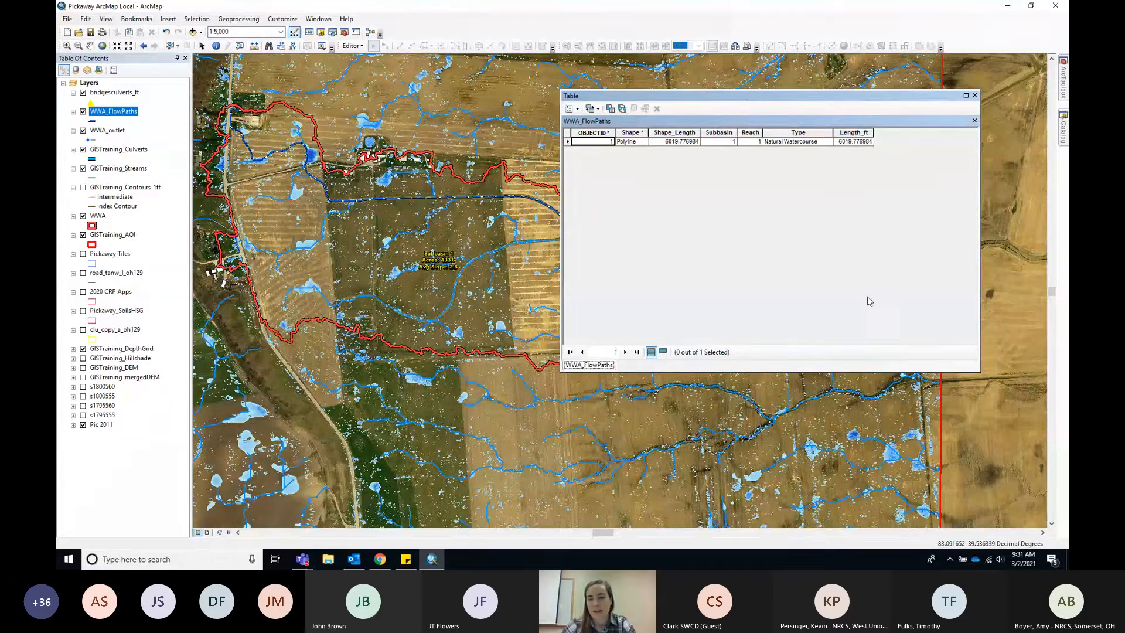
pyautogui.click(975, 96)
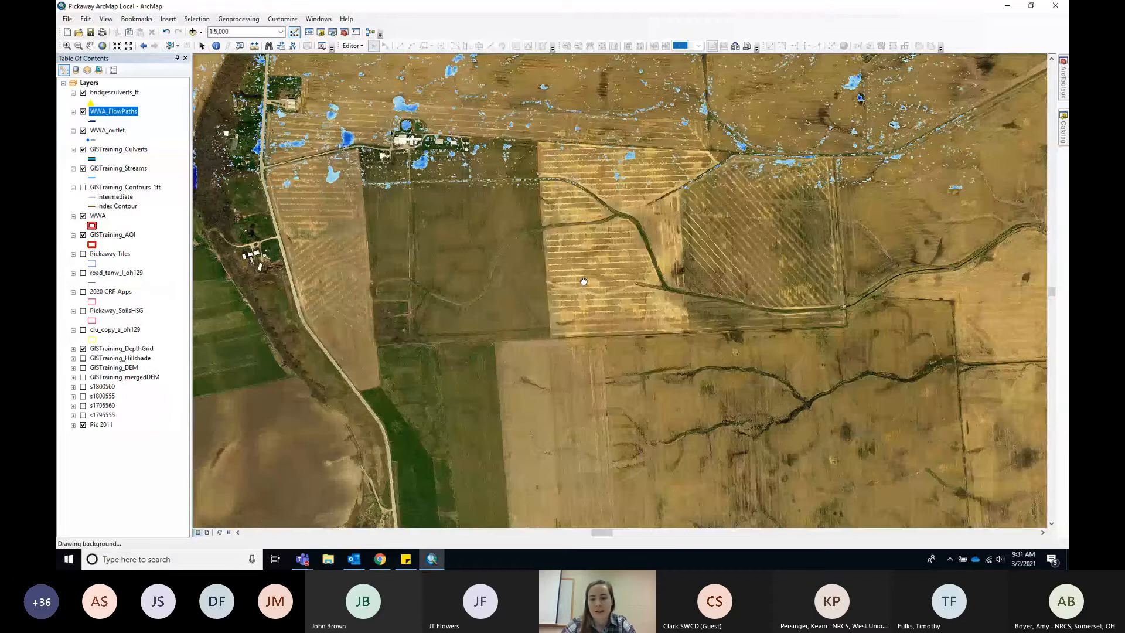
# Step: Turn off the GISTraining_DepthGrid layer so the watershed shows over the aerial imagery
pyautogui.moveTo(583, 281); pyautogui.dragTo(660, 326)
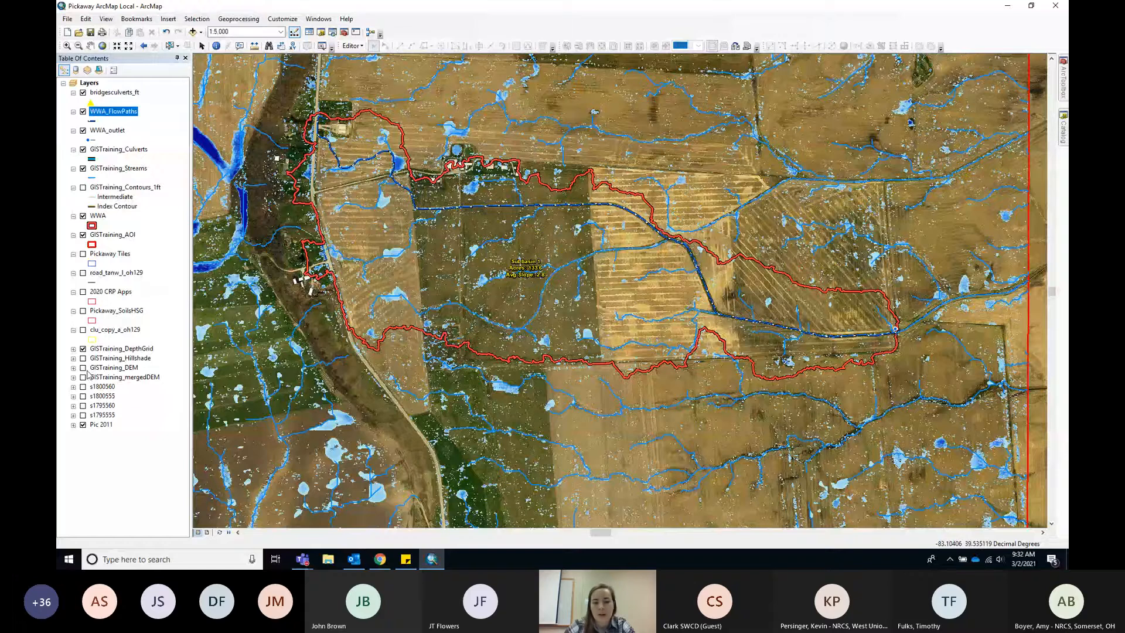
pyautogui.click(83, 348)
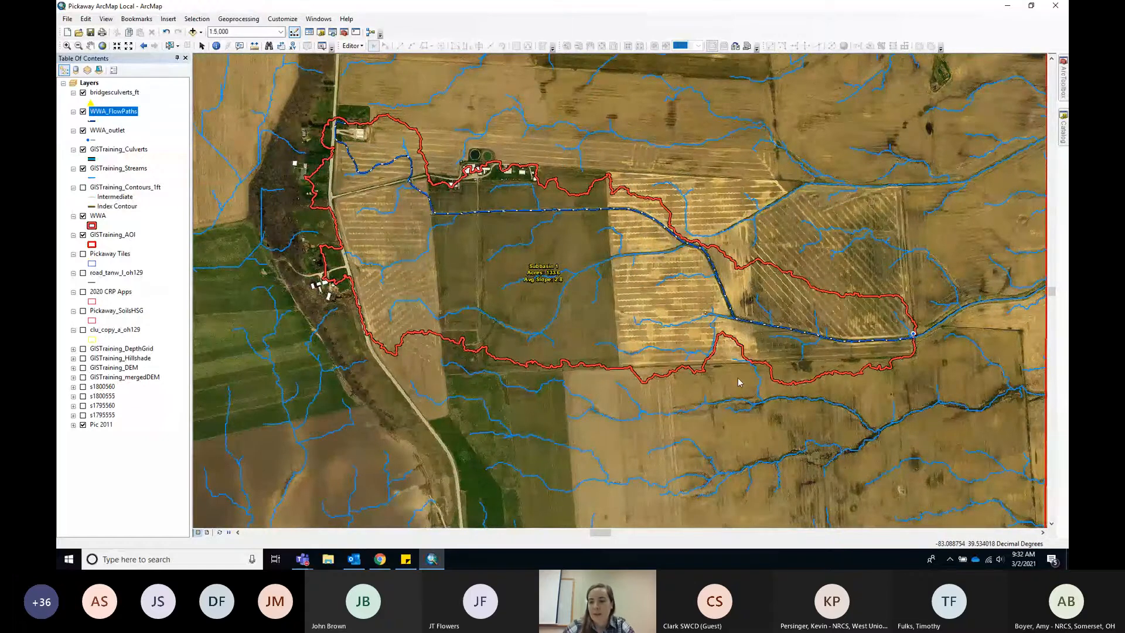
pyautogui.click(1063, 109)
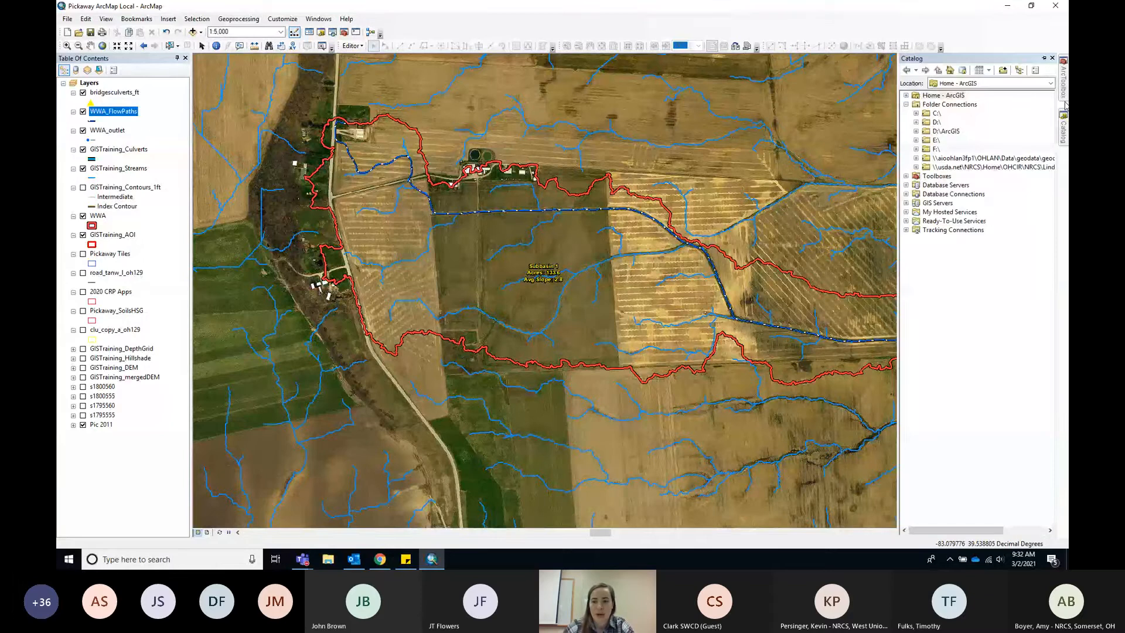
pyautogui.click(1066, 103)
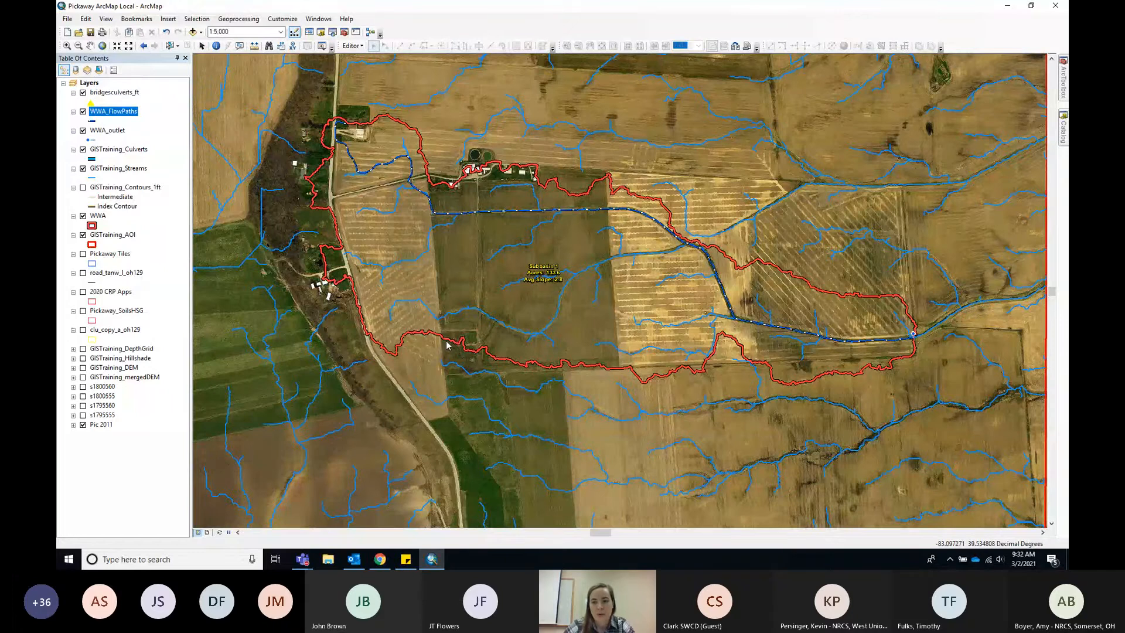
# Step: Open the Prepare Soils and Landuse tool with WWA as the watershed layer and Pickaway_SoilsHSG as the soils layer
pyautogui.click(1063, 80)
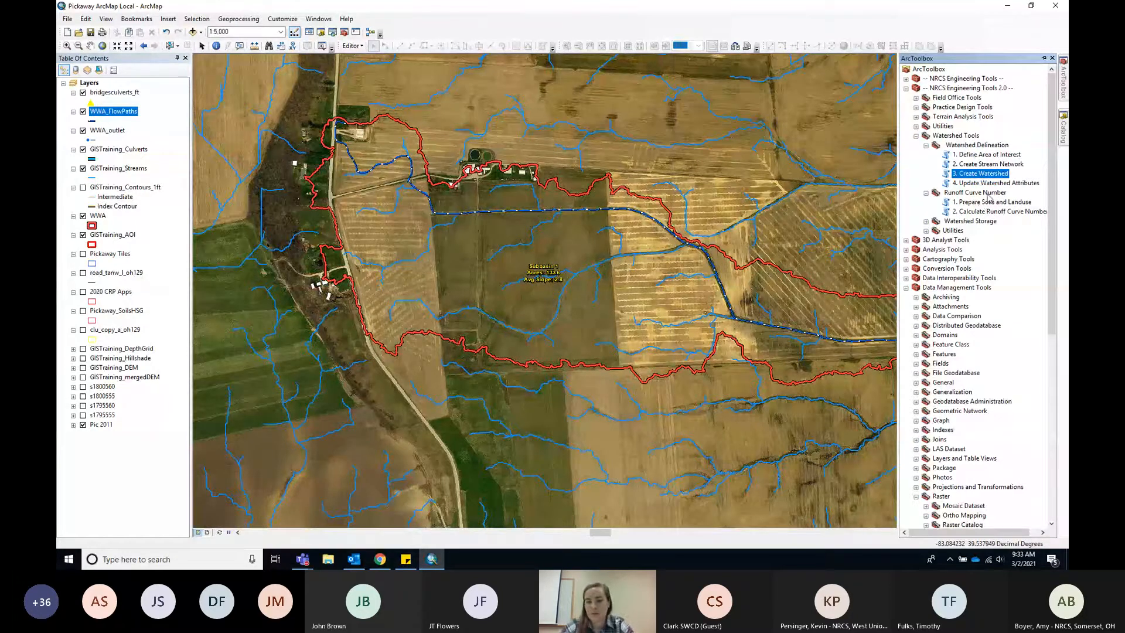
pyautogui.doubleClick(988, 201)
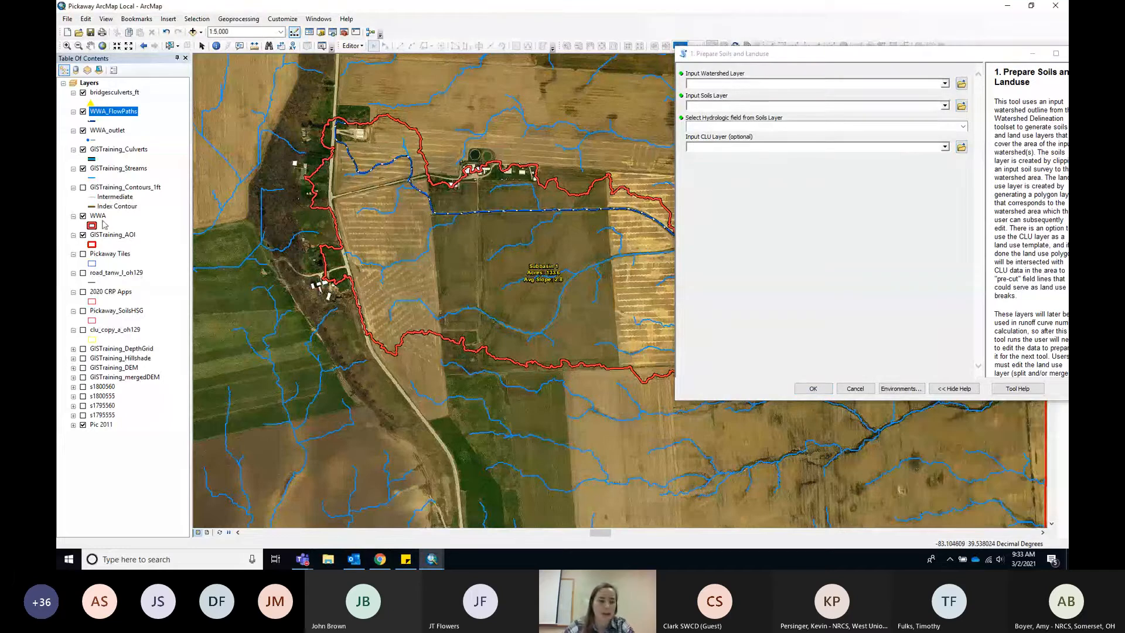
pyautogui.moveTo(100, 217); pyautogui.dragTo(743, 83)
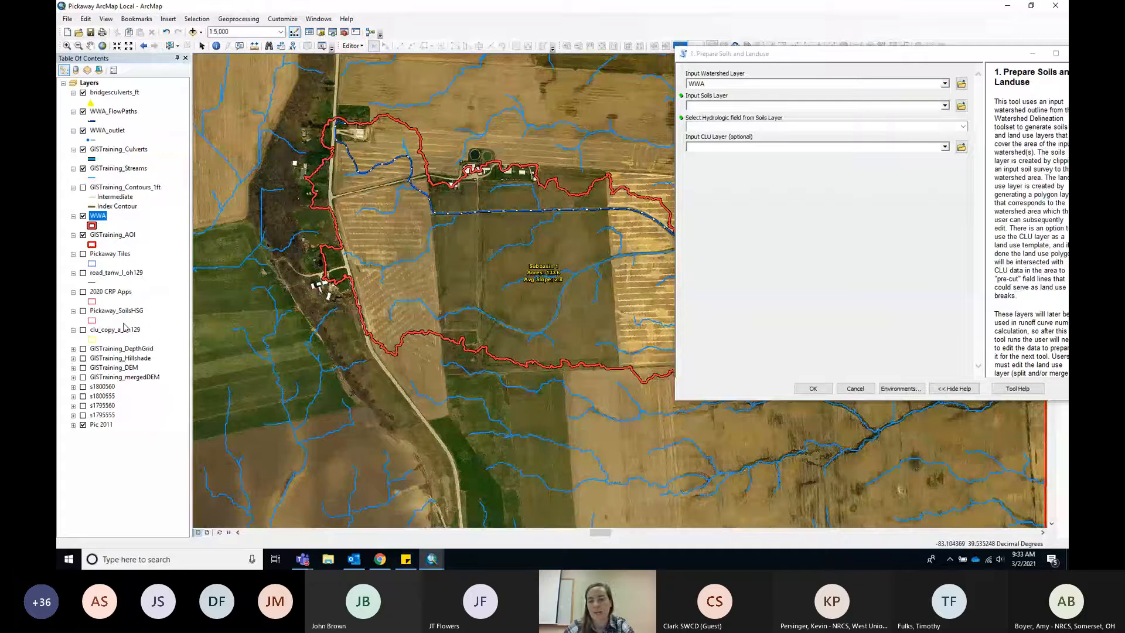
pyautogui.moveTo(117, 310); pyautogui.dragTo(814, 106)
# Step: Use hydgroupdc as the hydrologic field and clu_copy_a_oh129 as the CLU layer, and run Prepare Soils and Landuse
pyautogui.click(962, 126)
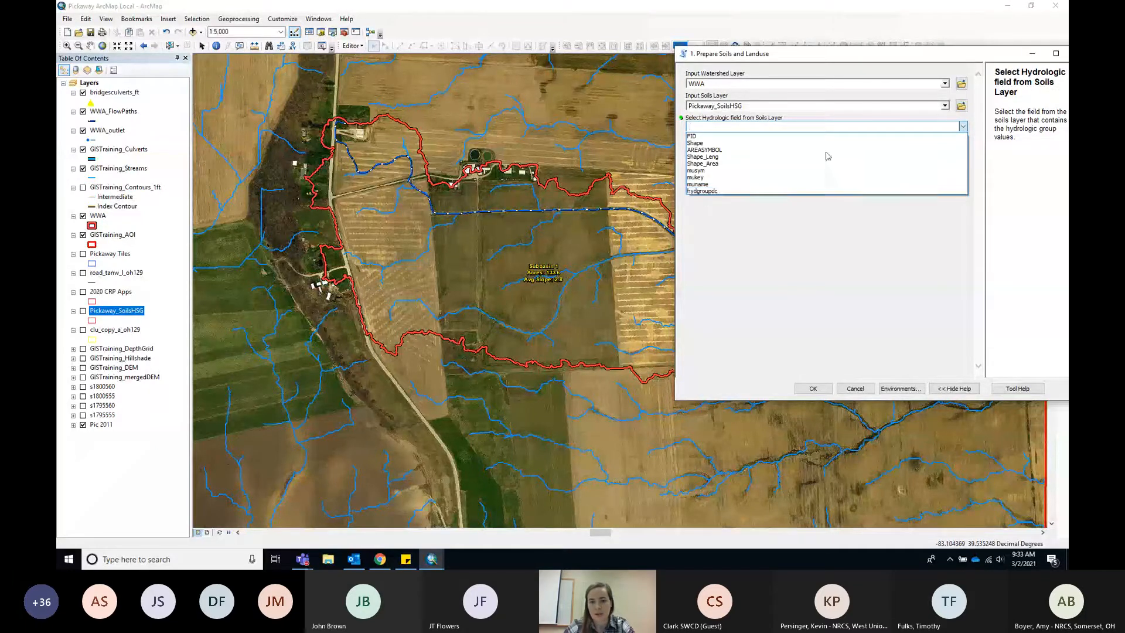
pyautogui.click(962, 126)
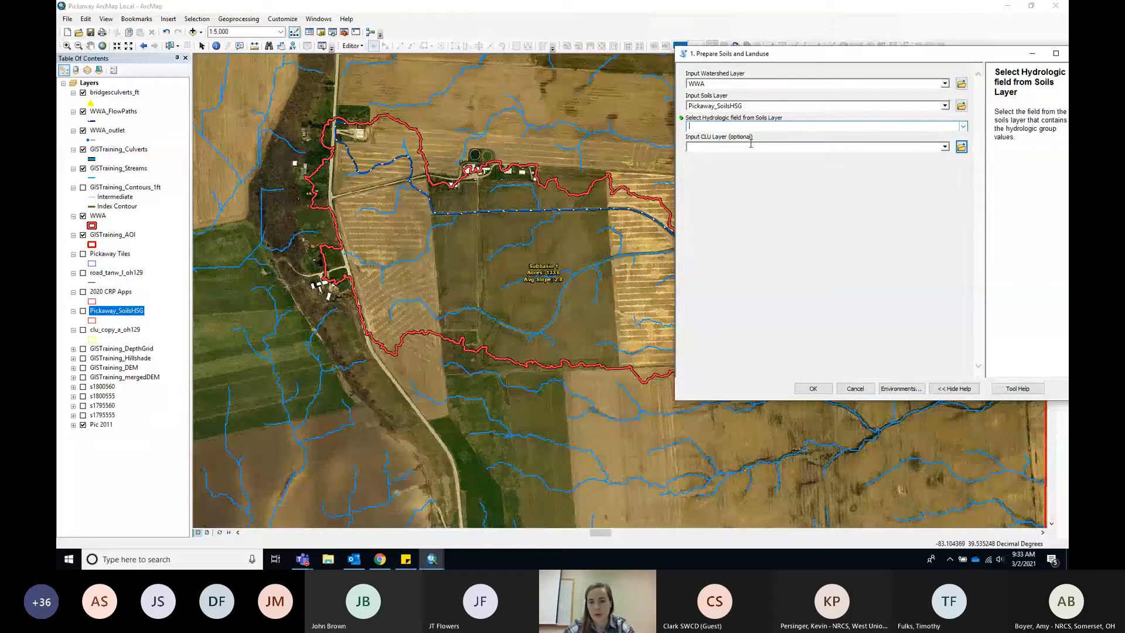
pyautogui.click(963, 126)
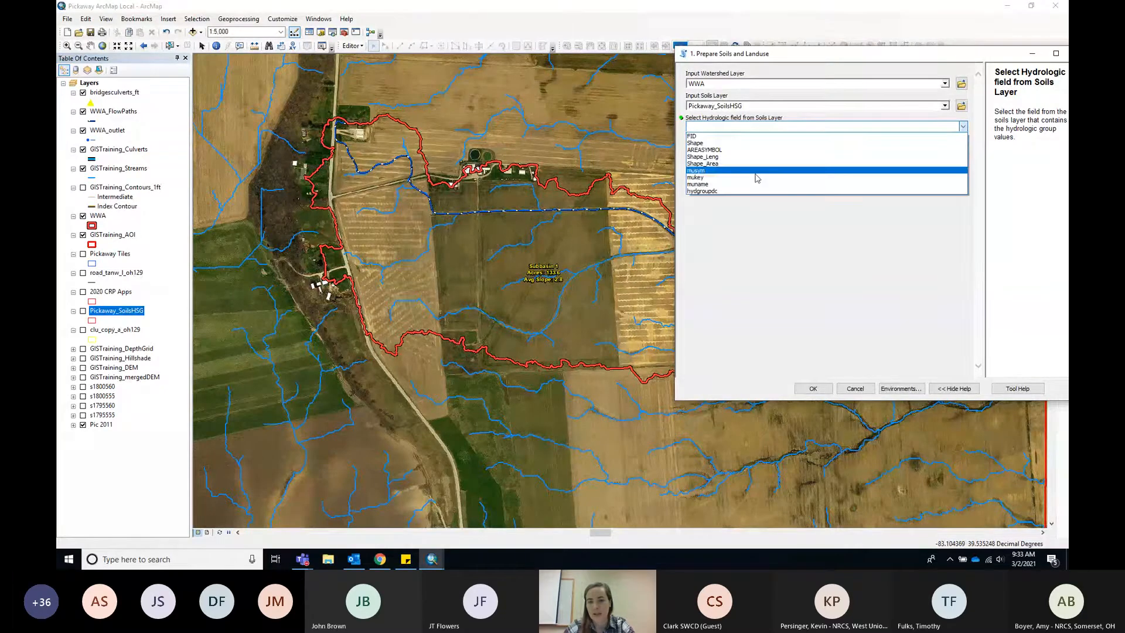
pyautogui.click(717, 192)
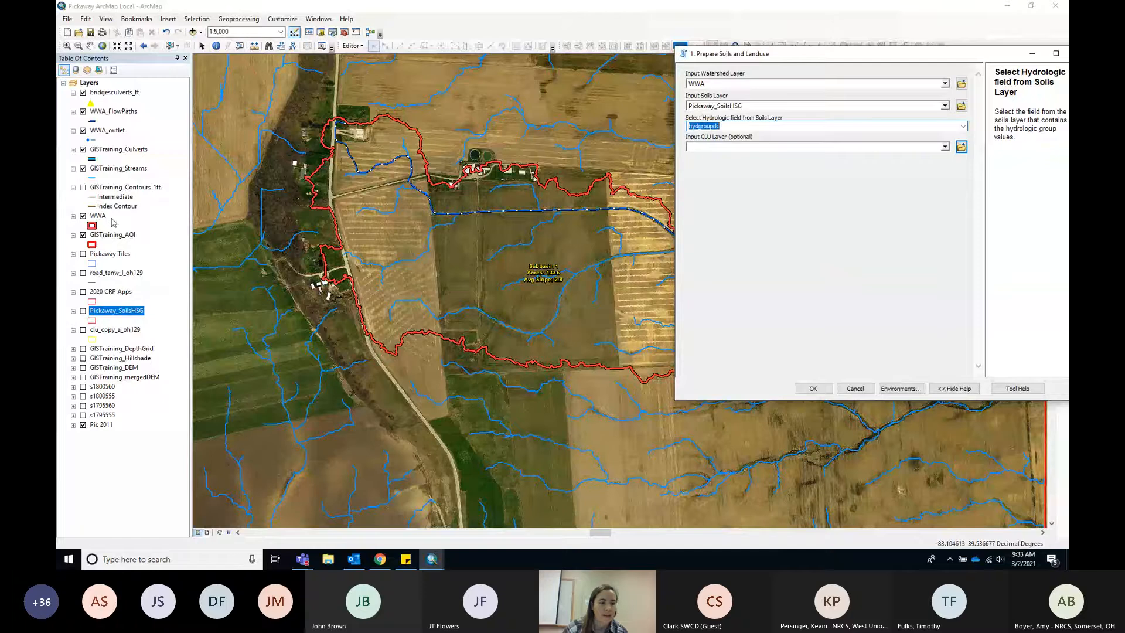
pyautogui.moveTo(136, 330); pyautogui.dragTo(768, 146)
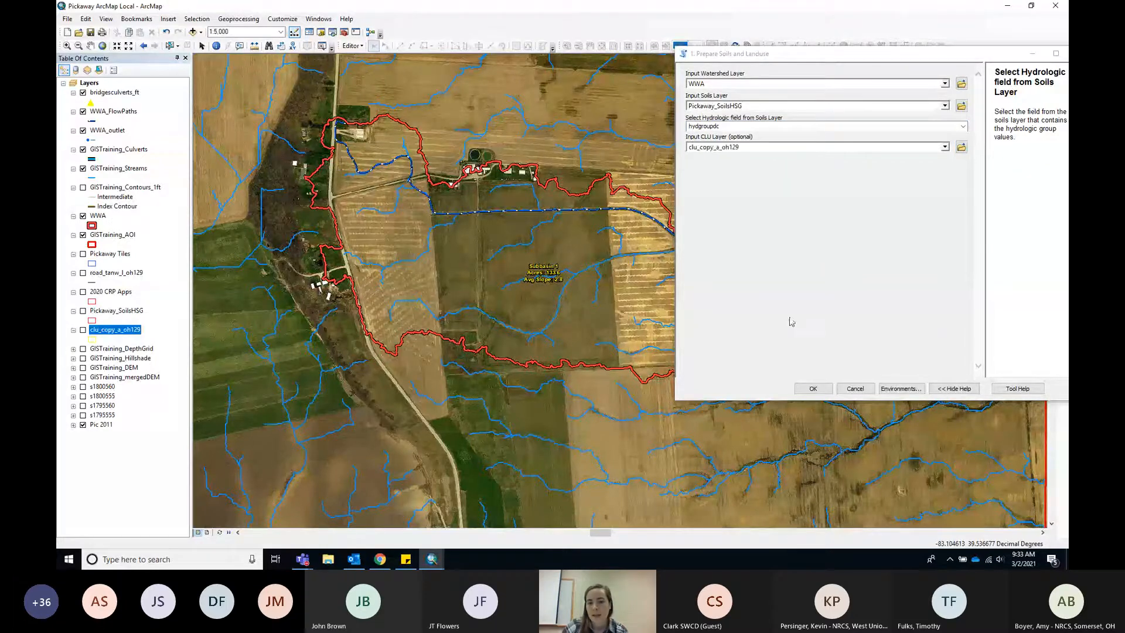
pyautogui.click(813, 389)
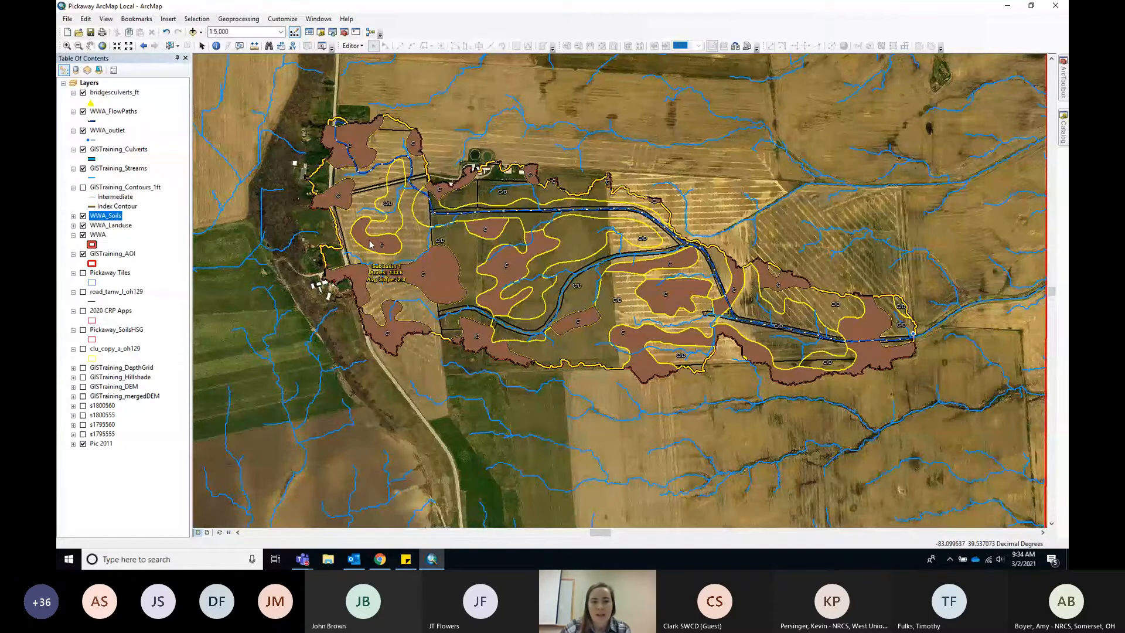
pyautogui.click(350, 46)
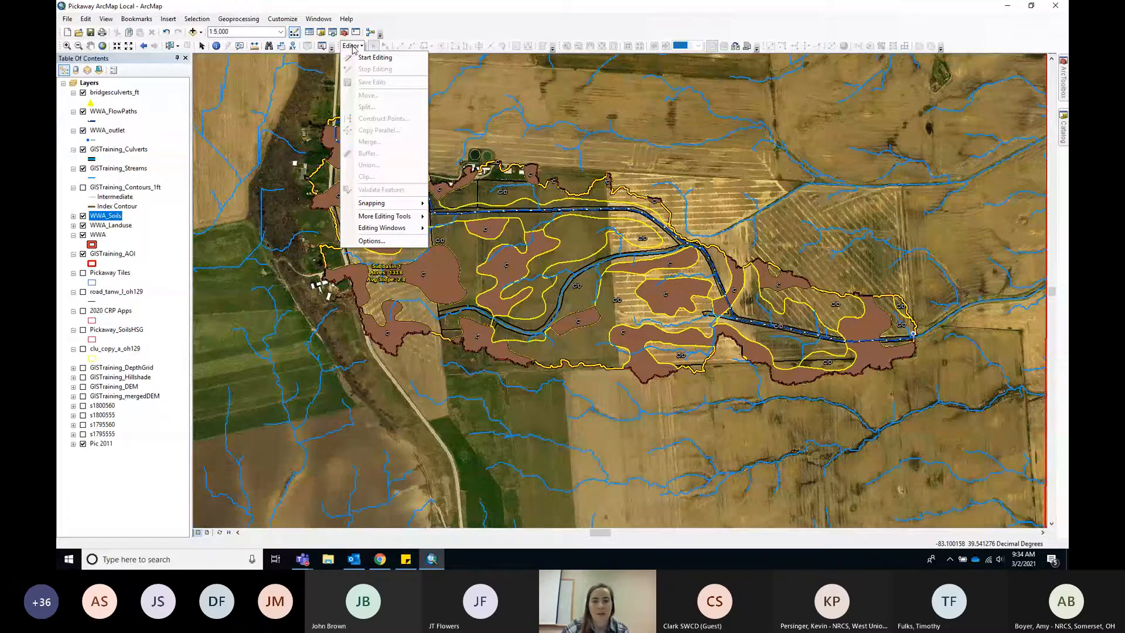
pyautogui.click(450, 38)
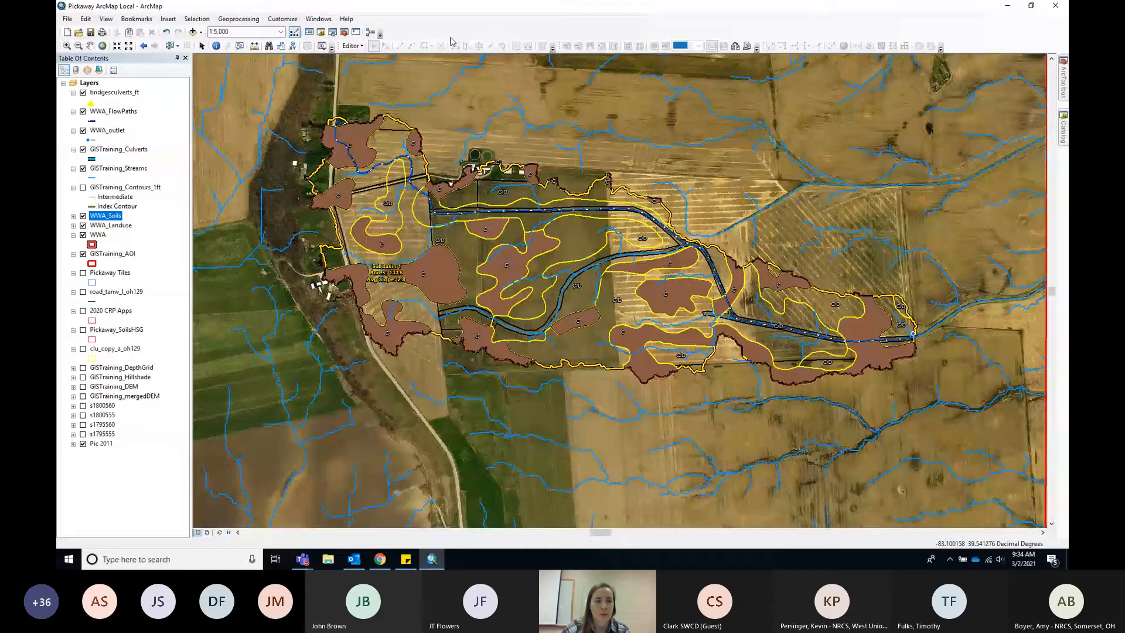
pyautogui.click(283, 19)
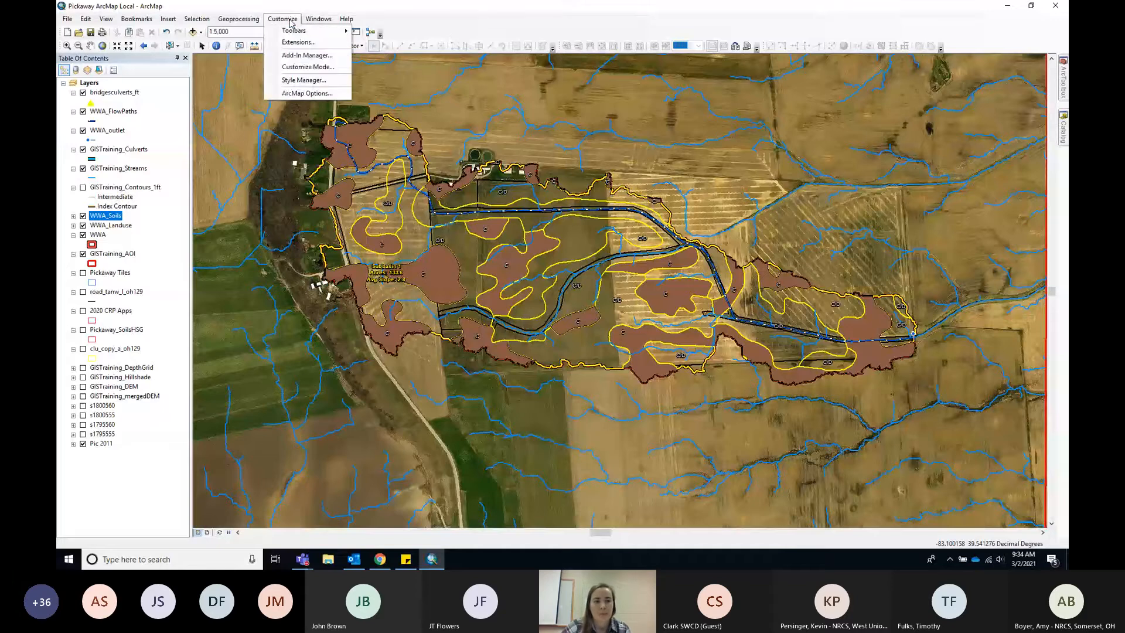
pyautogui.moveTo(296, 30)
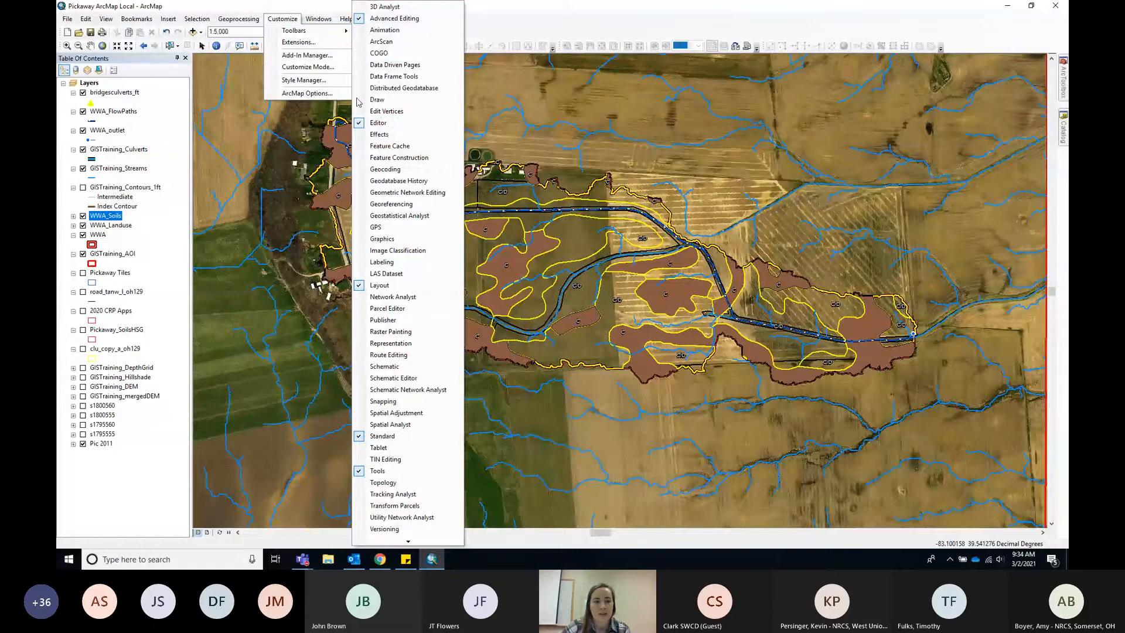
pyautogui.click(760, 8)
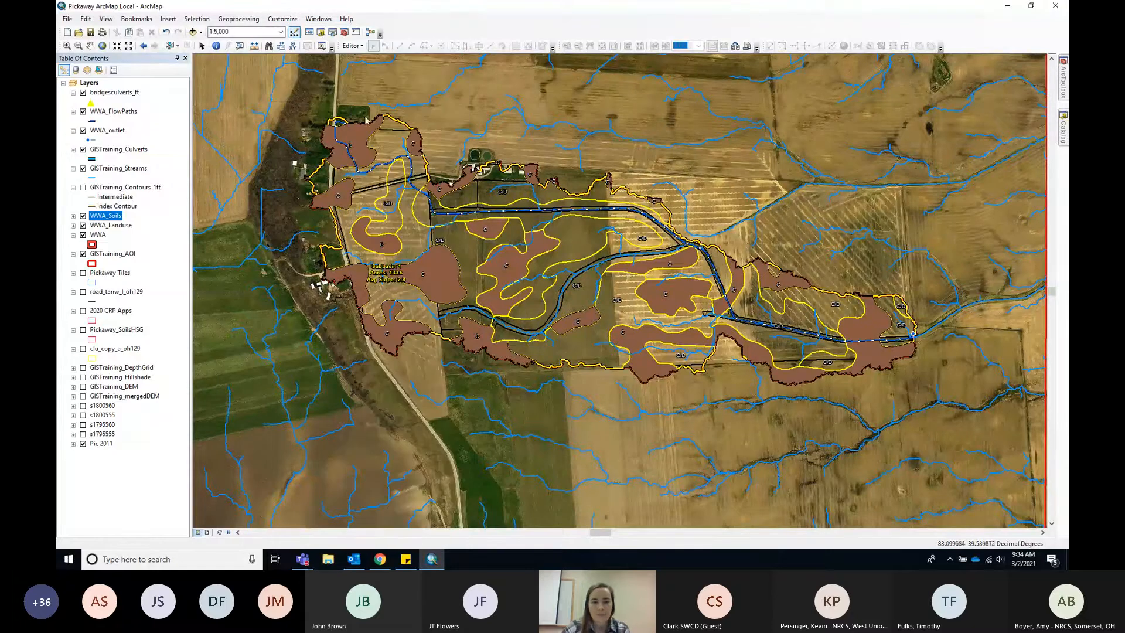
# Step: Start an edit session on the WWA_Soils layer and continue past the spatial reference warnings
pyautogui.click(352, 46)
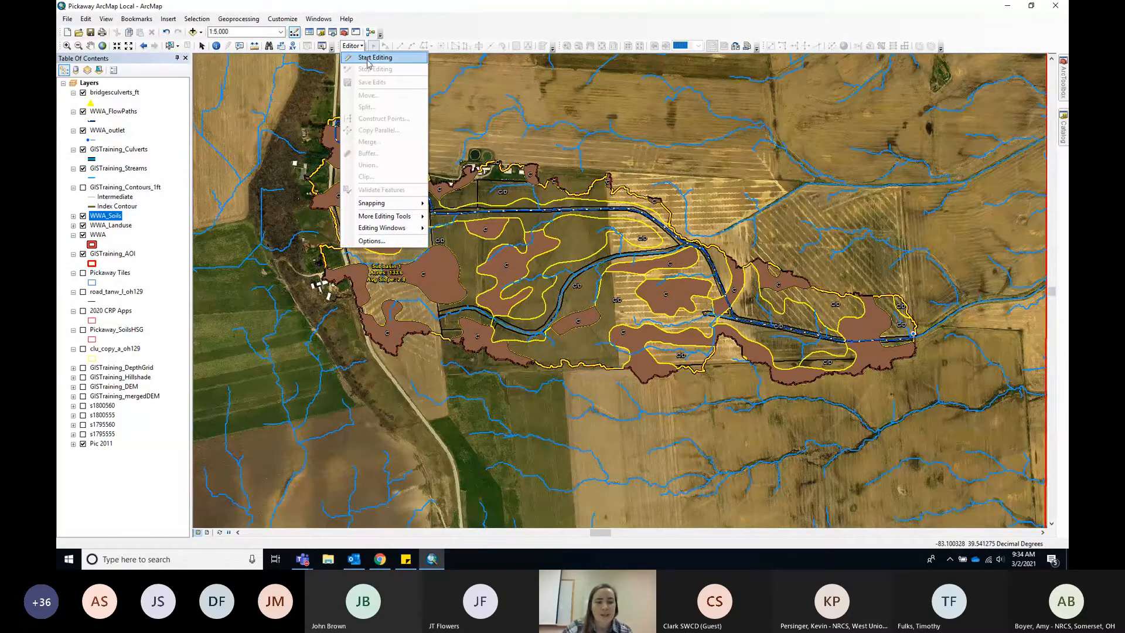
pyautogui.click(368, 58)
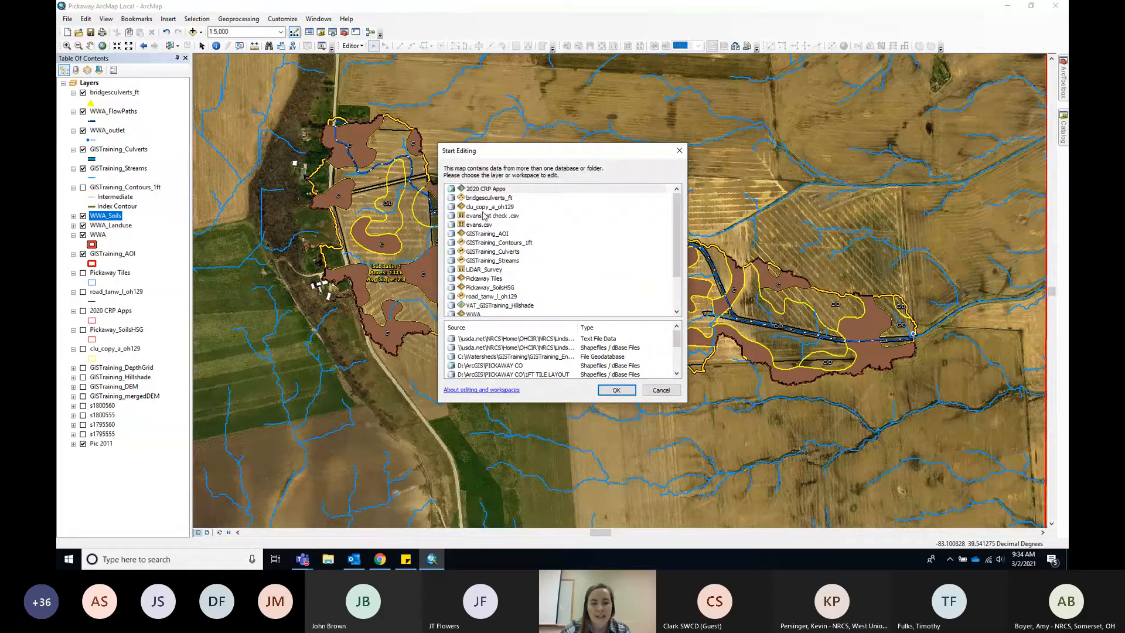
pyautogui.scroll(-2, 488, 221)
pyautogui.click(490, 306)
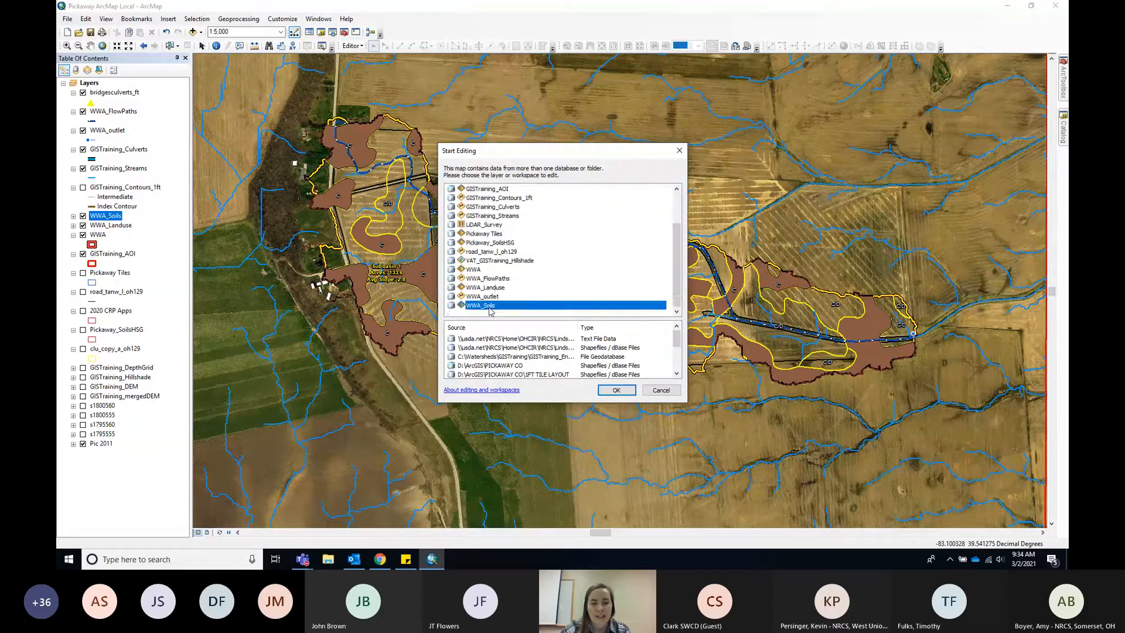
pyautogui.doubleClick(490, 306)
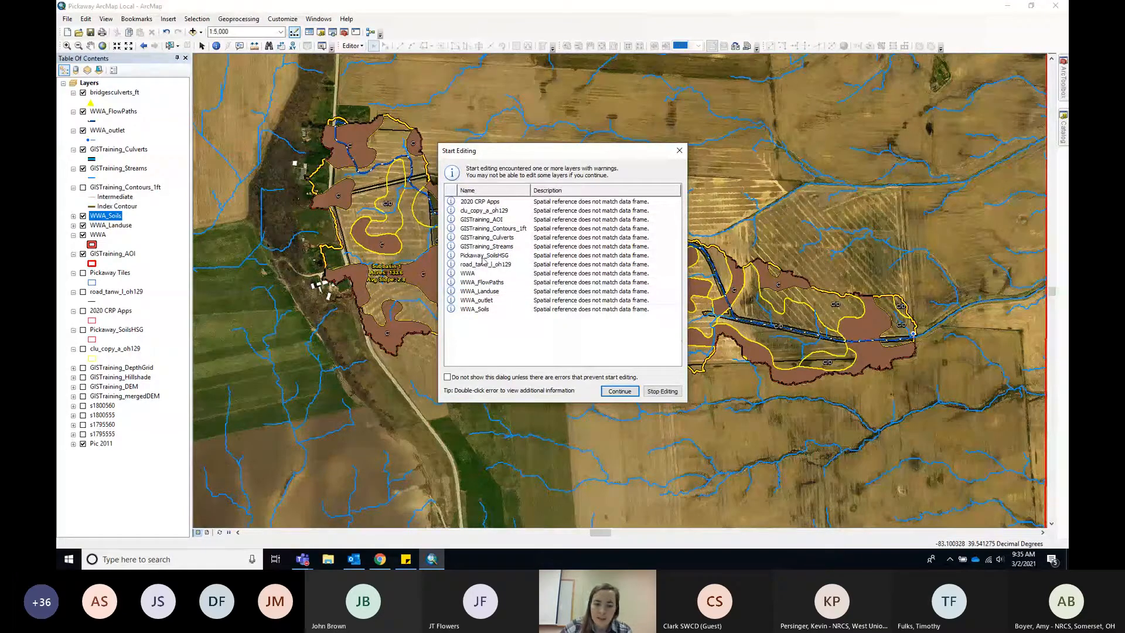
pyautogui.click(619, 391)
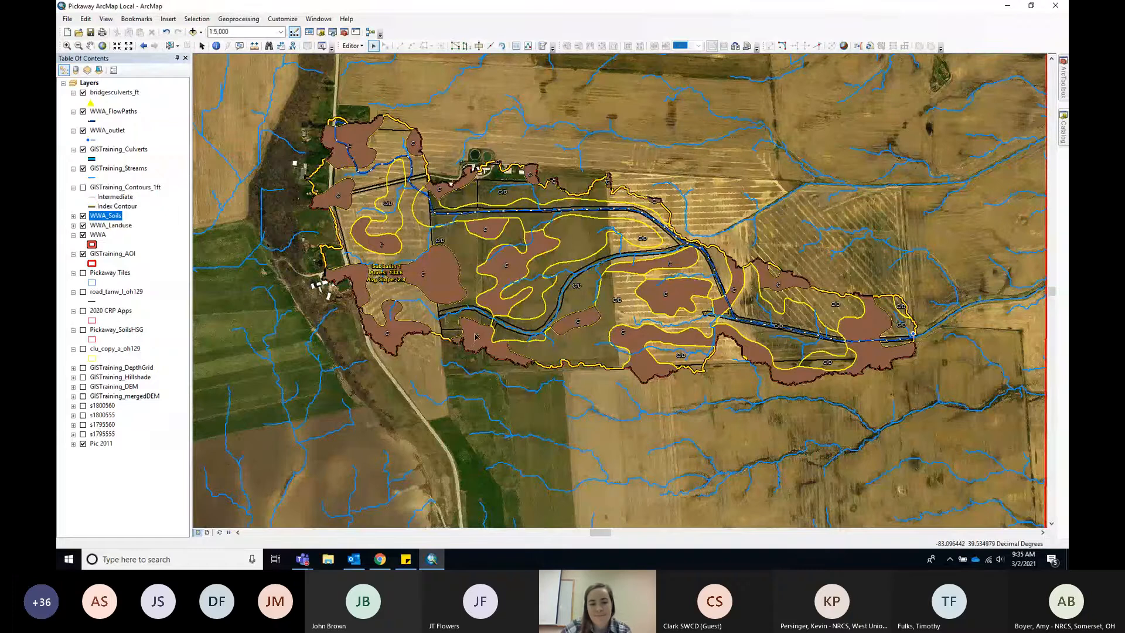
# Step: Open the WWA_Soils attribute table, select the first Kokomo silty clay loam record and zoom the map to its polygon
pyautogui.rightClick(107, 217)
pyautogui.click(139, 248)
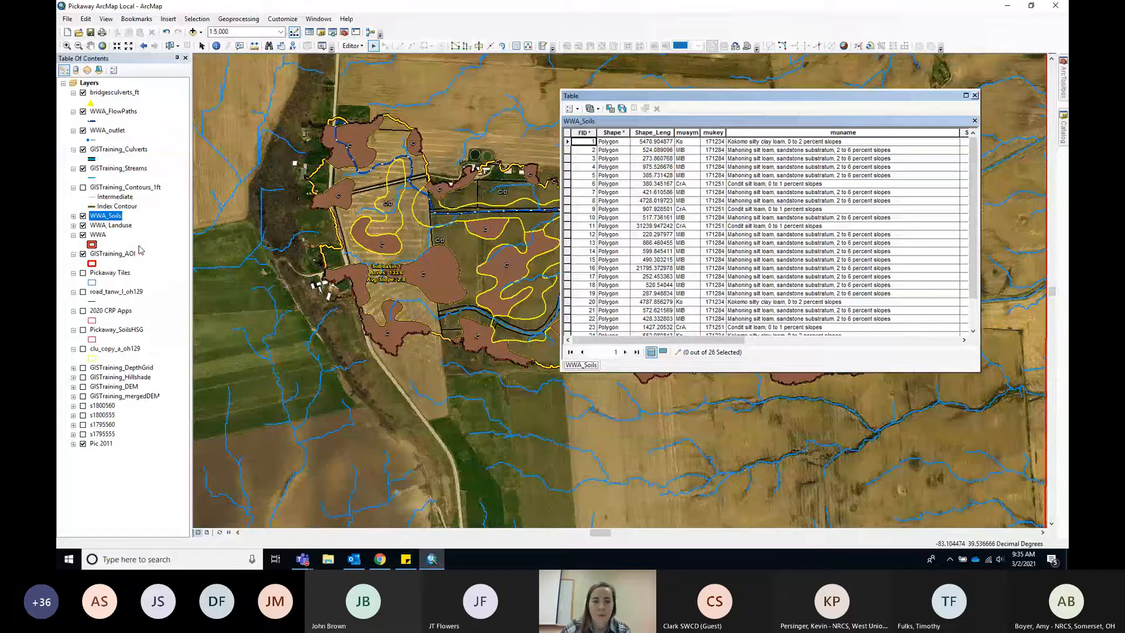
pyautogui.click(567, 142)
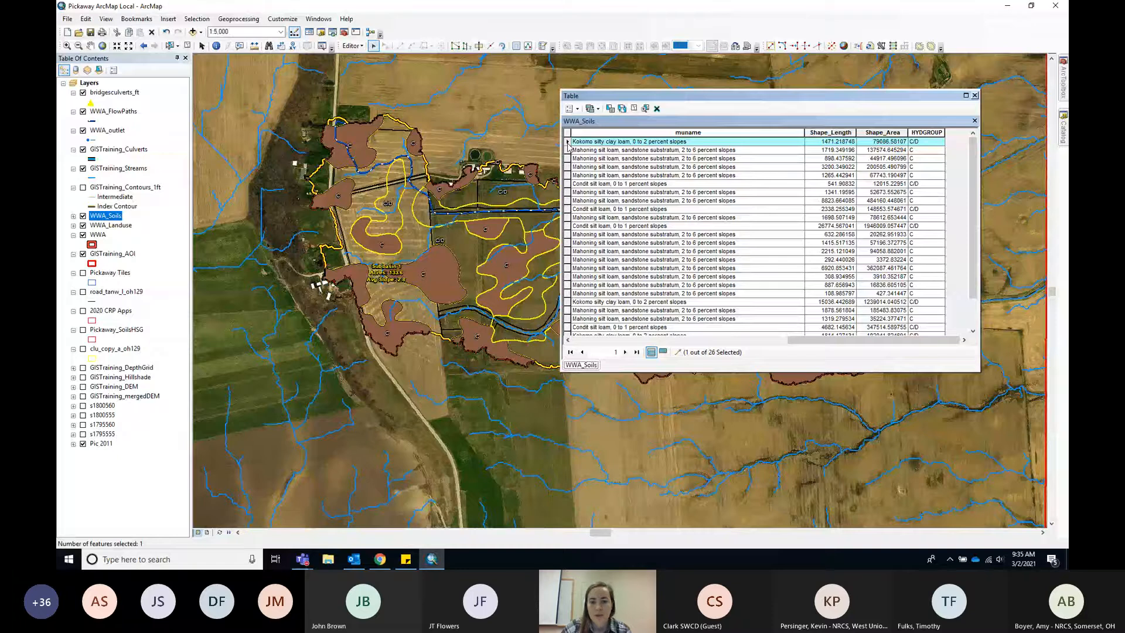
pyautogui.rightClick(567, 143)
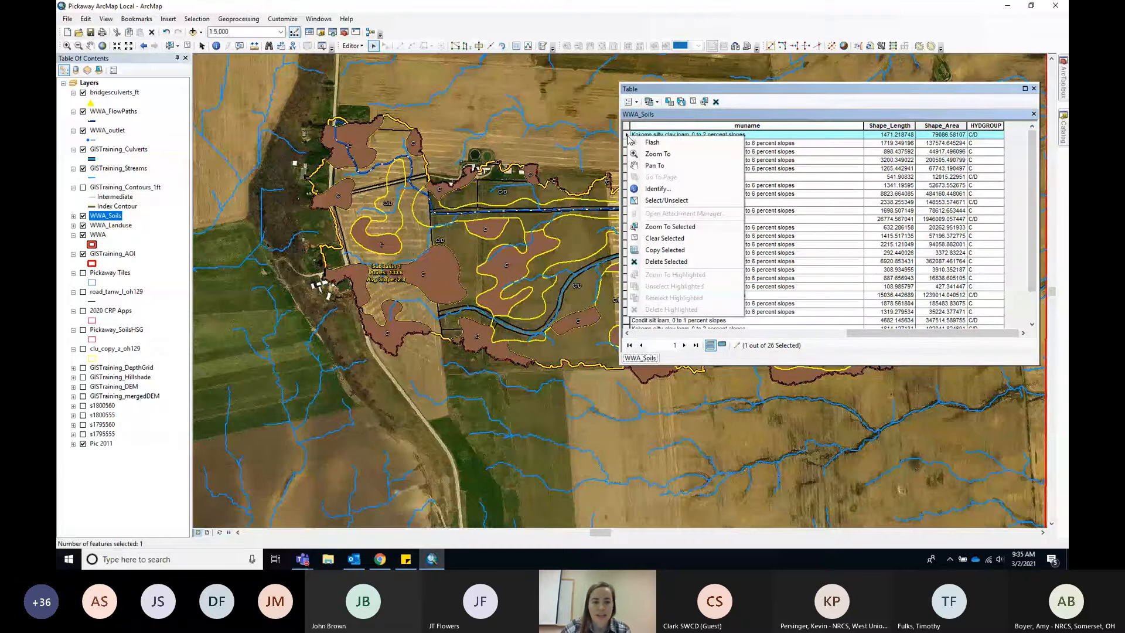
pyautogui.click(656, 154)
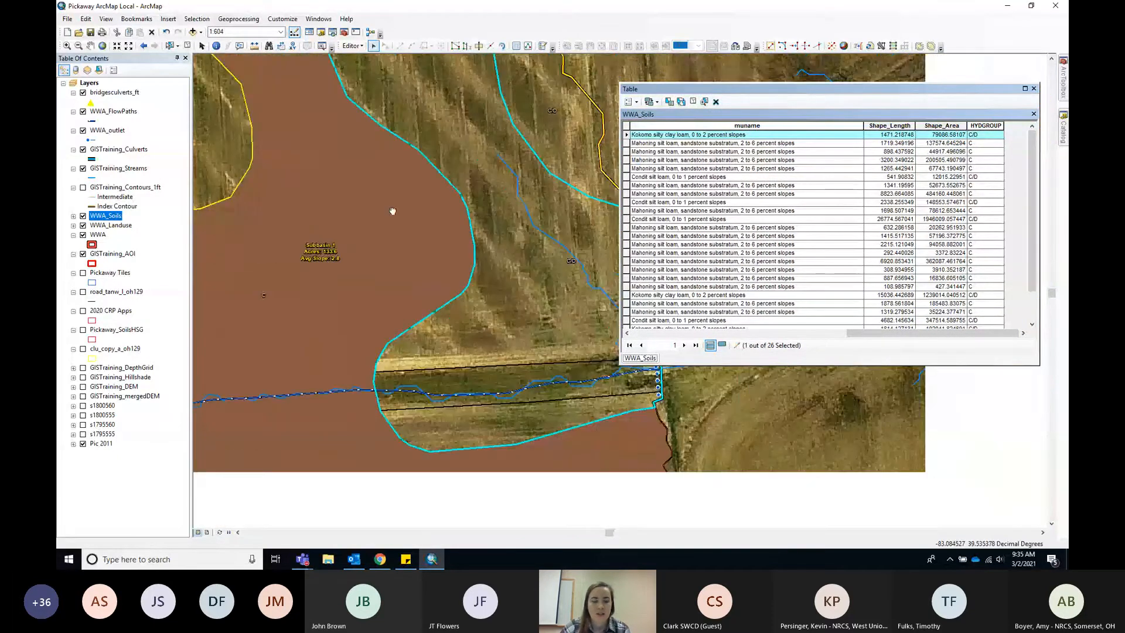
pyautogui.moveTo(392, 211); pyautogui.dragTo(312, 207)
pyautogui.scroll(-1, 412, 202)
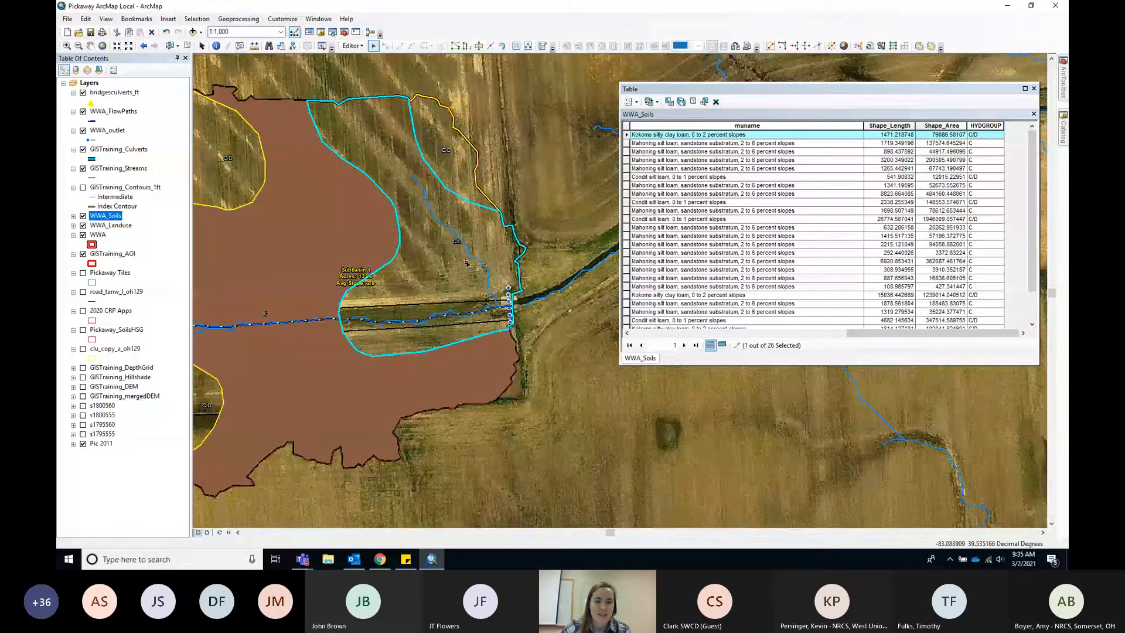
# Step: Set HYDGROUP to C for the C/D-rated Kokomo and Condit soils in records 1, 6, 9, 11 and 20 of WWA_Soils
pyautogui.click(989, 135)
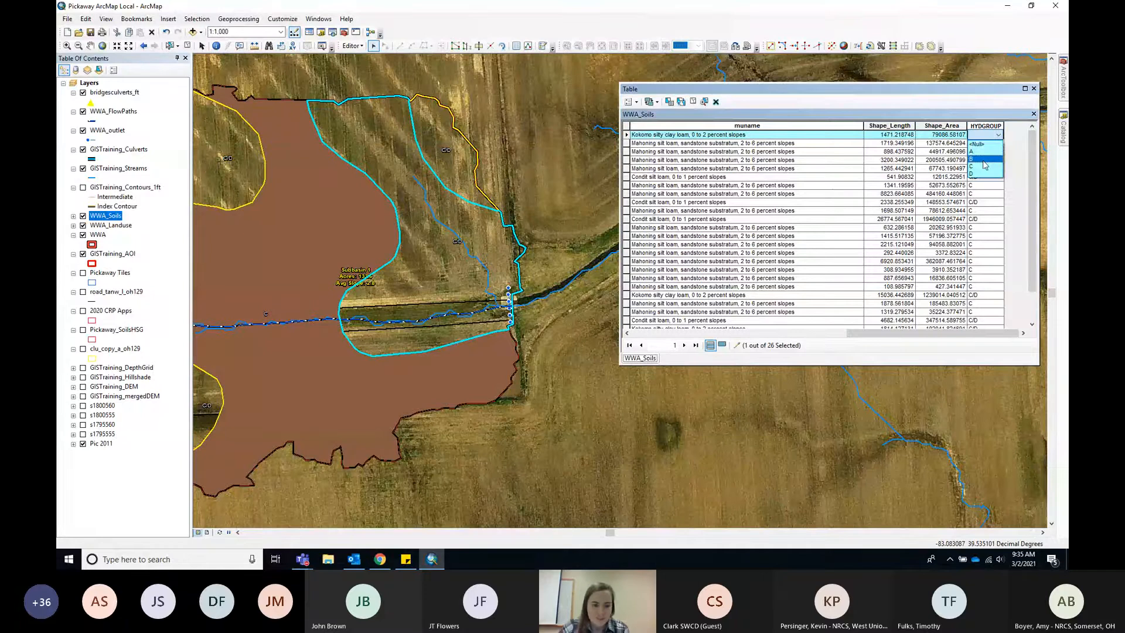
pyautogui.click(984, 167)
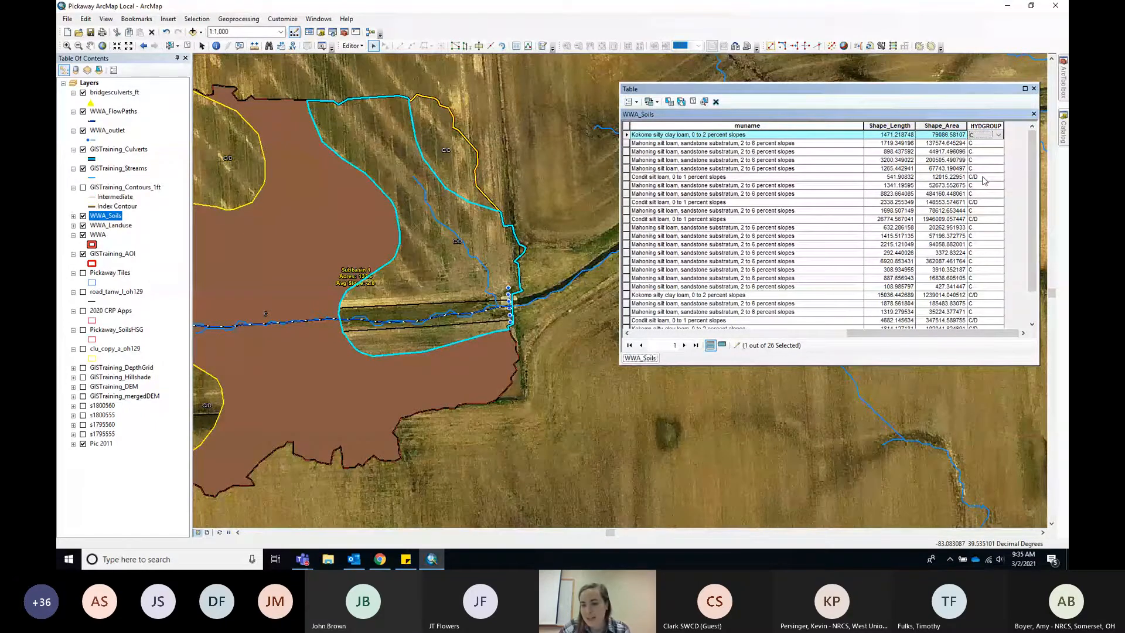
pyautogui.click(984, 176)
pyautogui.click(983, 206)
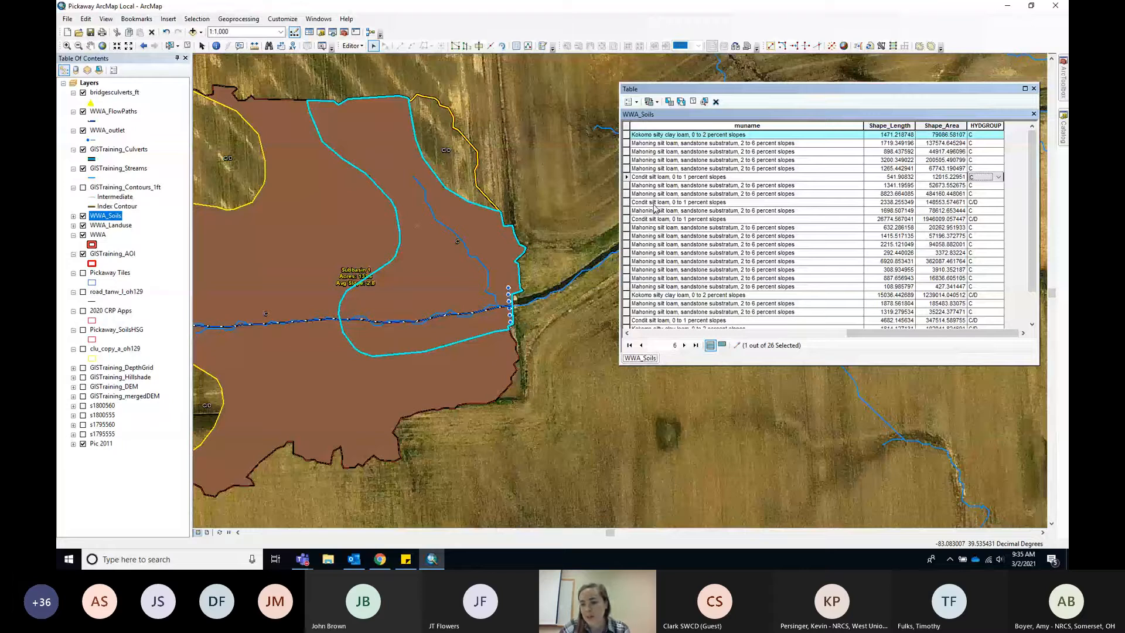
pyautogui.click(991, 219)
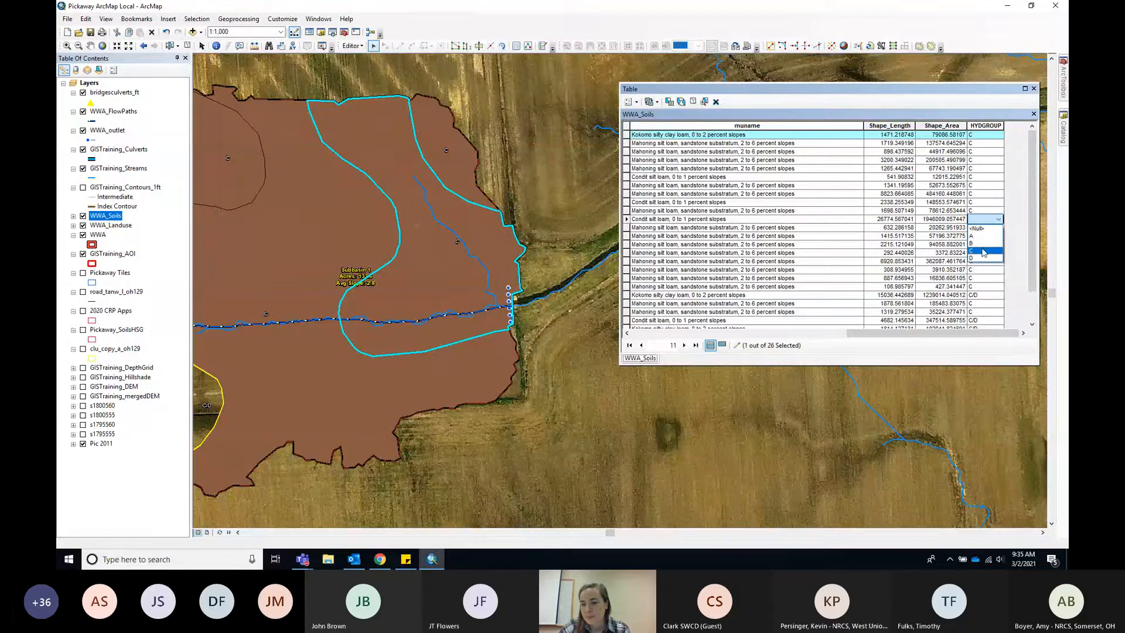
pyautogui.click(982, 250)
pyautogui.click(990, 295)
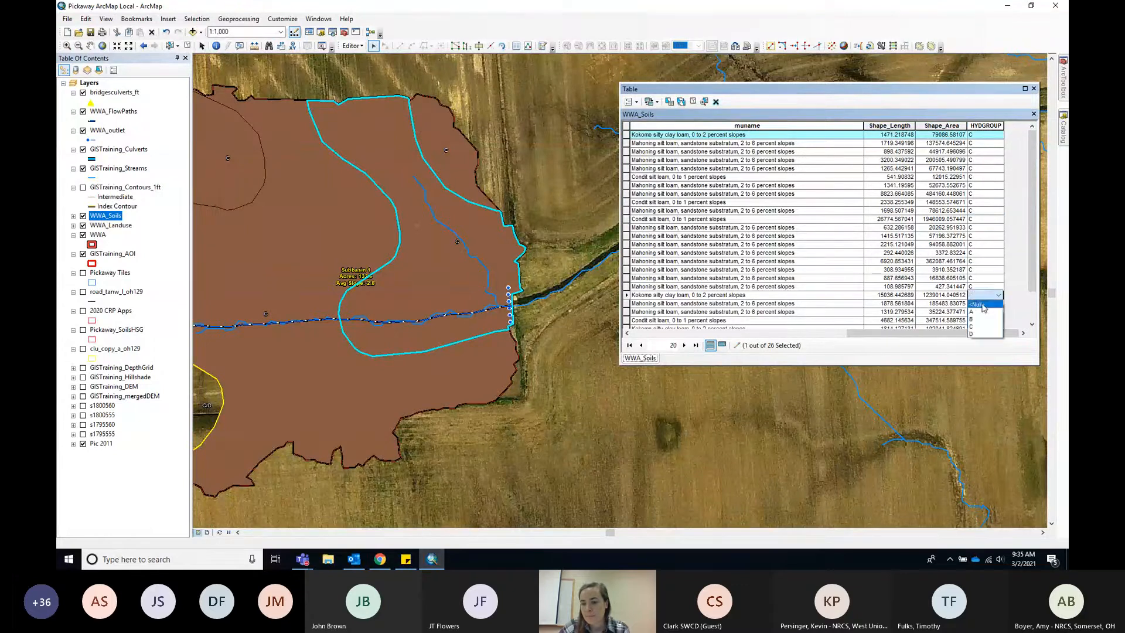
pyautogui.click(984, 328)
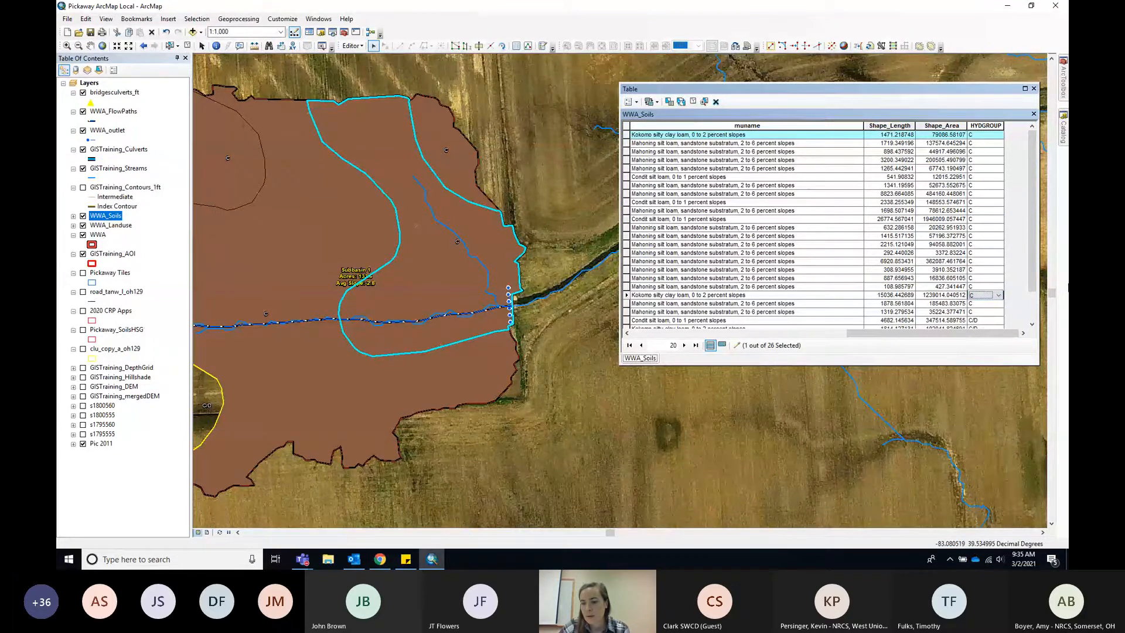
# Step: Set HYDGROUP to C for the remaining C/D-rated soils in records 23, 24 and 26 of the WWA_Soils table
pyautogui.scroll(-2, 990, 305)
pyautogui.click(990, 287)
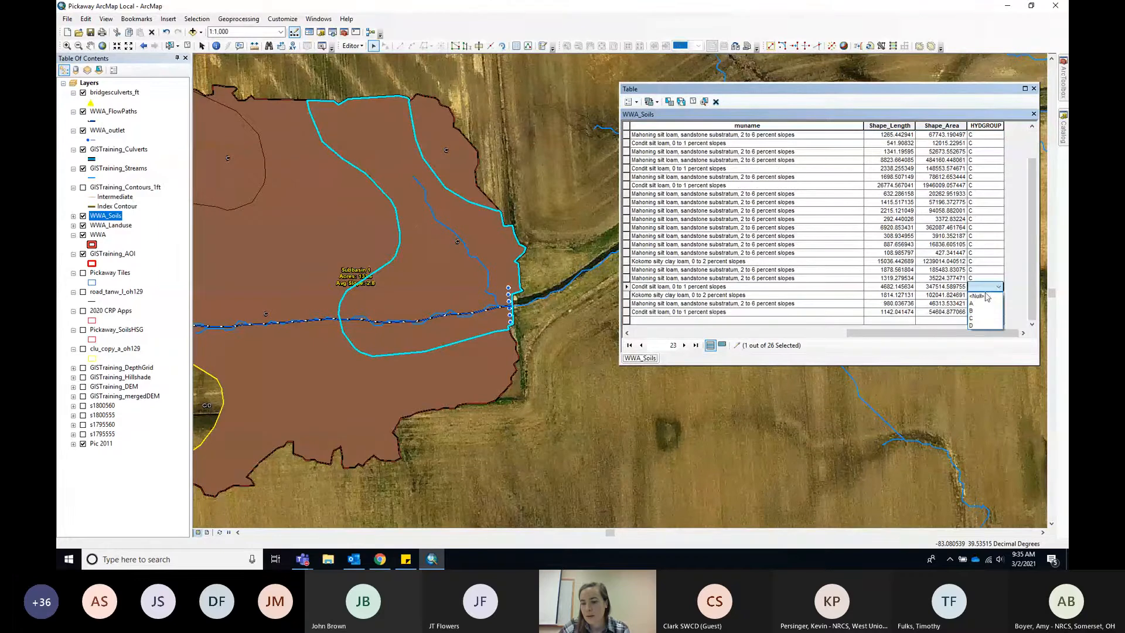
pyautogui.click(983, 319)
pyautogui.click(990, 295)
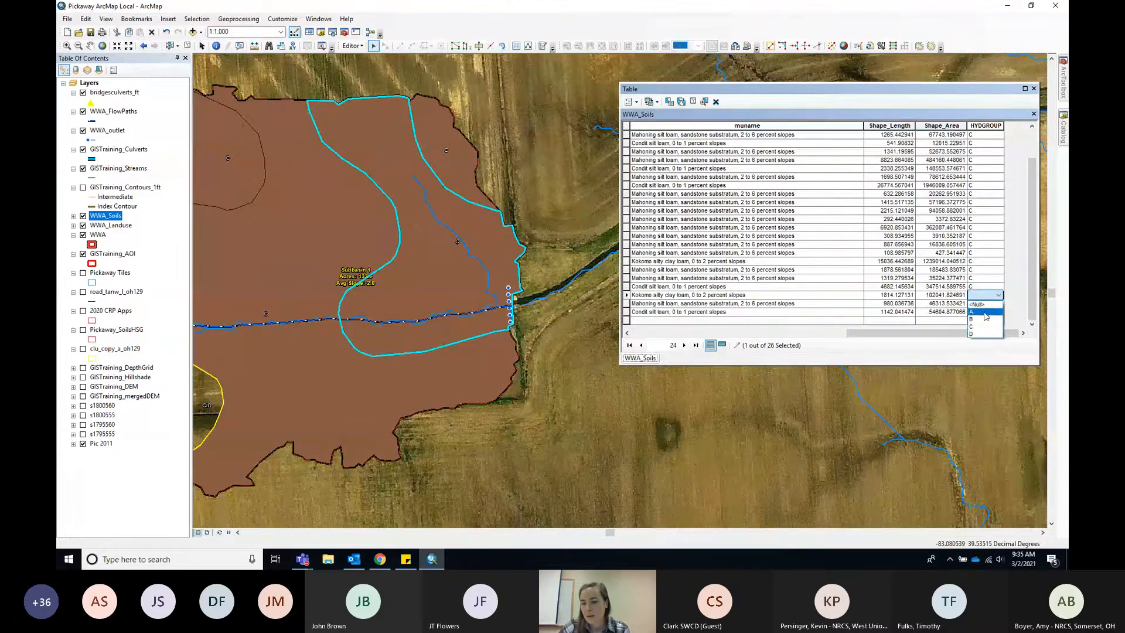
pyautogui.click(985, 326)
pyautogui.click(986, 312)
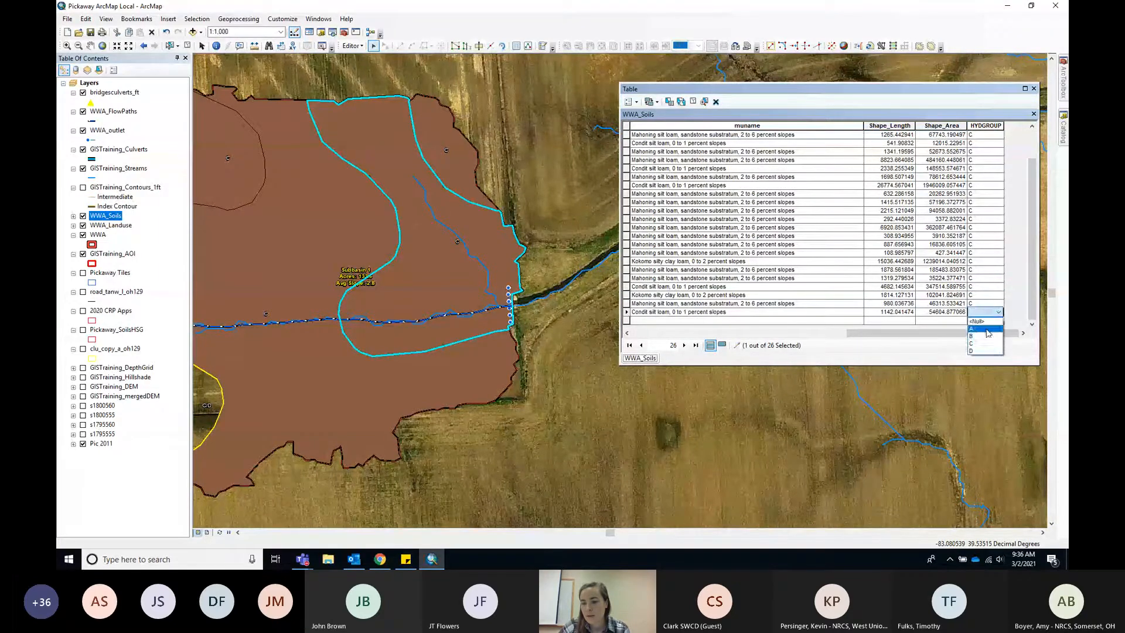
pyautogui.click(985, 345)
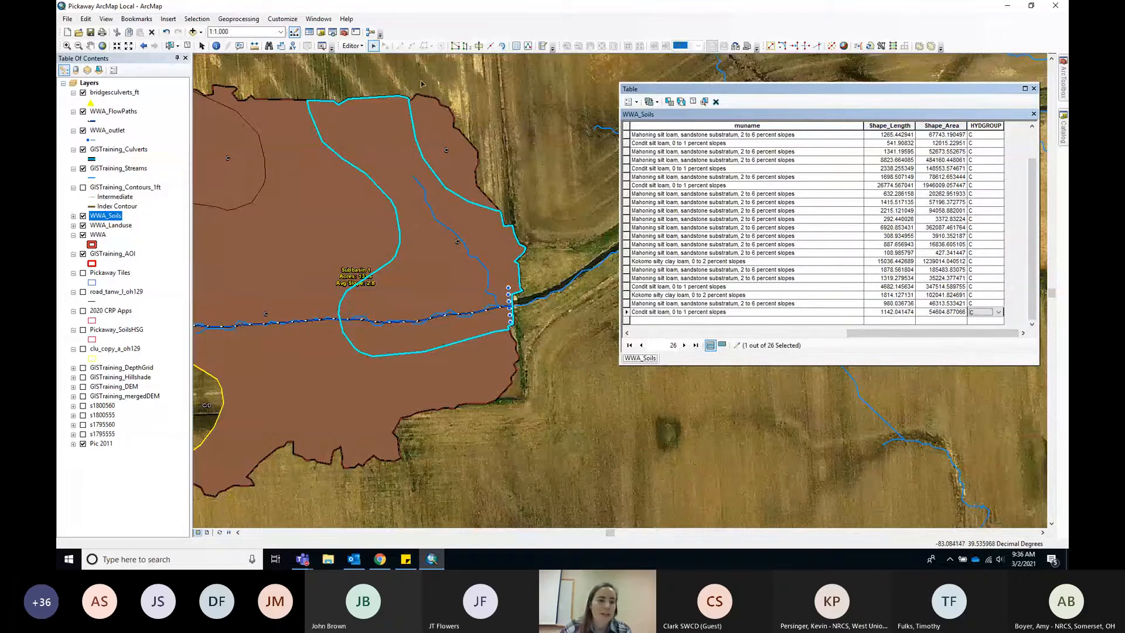
# Step: Save the hydrologic group edits and put the WWA_Soils attribute table and layer out of view
pyautogui.click(353, 46)
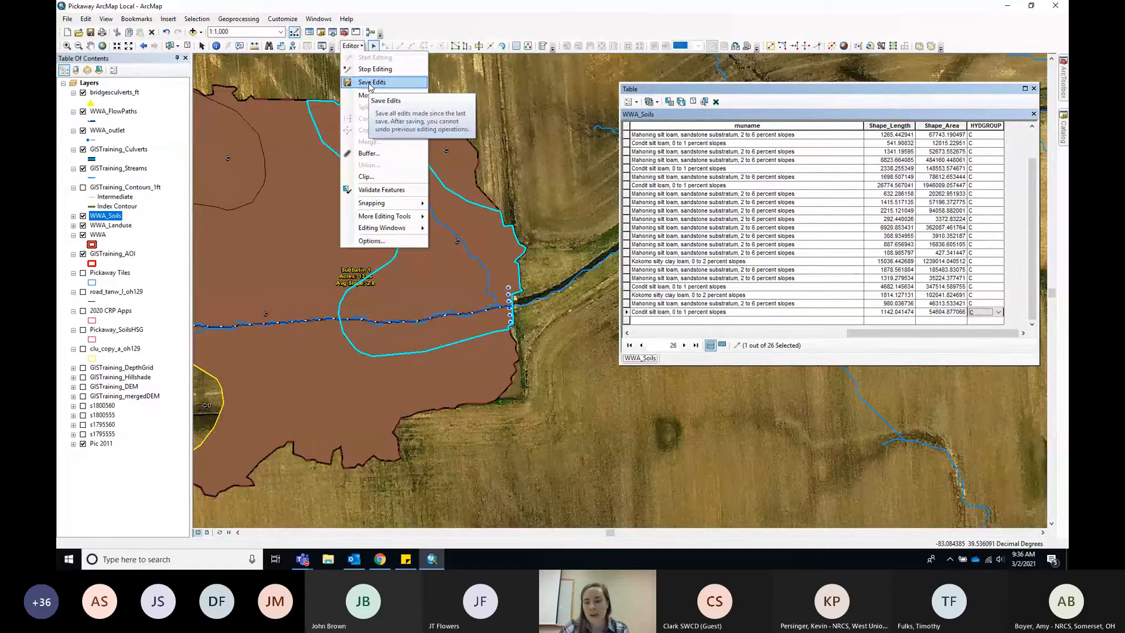
pyautogui.click(369, 84)
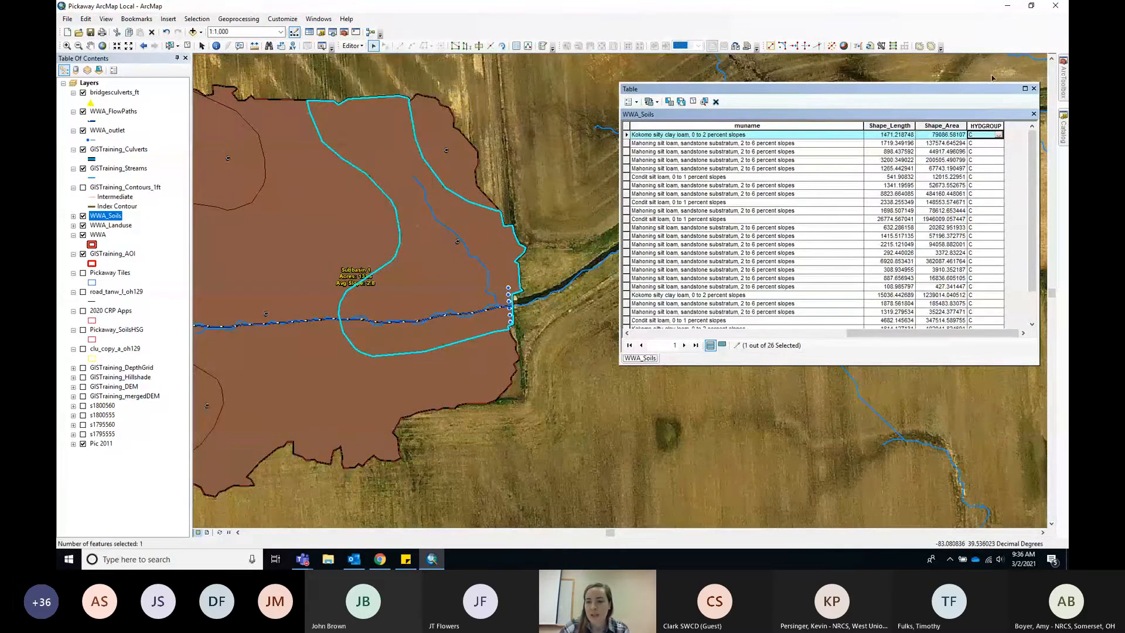
pyautogui.click(1034, 88)
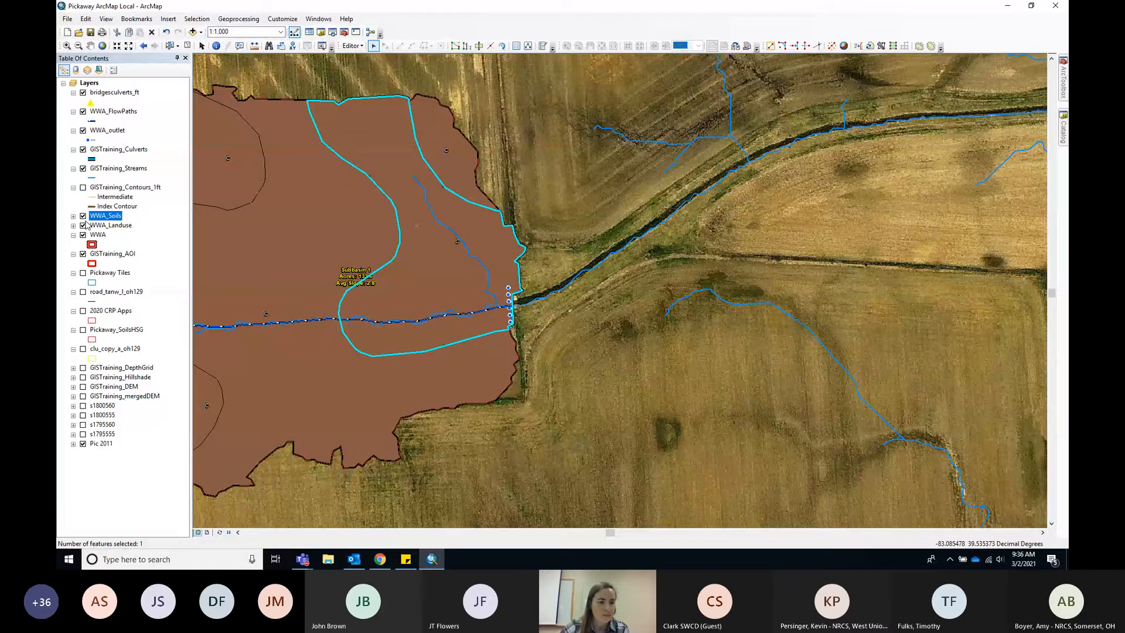
pyautogui.click(83, 216)
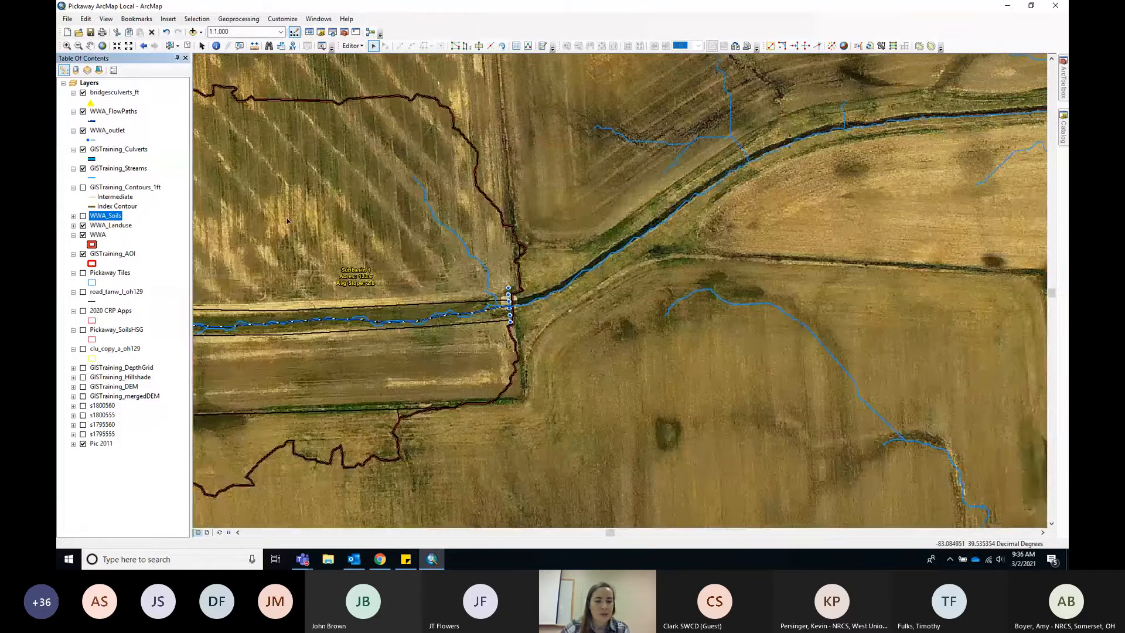
# Step: Open the WWA_Landuse attribute table, select record 1 and zoom the map to its polygon
pyautogui.moveTo(287, 220); pyautogui.dragTo(659, 184)
pyautogui.scroll(-2, 627, 194)
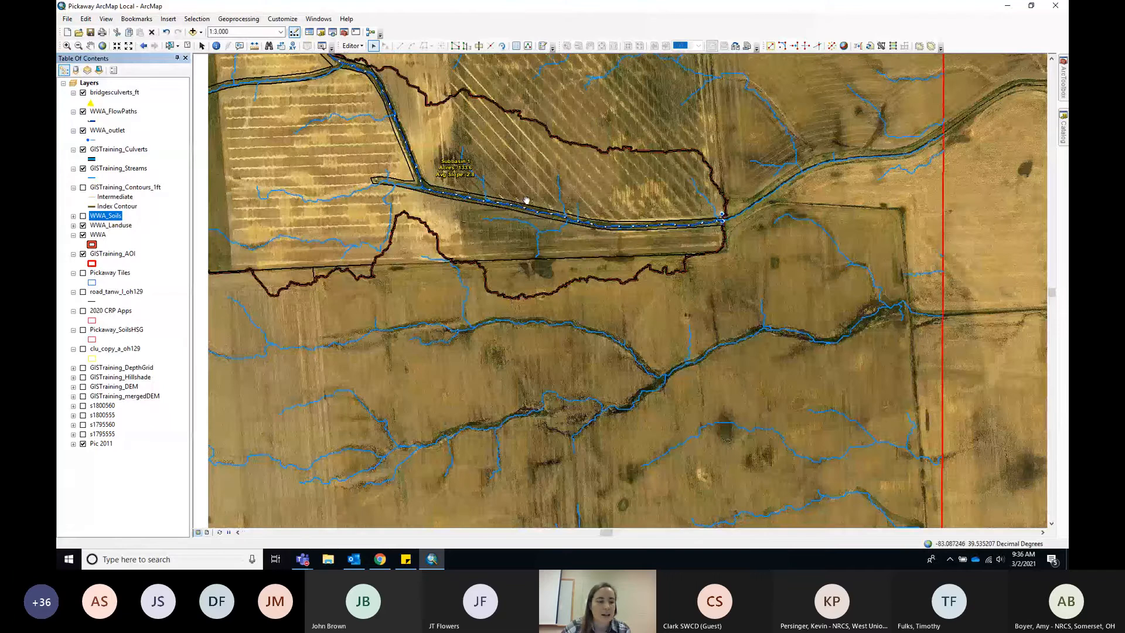
pyautogui.moveTo(527, 200); pyautogui.dragTo(678, 283)
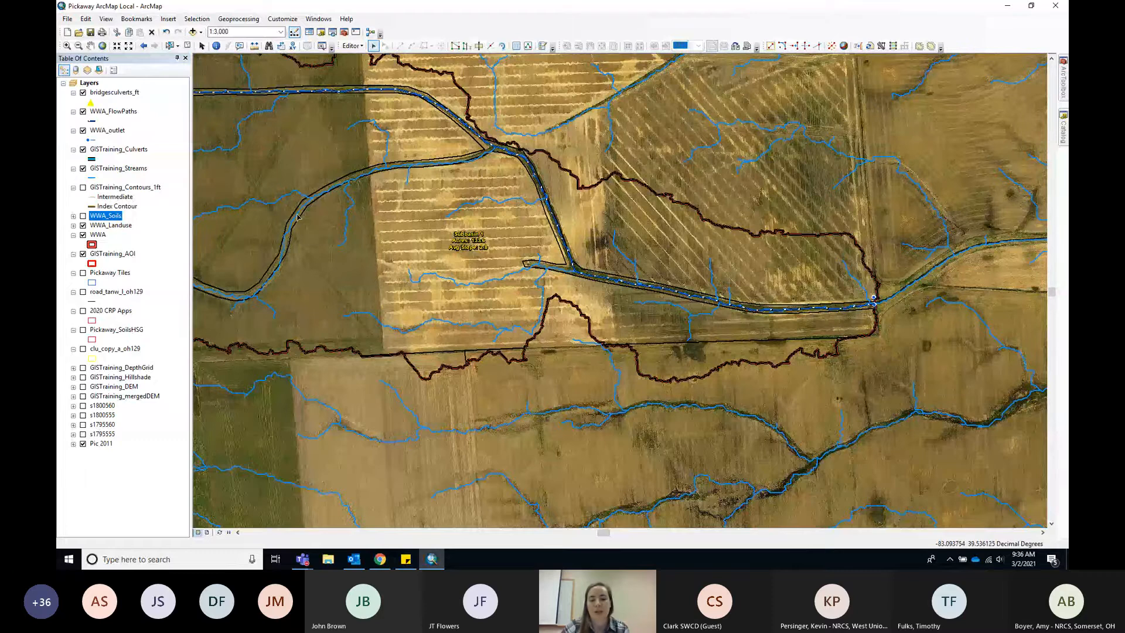
pyautogui.scroll(2, 464, 259)
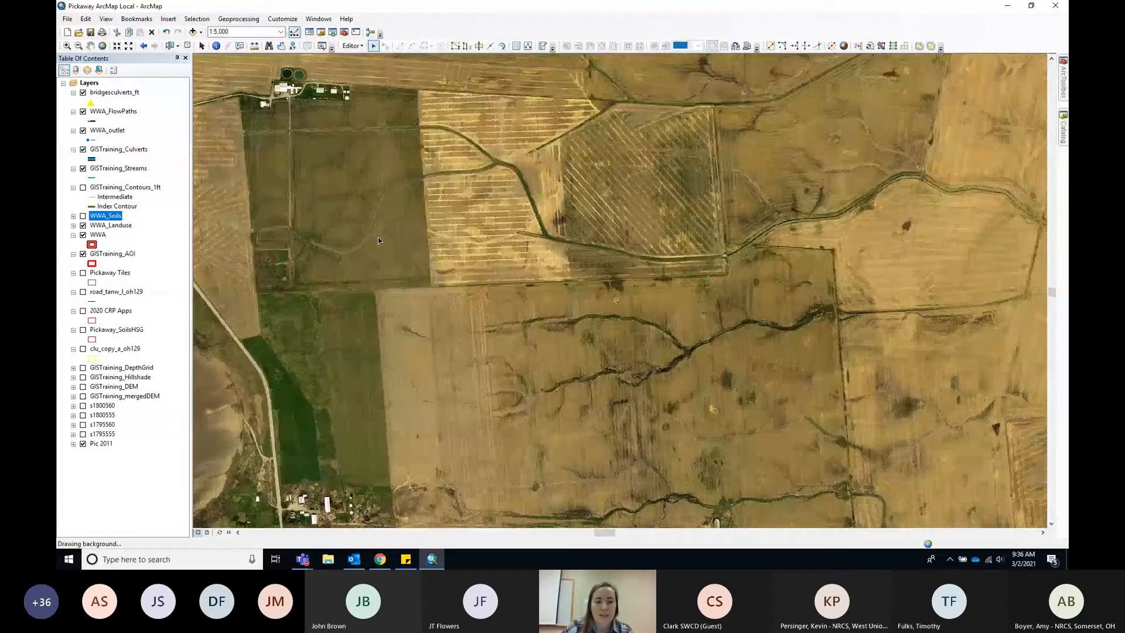
pyautogui.moveTo(377, 237); pyautogui.dragTo(543, 262)
pyautogui.moveTo(386, 182); pyautogui.dragTo(387, 198)
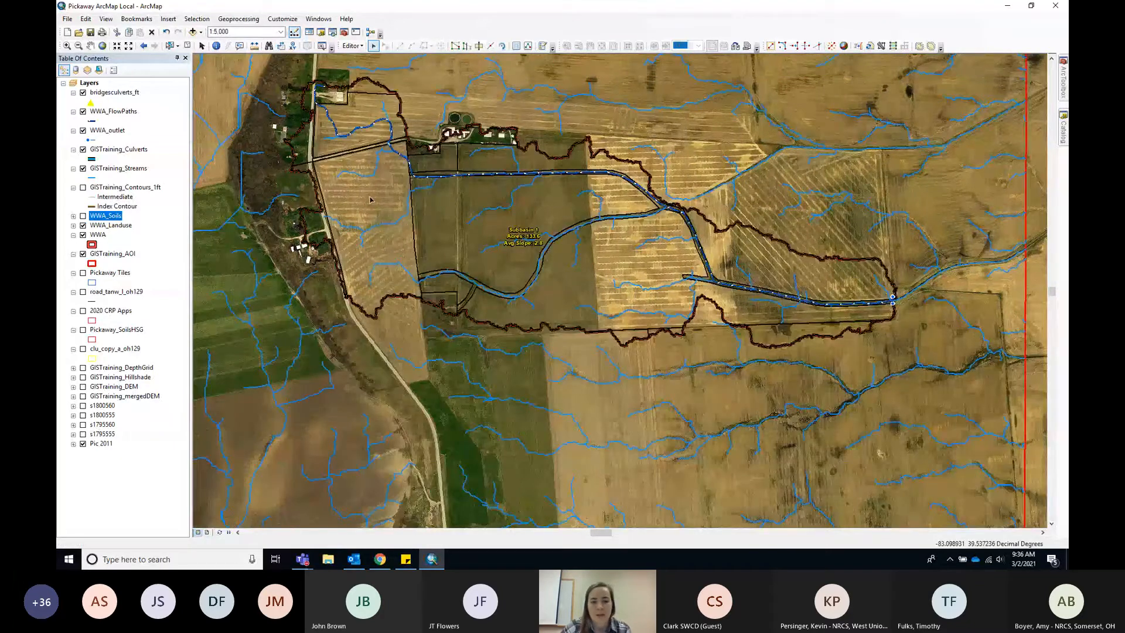
pyautogui.moveTo(486, 228); pyautogui.dragTo(446, 224)
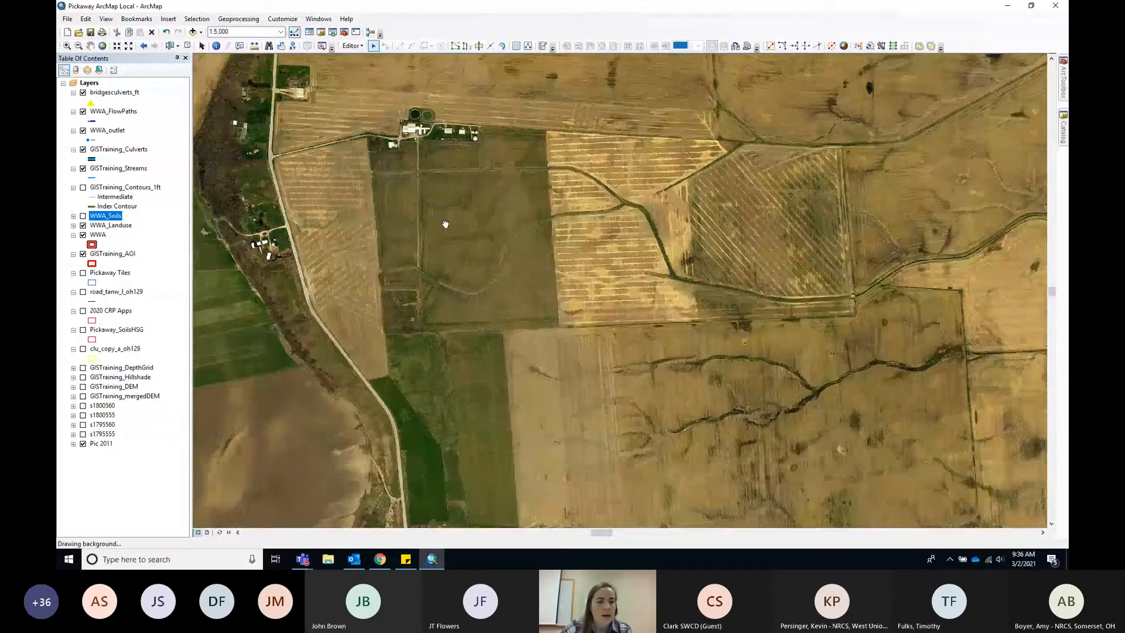
pyautogui.rightClick(114, 225)
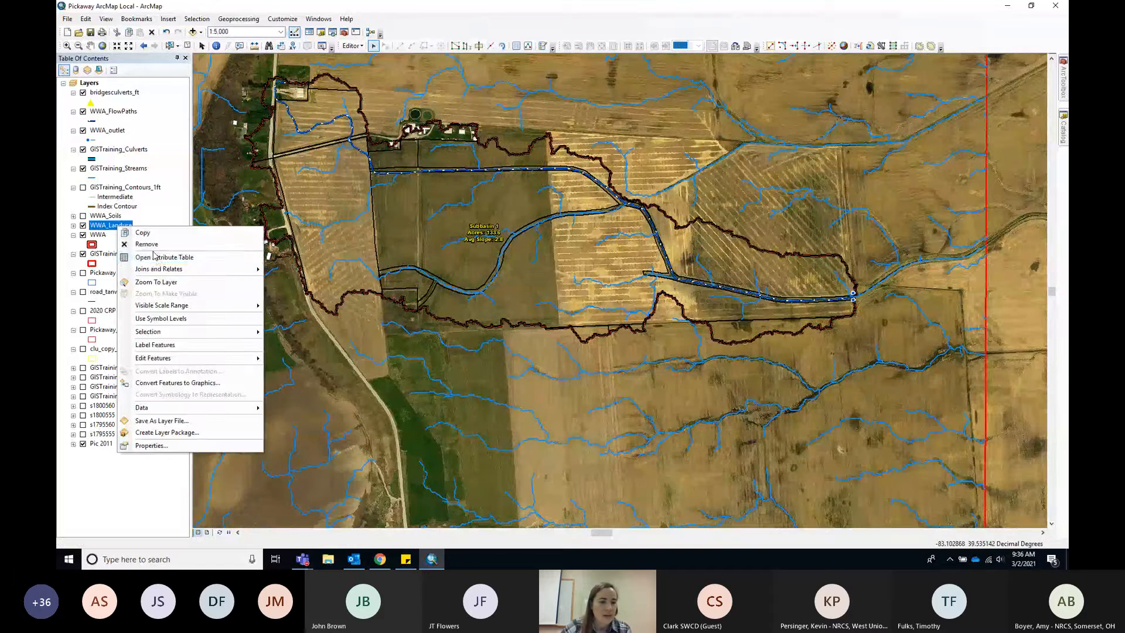
pyautogui.click(147, 256)
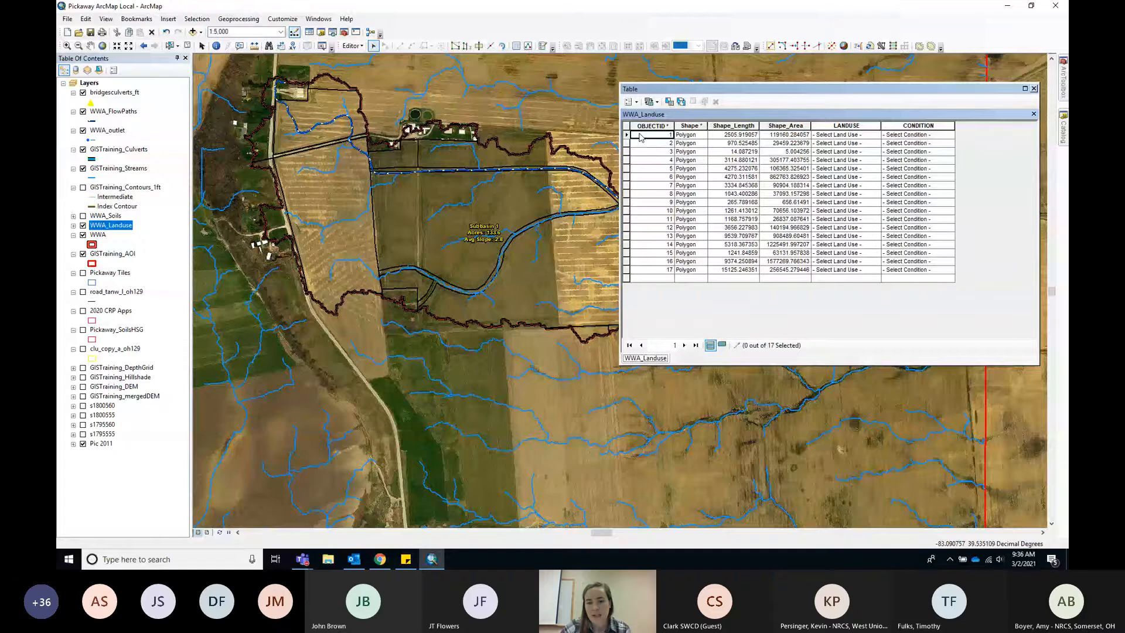
pyautogui.doubleClick(639, 136)
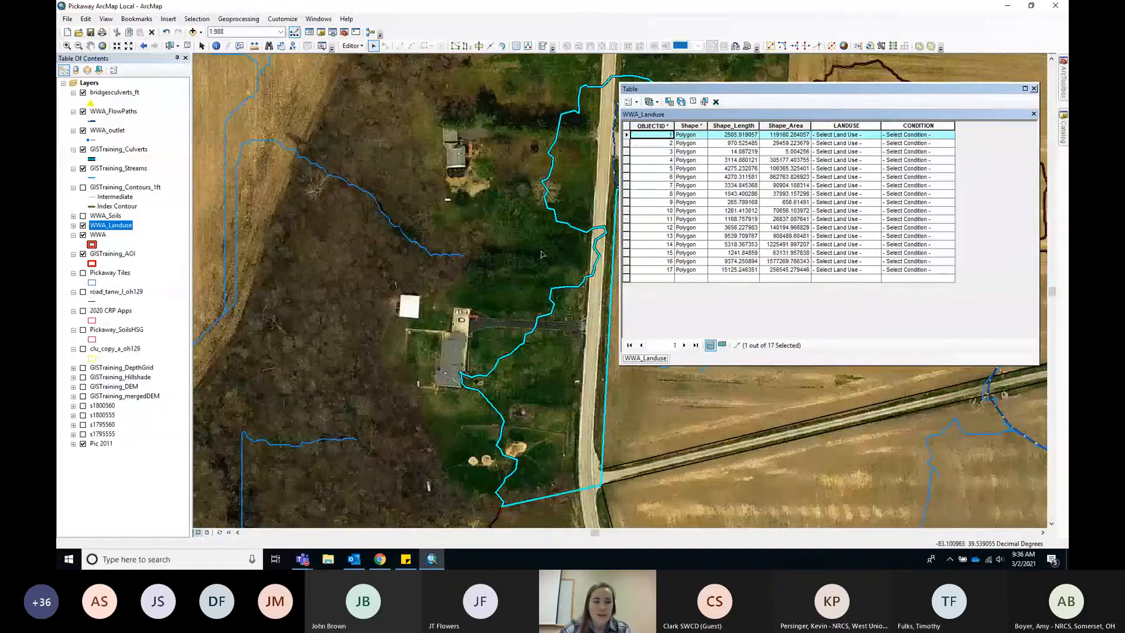
# Step: Cut the record 1 land use polygon along the road's east edge to separate the farmstead from the residential lots
pyautogui.moveTo(574, 266); pyautogui.dragTo(398, 242)
pyautogui.scroll(-1, 398, 243)
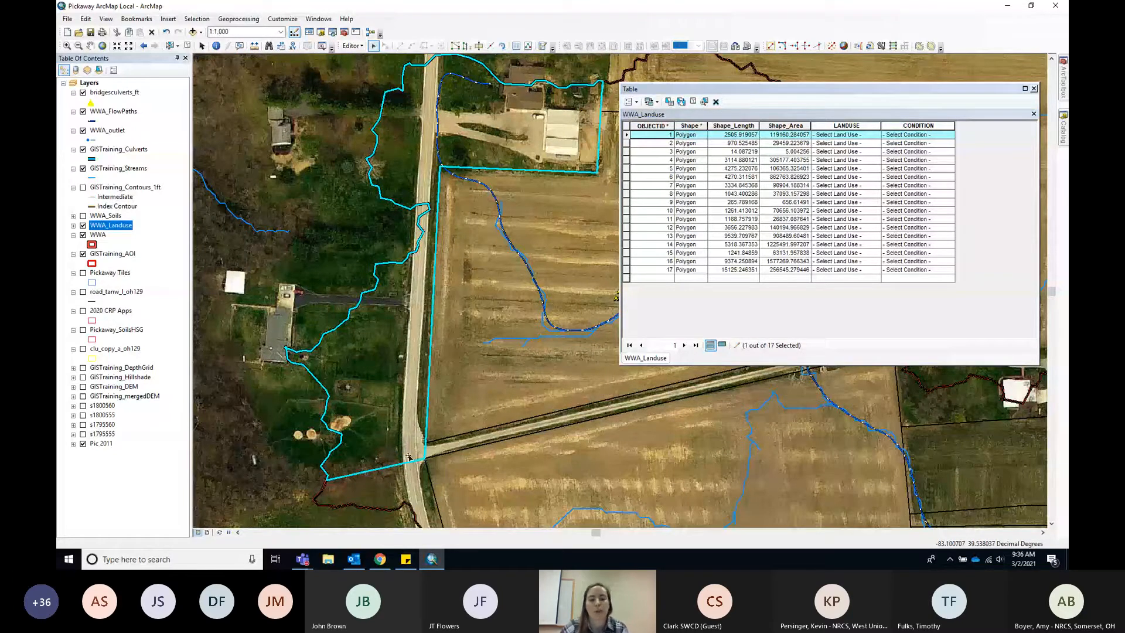
pyautogui.moveTo(404, 292); pyautogui.dragTo(350, 301)
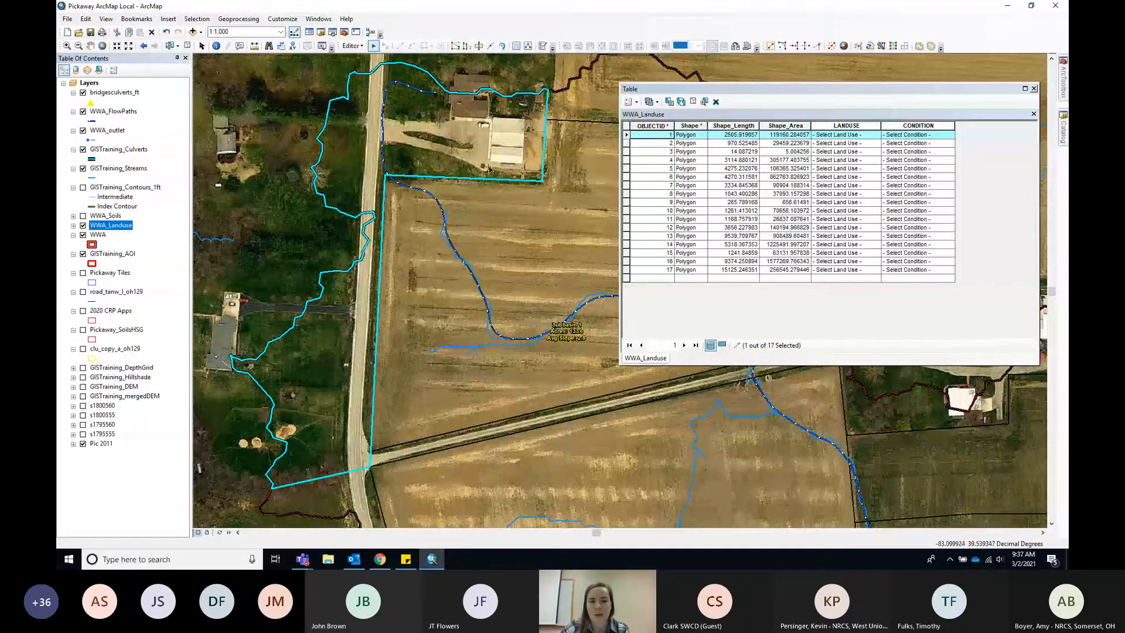
pyautogui.click(479, 46)
pyautogui.click(384, 58)
pyautogui.doubleClick(385, 204)
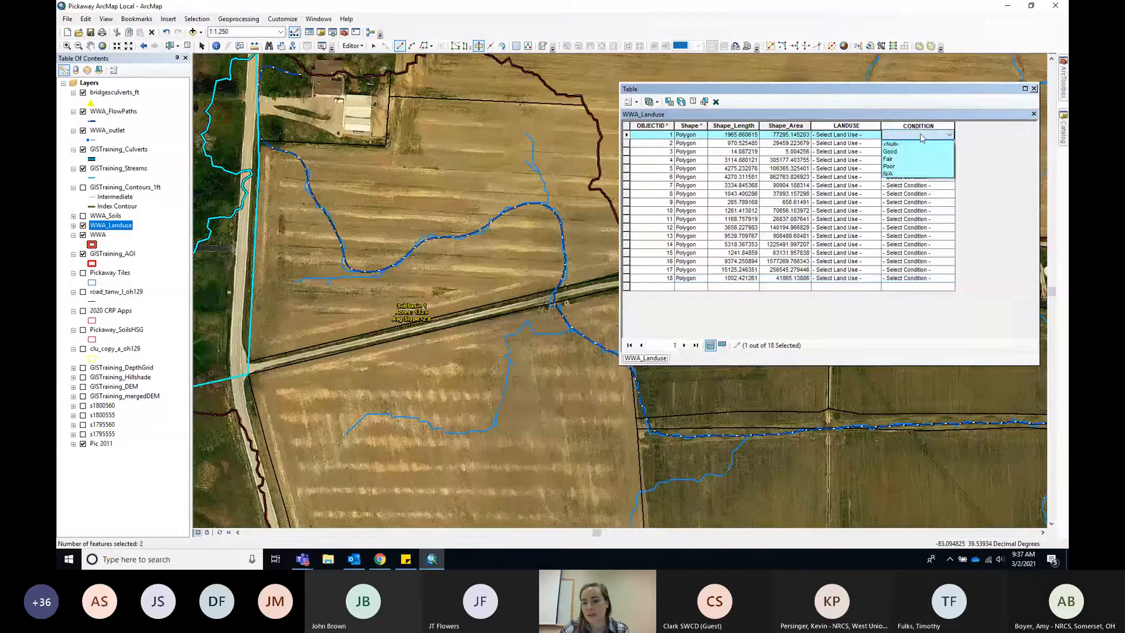
# Step: Widen the LANDUSE column and set record 1 to Residential Districts - 2 acre with condition Good
pyautogui.click(858, 136)
pyautogui.click(858, 136)
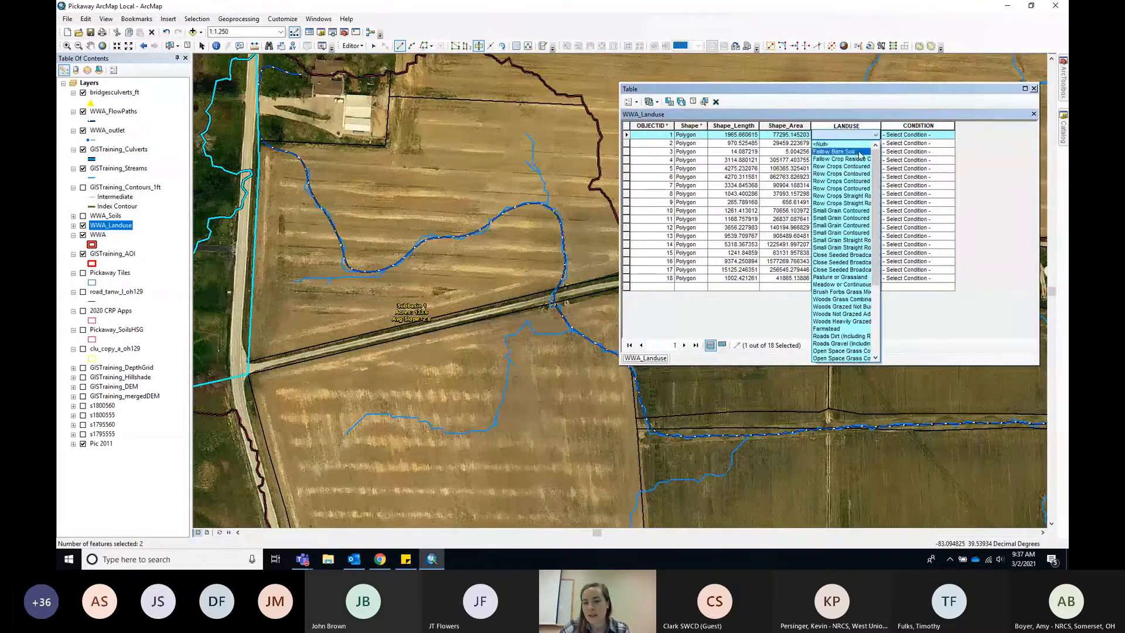
pyautogui.moveTo(882, 125); pyautogui.dragTo(952, 125)
pyautogui.click(884, 135)
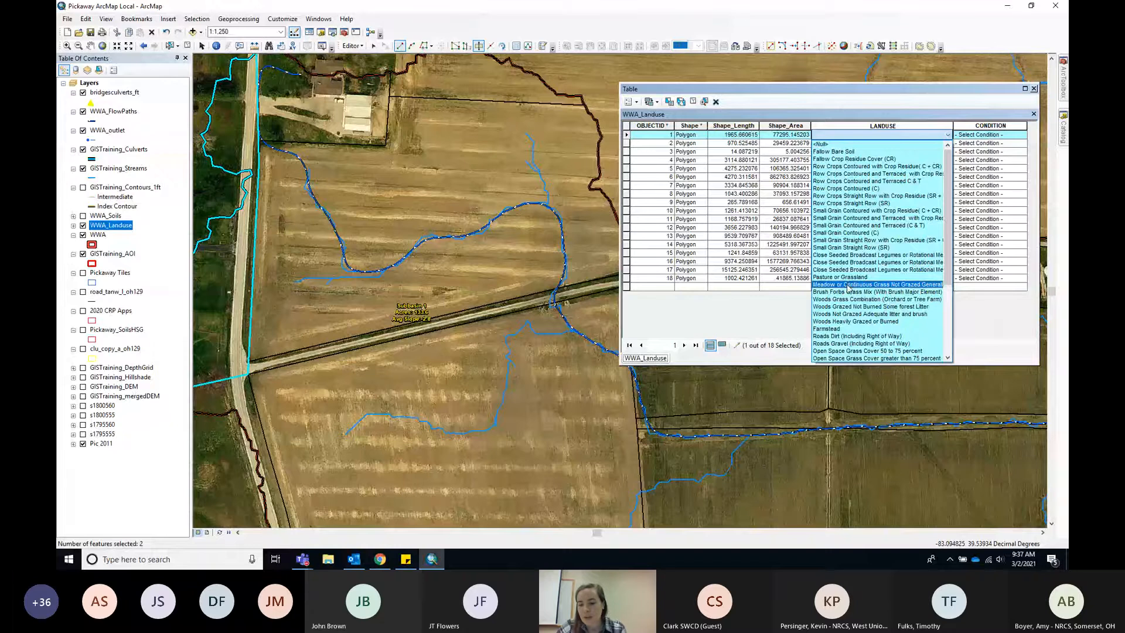
pyautogui.scroll(-4, 848, 287)
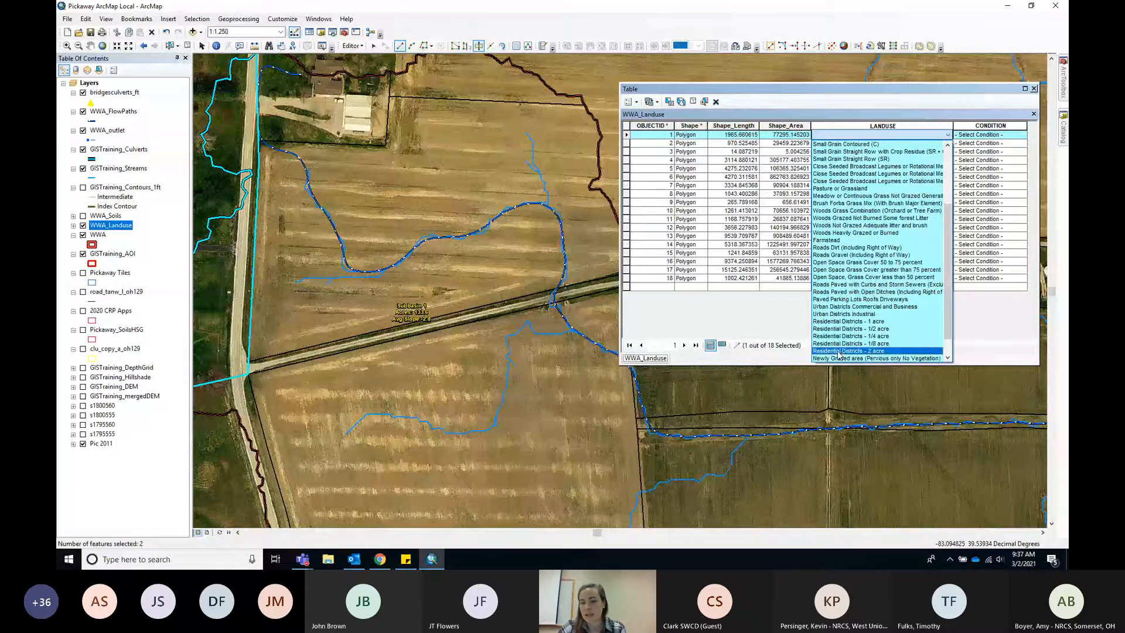
pyautogui.click(839, 350)
pyautogui.click(976, 134)
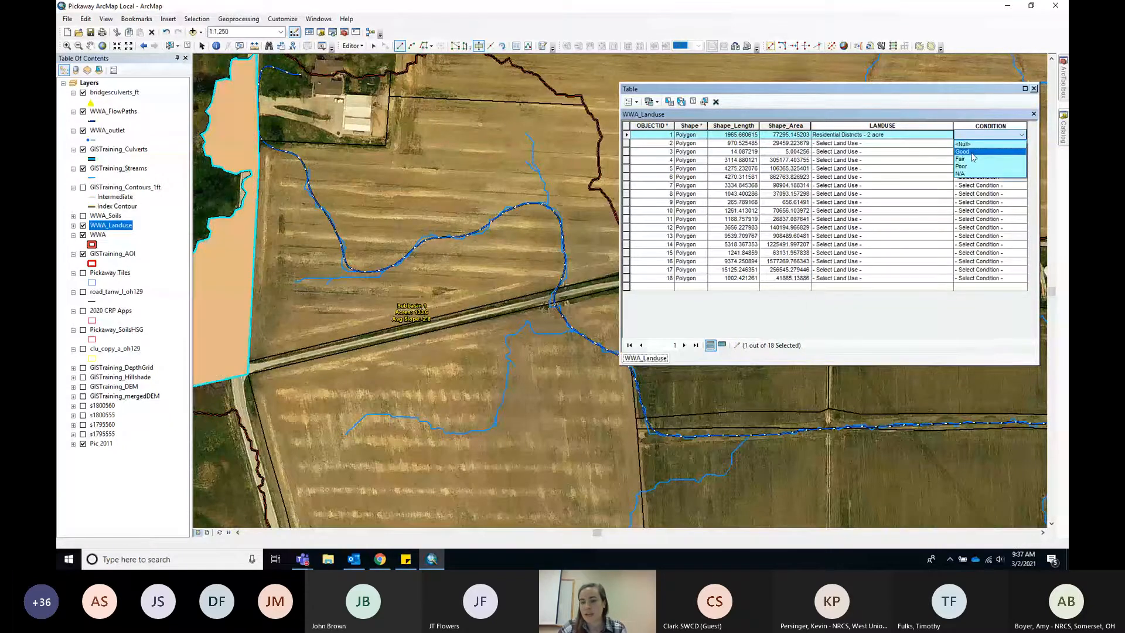
pyautogui.click(971, 152)
# Step: Set LANDUSE to Row Crops Straight Row with Crop Residue (SR + CR) for WWA_Landuse records 2 through 4
pyautogui.click(625, 144)
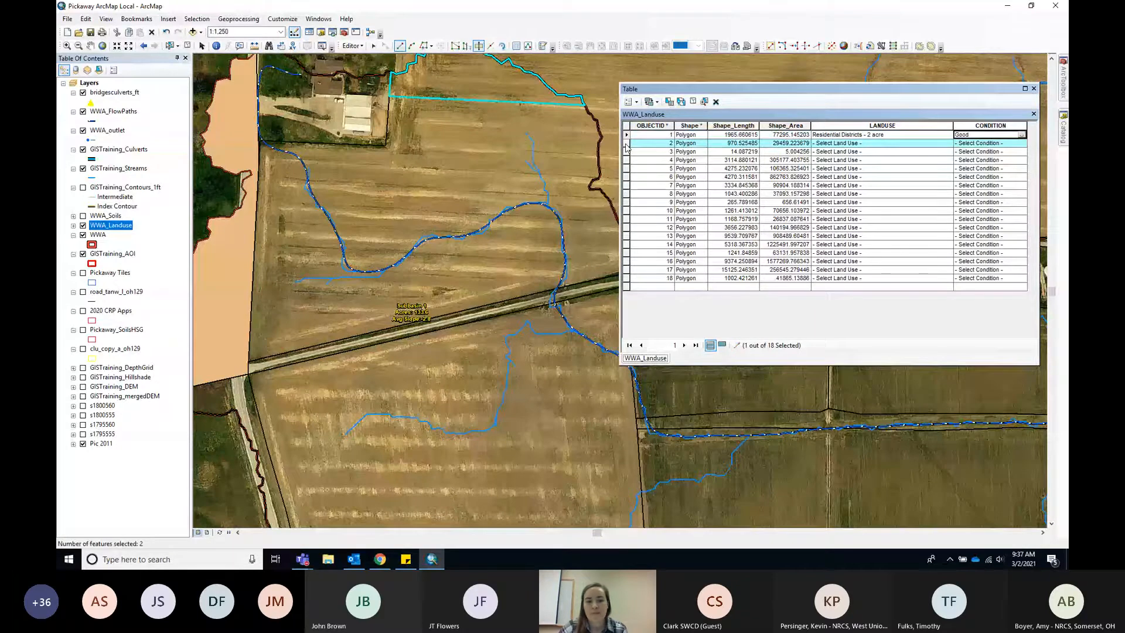
pyautogui.moveTo(562, 147); pyautogui.dragTo(505, 195)
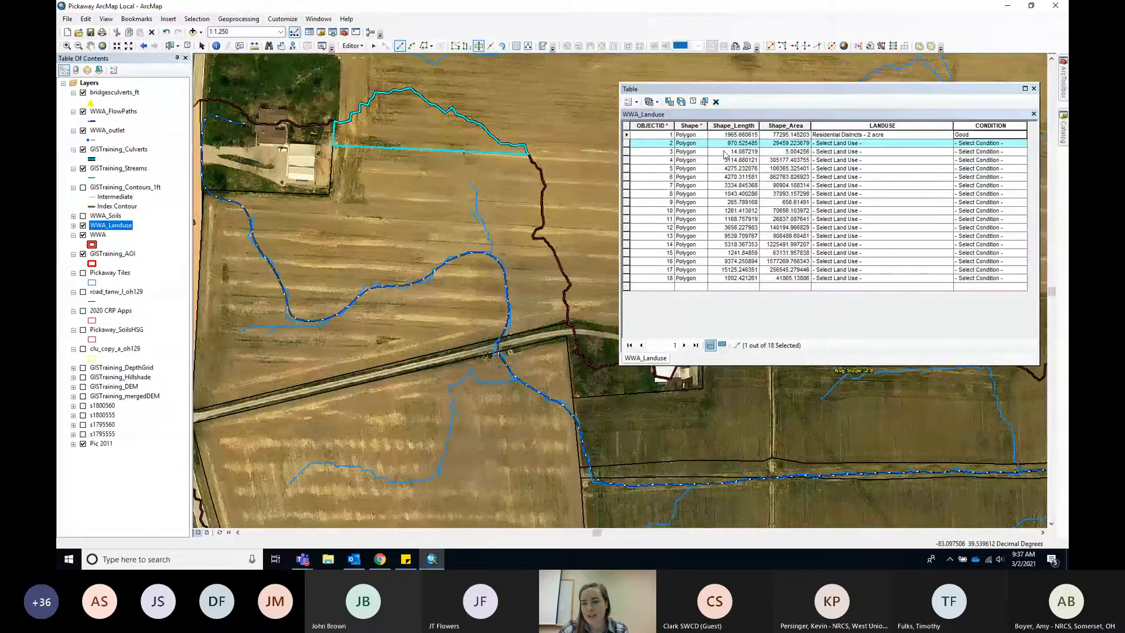
pyautogui.click(849, 143)
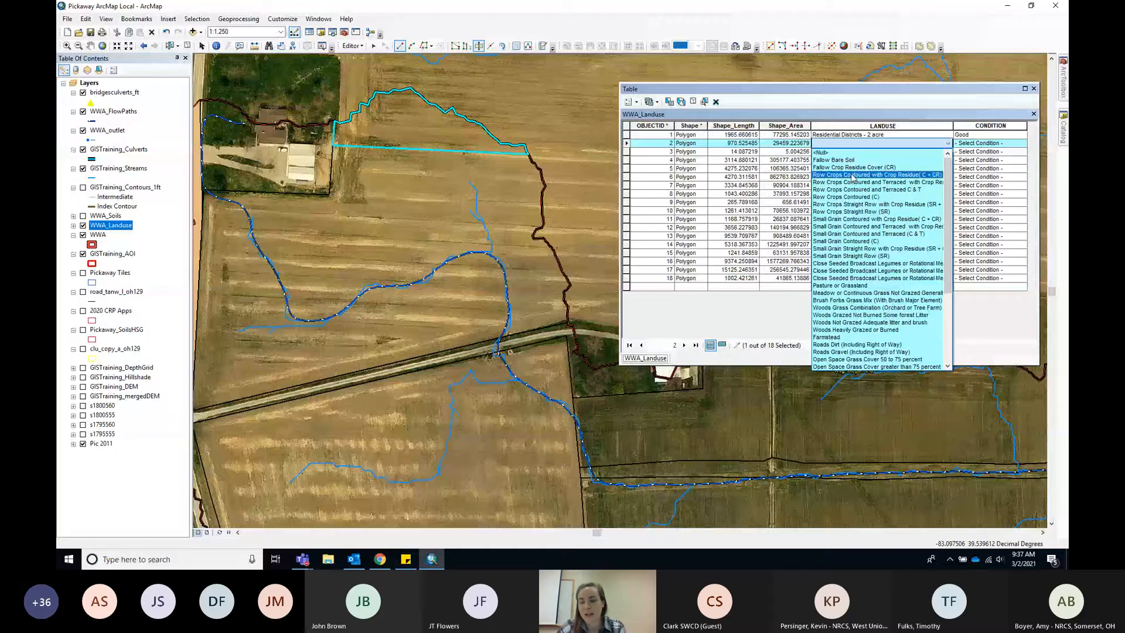
pyautogui.click(855, 204)
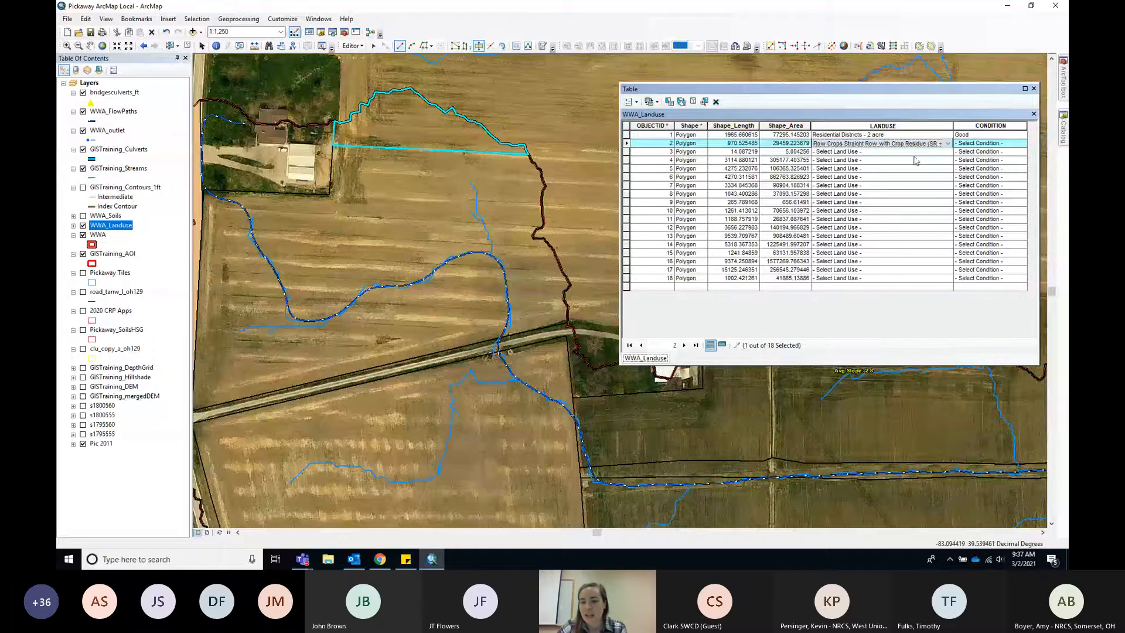
pyautogui.click(835, 152)
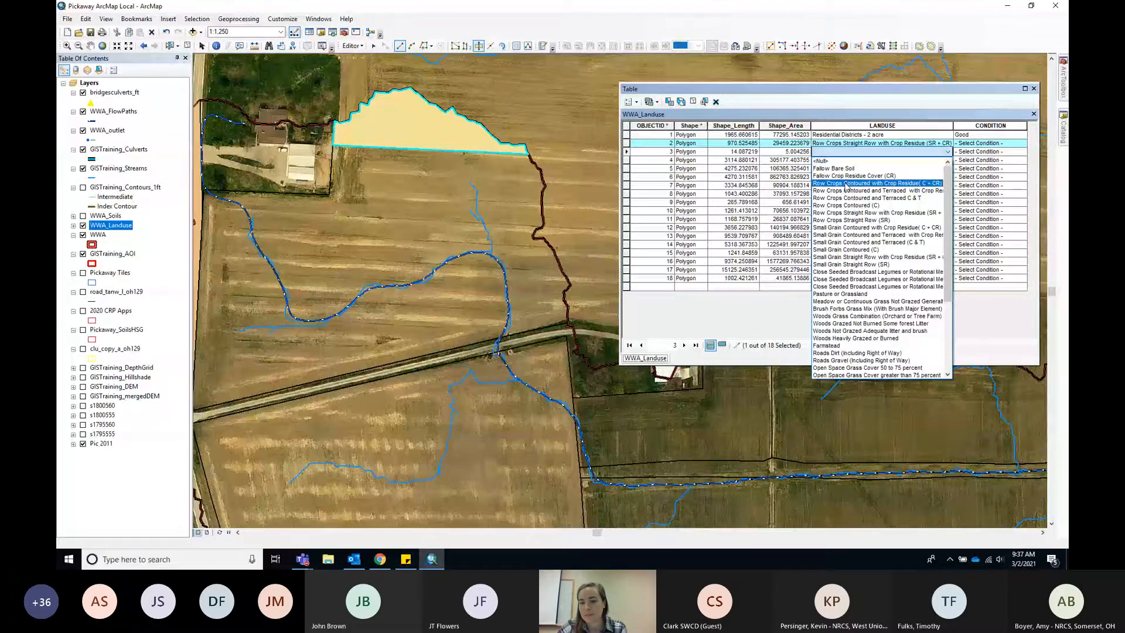
pyautogui.click(853, 213)
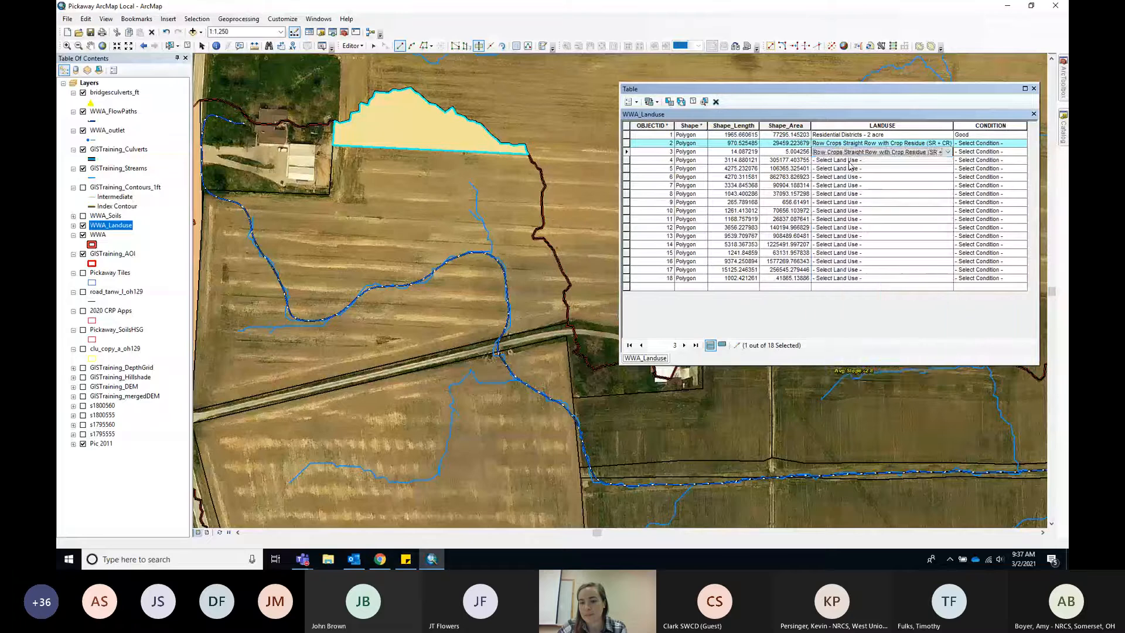
pyautogui.click(849, 160)
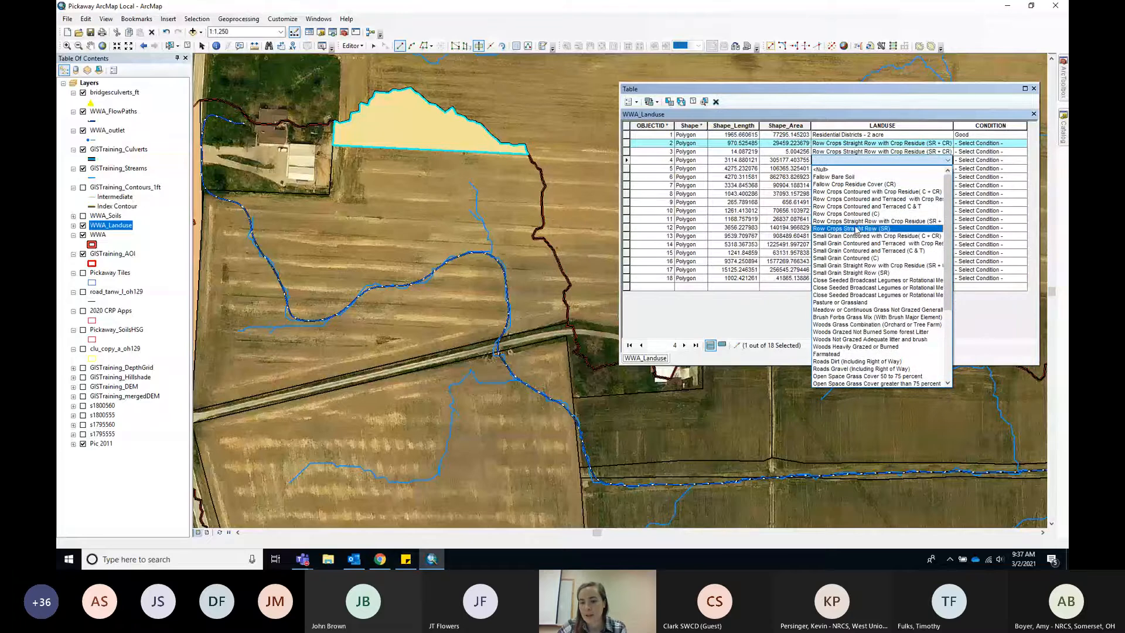
pyautogui.click(865, 221)
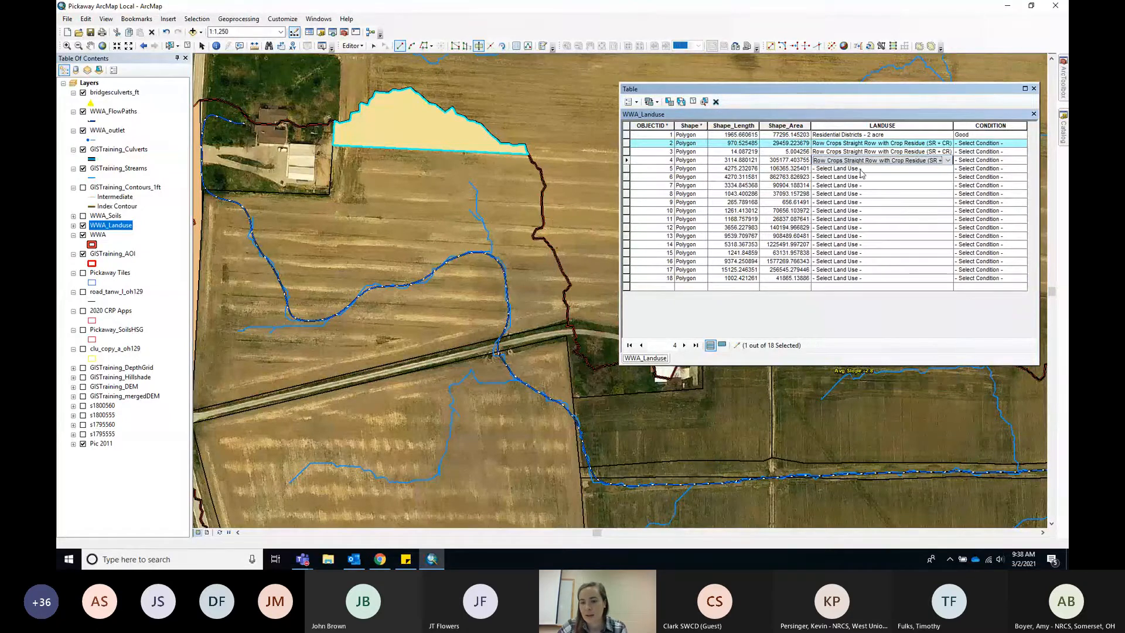
# Step: Assign Row Crops Straight Row with Crop Residue (SR + CR) as the land use of records 5 through 8
pyautogui.click(866, 168)
pyautogui.click(869, 230)
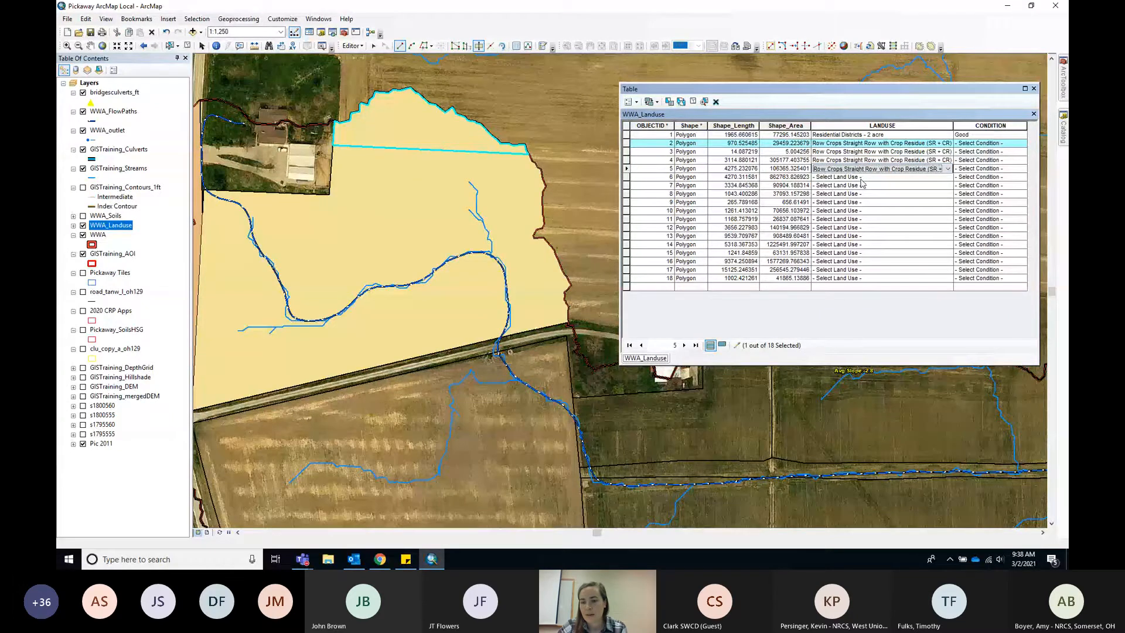
pyautogui.click(863, 176)
pyautogui.click(869, 238)
pyautogui.click(867, 185)
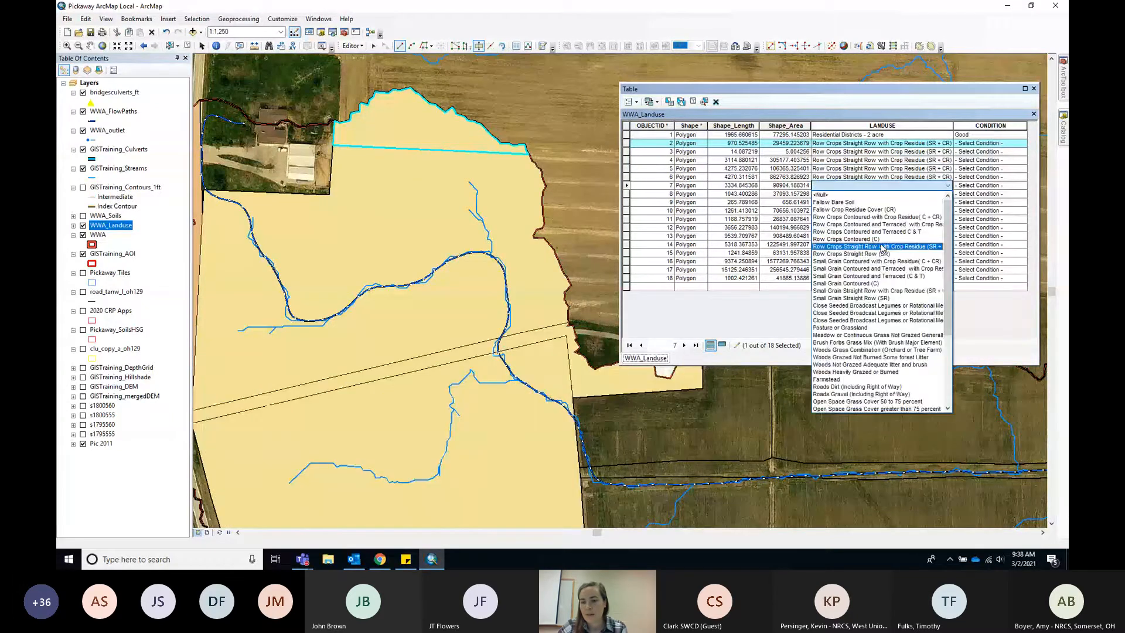
pyautogui.click(881, 248)
pyautogui.click(875, 194)
pyautogui.click(880, 255)
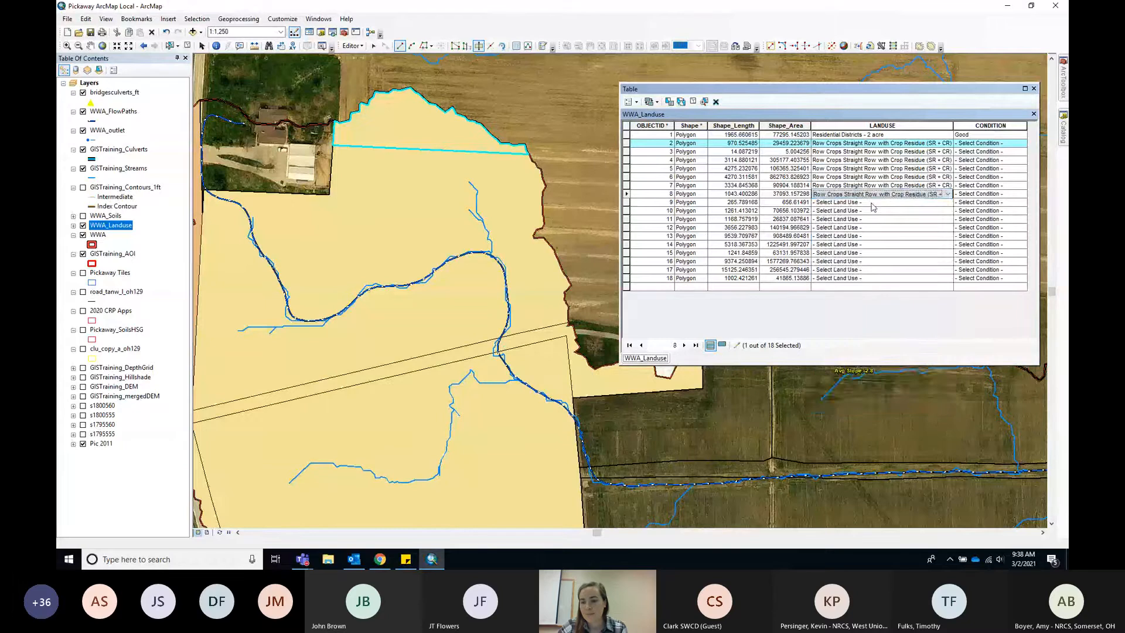
# Step: Set LANDUSE to Row Crops Straight Row with Crop Residue (SR + CR) for WWA_Landuse records 9 through 13
pyautogui.click(876, 202)
pyautogui.click(892, 265)
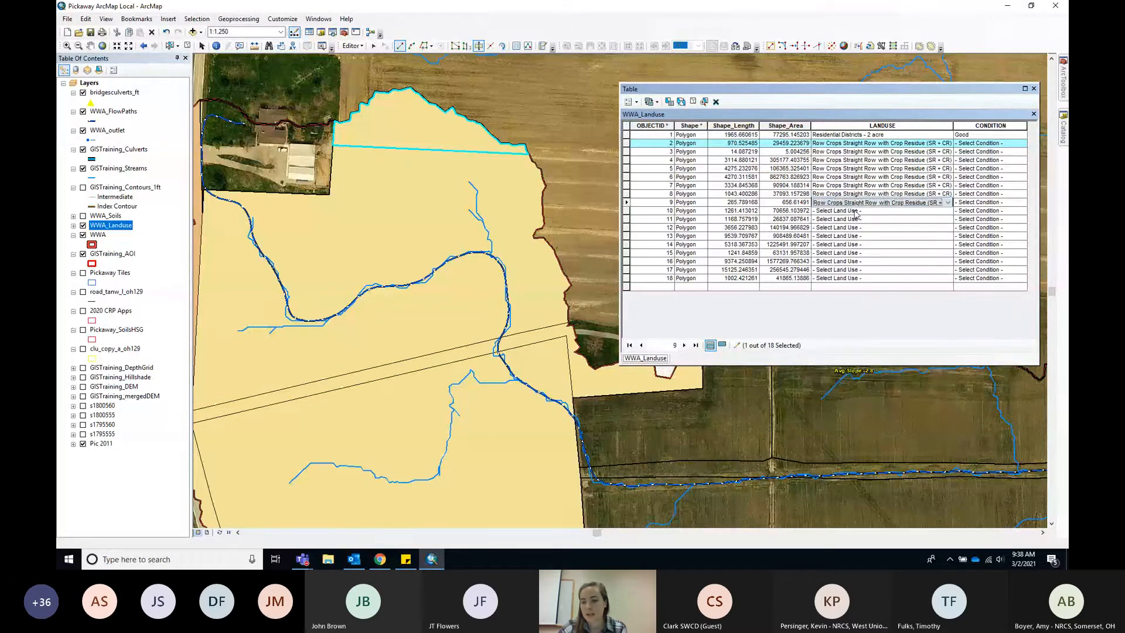
pyautogui.click(855, 211)
pyautogui.click(866, 272)
pyautogui.click(866, 219)
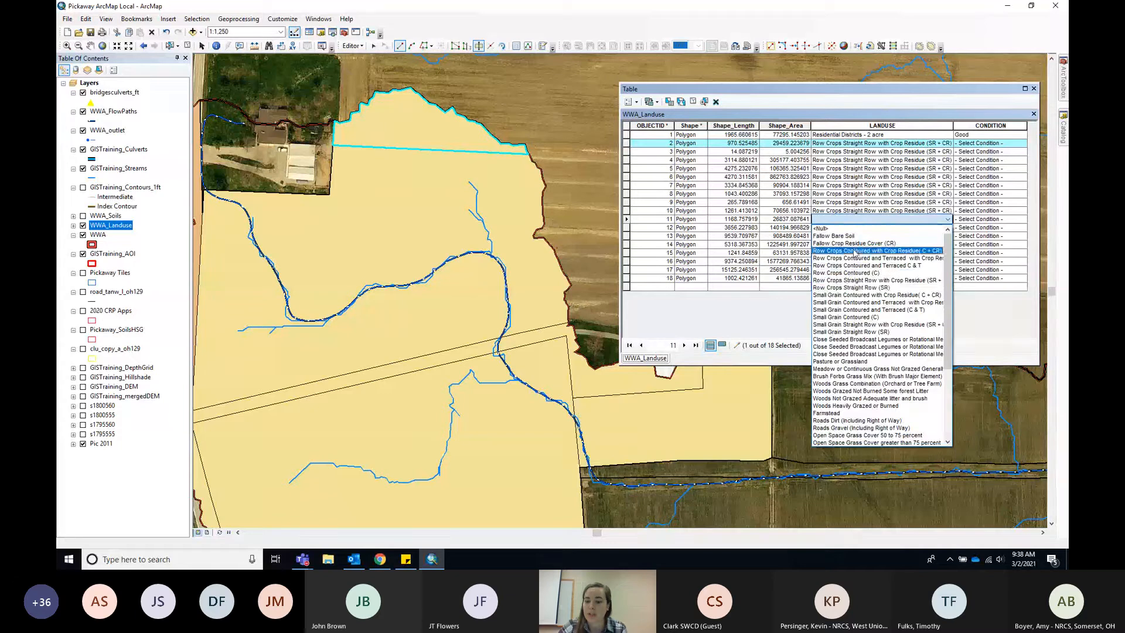
pyautogui.click(869, 280)
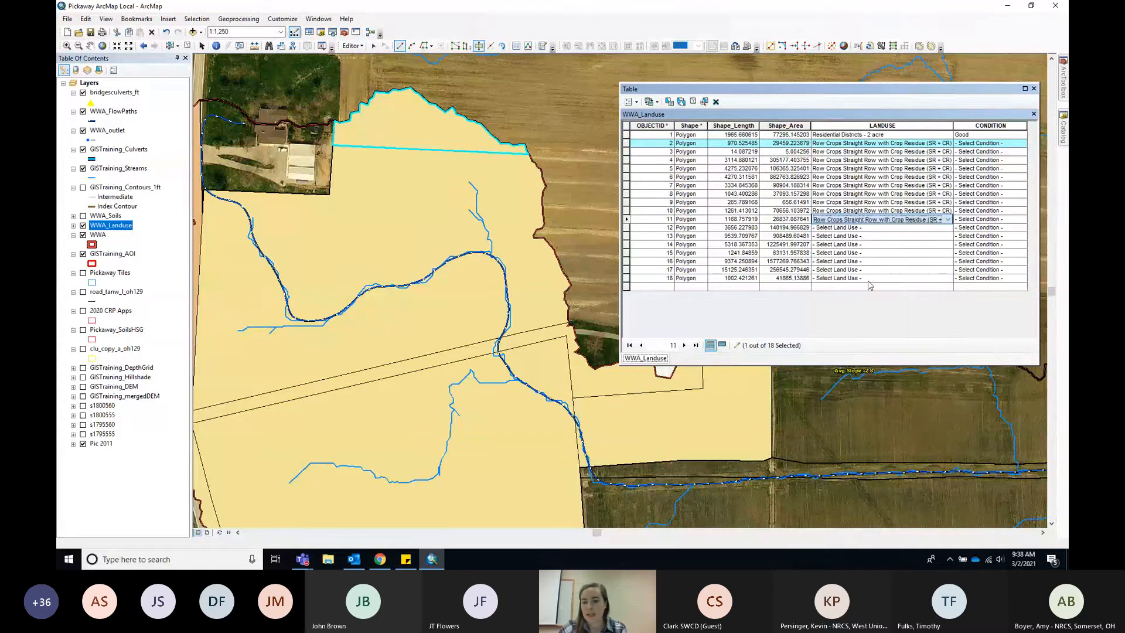
pyautogui.click(867, 227)
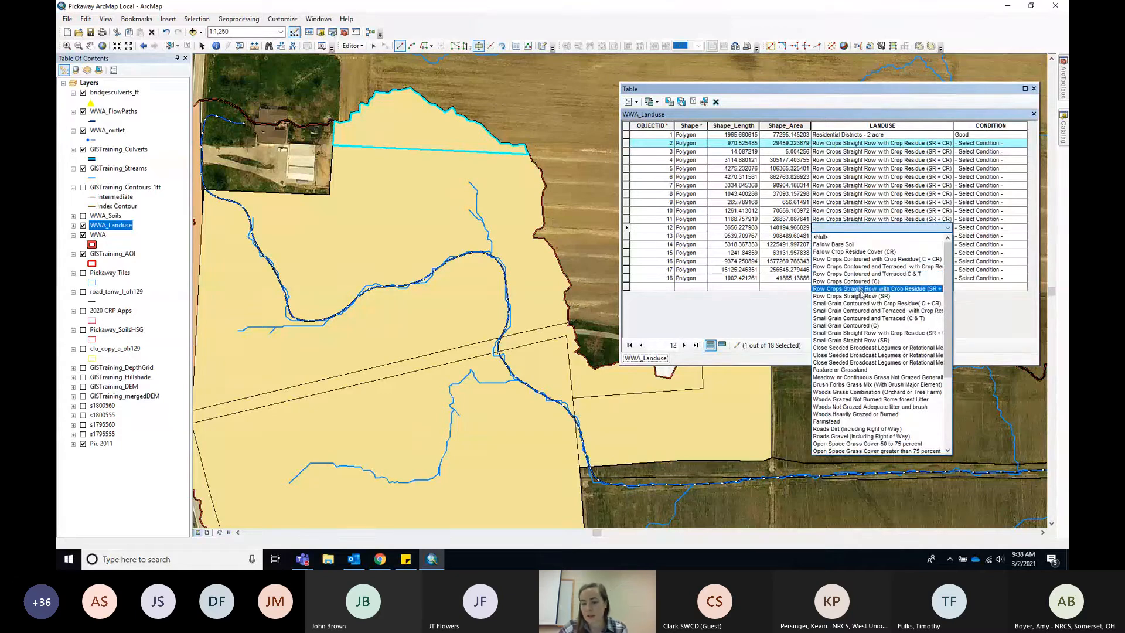
pyautogui.click(862, 294)
pyautogui.click(855, 237)
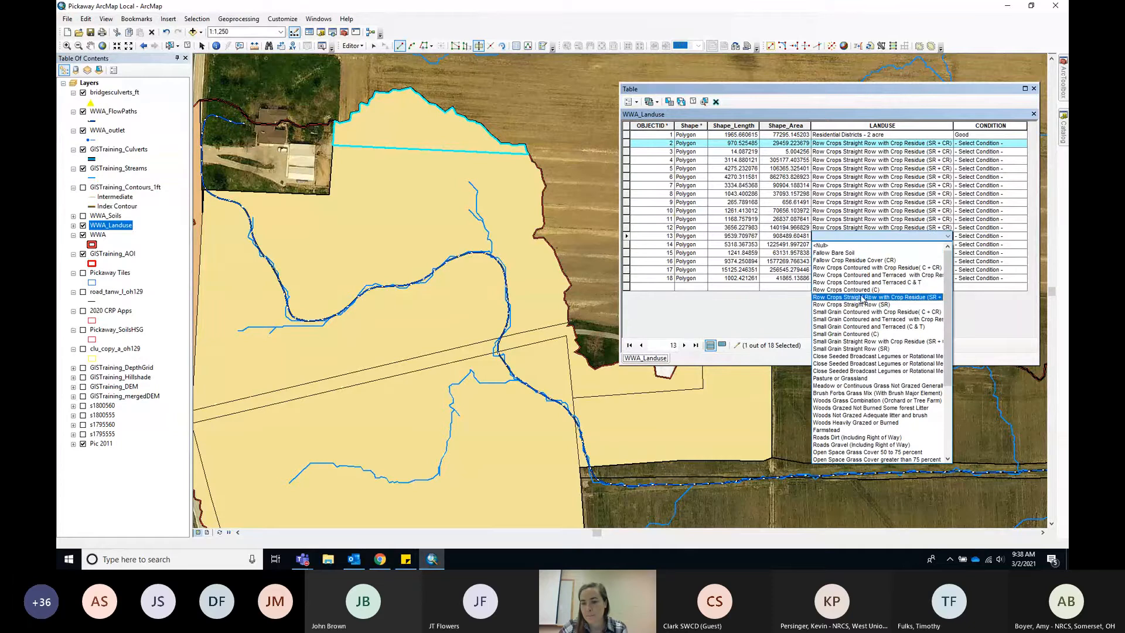
pyautogui.click(872, 298)
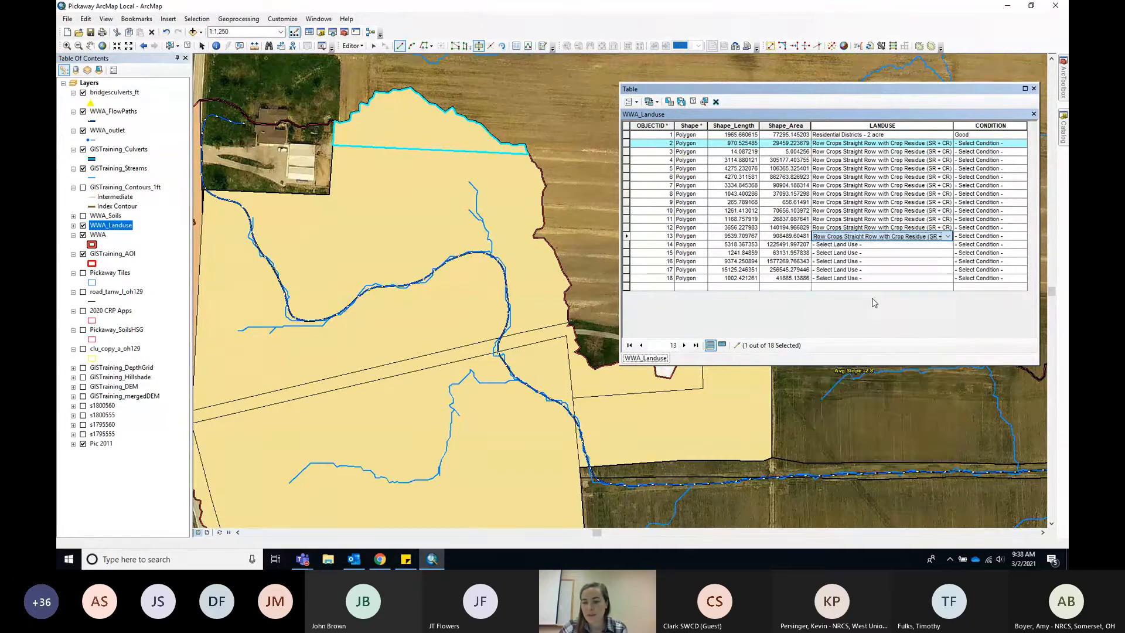
# Step: Assign Row Crops Straight Row with Crop Residue (SR + CR) as the land use of records 14 through 18
pyautogui.click(855, 244)
pyautogui.click(872, 302)
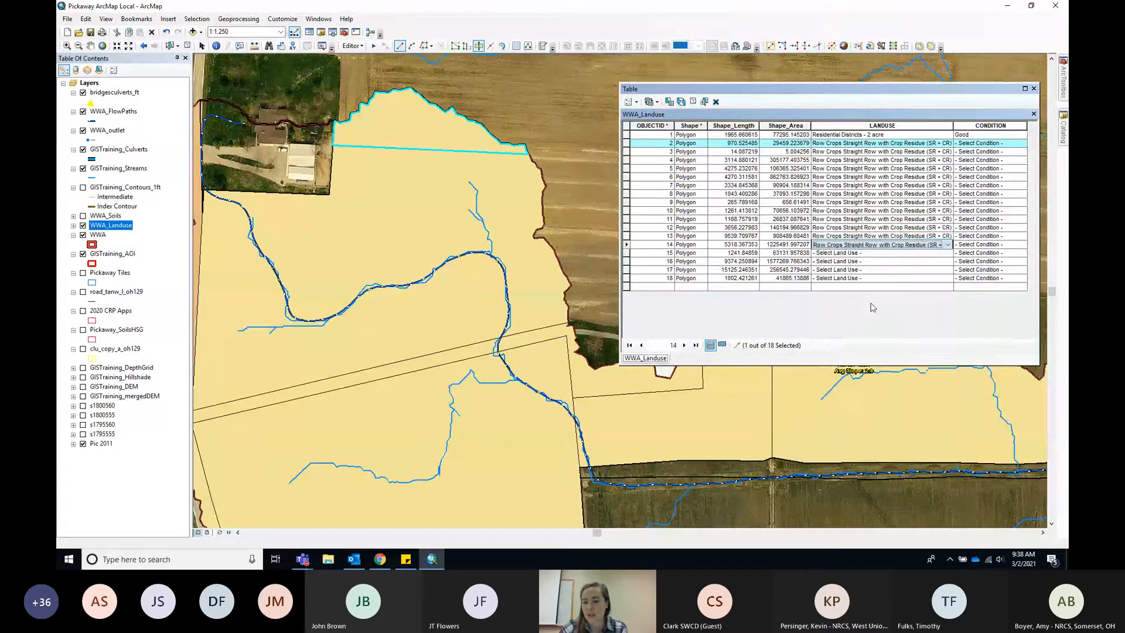
pyautogui.click(856, 254)
pyautogui.click(872, 315)
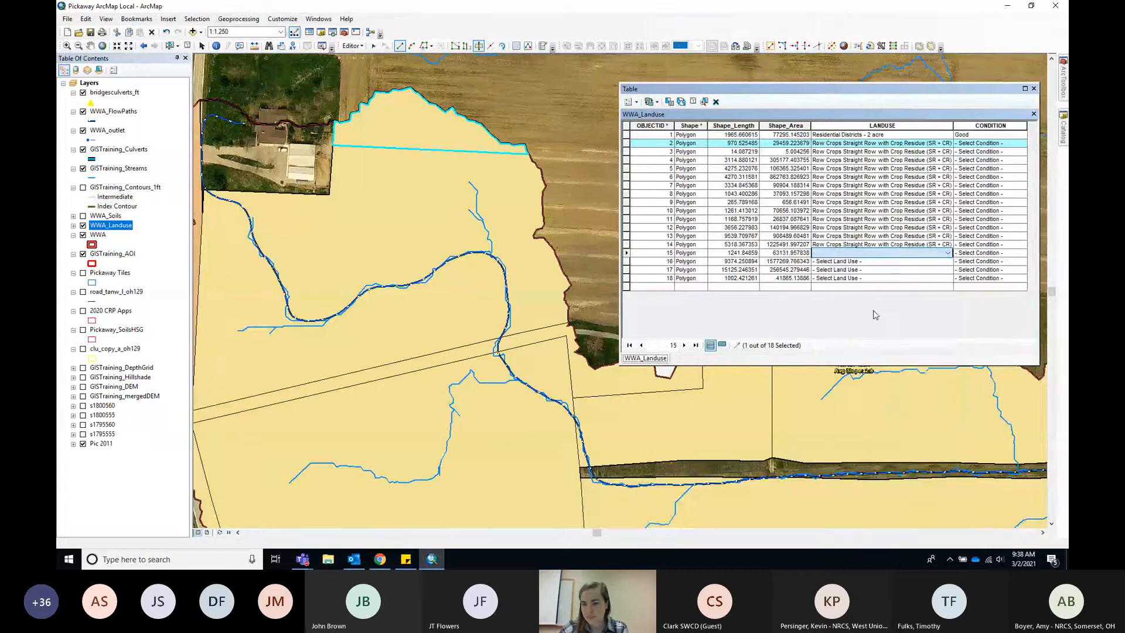
pyautogui.click(855, 261)
pyautogui.click(871, 322)
pyautogui.click(855, 270)
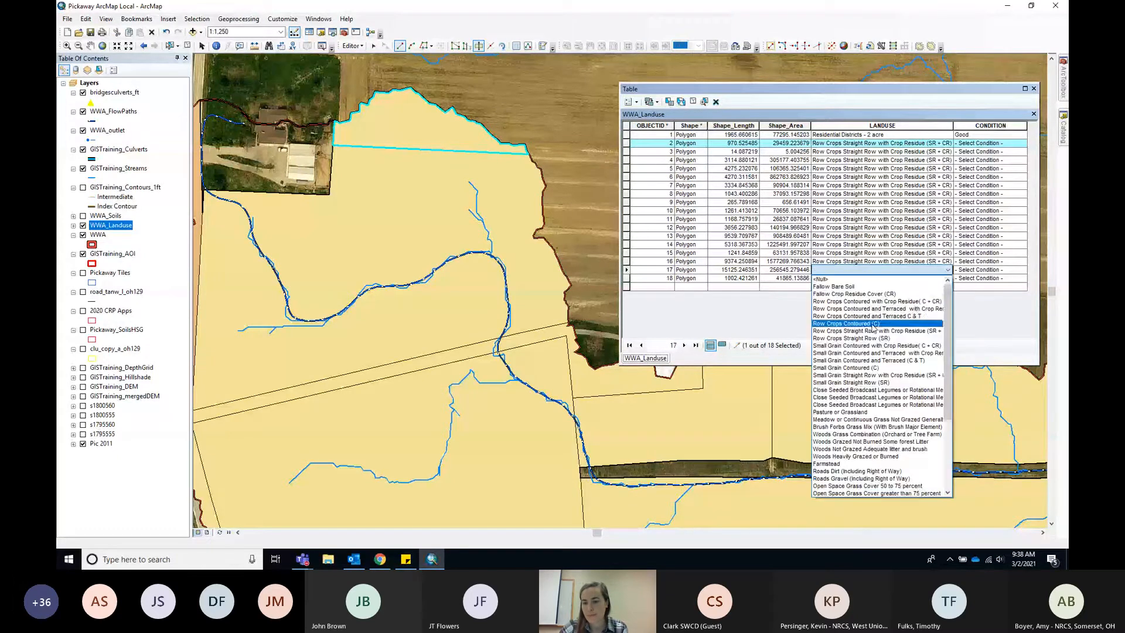
pyautogui.click(873, 330)
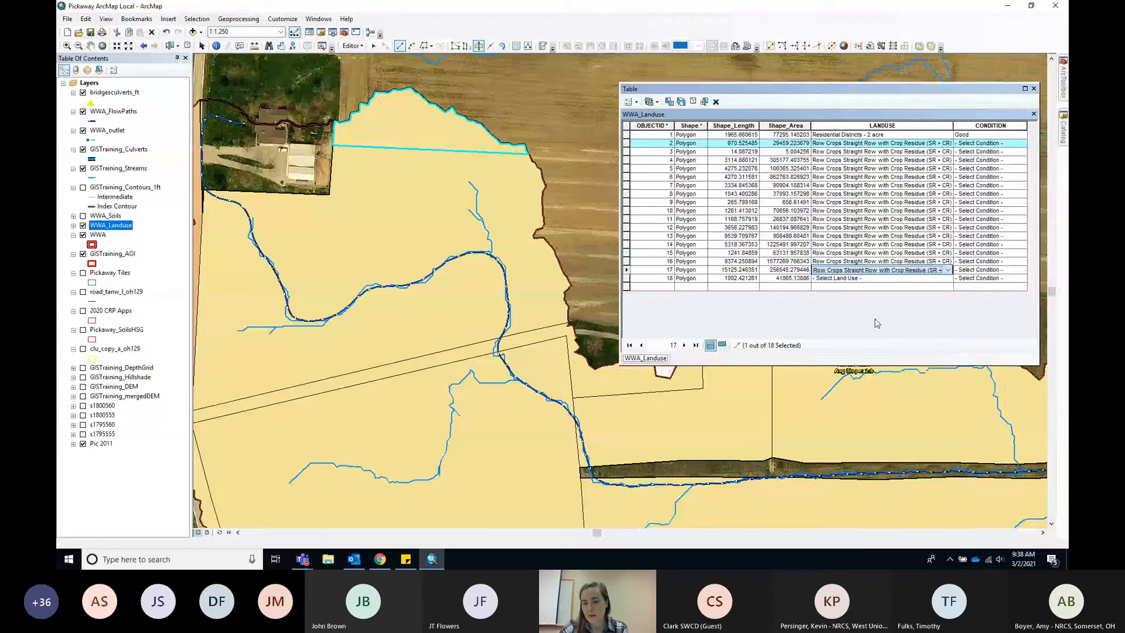
pyautogui.click(867, 278)
pyautogui.click(873, 339)
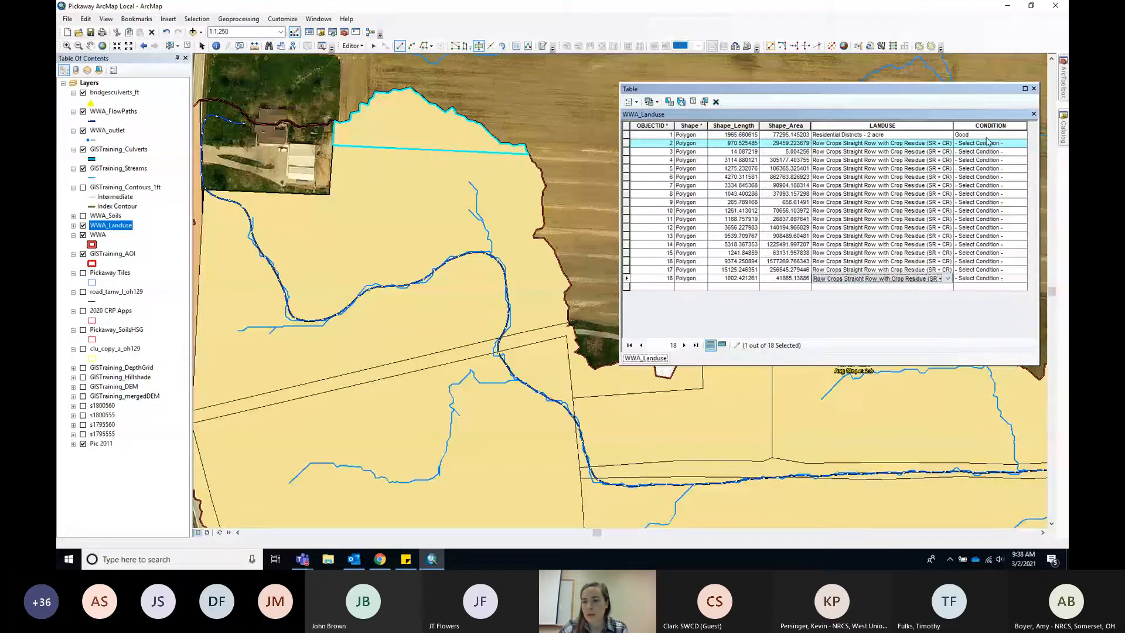
# Step: Set CONDITION to Good for the row crop records 2 through 8 in the WWA_Landuse table
pyautogui.click(987, 144)
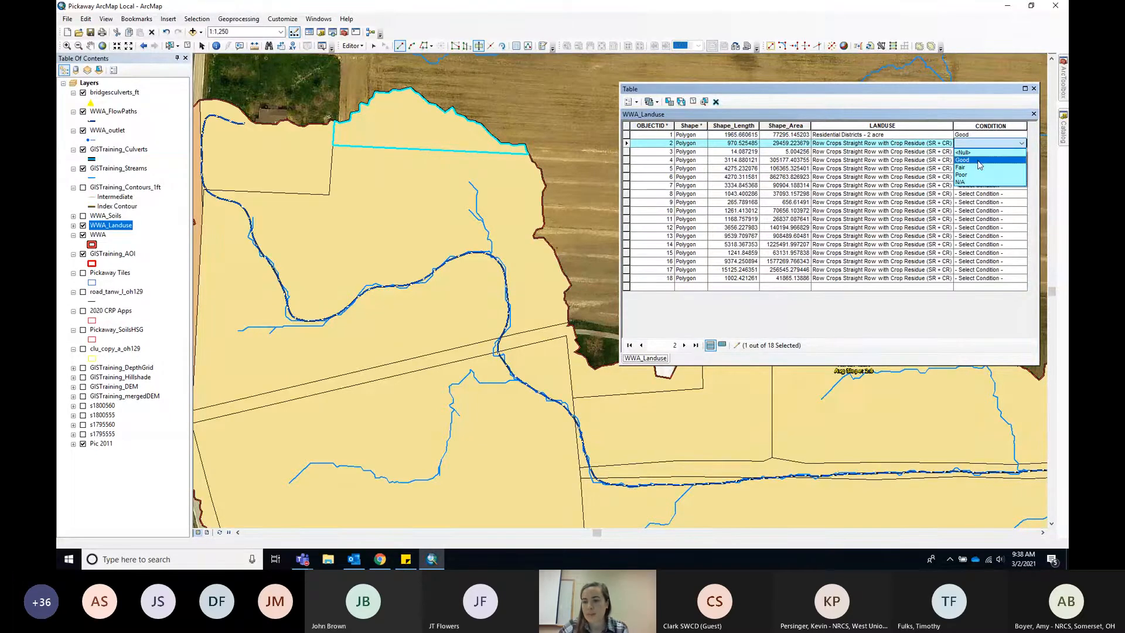
pyautogui.click(979, 165)
pyautogui.click(977, 162)
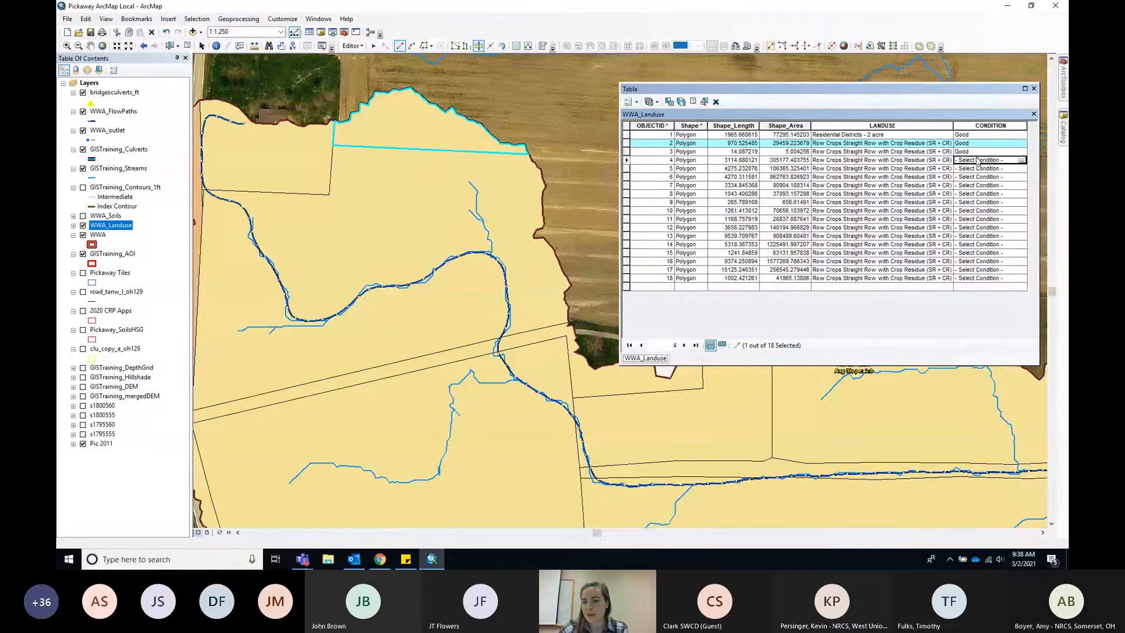
pyautogui.click(977, 162)
pyautogui.click(979, 177)
pyautogui.click(978, 168)
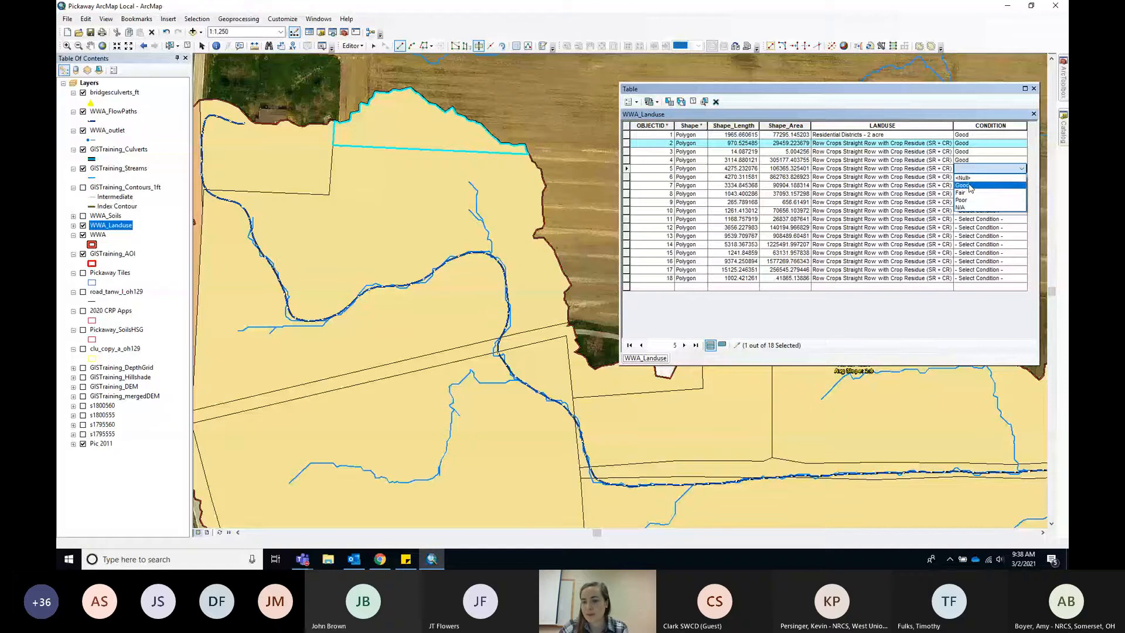
pyautogui.click(971, 186)
pyautogui.click(974, 194)
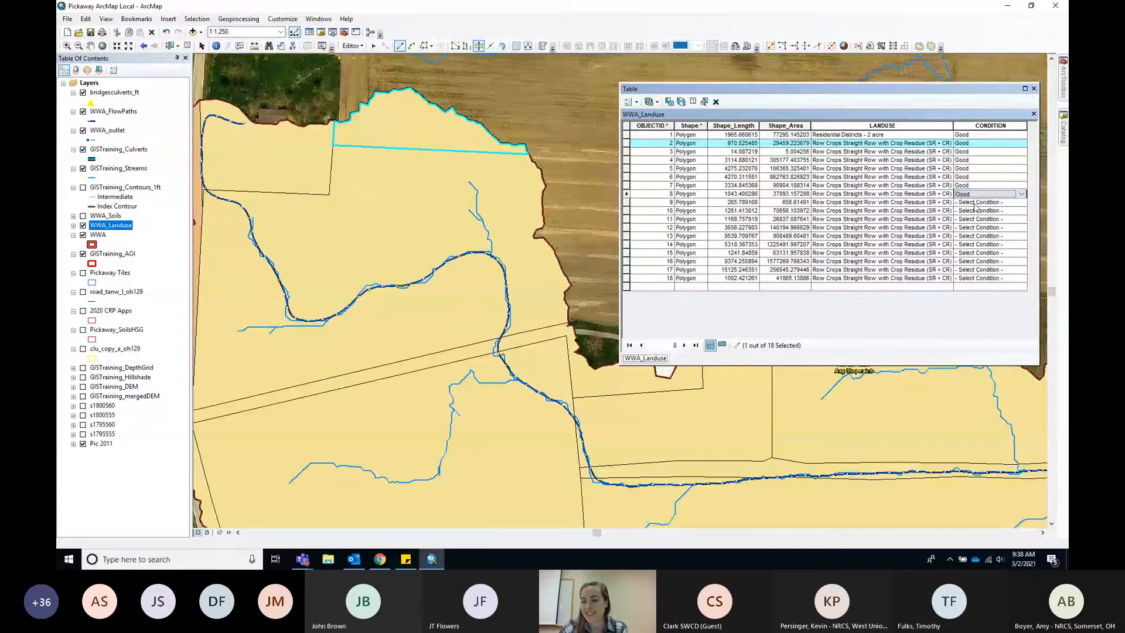
# Step: Assign the Good condition to WWA_Landuse records 9 through 13
pyautogui.click(974, 203)
pyautogui.click(974, 218)
pyautogui.click(974, 211)
pyautogui.click(974, 228)
pyautogui.click(974, 219)
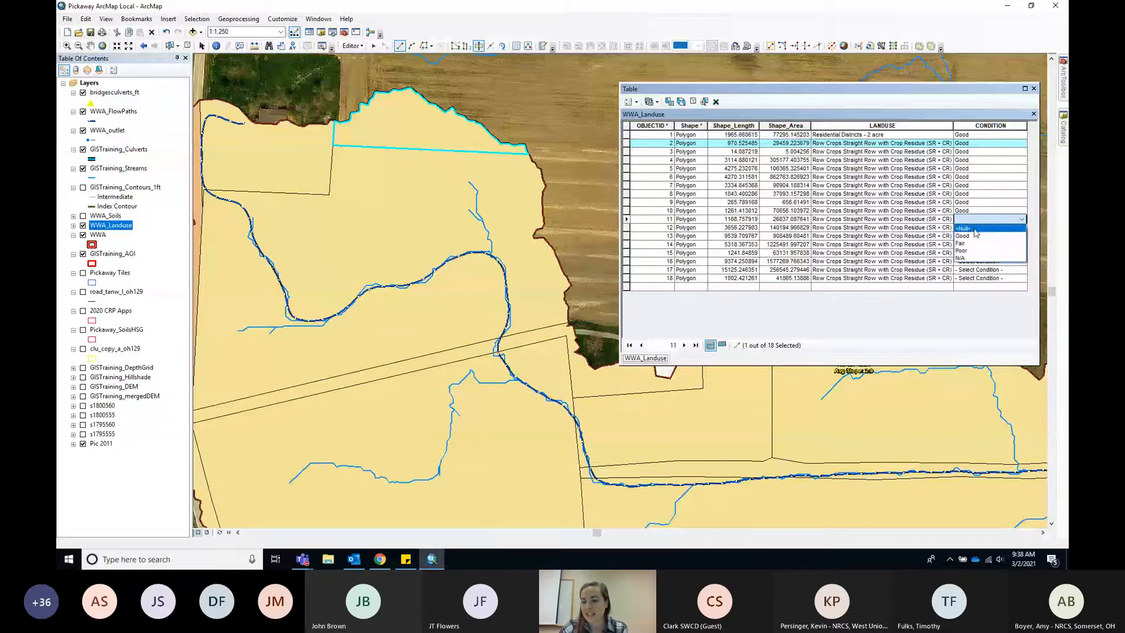
pyautogui.click(974, 235)
pyautogui.click(974, 227)
pyautogui.click(974, 244)
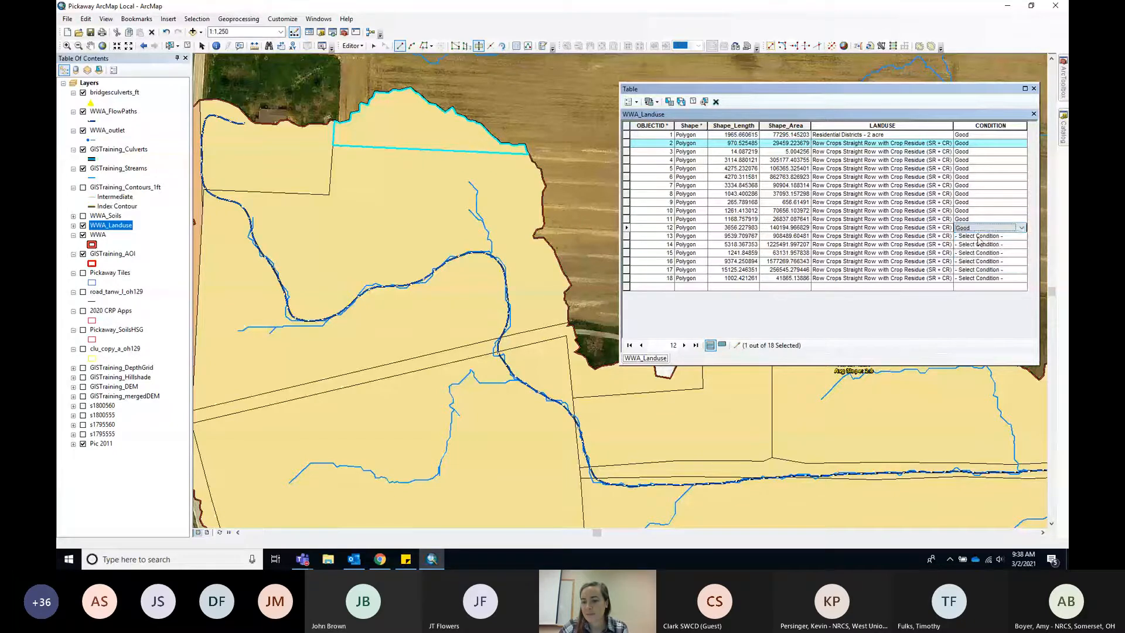
pyautogui.click(974, 236)
pyautogui.click(980, 253)
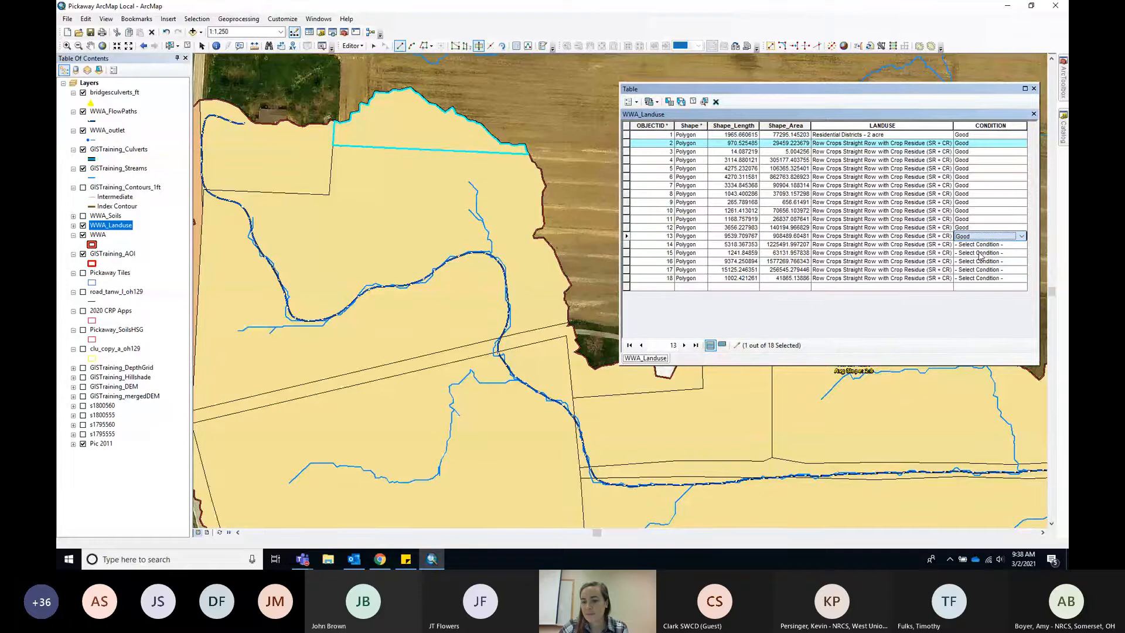
# Step: Set the condition of the remaining land use records, 14 through 18, to Good
pyautogui.click(980, 244)
pyautogui.click(980, 260)
pyautogui.click(980, 252)
pyautogui.click(980, 270)
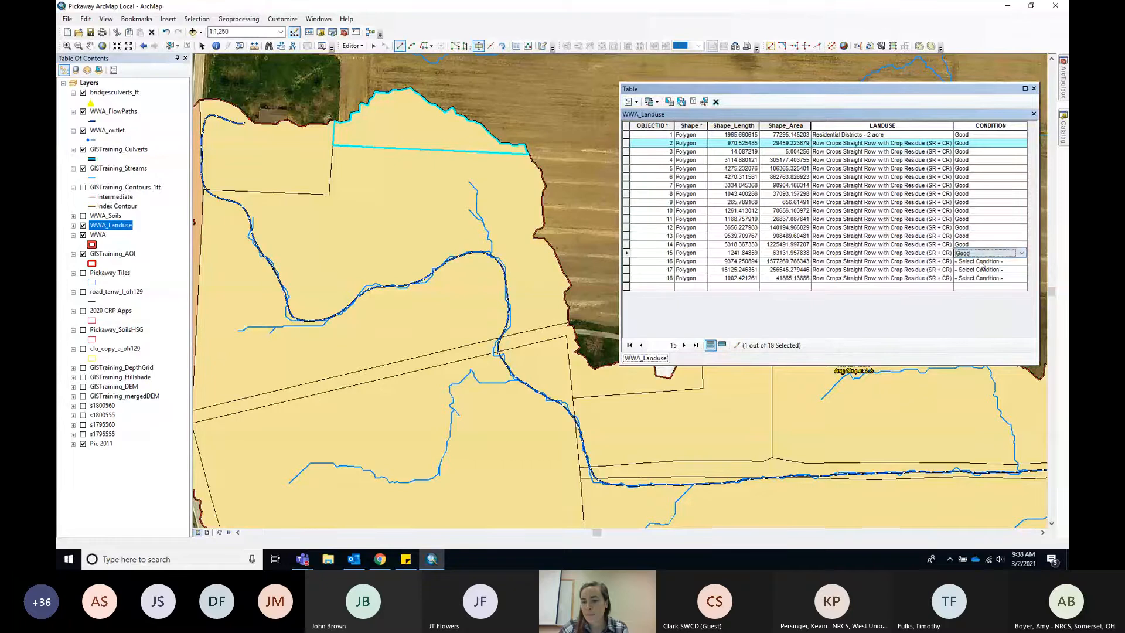
pyautogui.click(980, 261)
pyautogui.click(980, 277)
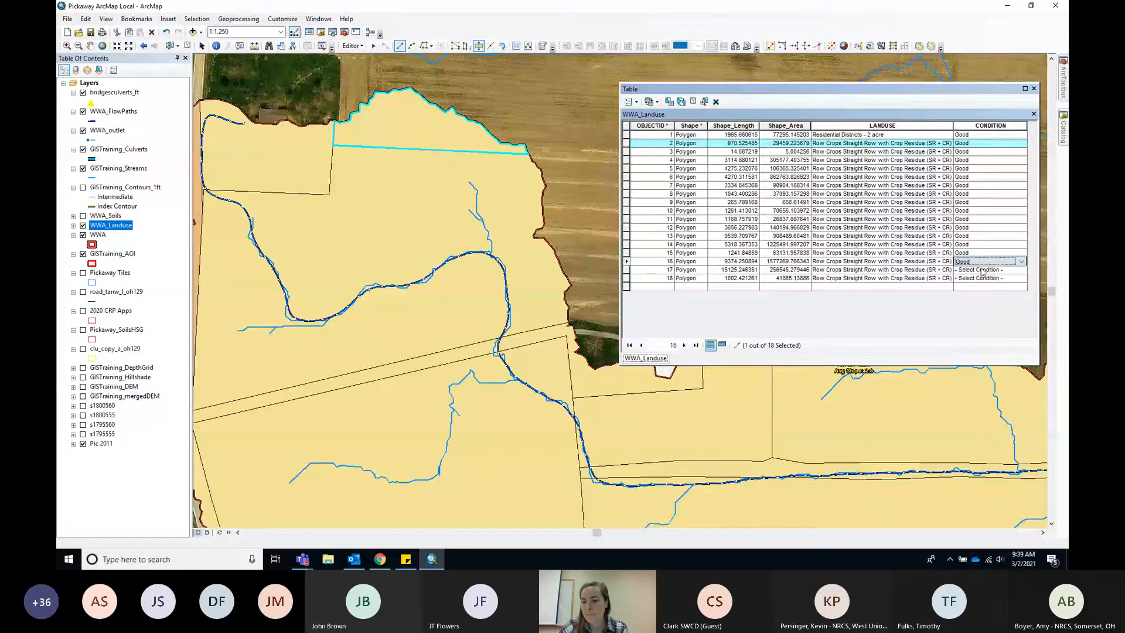
pyautogui.click(981, 269)
pyautogui.click(981, 286)
pyautogui.click(981, 278)
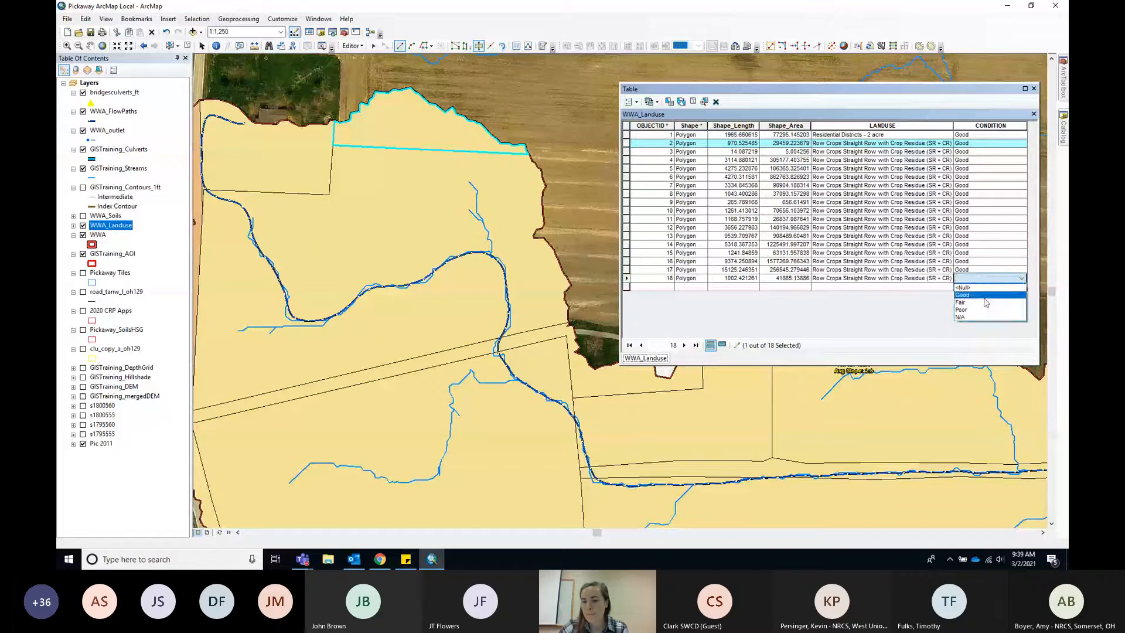
pyautogui.click(981, 294)
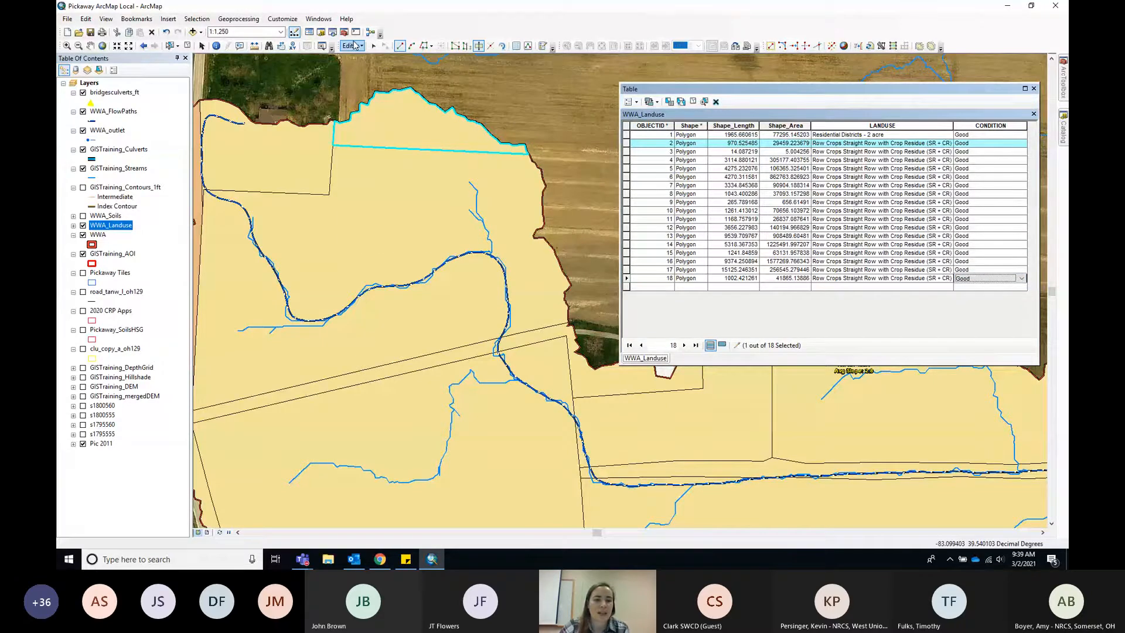
# Step: Stop the editing session and close the WWA_Landuse attribute table
pyautogui.click(353, 45)
pyautogui.click(352, 46)
pyautogui.click(351, 47)
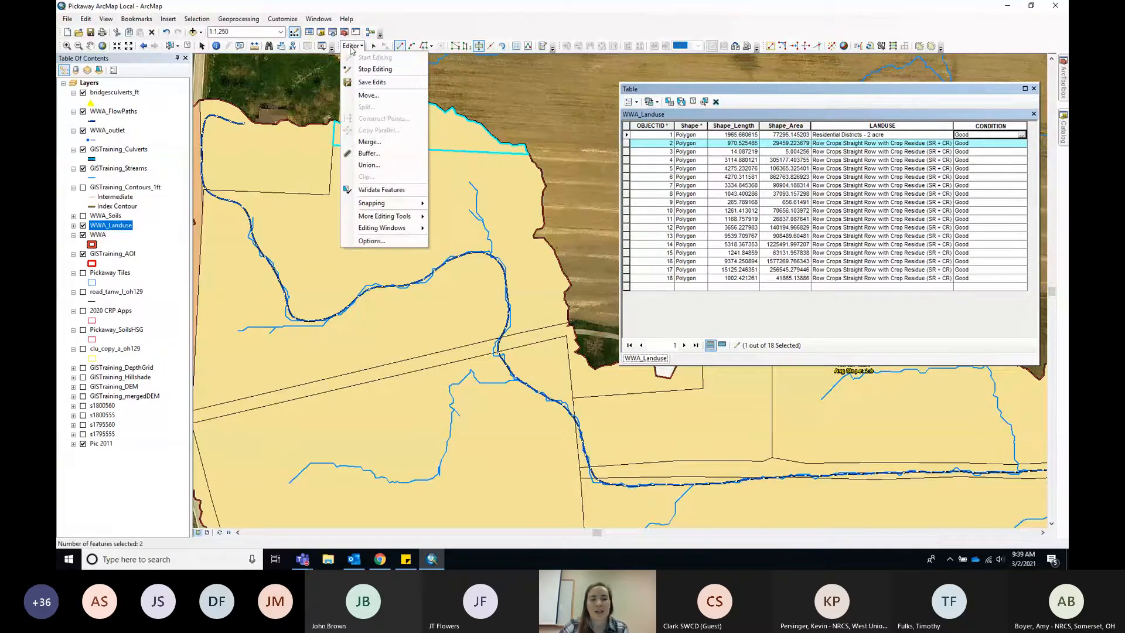
pyautogui.click(375, 69)
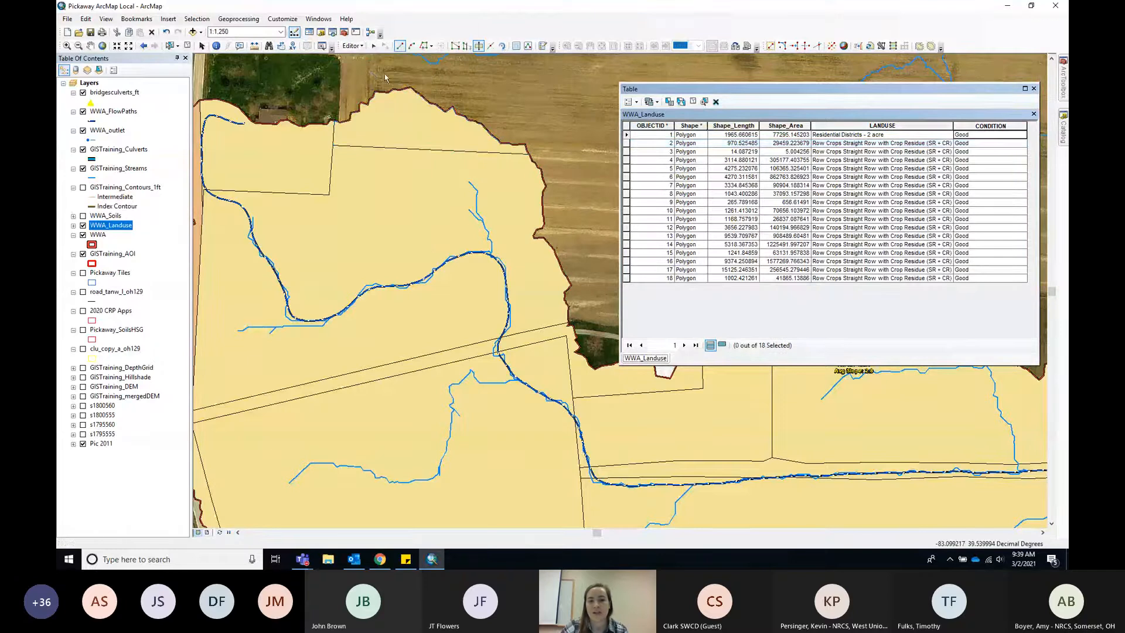
pyautogui.click(1033, 88)
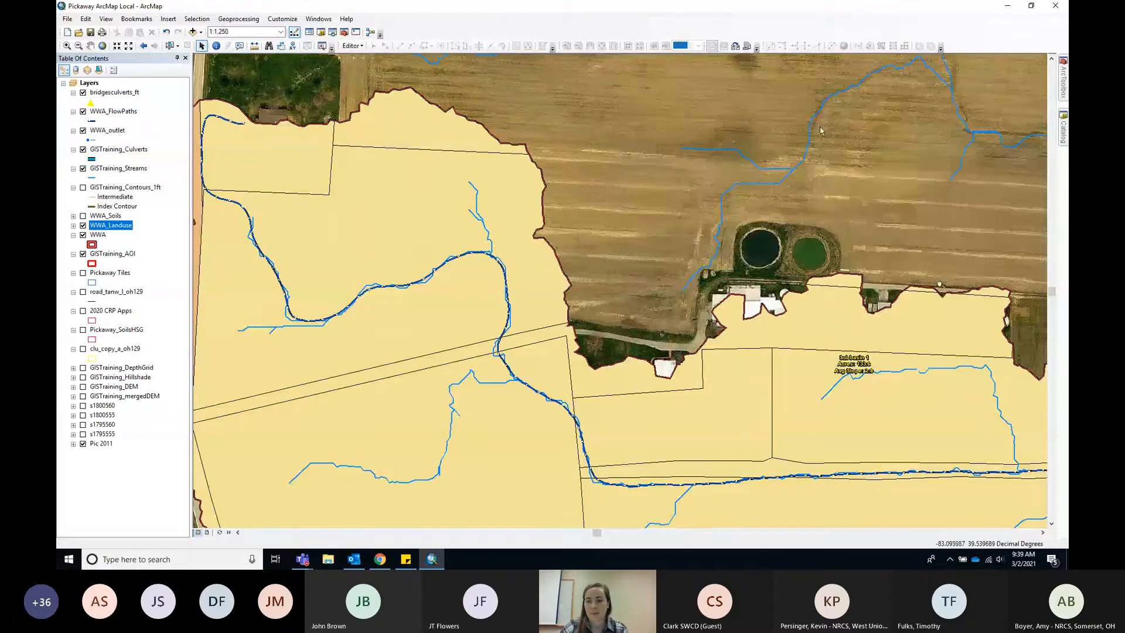
# Step: Run the Calculate Runoff Curve Number tool with WWA as the input watershed
pyautogui.scroll(5, 684, 287)
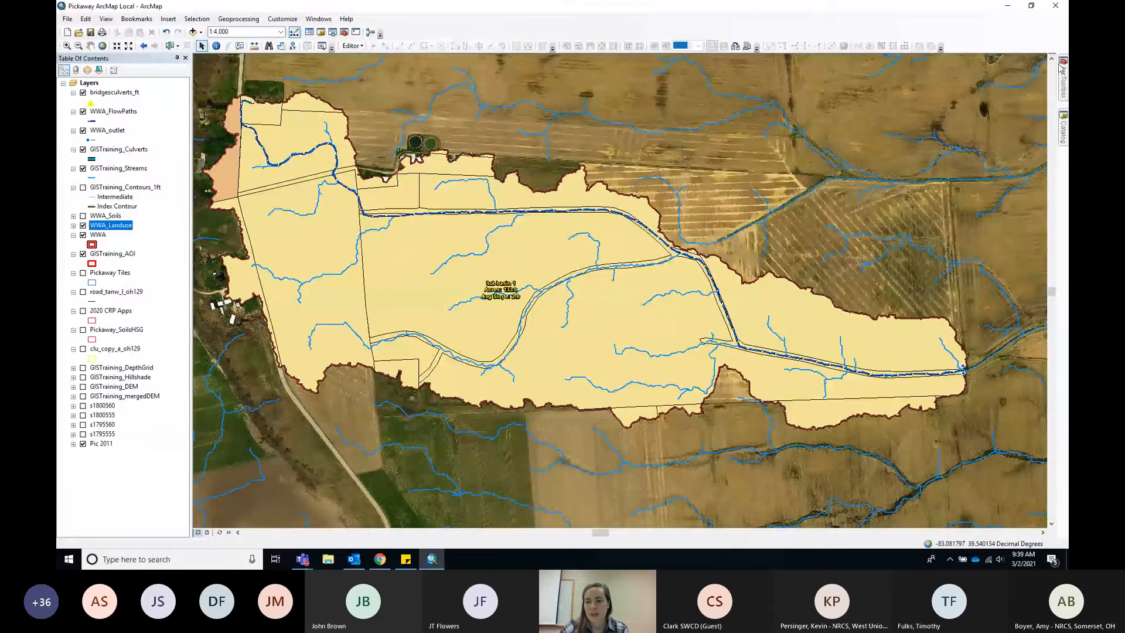
pyautogui.moveTo(1062, 70)
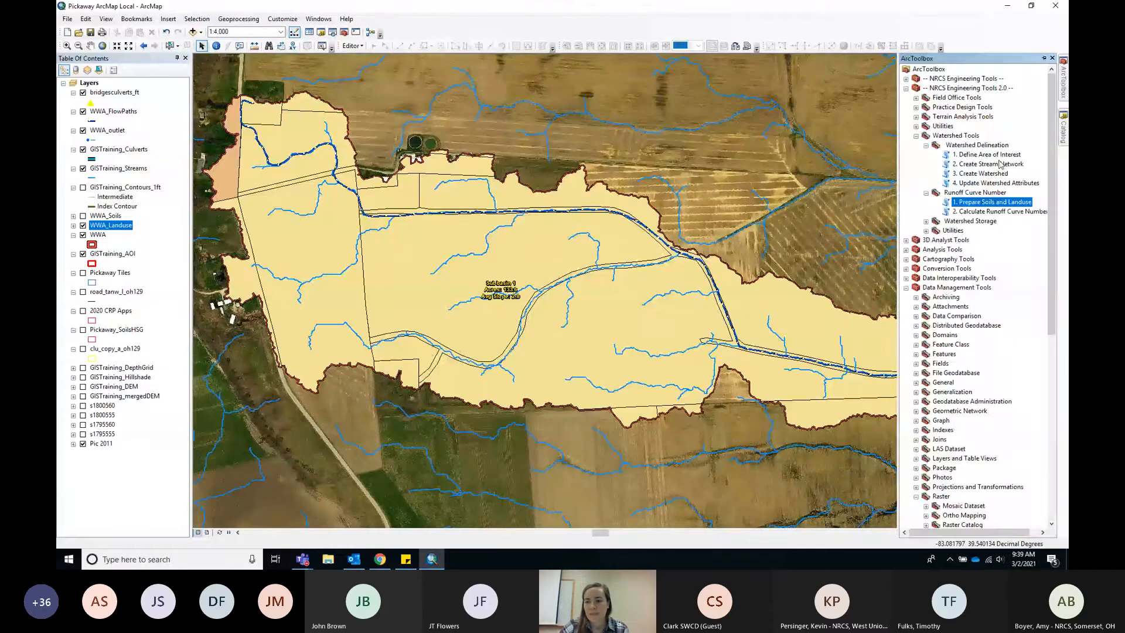
pyautogui.doubleClick(976, 212)
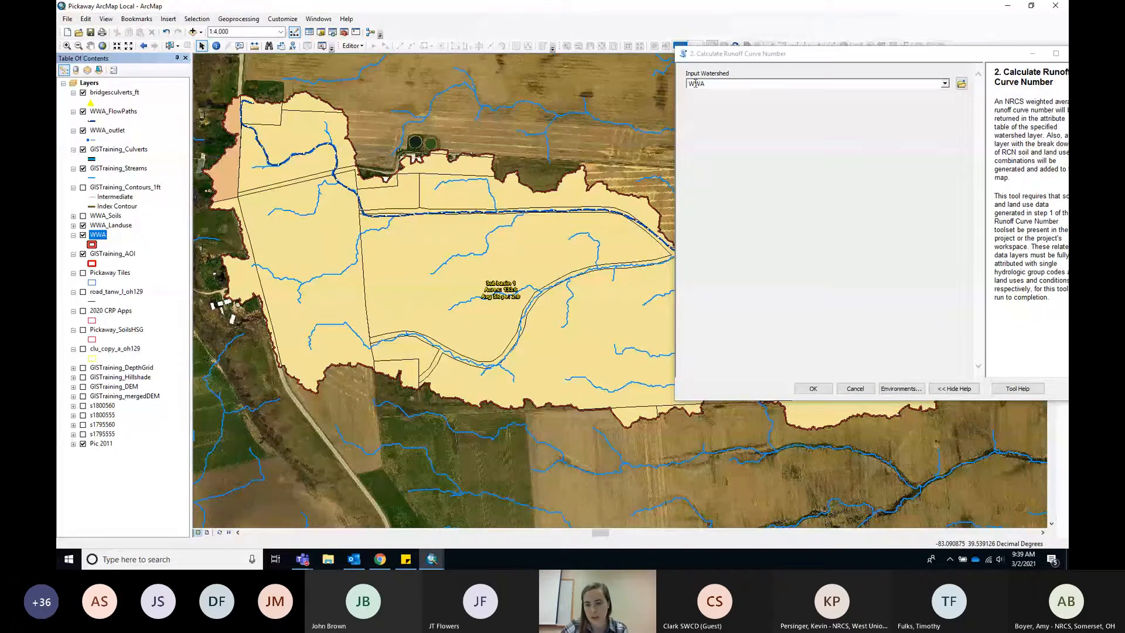
pyautogui.click(813, 389)
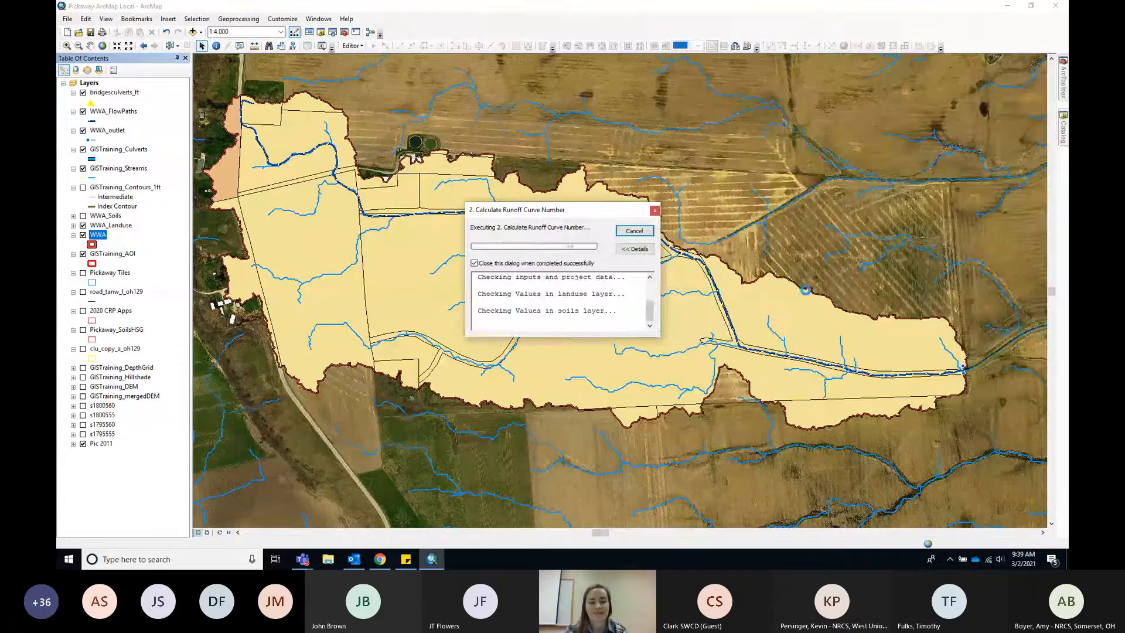
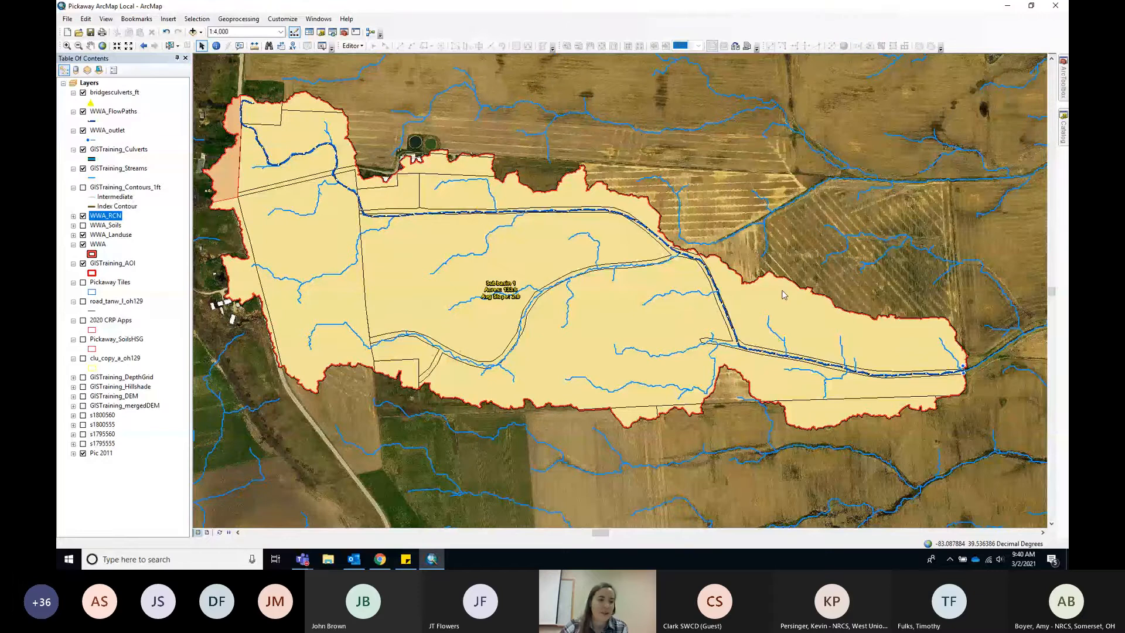
# Step: Hide the WWA_Landuse layer and examine the aerial imagery around the watershed's western end
pyautogui.click(82, 215)
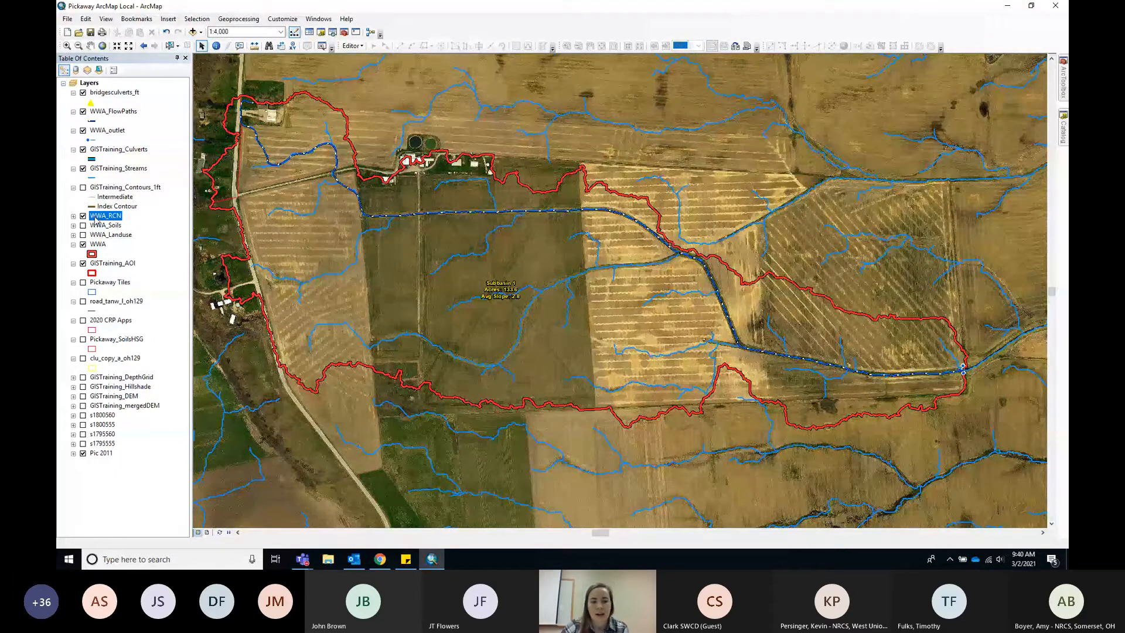
pyautogui.scroll(5, 282, 187)
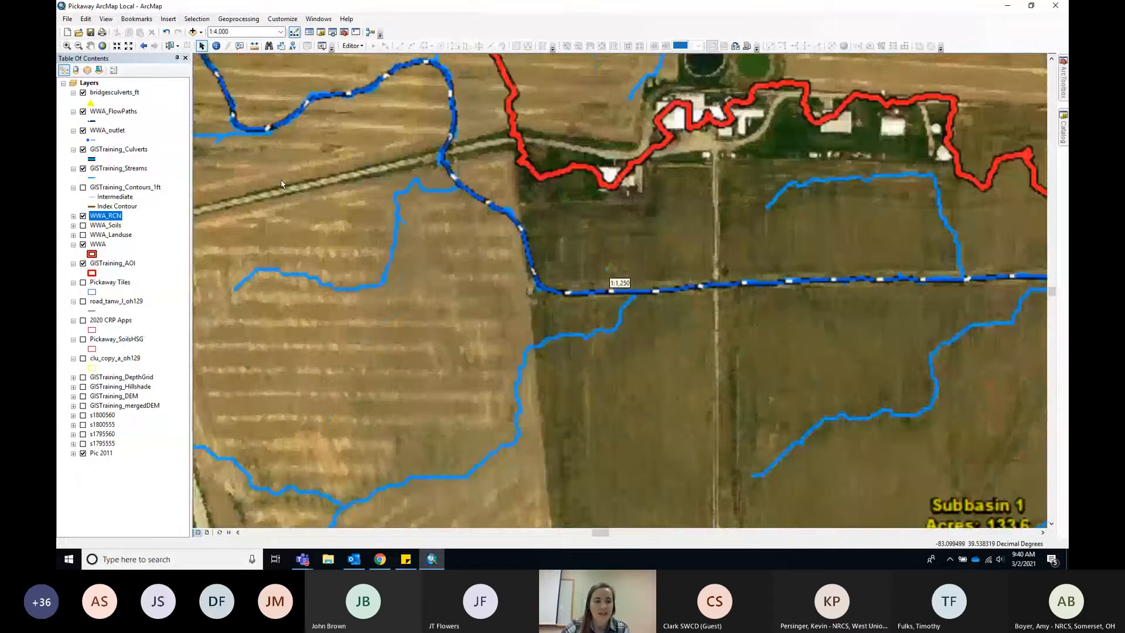
pyautogui.scroll(-4, 283, 184)
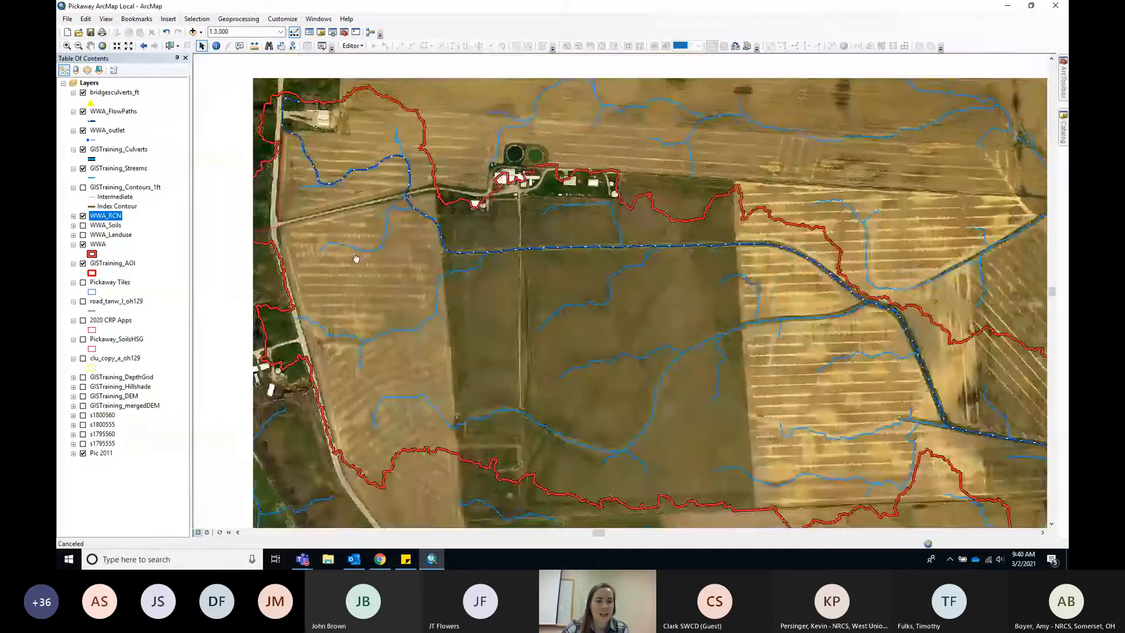
pyautogui.moveTo(356, 258); pyautogui.dragTo(367, 264)
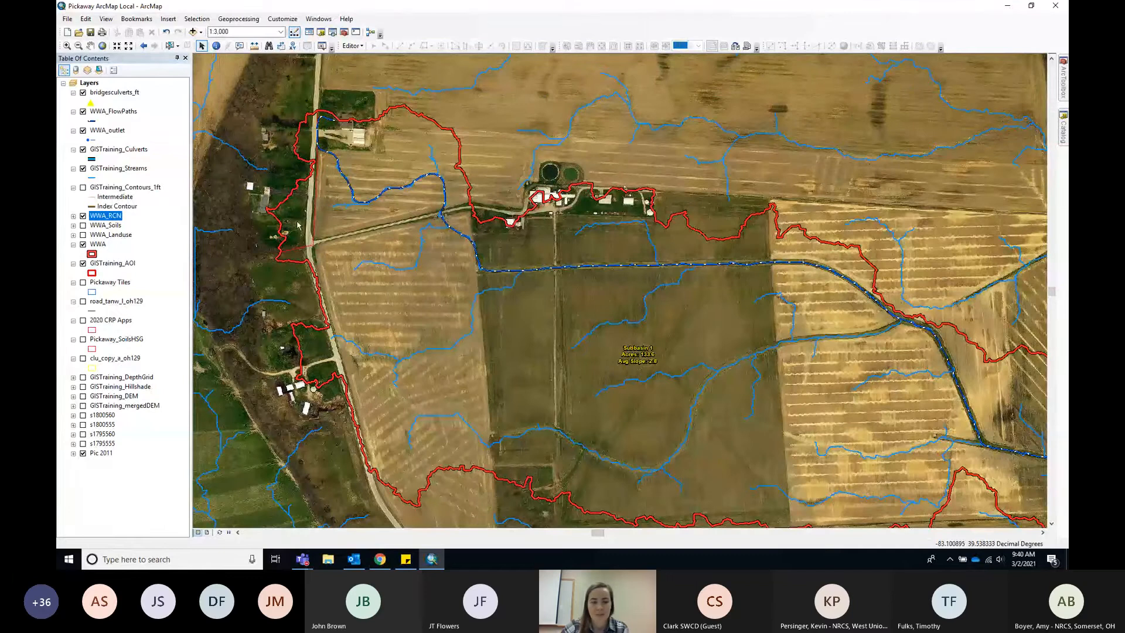
pyautogui.scroll(1, 289, 221)
pyautogui.moveTo(290, 221); pyautogui.dragTo(319, 224)
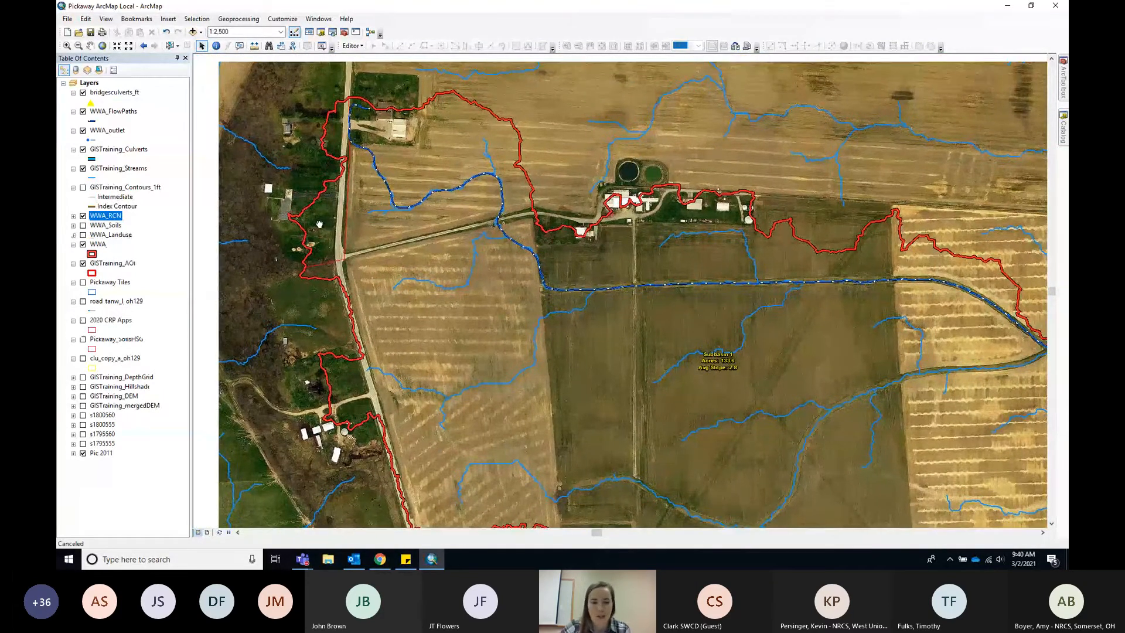
# Step: Review the land use, condition, hydrologic group, curve number and acres in the WWA_RCN attribute table, and close it
pyautogui.scroll(2, 326, 238)
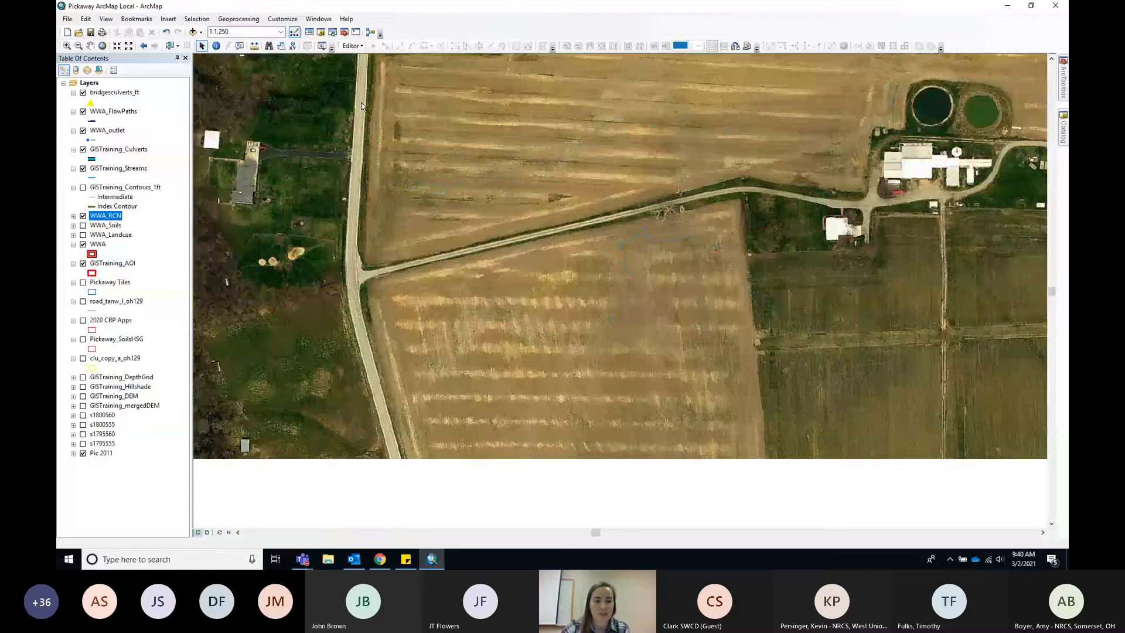
pyautogui.scroll(-1, 321, 148)
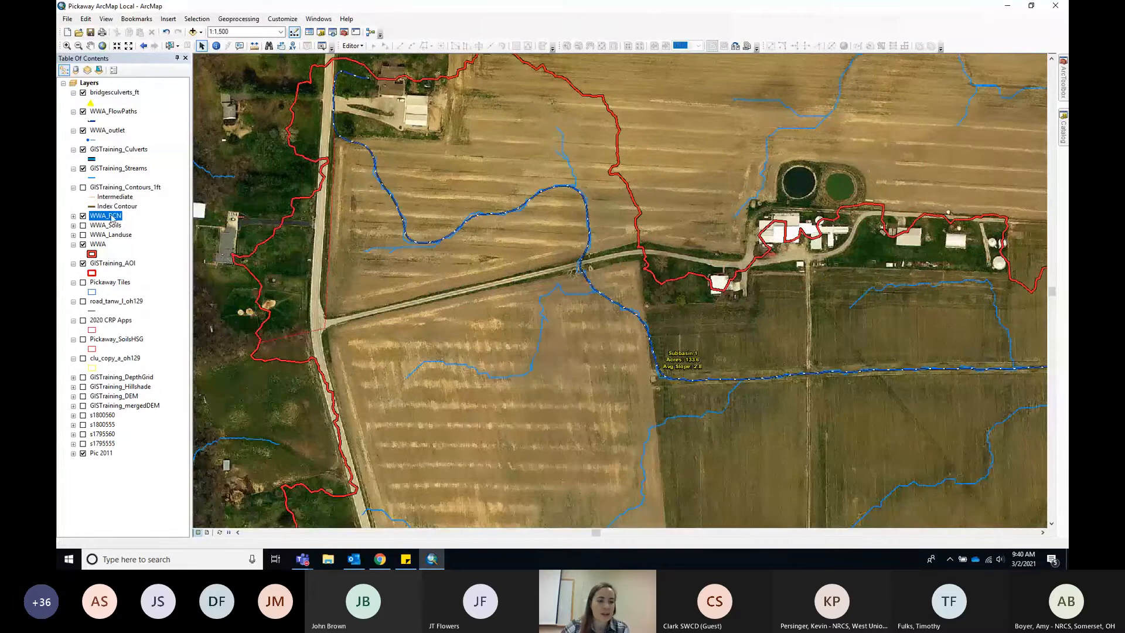
pyautogui.rightClick(112, 216)
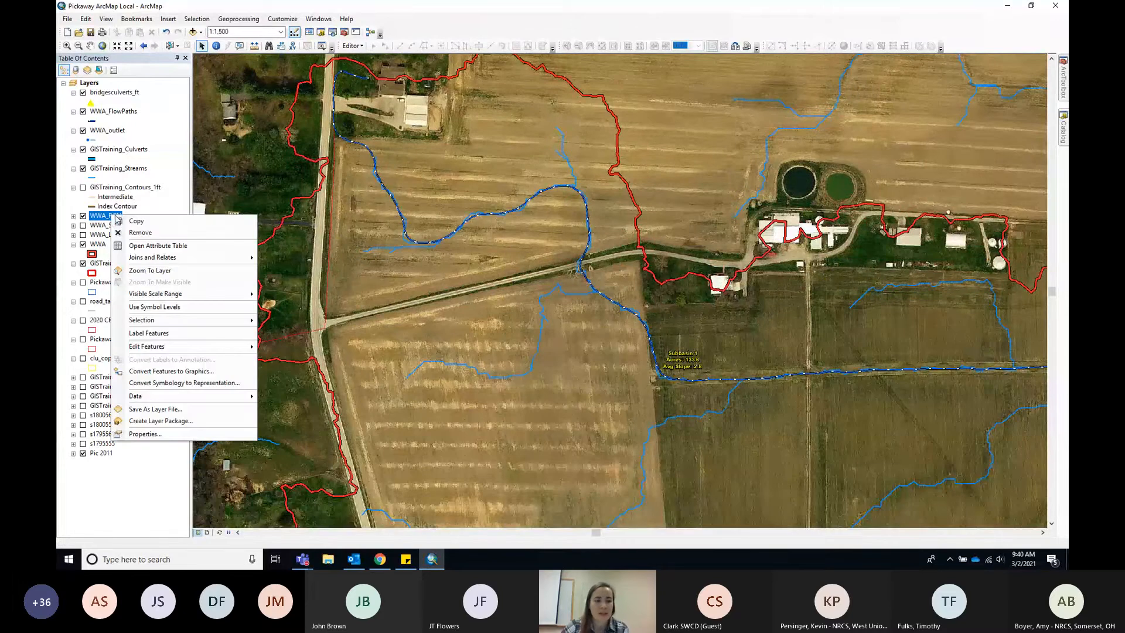
pyautogui.click(141, 246)
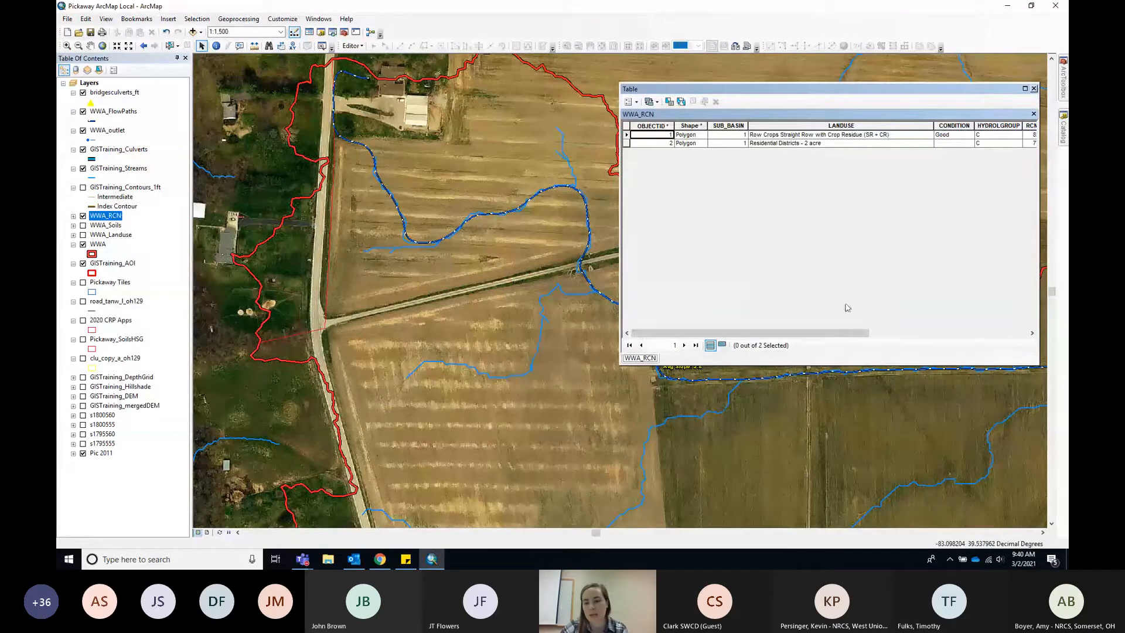
pyautogui.moveTo(836, 338); pyautogui.dragTo(997, 339)
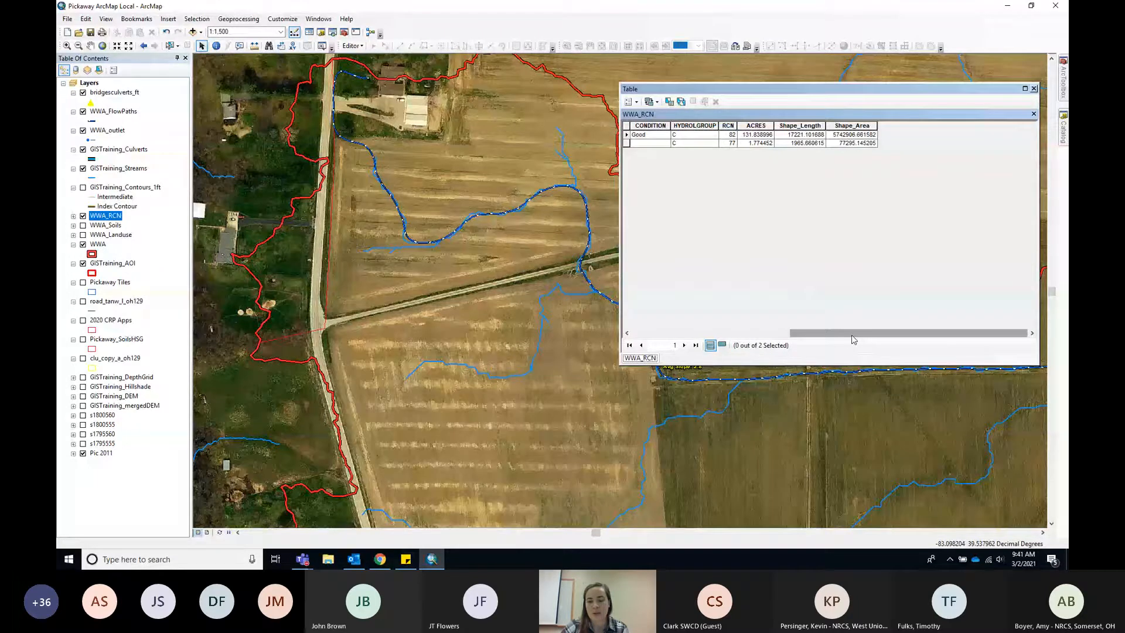
pyautogui.moveTo(852, 340)
pyautogui.mouseDown()
pyautogui.moveTo(834, 346)
pyautogui.moveTo(854, 338)
pyautogui.mouseUp()
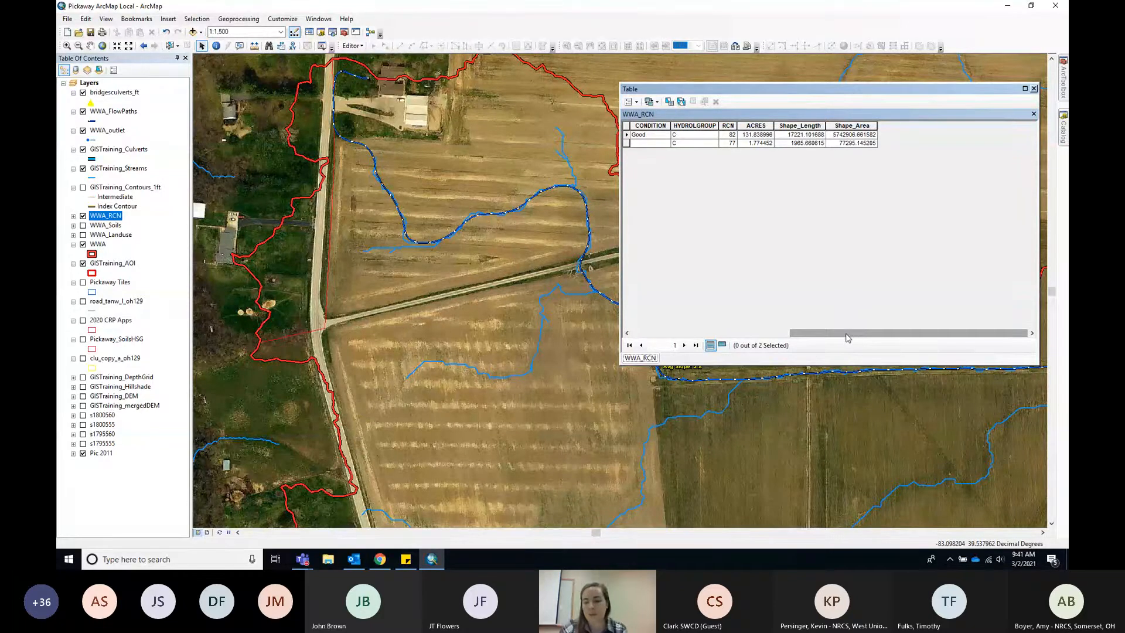
pyautogui.moveTo(846, 338); pyautogui.dragTo(687, 338)
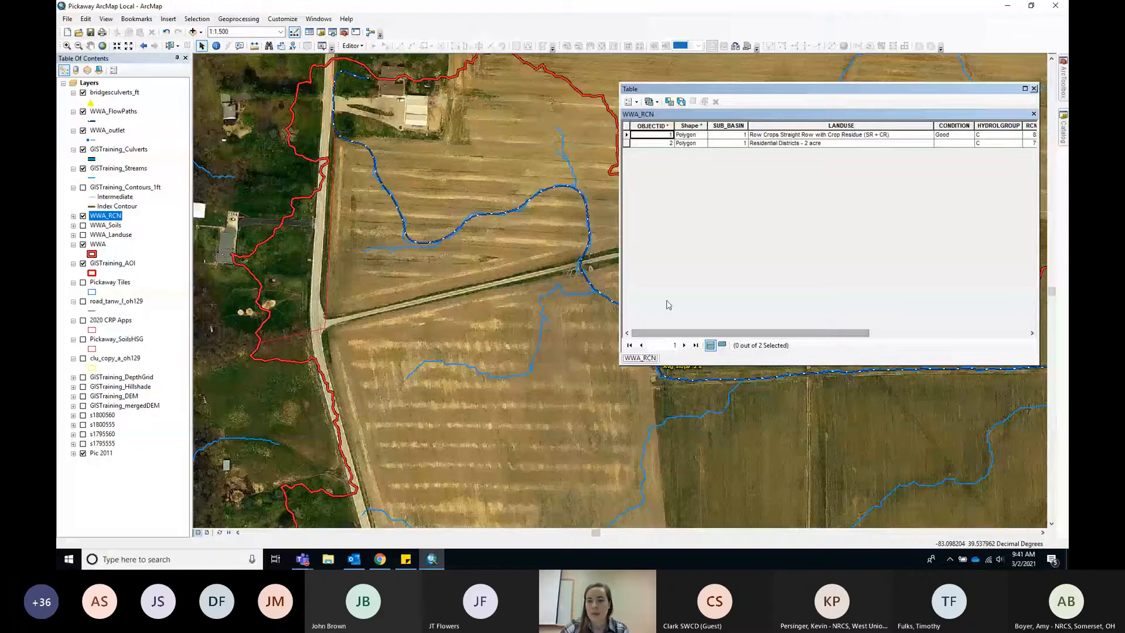
pyautogui.click(1033, 89)
# Step: Symbolize the WWA_RCN layer by unique values of the LANDUSE field, adding all values
pyautogui.rightClick(111, 218)
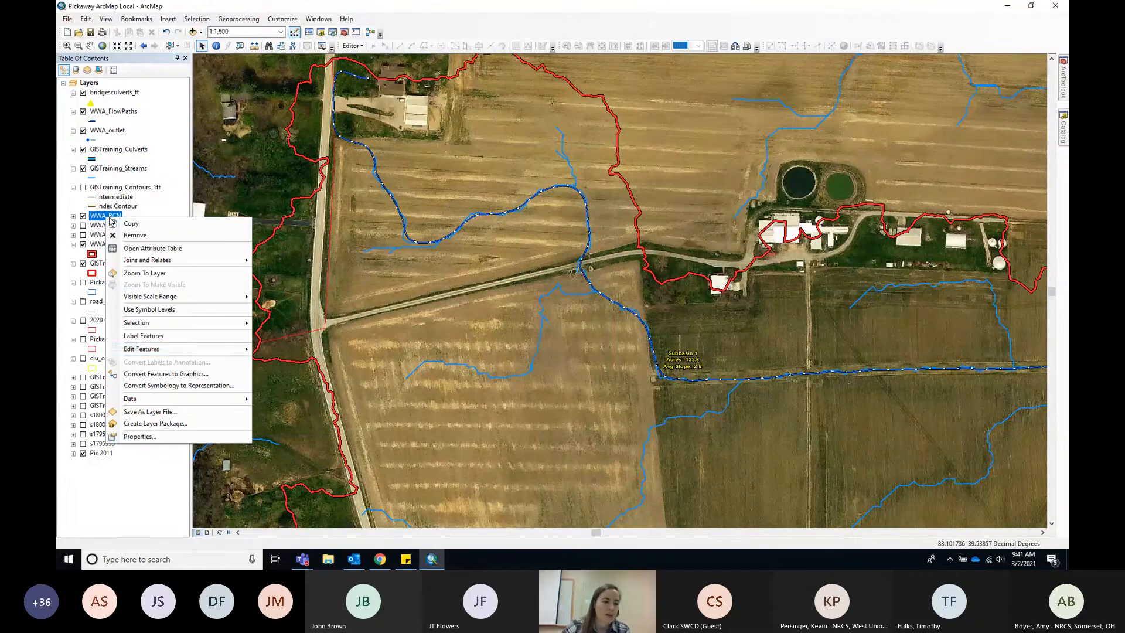
pyautogui.click(164, 435)
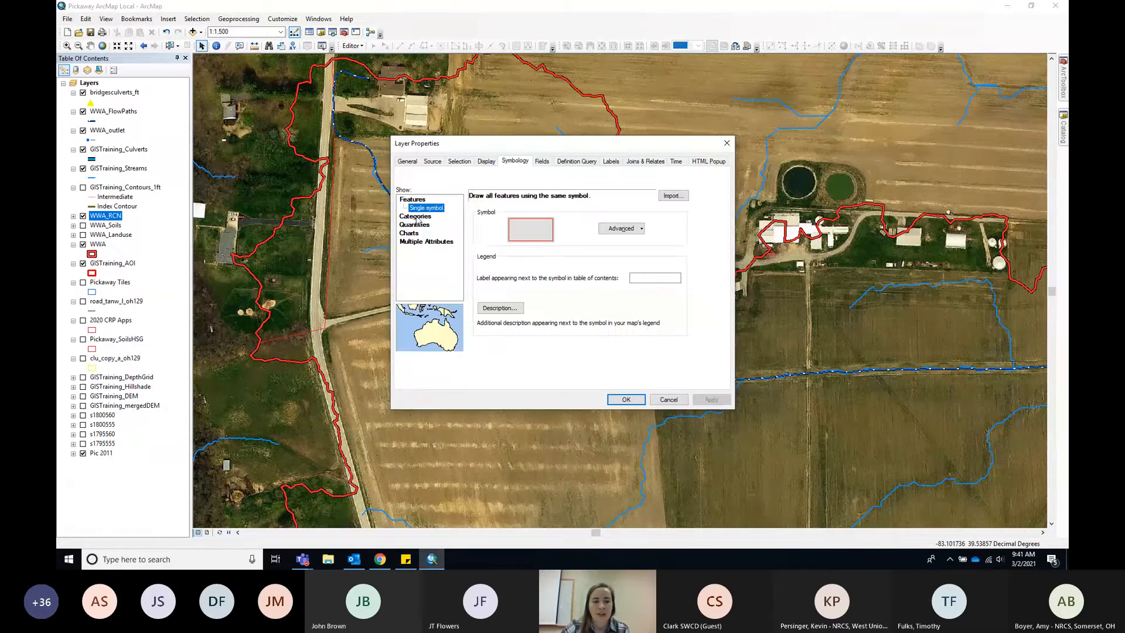
pyautogui.click(417, 216)
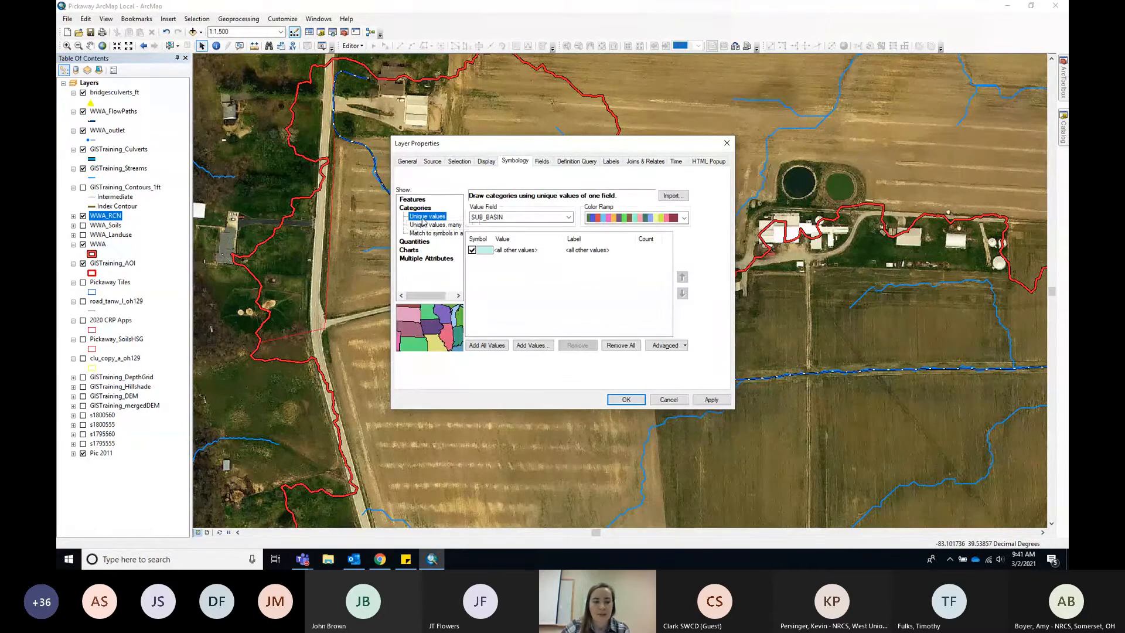
pyautogui.click(524, 217)
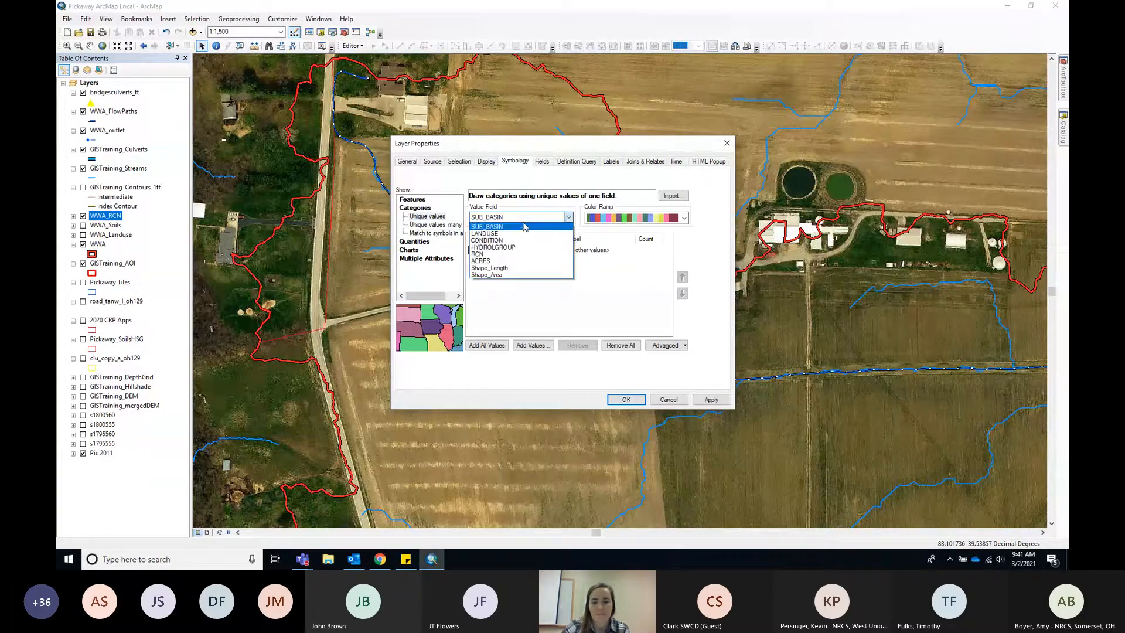
pyautogui.click(484, 233)
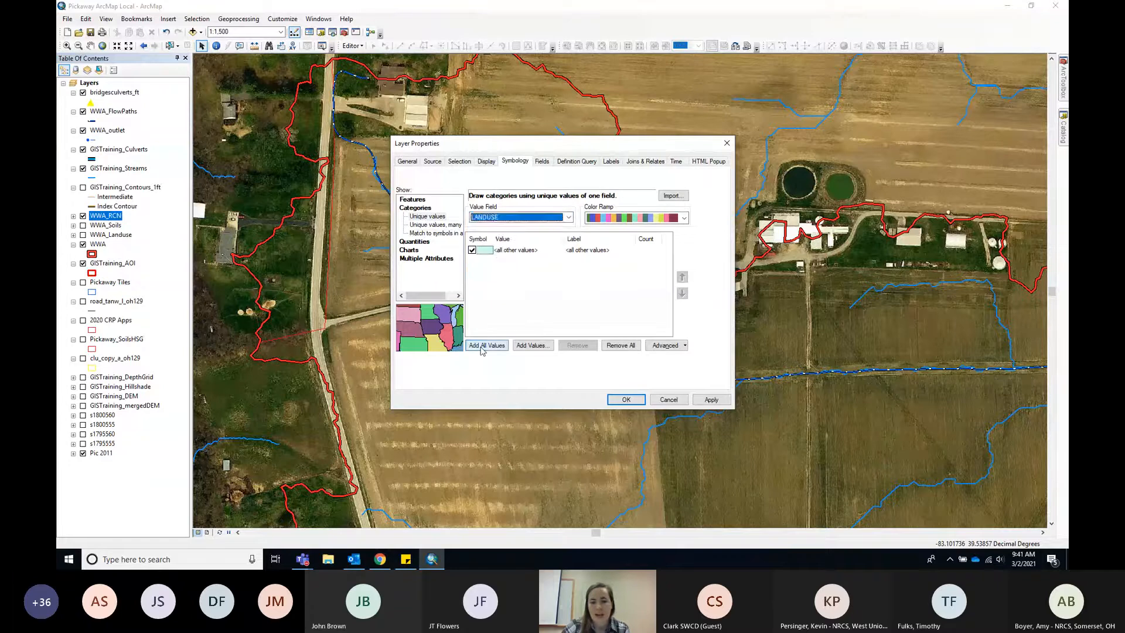
pyautogui.click(482, 346)
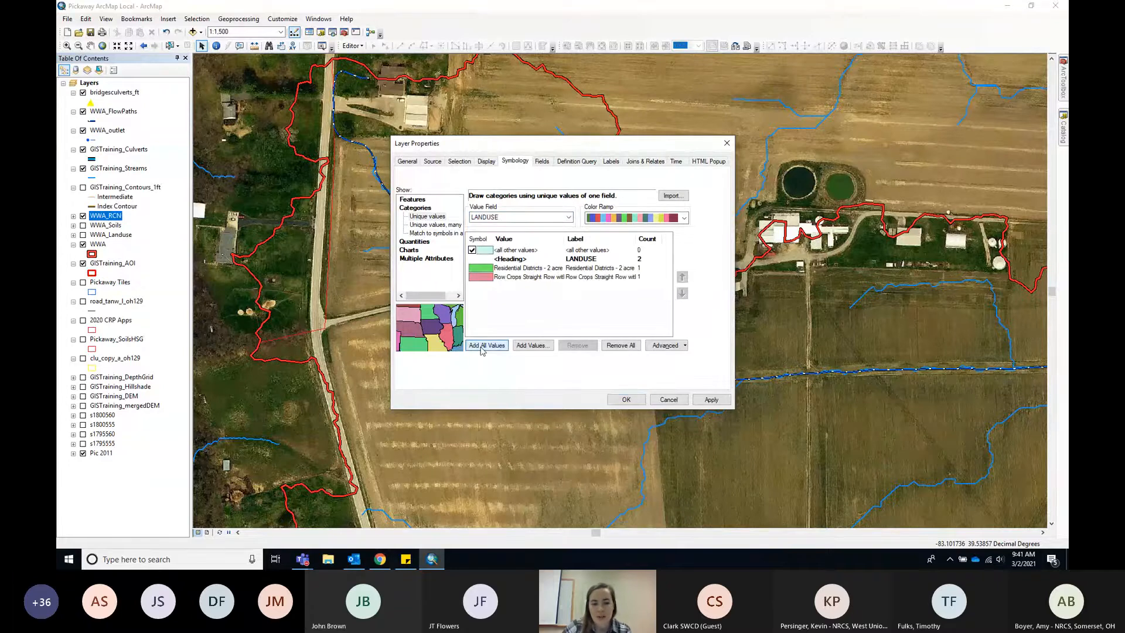
pyautogui.click(482, 270)
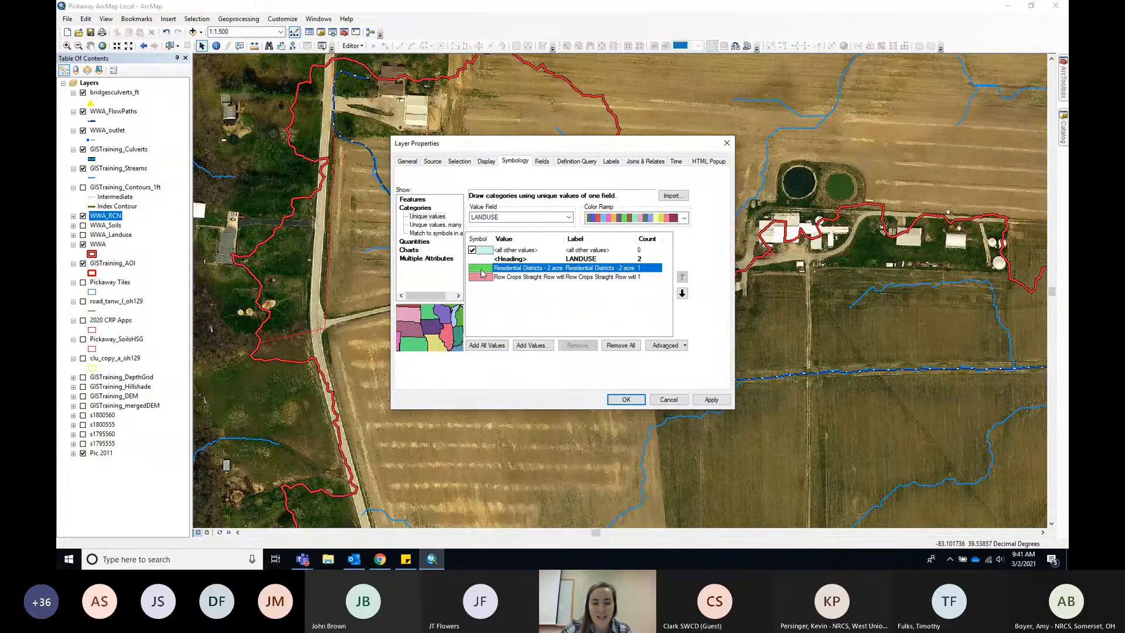
pyautogui.doubleClick(482, 271)
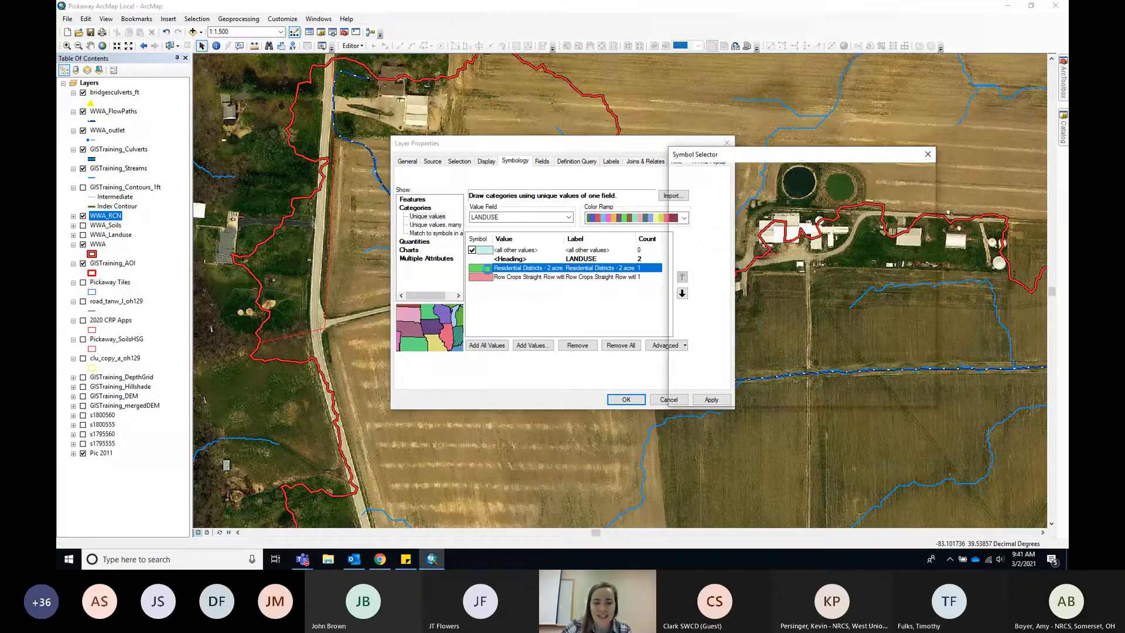
pyautogui.click(932, 154)
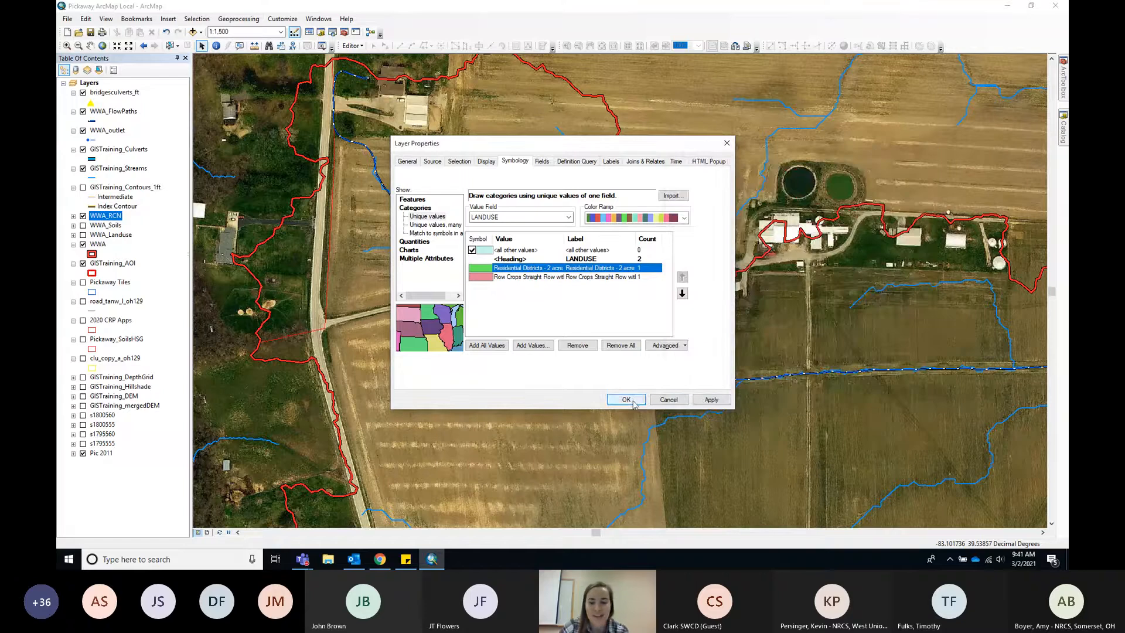
pyautogui.click(625, 399)
pyautogui.scroll(5, 460, 350)
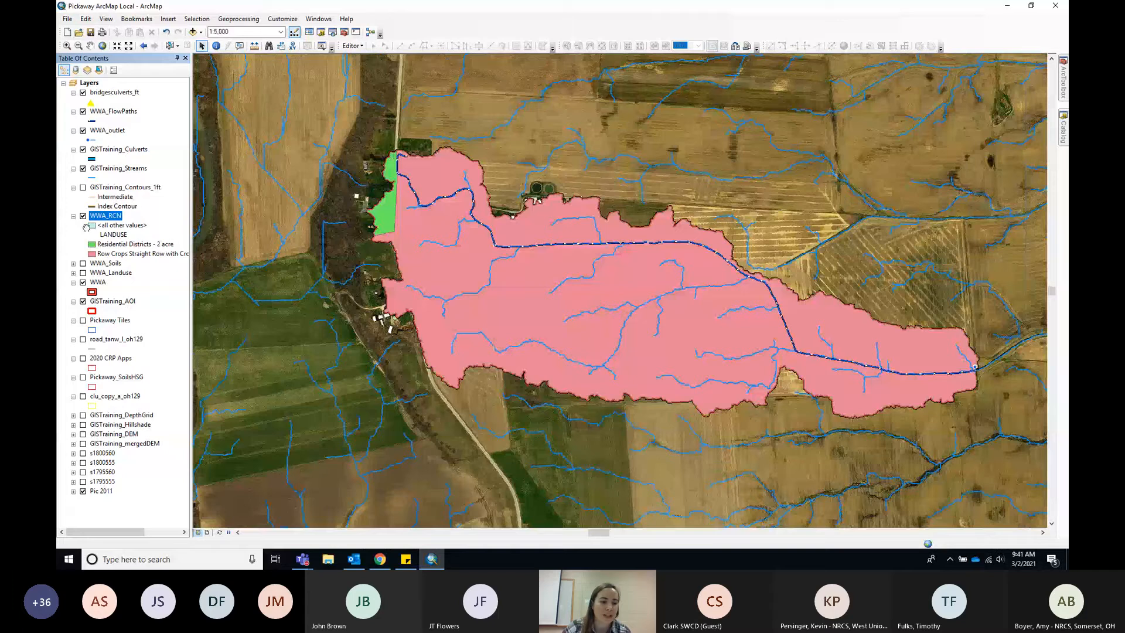
# Step: Label the WWA_RCN features with the LANDUSE field in 12-point Arial
pyautogui.rightClick(106, 216)
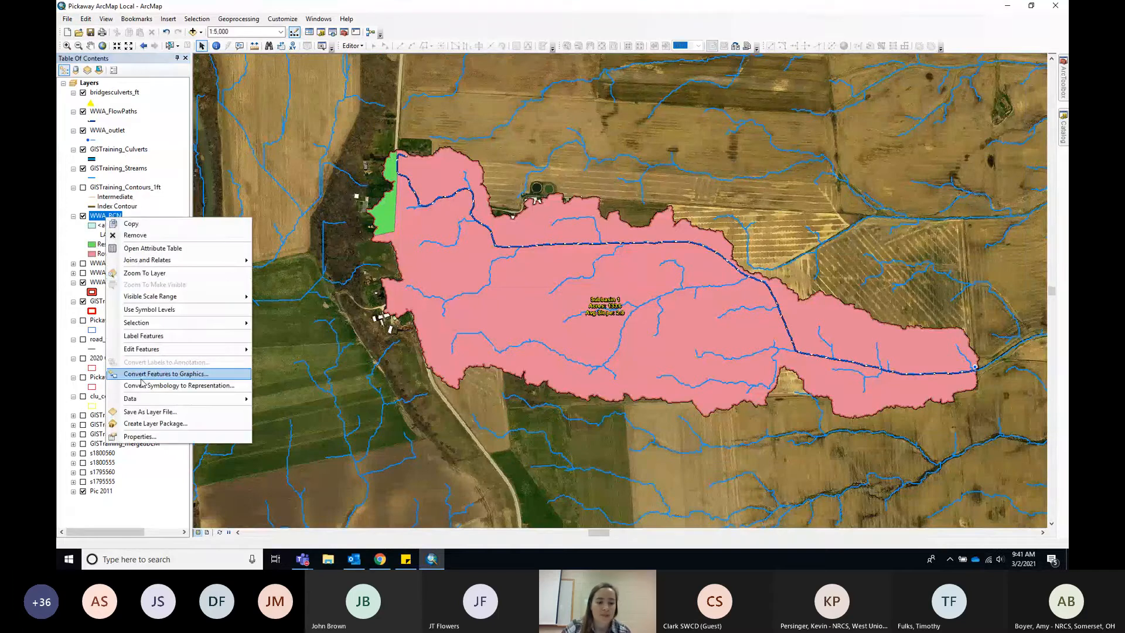
pyautogui.click(139, 436)
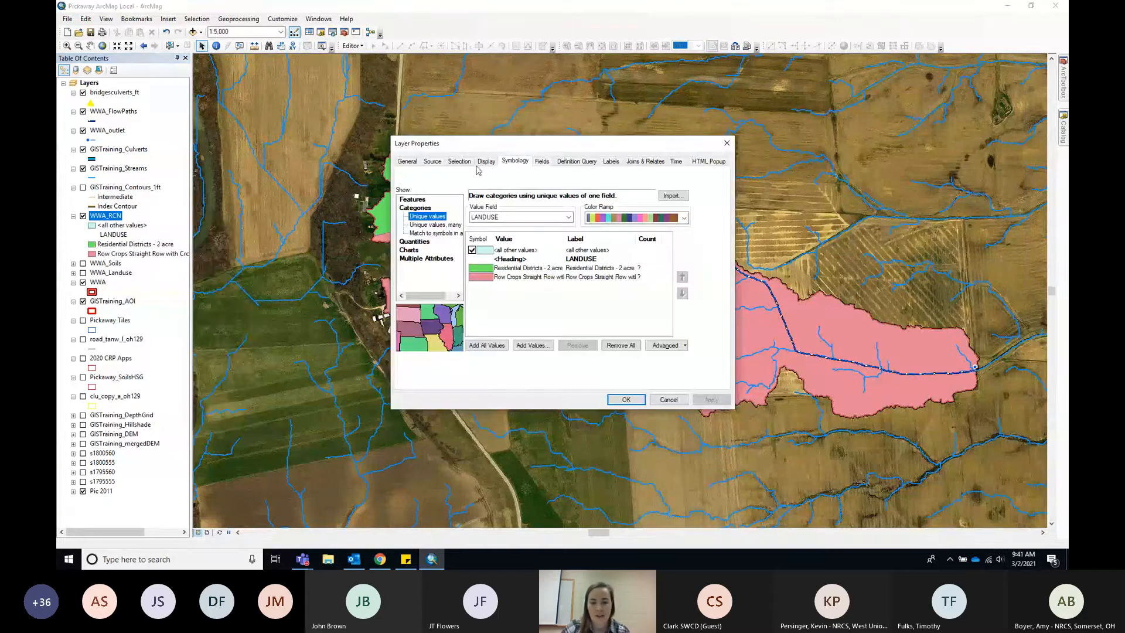
pyautogui.click(610, 162)
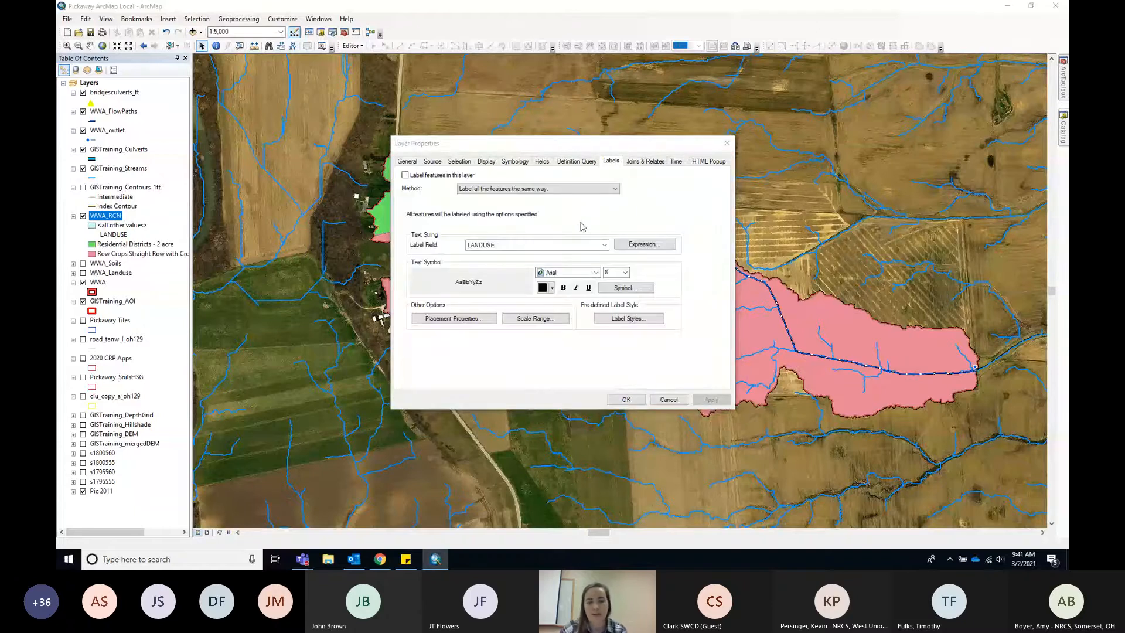
pyautogui.click(405, 175)
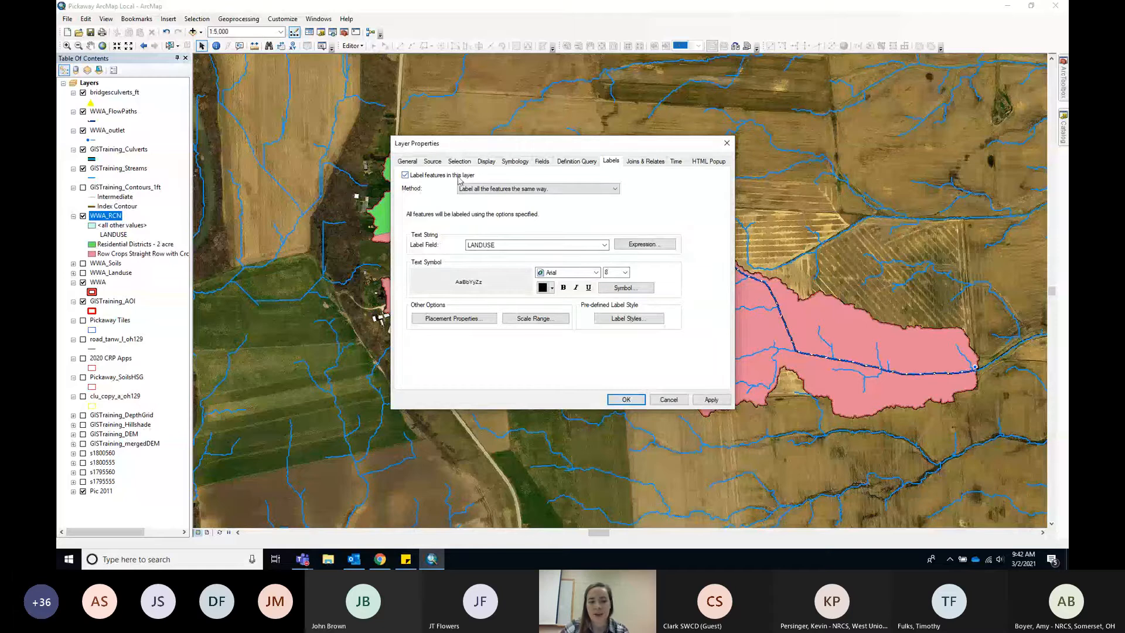
pyautogui.click(530, 252)
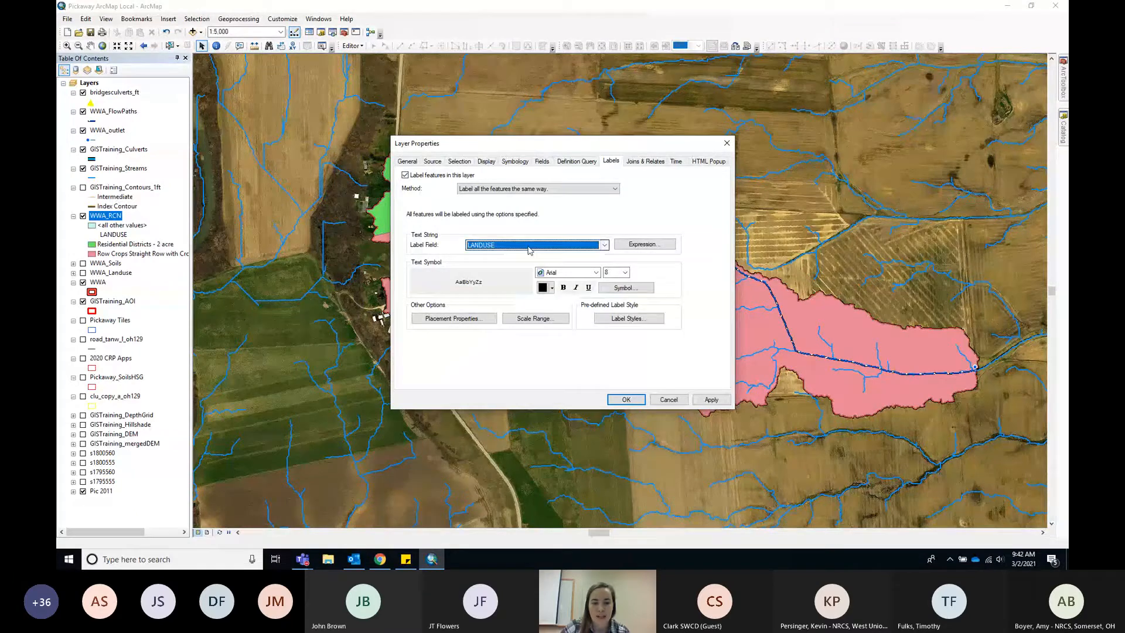
pyautogui.click(597, 273)
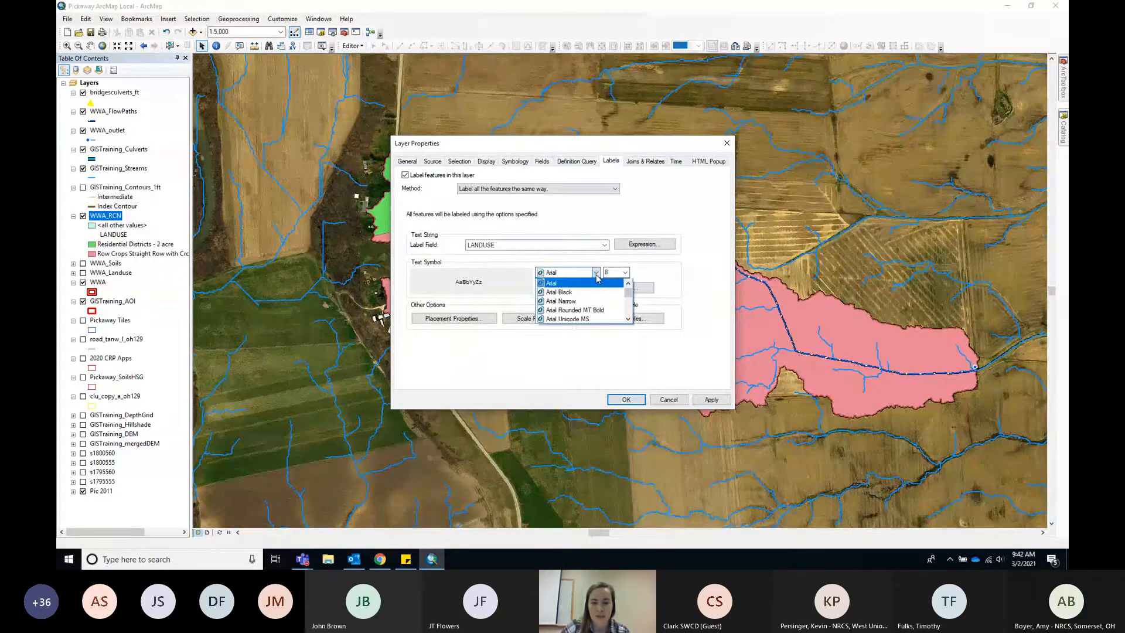
pyautogui.click(625, 273)
pyautogui.click(613, 304)
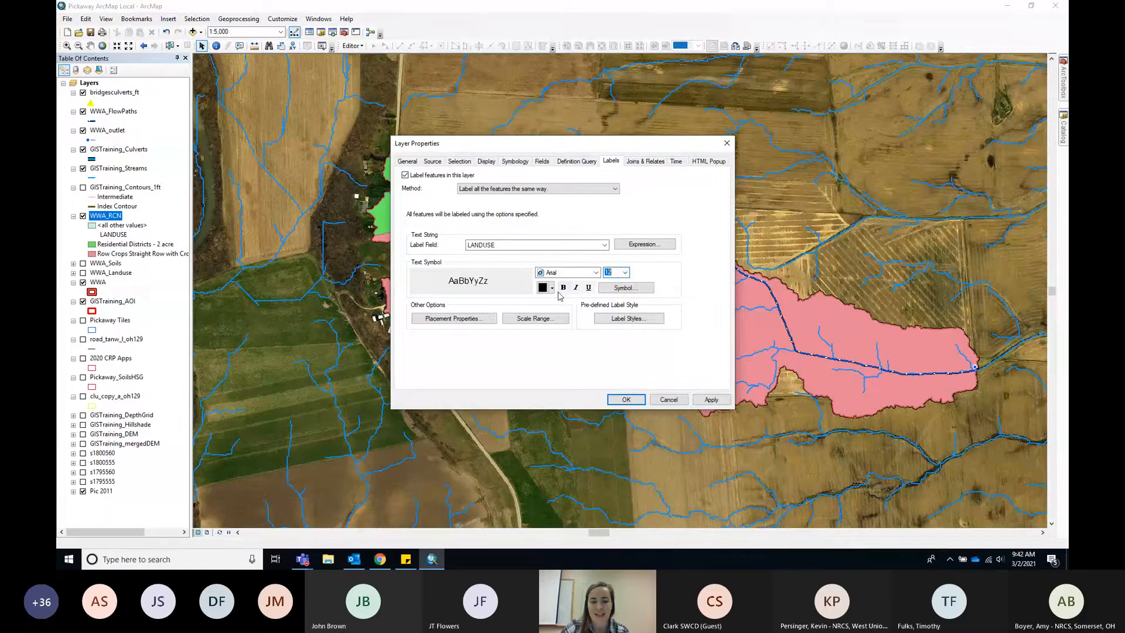
pyautogui.click(626, 399)
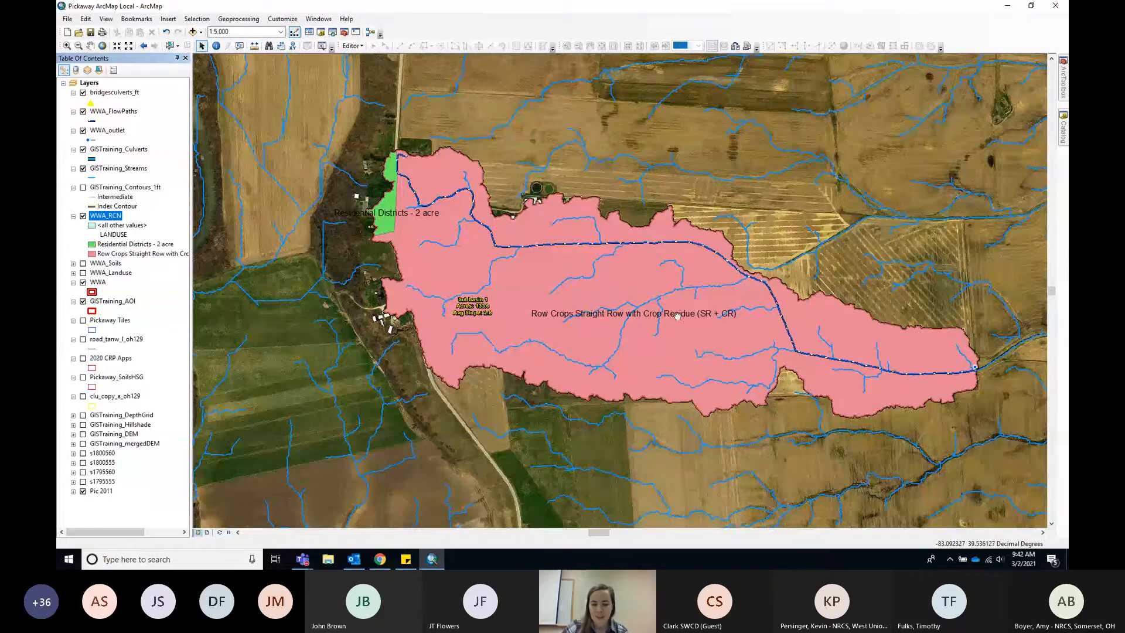
pyautogui.moveTo(677, 315); pyautogui.dragTo(610, 340)
pyautogui.rightClick(608, 352)
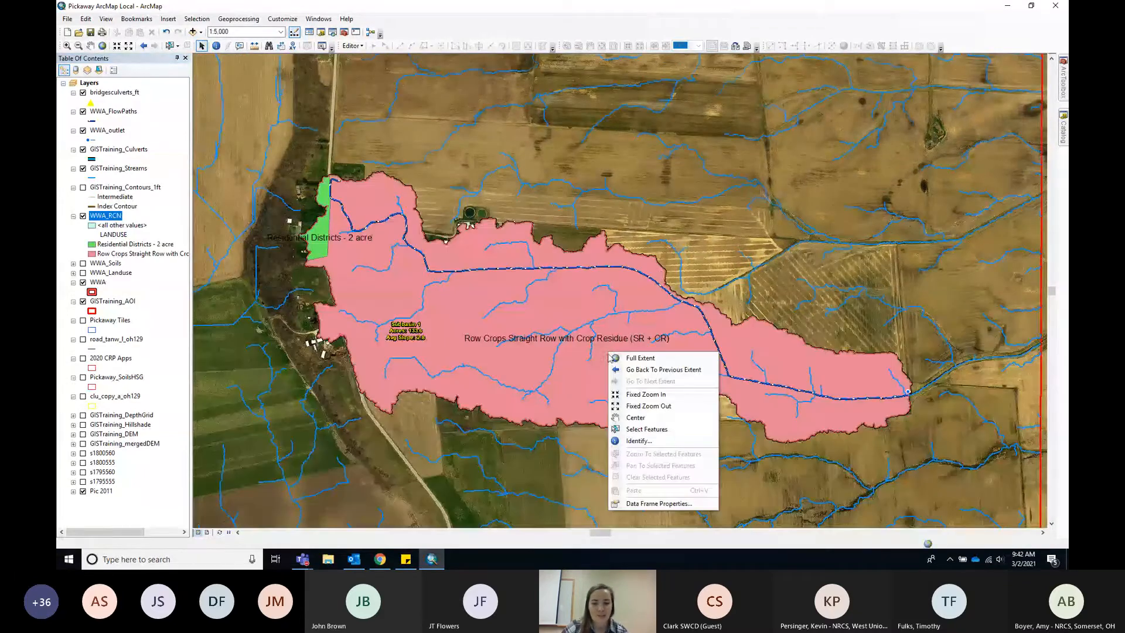
pyautogui.click(662, 275)
pyautogui.moveTo(692, 352); pyautogui.dragTo(690, 338)
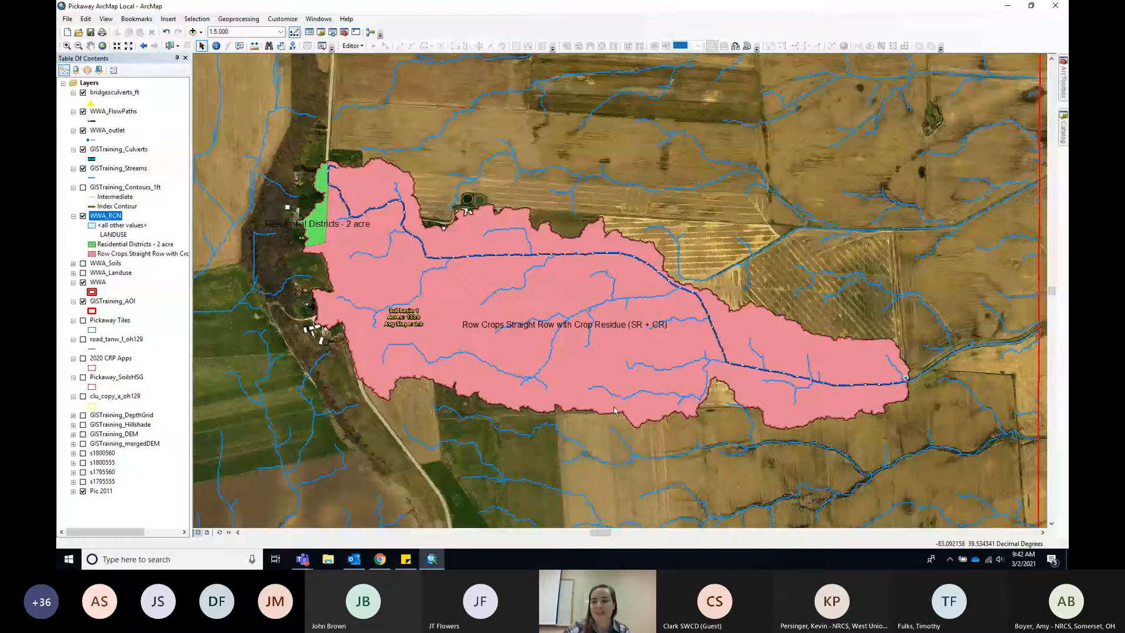
# Step: Examine the watershed delineation and runoff curve number tools in the original NRCS Engineering Tools toolbox alongside version 2.0
pyautogui.moveTo(1064, 75)
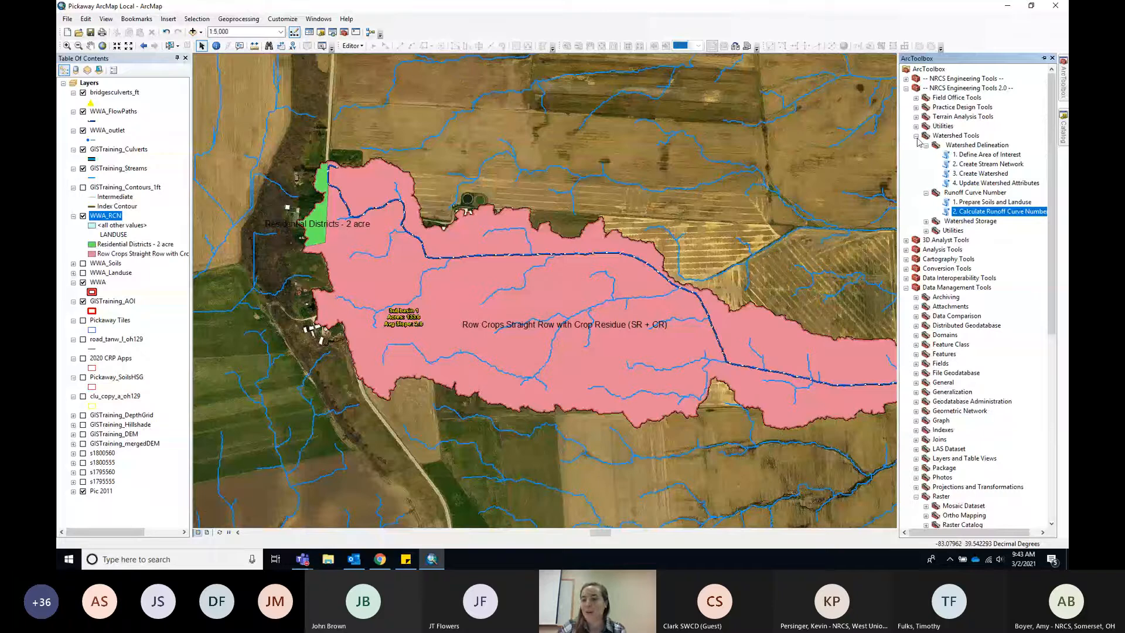
pyautogui.click(906, 78)
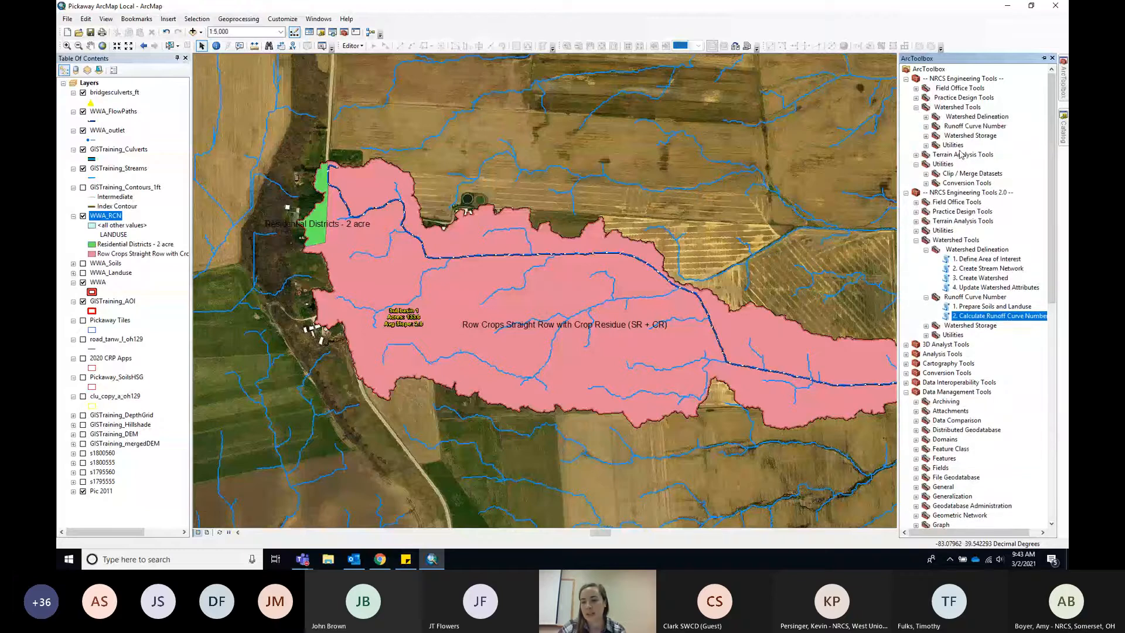
pyautogui.click(926, 116)
pyautogui.click(925, 164)
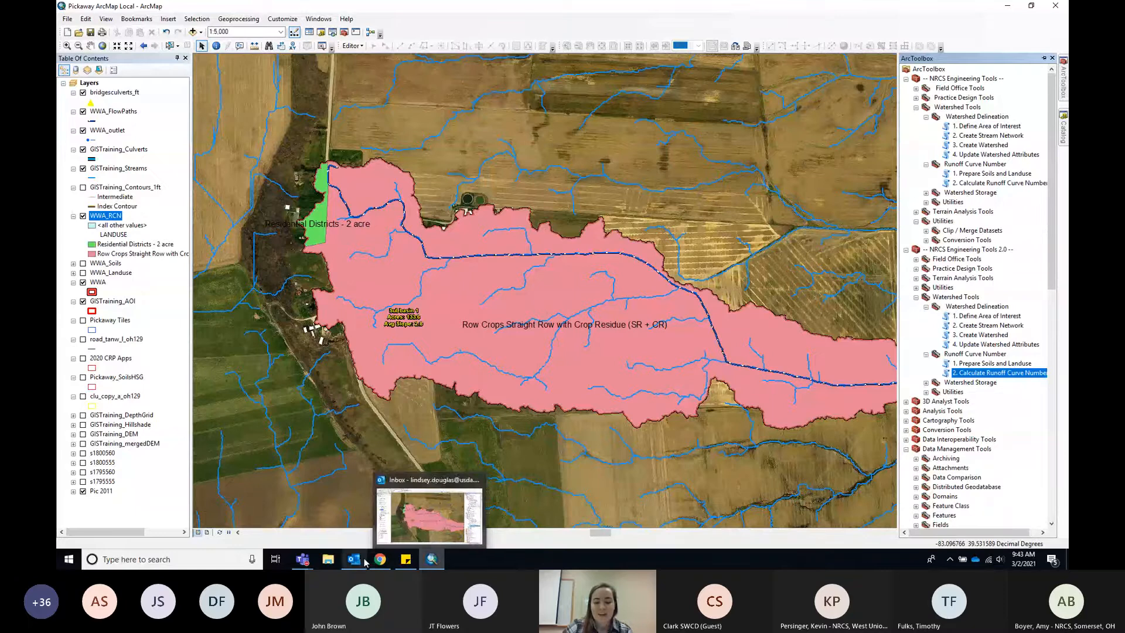
# Step: Switch to the Microsoft Teams window of the DSWC Webinar Series - Technical meeting
pyautogui.moveTo(377, 561)
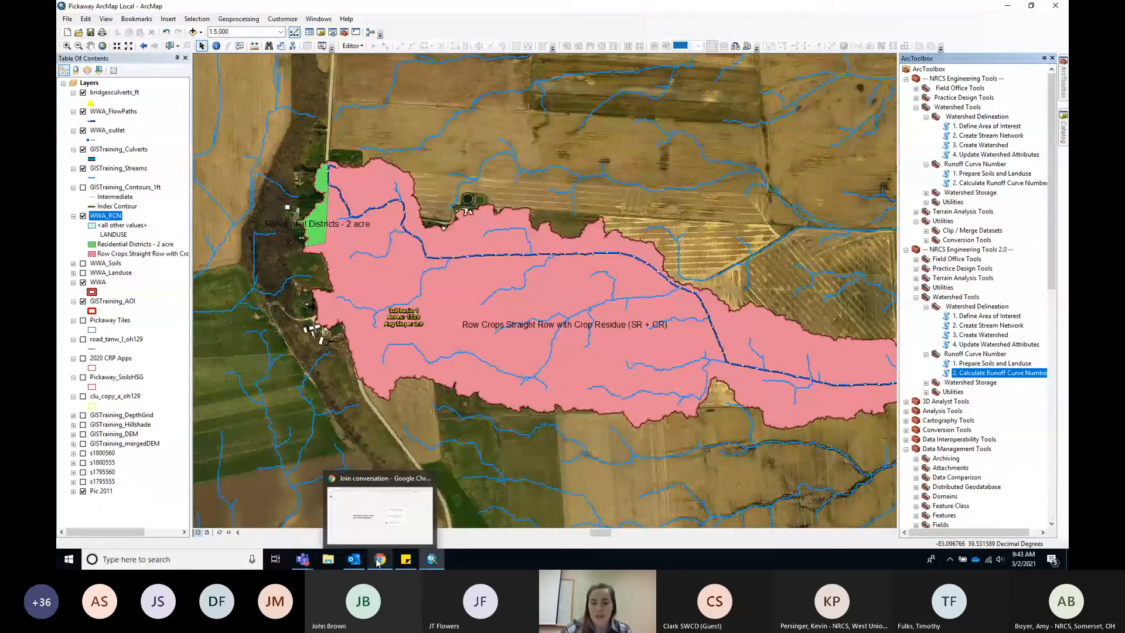
pyautogui.moveTo(586, 432); pyautogui.dragTo(529, 403)
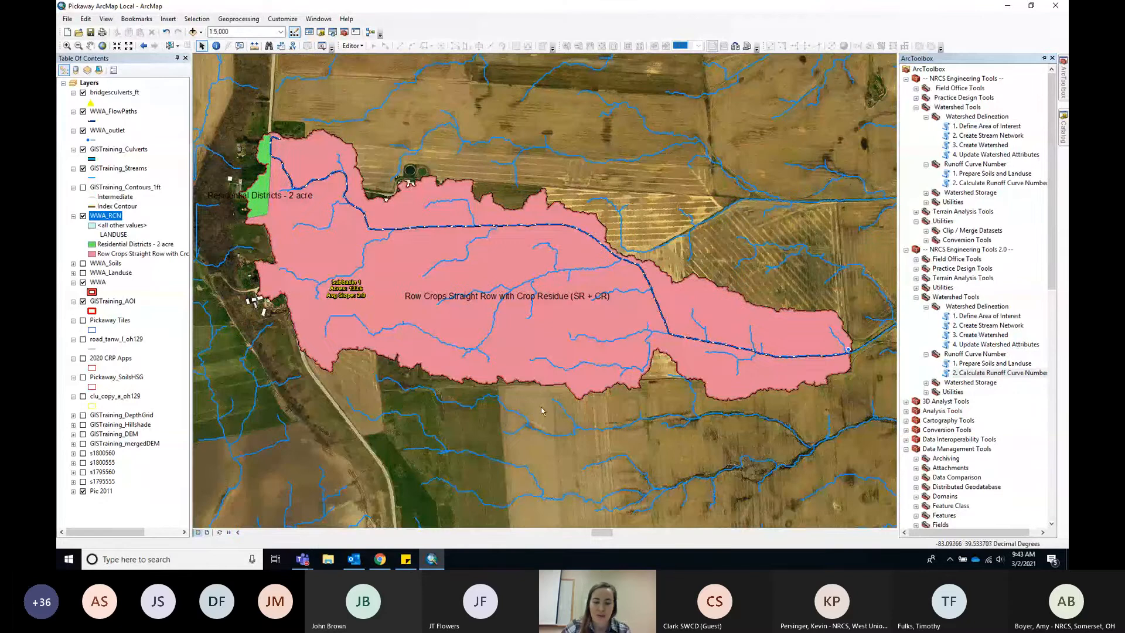
pyautogui.moveTo(436, 564)
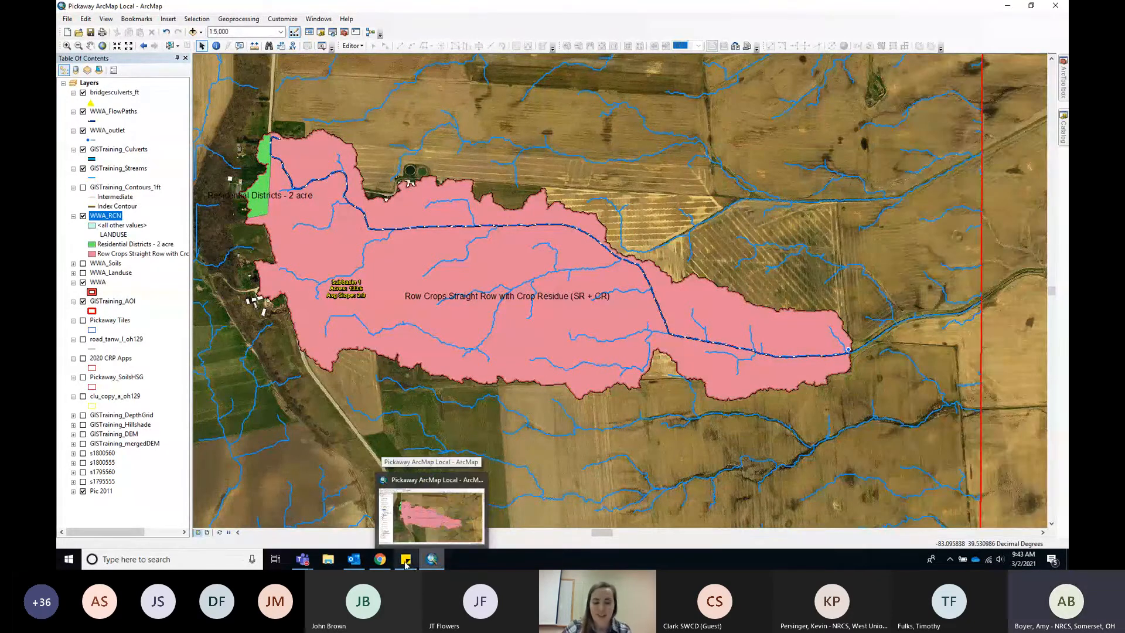
pyautogui.moveTo(305, 563)
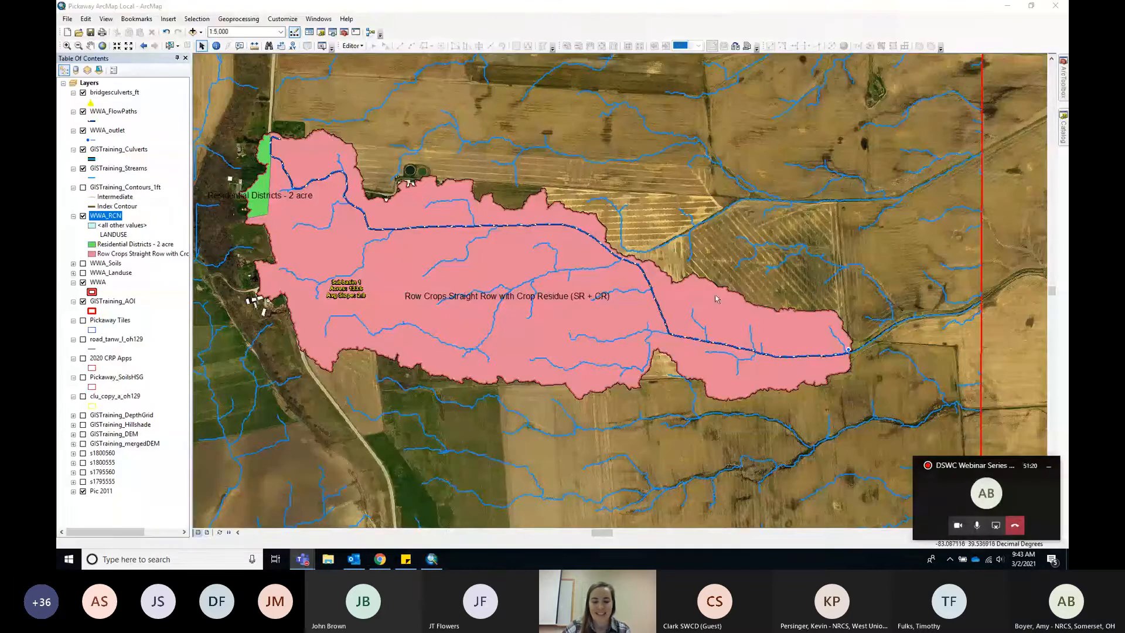
pyautogui.click(943, 493)
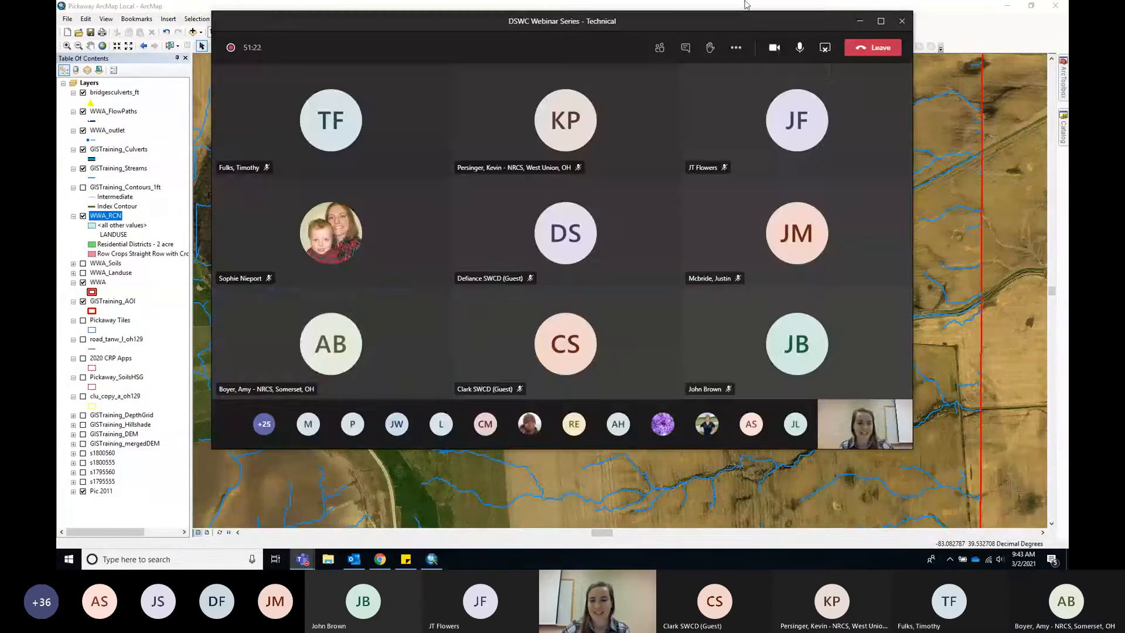
# Step: Leave and rejoin the Teams meeting, close the Teams chat window, and return to the watershed map in ArcMap
pyautogui.click(845, 48)
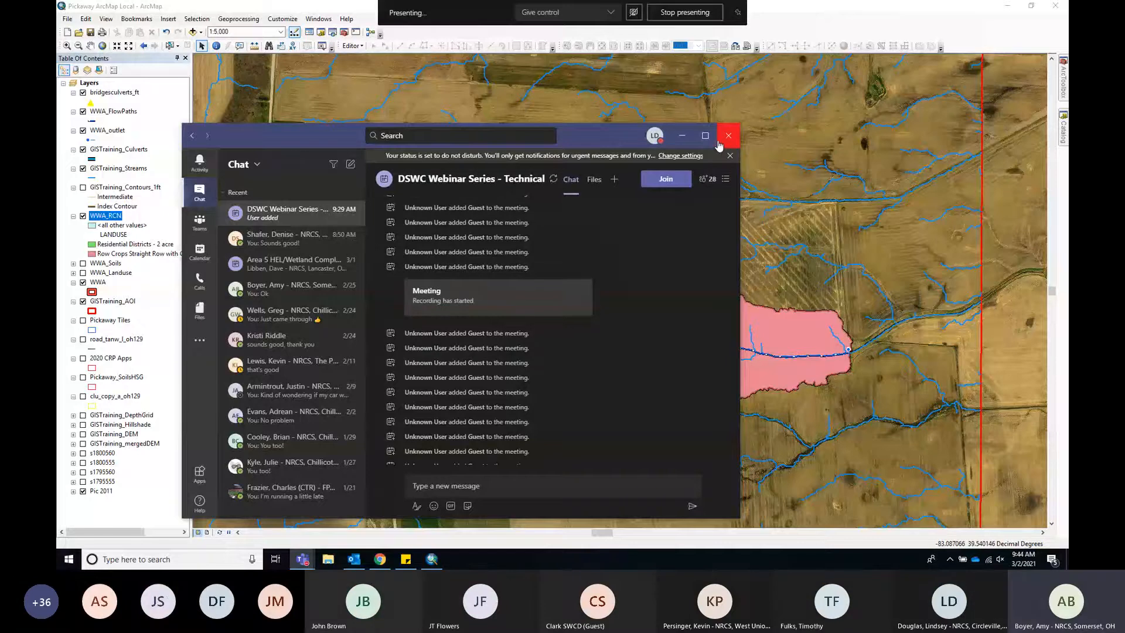
pyautogui.click(724, 140)
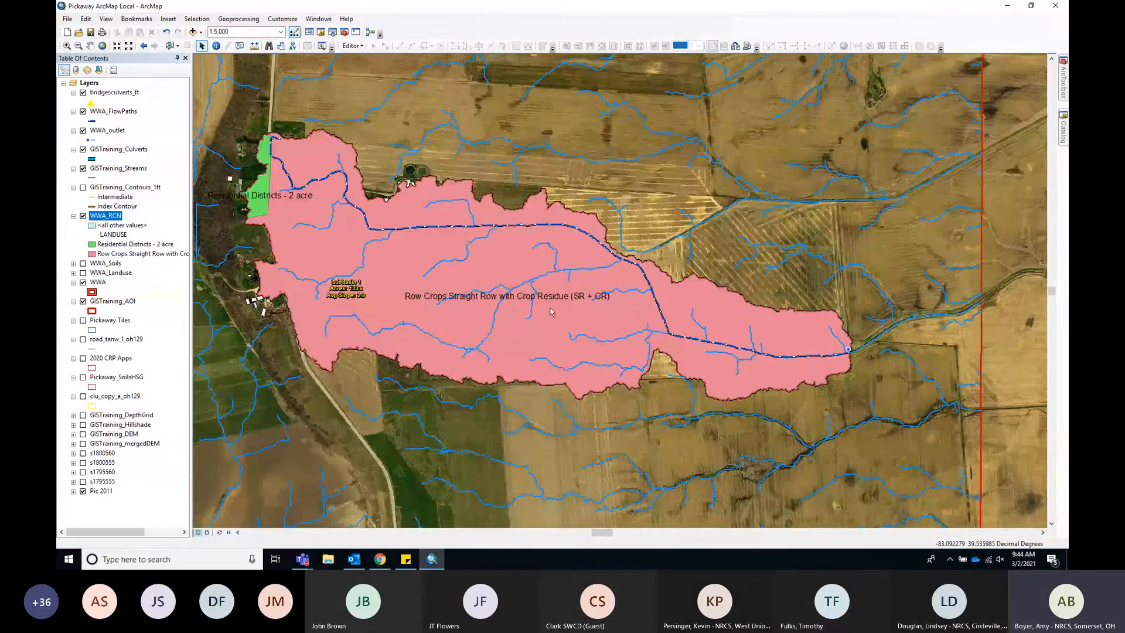
pyautogui.moveTo(550, 311); pyautogui.dragTo(598, 310)
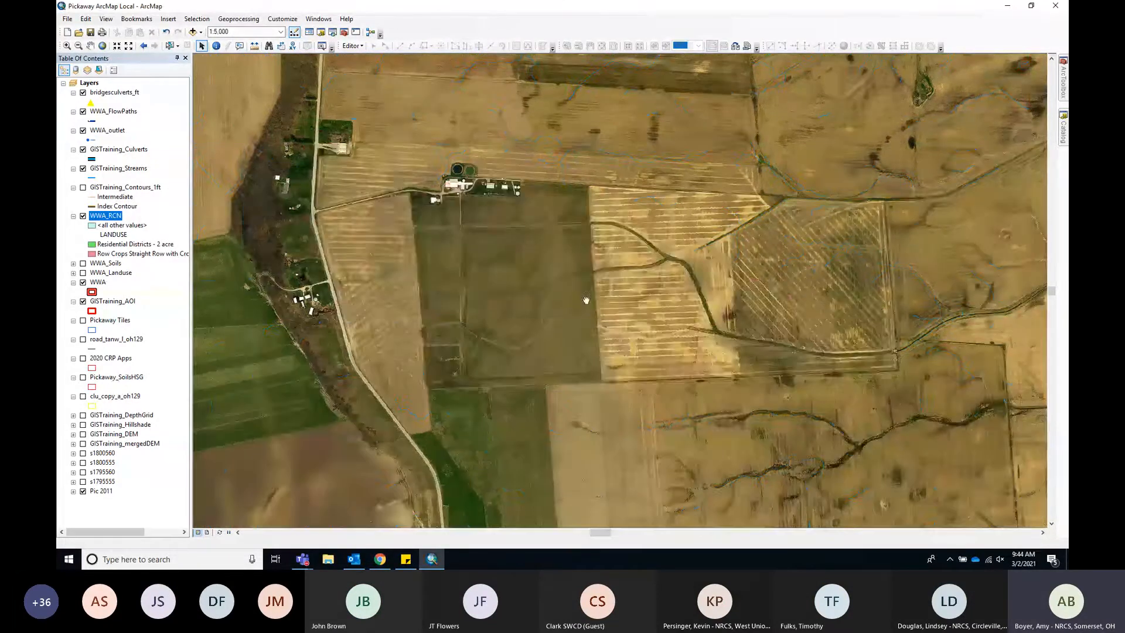
pyautogui.rightClick(98, 283)
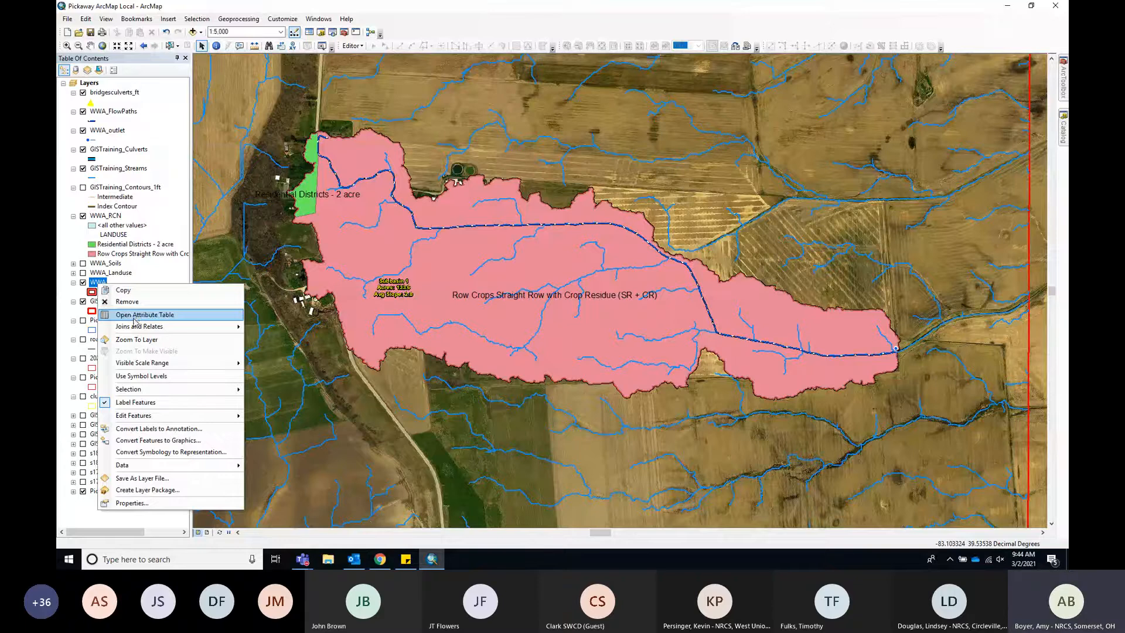
pyautogui.moveTo(151, 465)
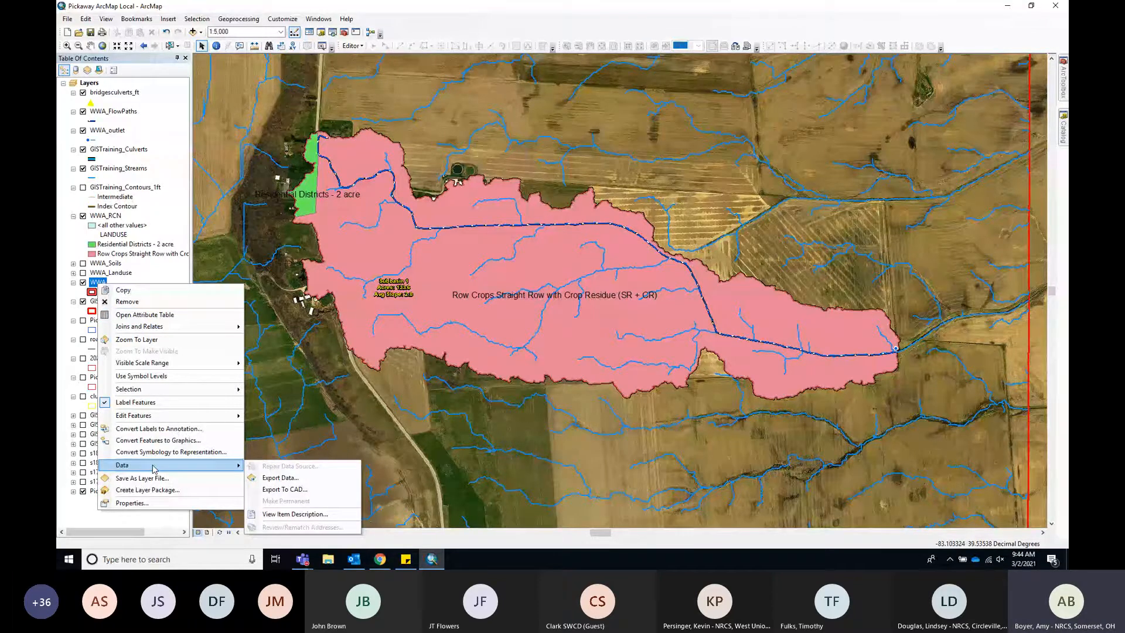
pyautogui.click(284, 489)
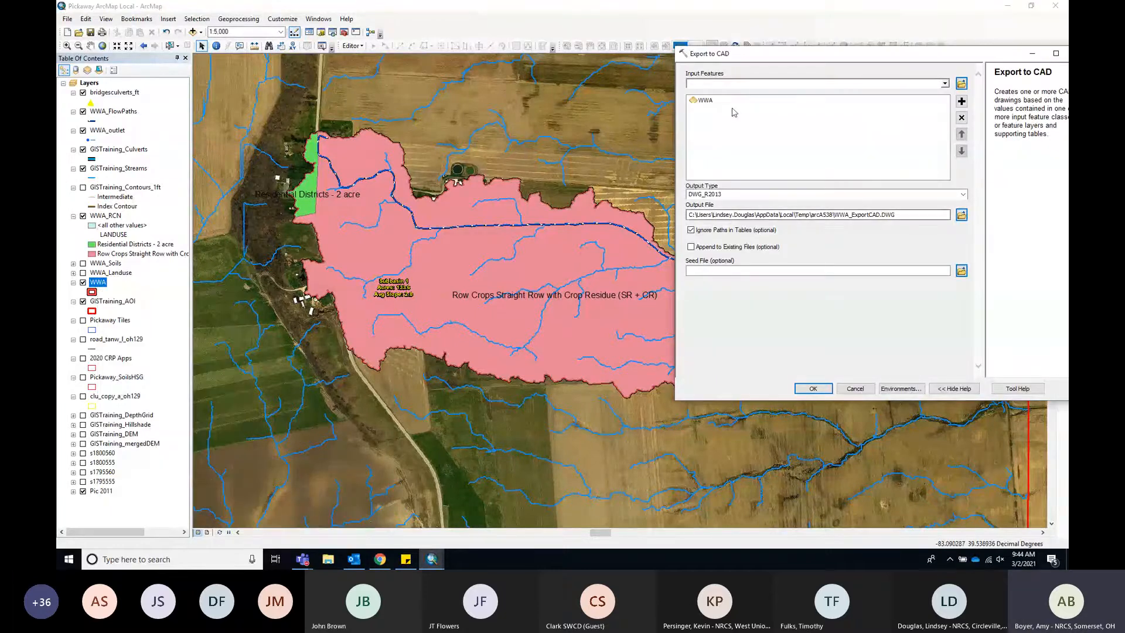
pyautogui.moveTo(963, 53); pyautogui.dragTo(853, 61)
pyautogui.click(970, 61)
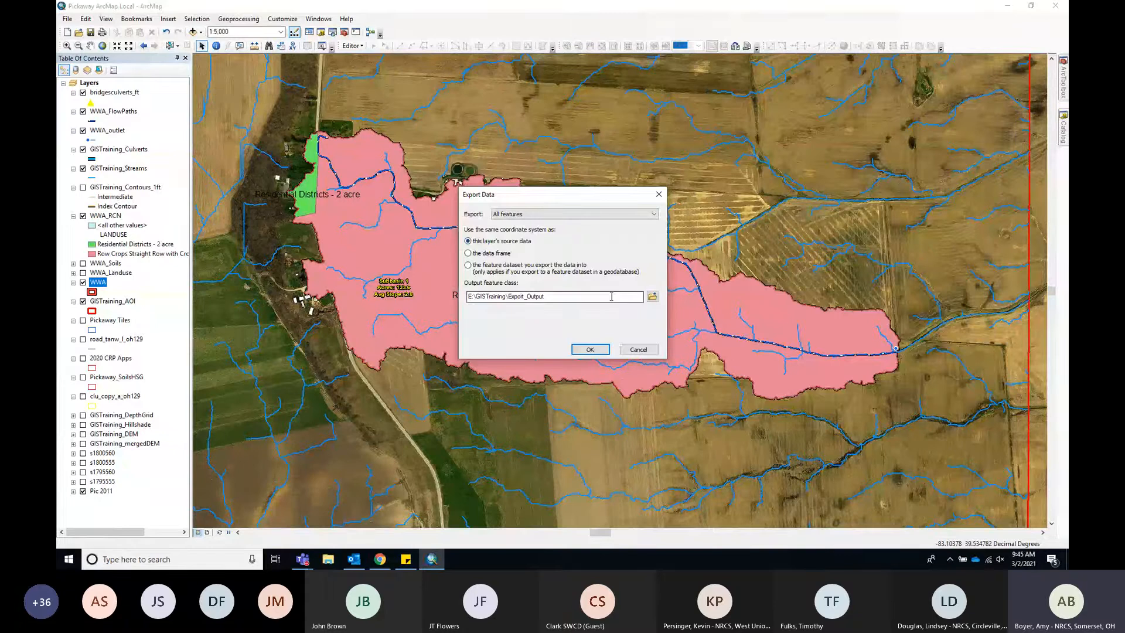
# Step: Try to save the WWA layer export as a geodatabase feature class named WWA Watershed in the default folder
pyautogui.click(652, 297)
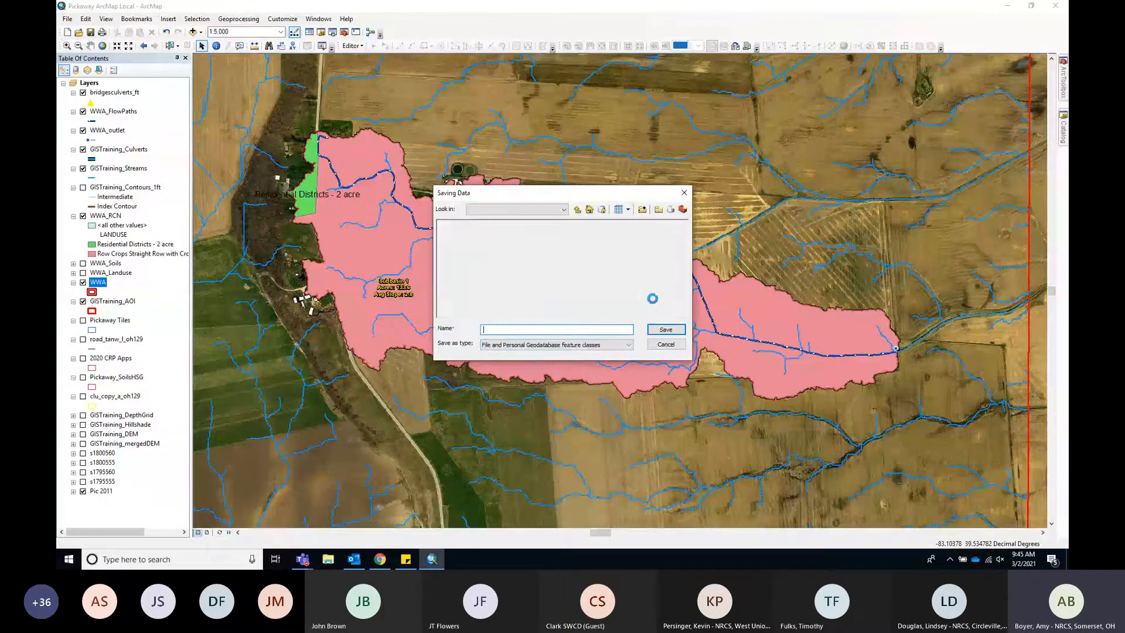
pyautogui.doubleClick(544, 331)
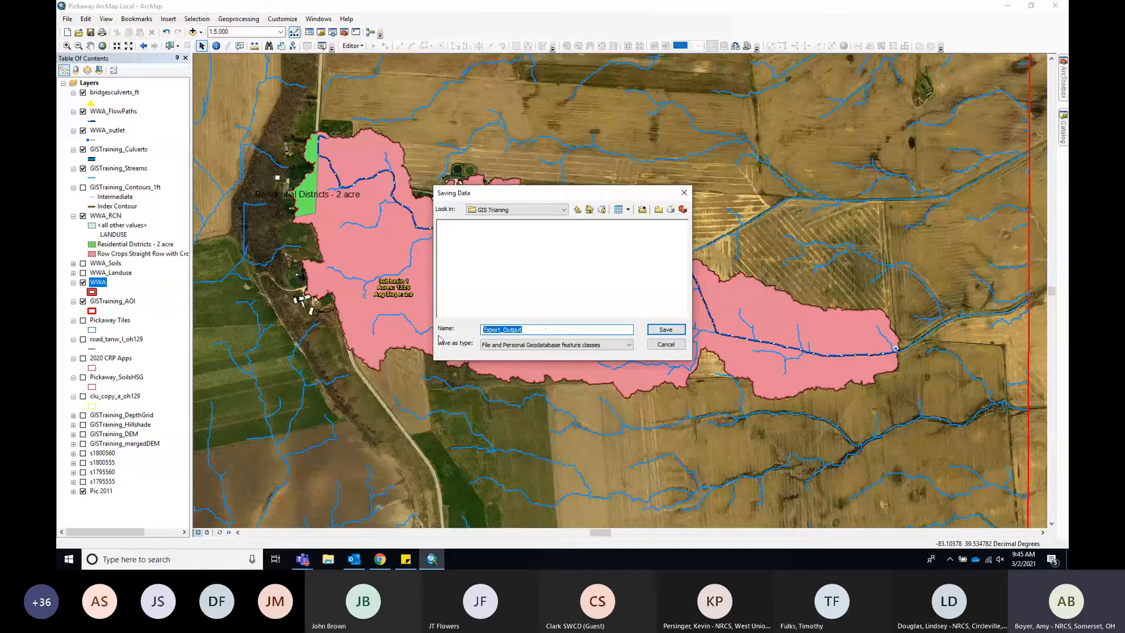
pyautogui.write('WWA Watershed')
pyautogui.click(662, 332)
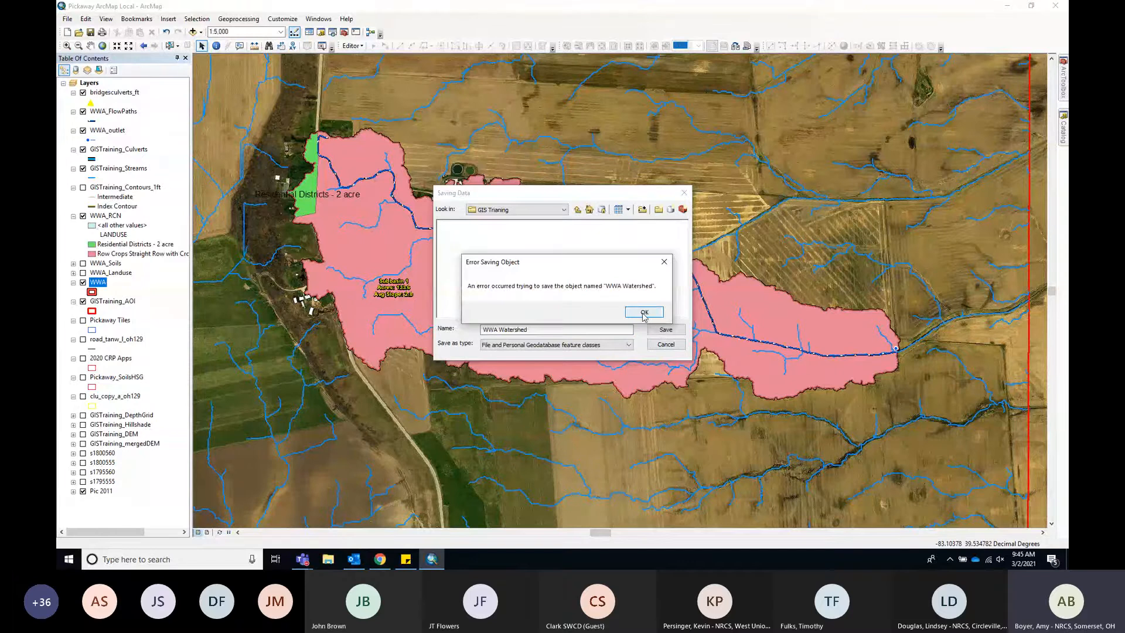
pyautogui.click(644, 314)
# Step: Try to save the WWA export as WWAWatershed in the C:\Watersheds\GISTraining folder
pyautogui.click(540, 212)
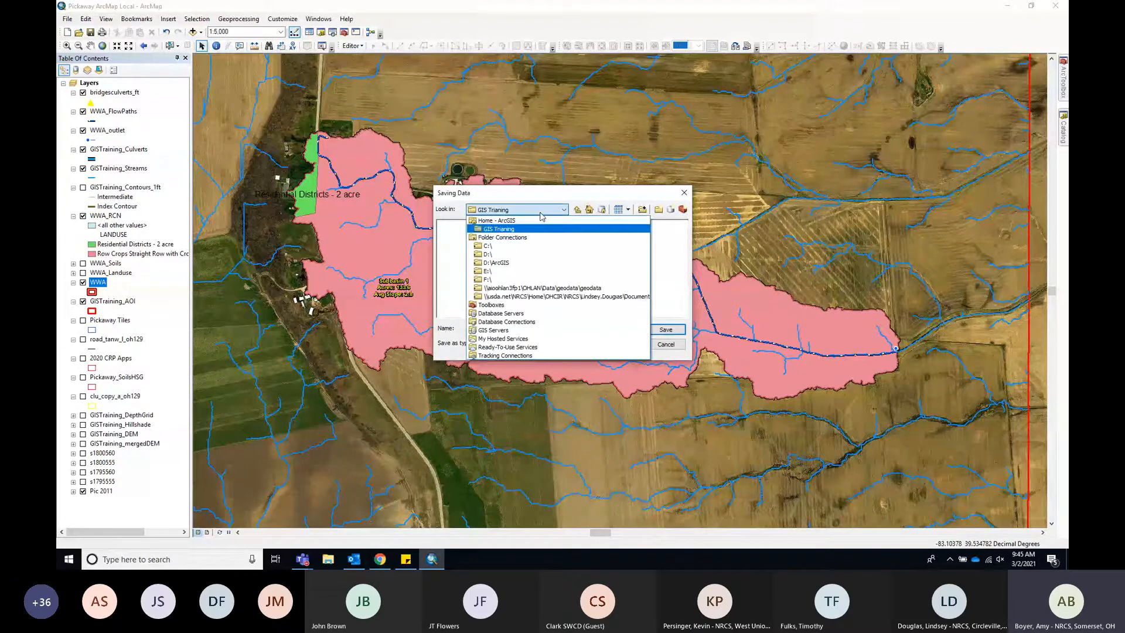
pyautogui.click(524, 247)
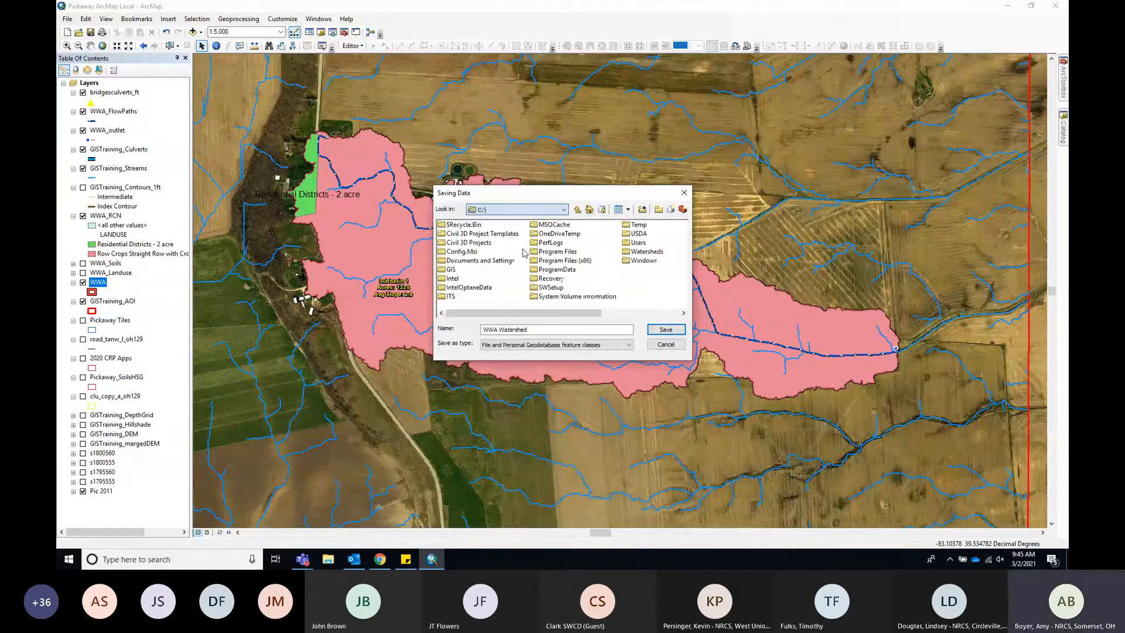
pyautogui.doubleClick(637, 253)
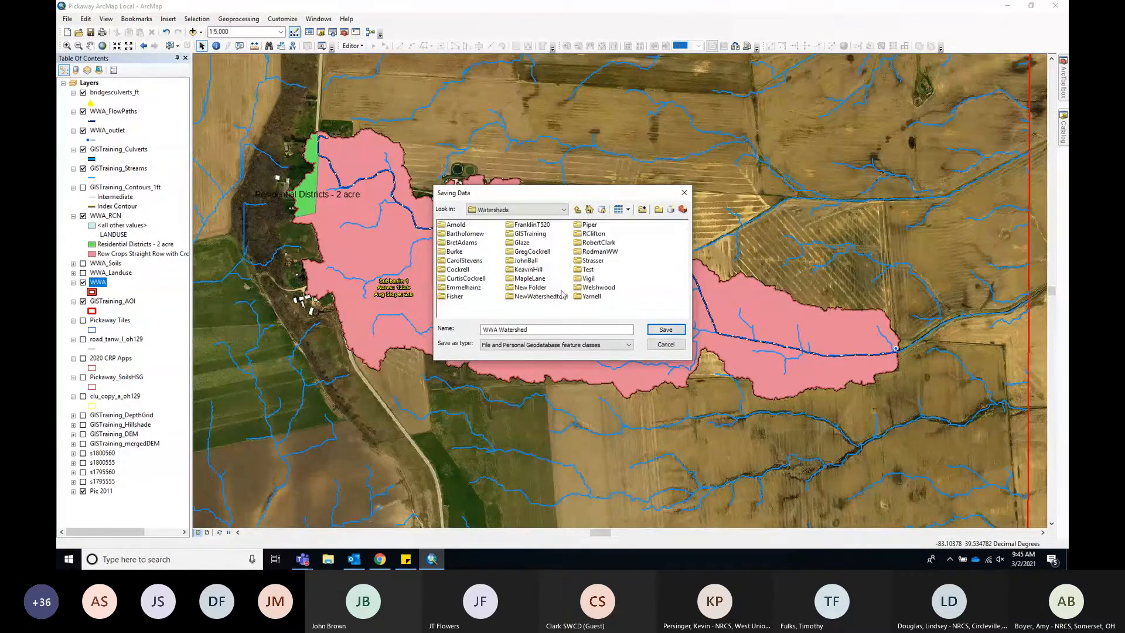
pyautogui.click(529, 234)
pyautogui.doubleClick(528, 235)
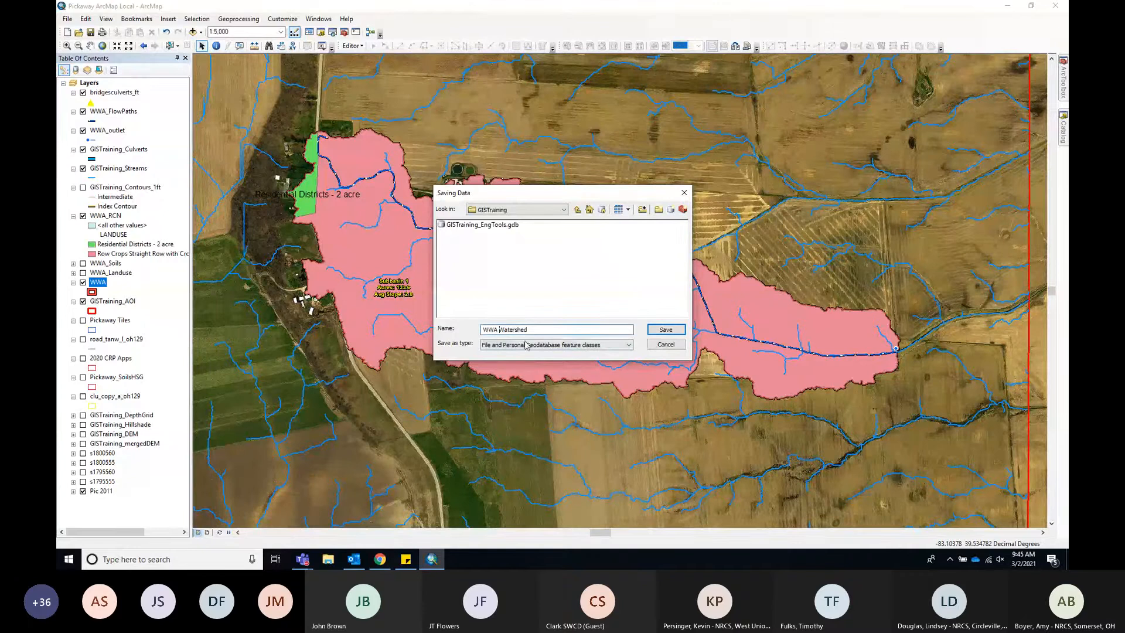
pyautogui.press('BackSpace')
pyautogui.click(674, 331)
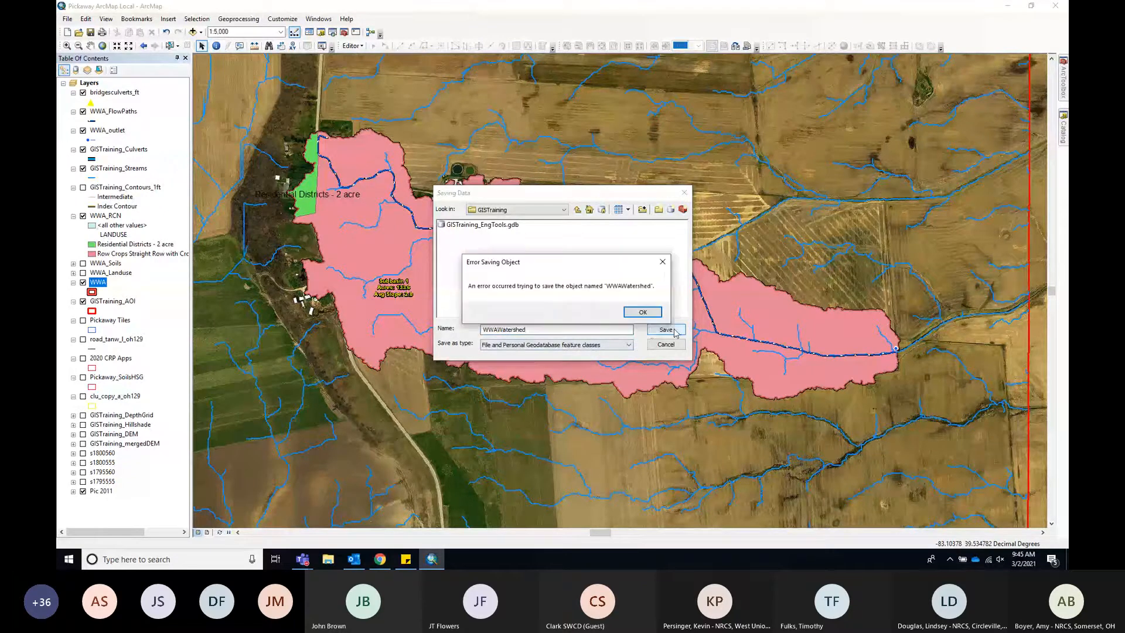
pyautogui.click(642, 312)
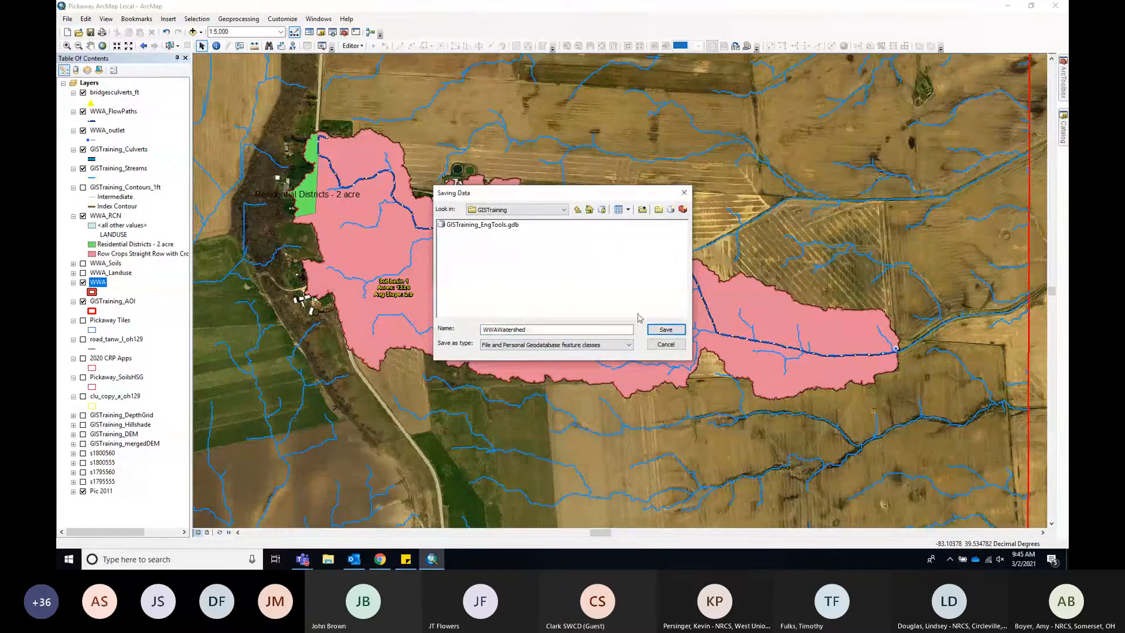
pyautogui.click(684, 192)
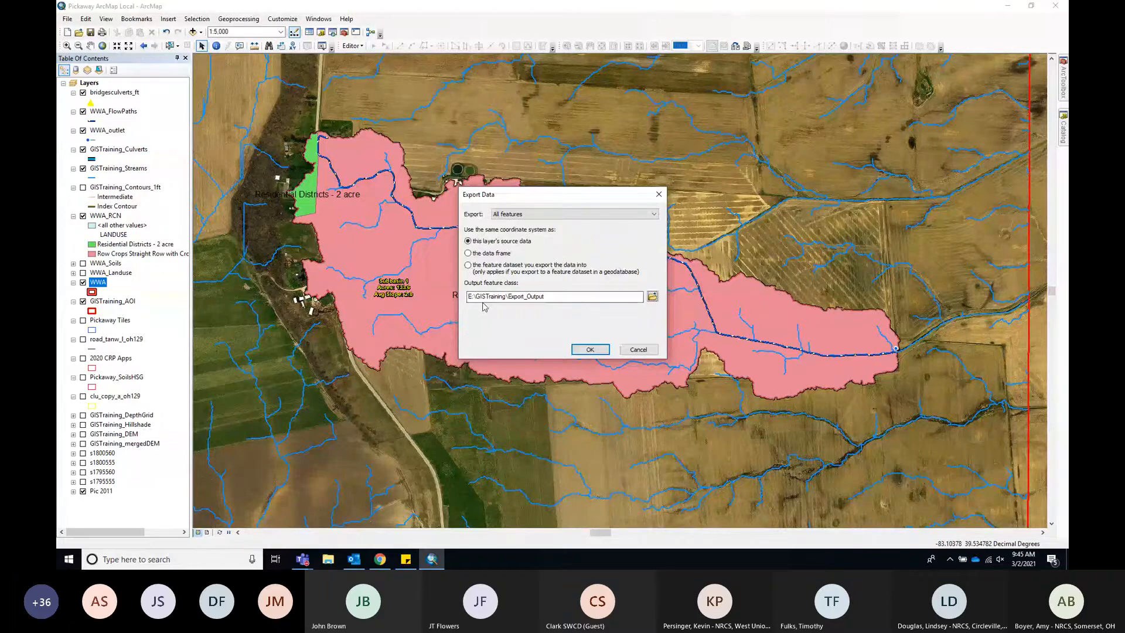
# Step: Try to export all WWA features using the default Export_Output path and source coordinate system
pyautogui.click(590, 350)
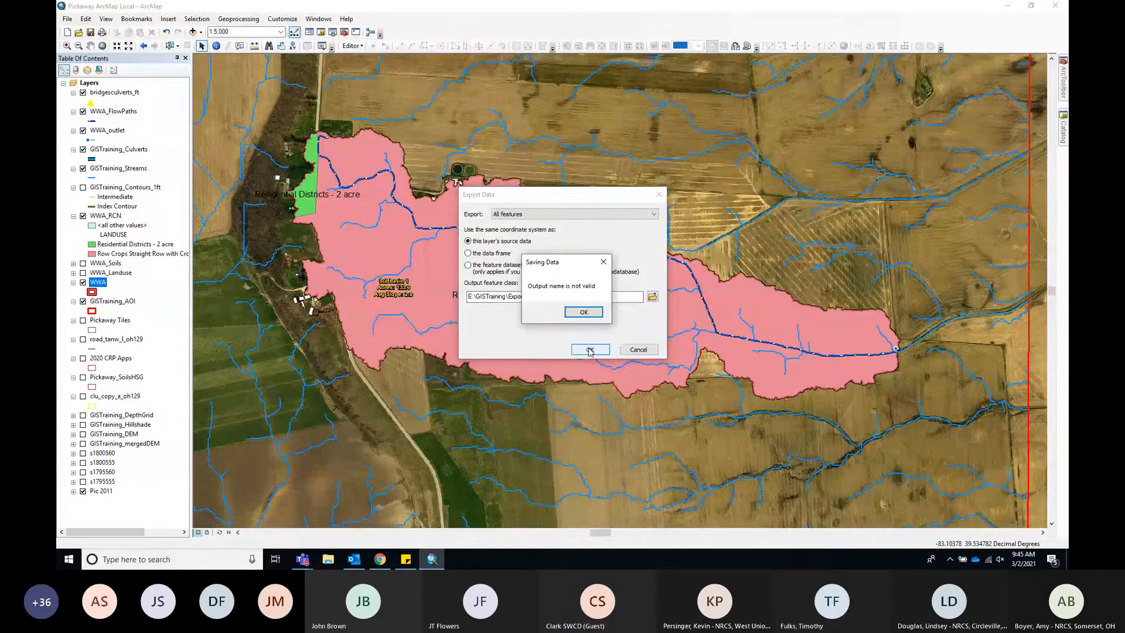
pyautogui.click(583, 311)
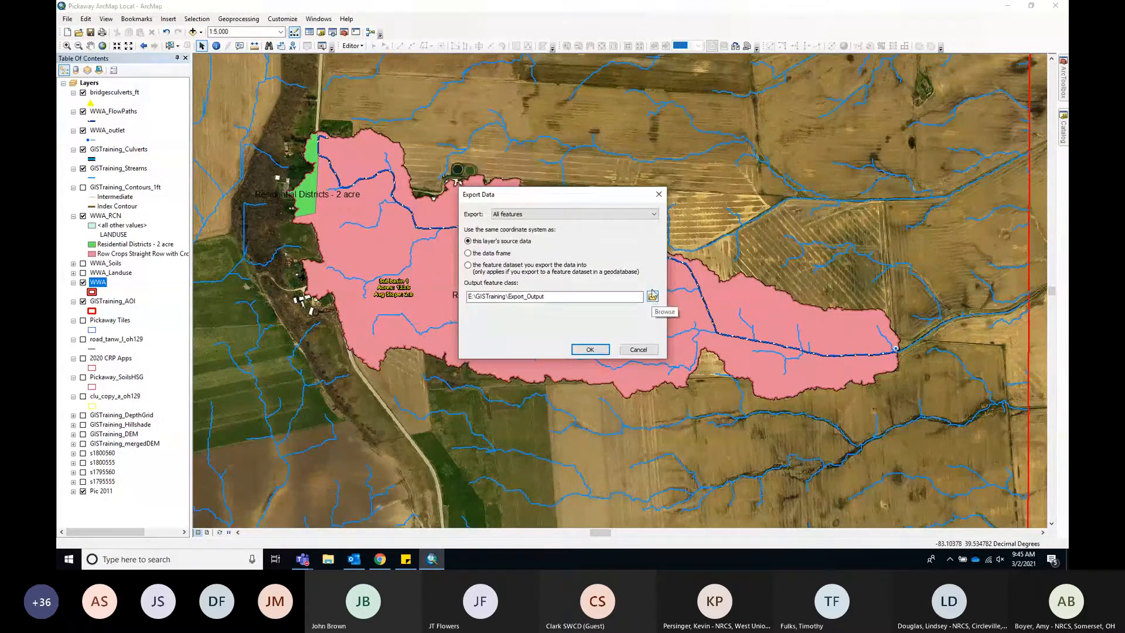
pyautogui.press('Escape')
# Step: Restart the WWA data export and try to save it as Export_Output in C:\Watersheds\GISTraining
pyautogui.rightClick(97, 284)
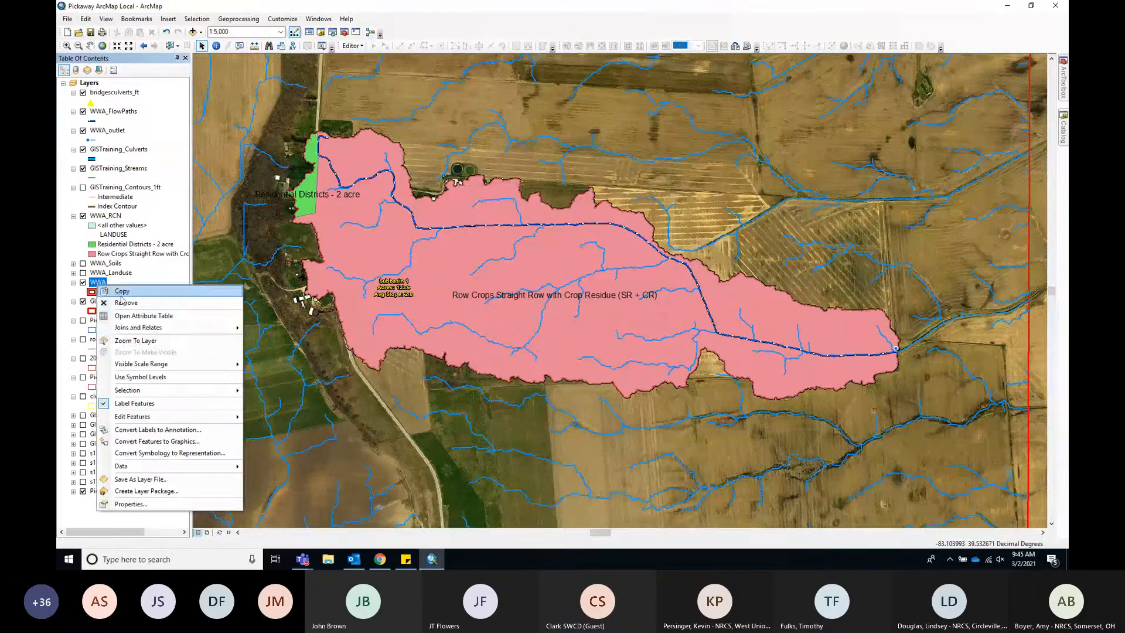
pyautogui.moveTo(146, 466)
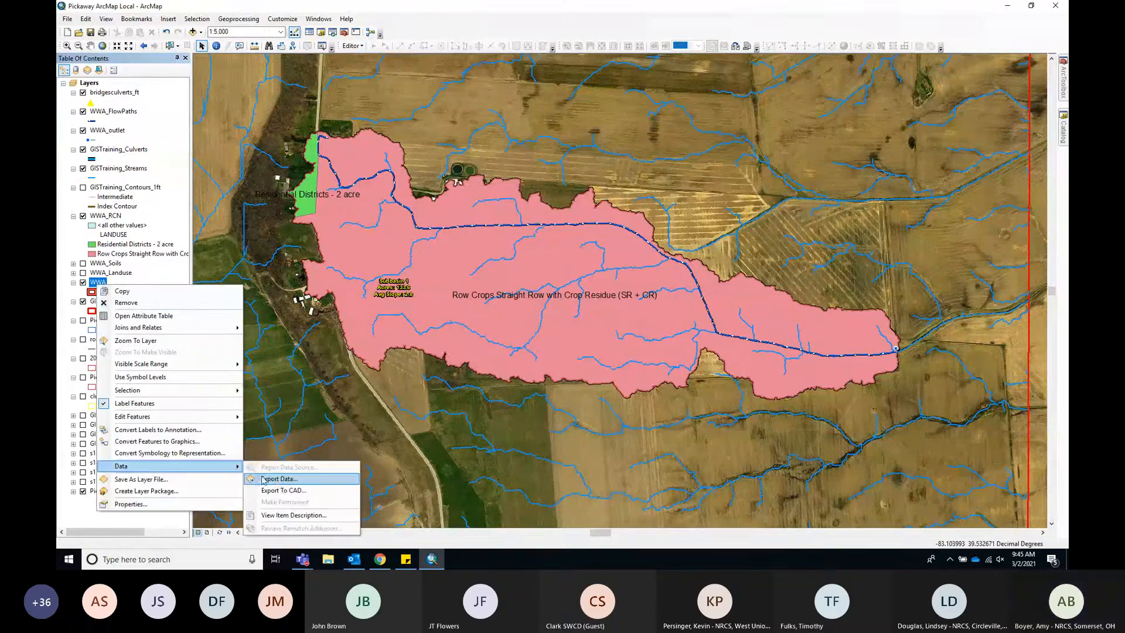
pyautogui.click(277, 485)
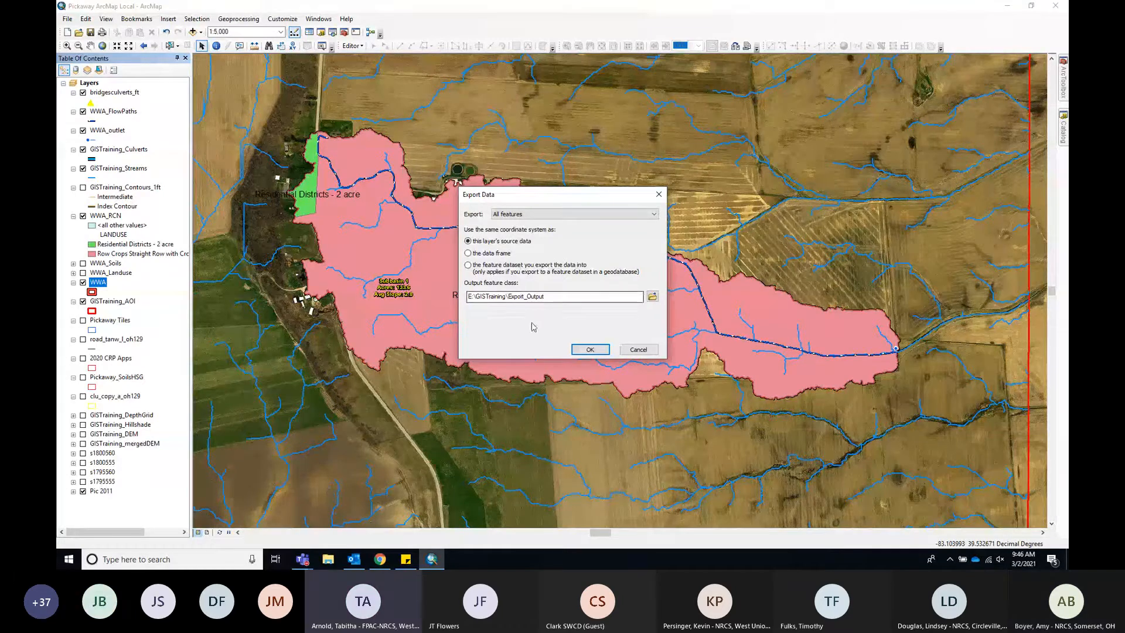
pyautogui.click(652, 297)
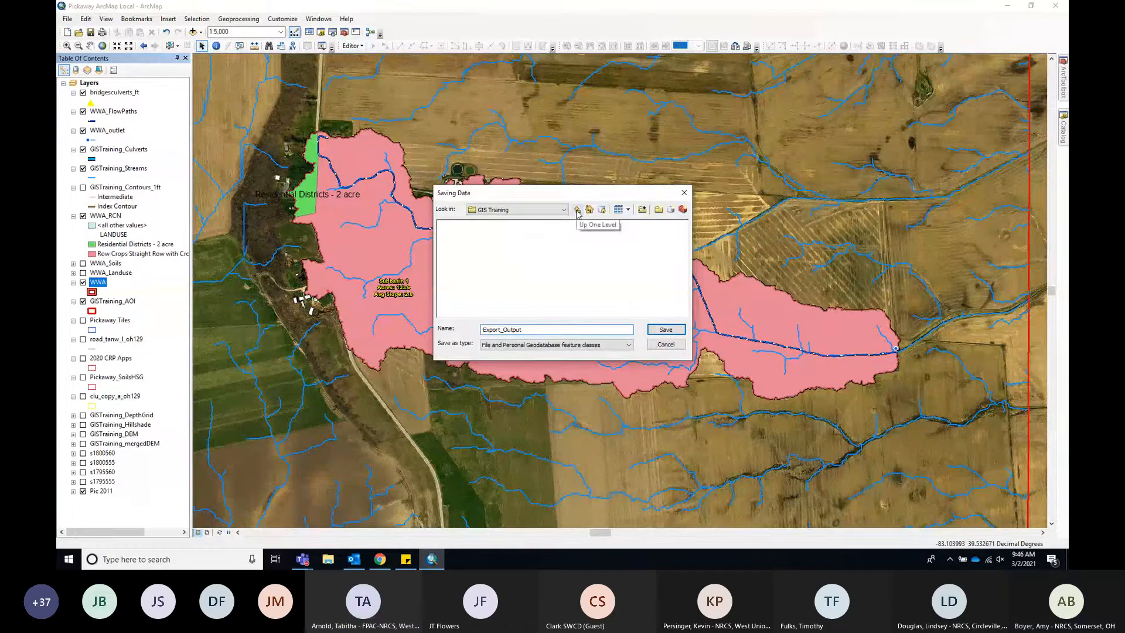
pyautogui.click(577, 211)
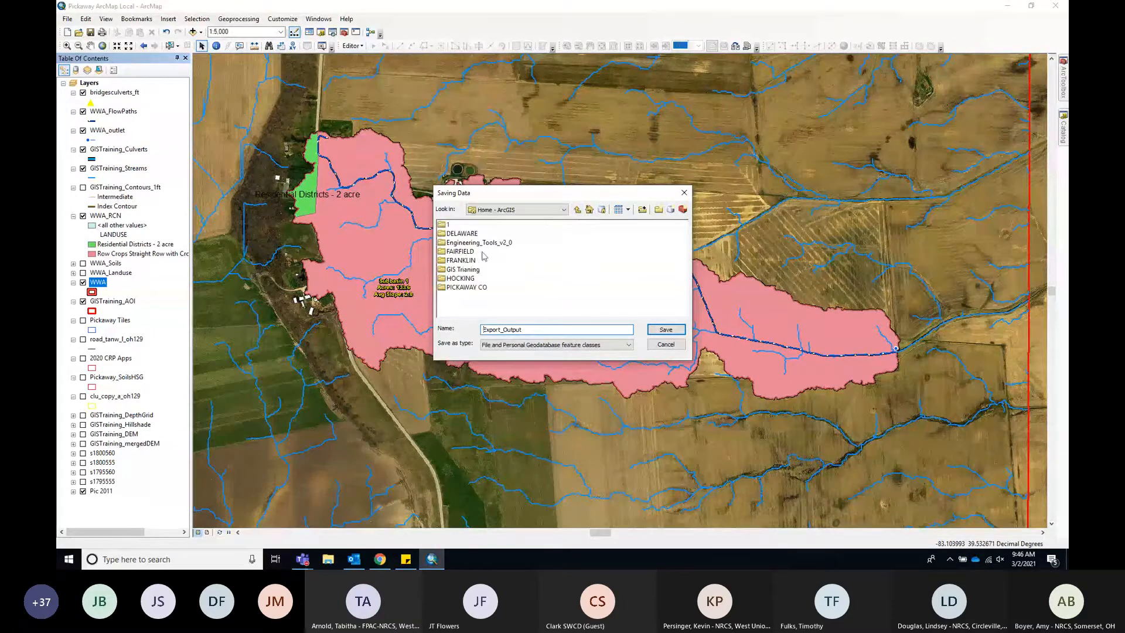
pyautogui.click(536, 211)
pyautogui.click(470, 278)
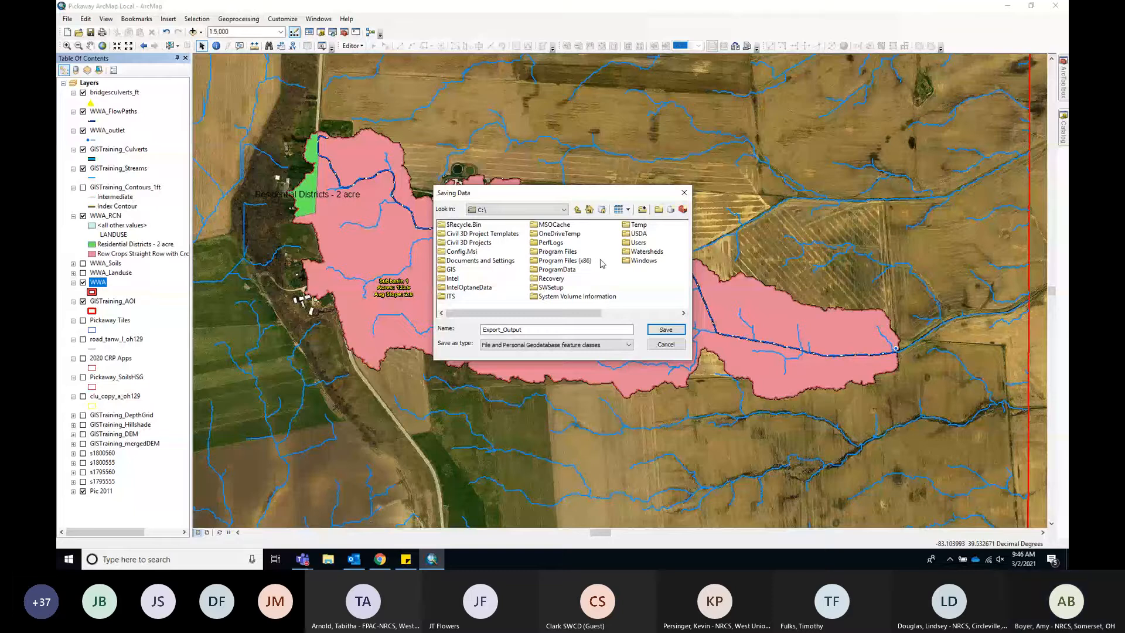
pyautogui.doubleClick(646, 252)
pyautogui.doubleClick(476, 233)
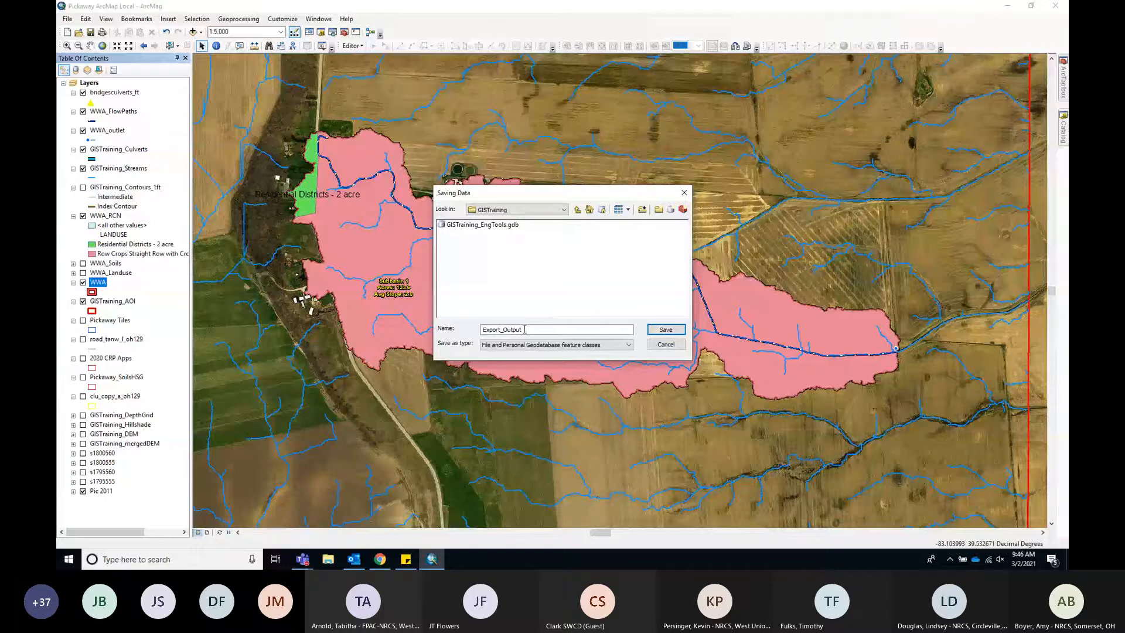
pyautogui.press('Return')
pyautogui.click(657, 315)
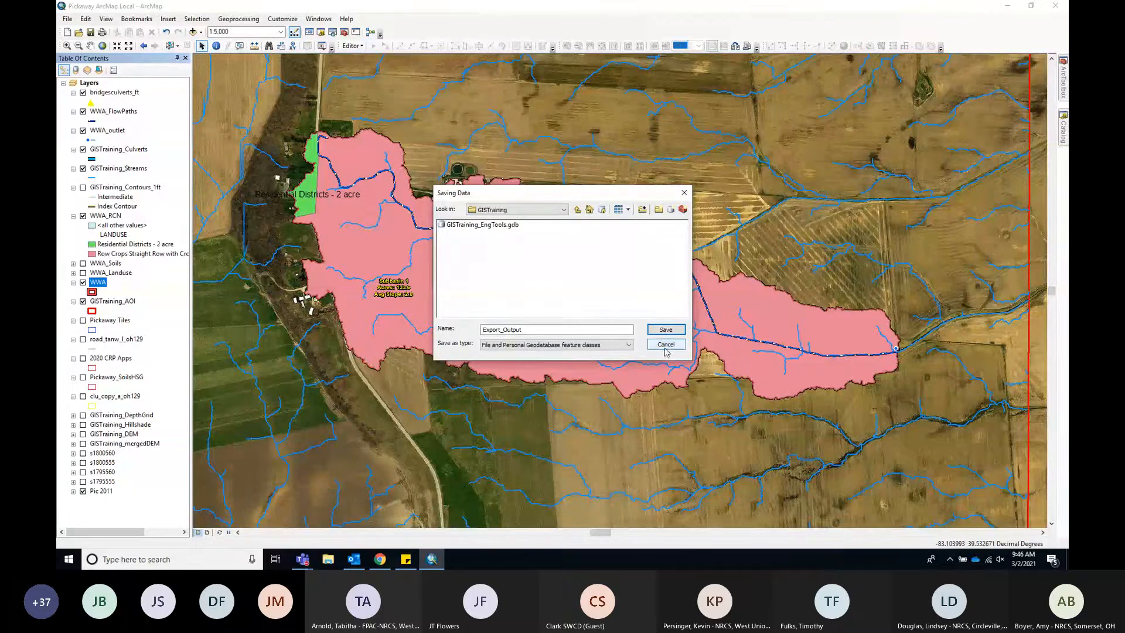
pyautogui.click(666, 330)
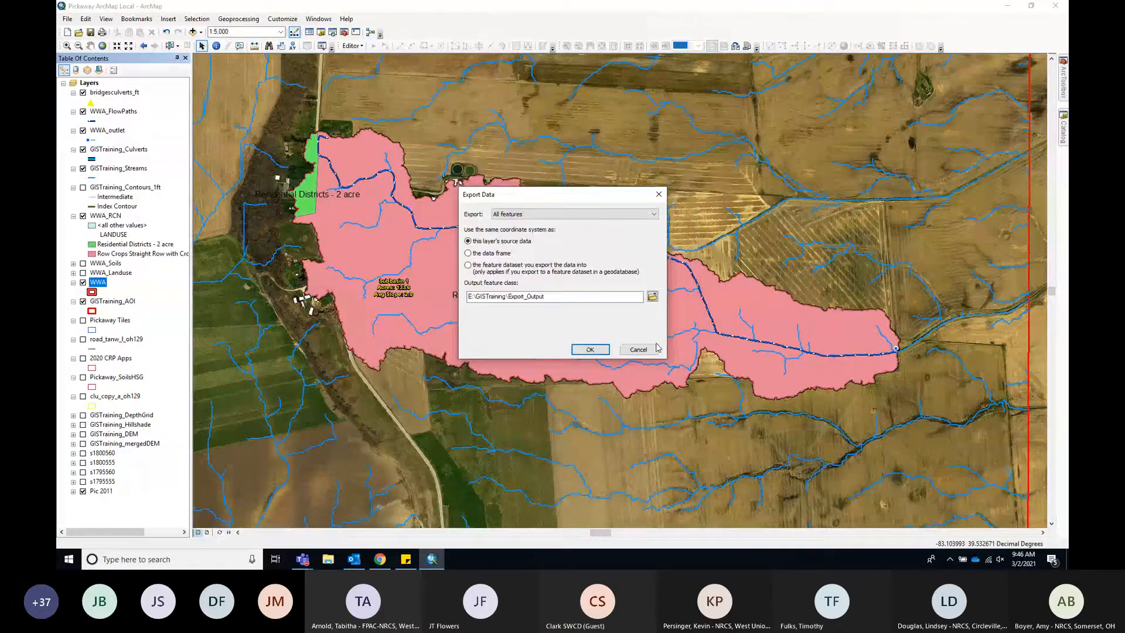
# Step: Change the output feature class name to ExportOutput and try to export the WWA layer again
pyautogui.click(528, 300)
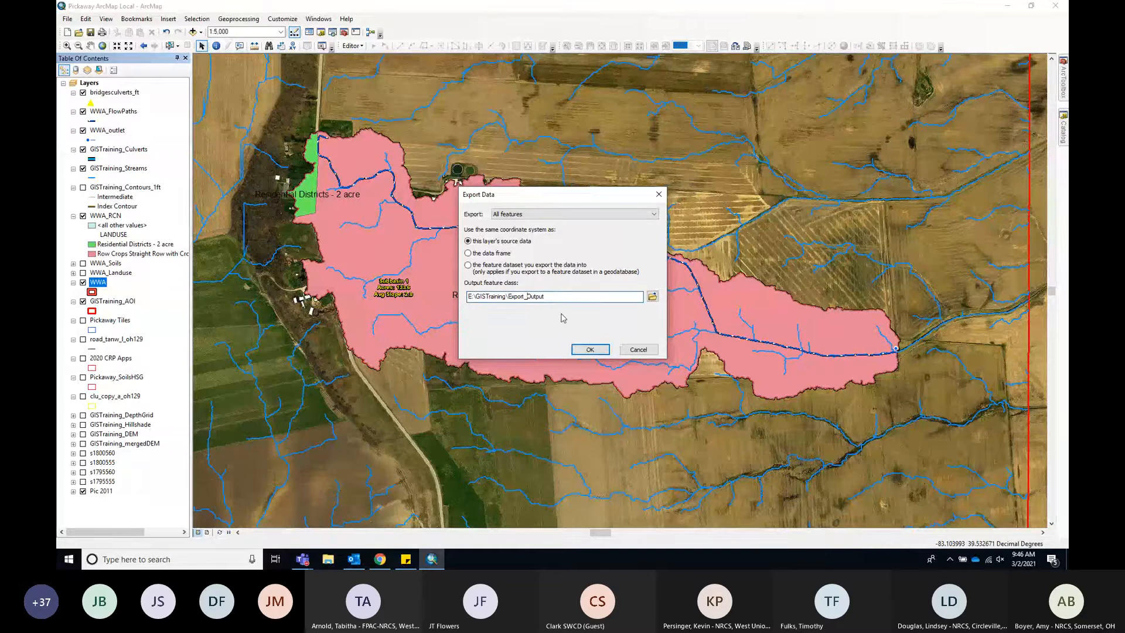
pyautogui.press('BackSpace')
pyautogui.click(591, 350)
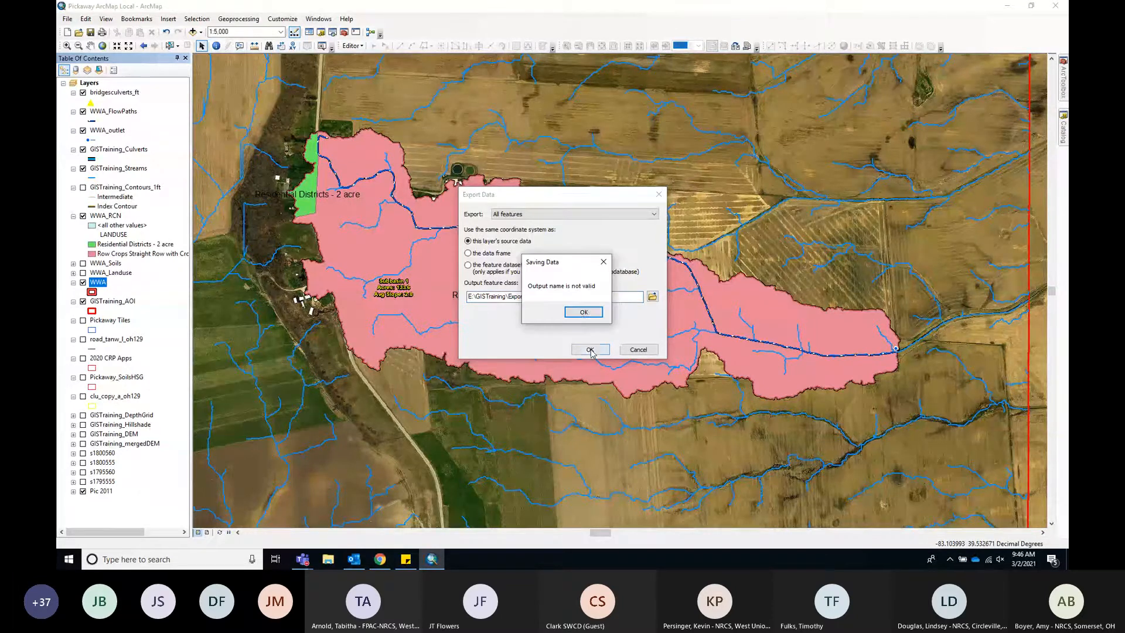
pyautogui.click(584, 312)
pyautogui.click(539, 299)
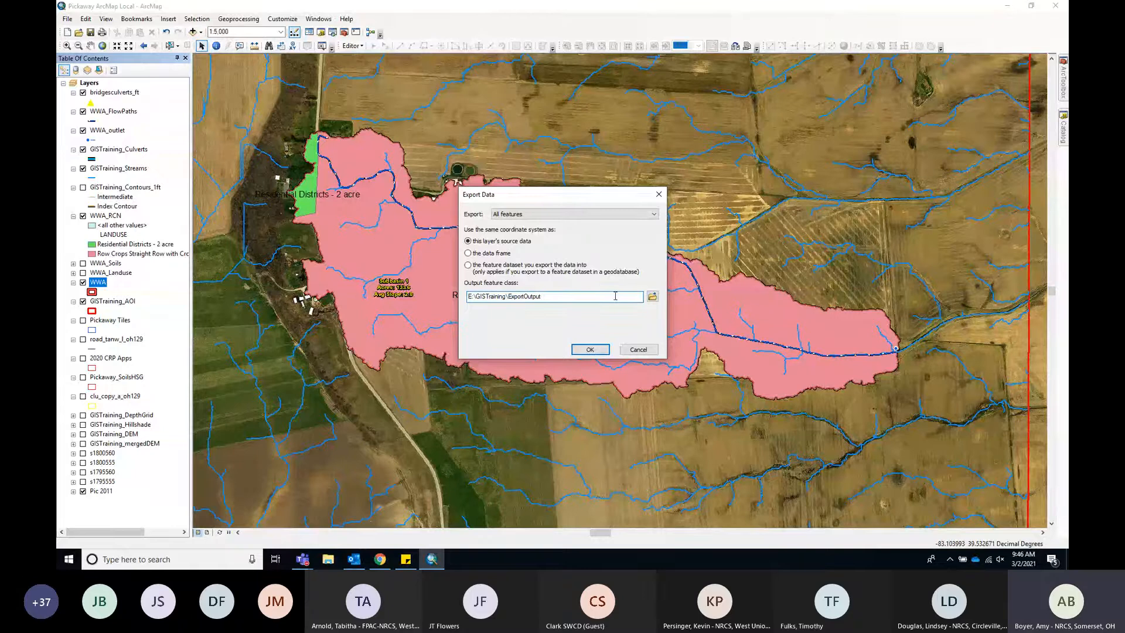
pyautogui.click(608, 350)
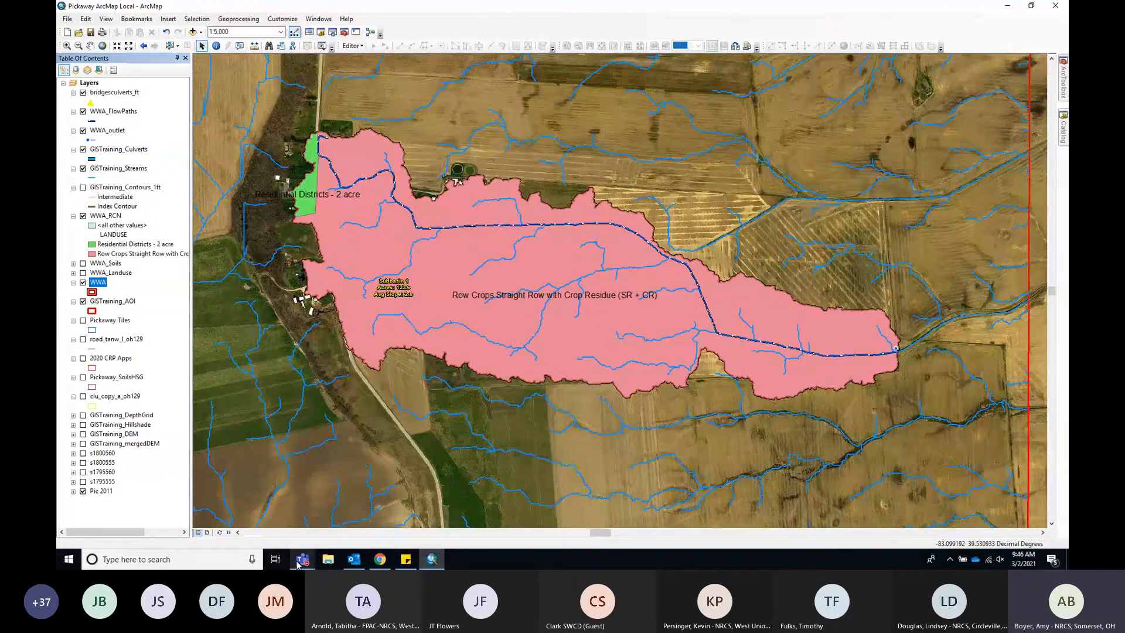
# Step: Switch to the DSWC Webinar Series - Technical meeting in Teams and stop sharing the screen
pyautogui.moveTo(299, 561)
pyautogui.click(302, 516)
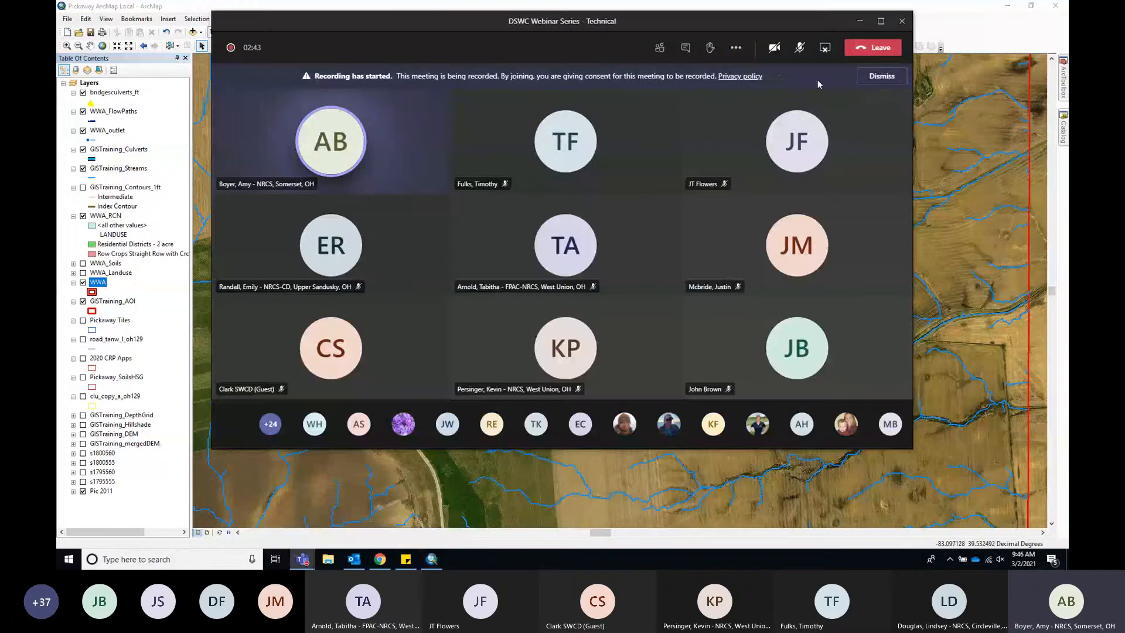
pyautogui.click(826, 50)
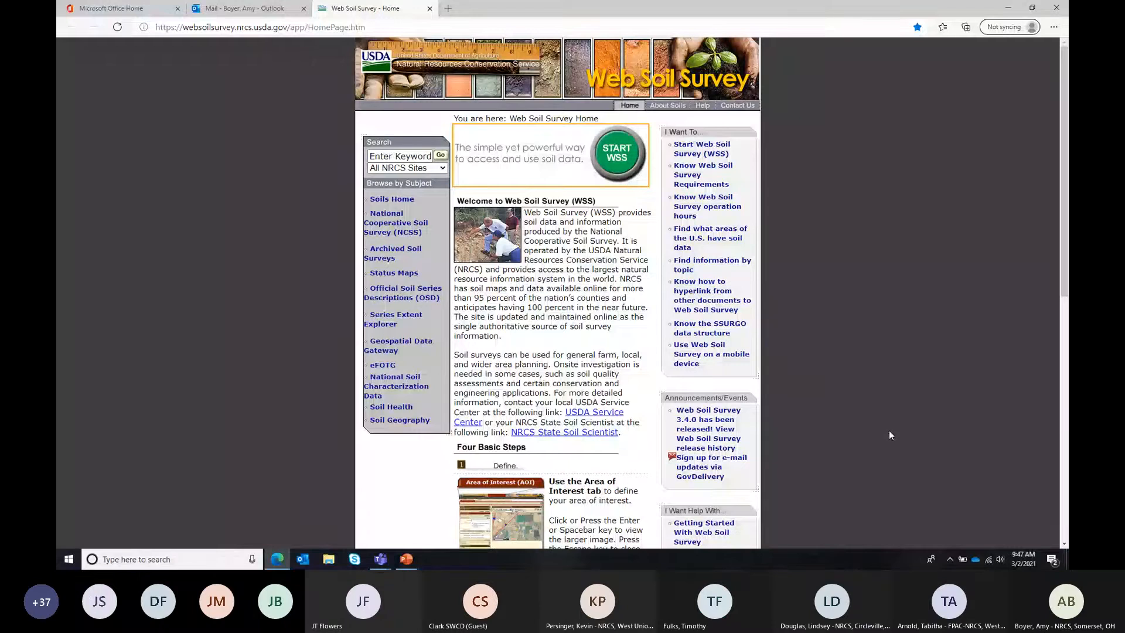
# Step: Start Web Soil Survey and choose TrainingWS.shp from the GIS TDP folder as the AOI's .shp file
pyautogui.click(613, 154)
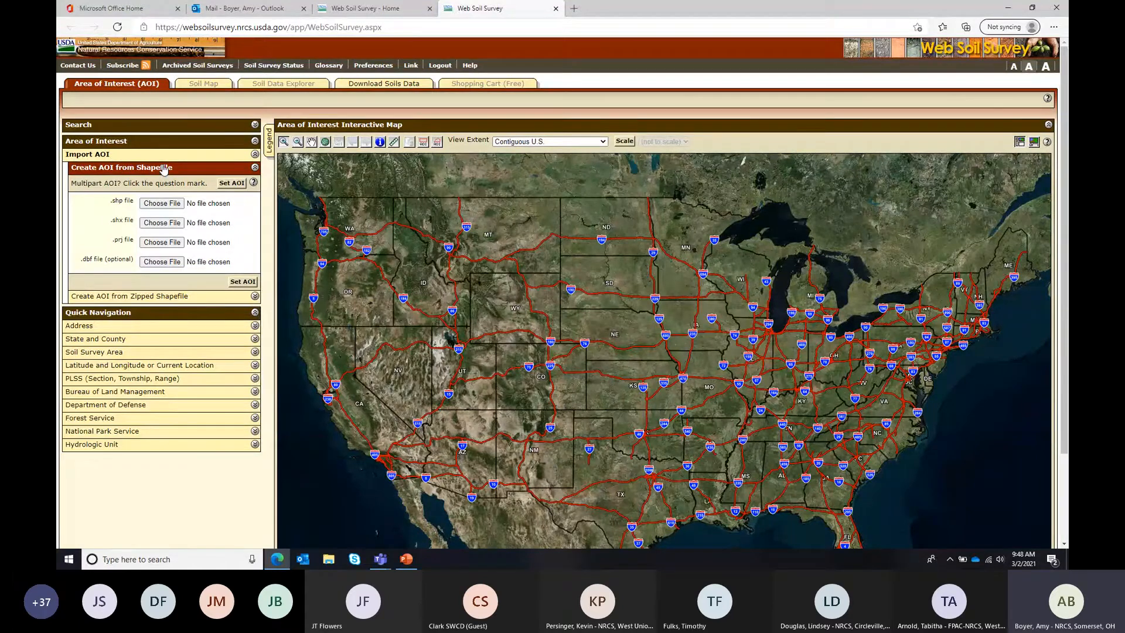
pyautogui.click(163, 203)
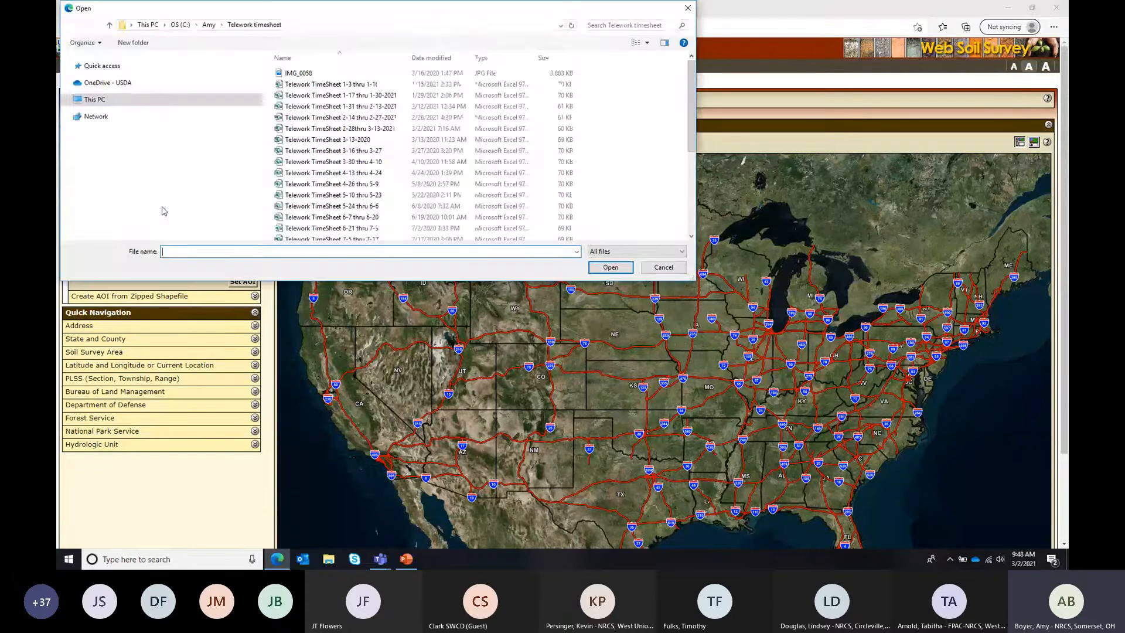
pyautogui.click(111, 163)
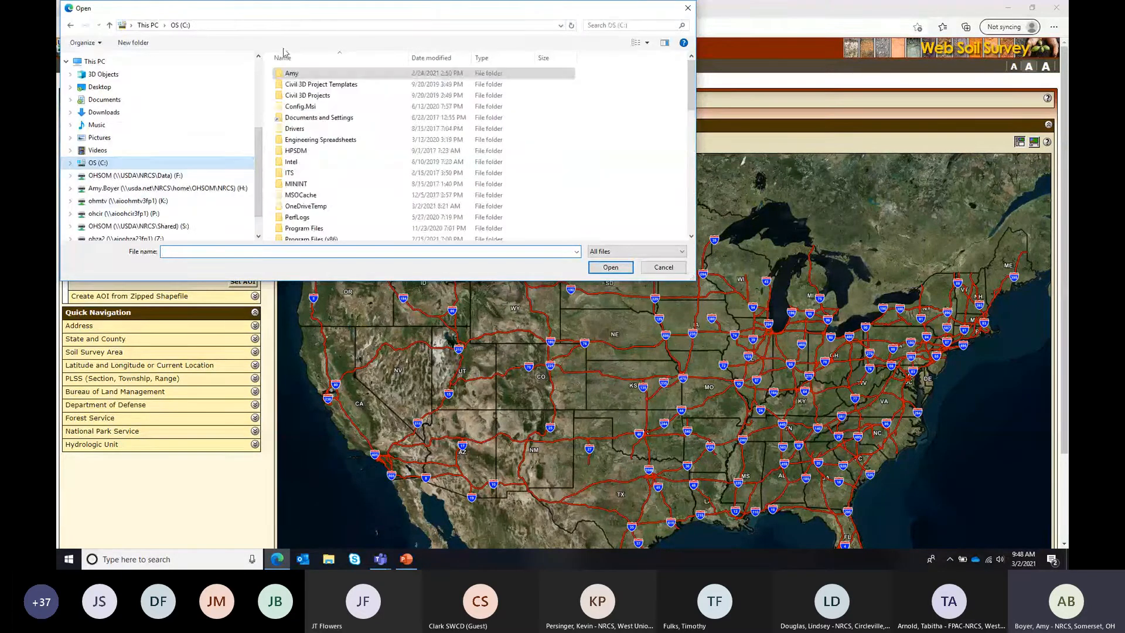
pyautogui.doubleClick(312, 74)
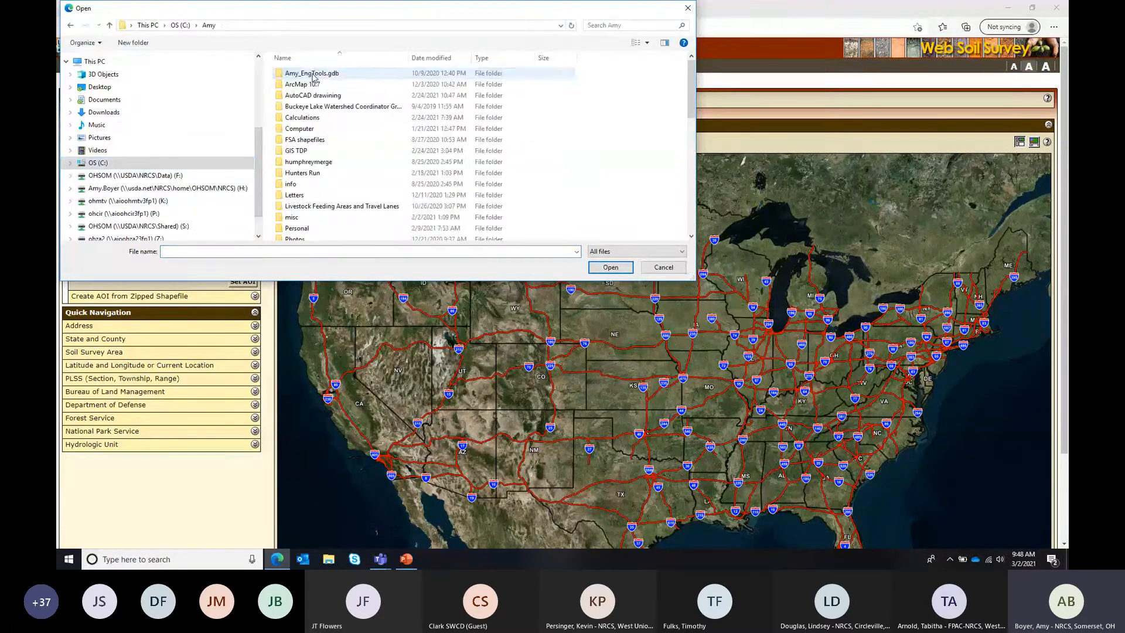
pyautogui.doubleClick(311, 150)
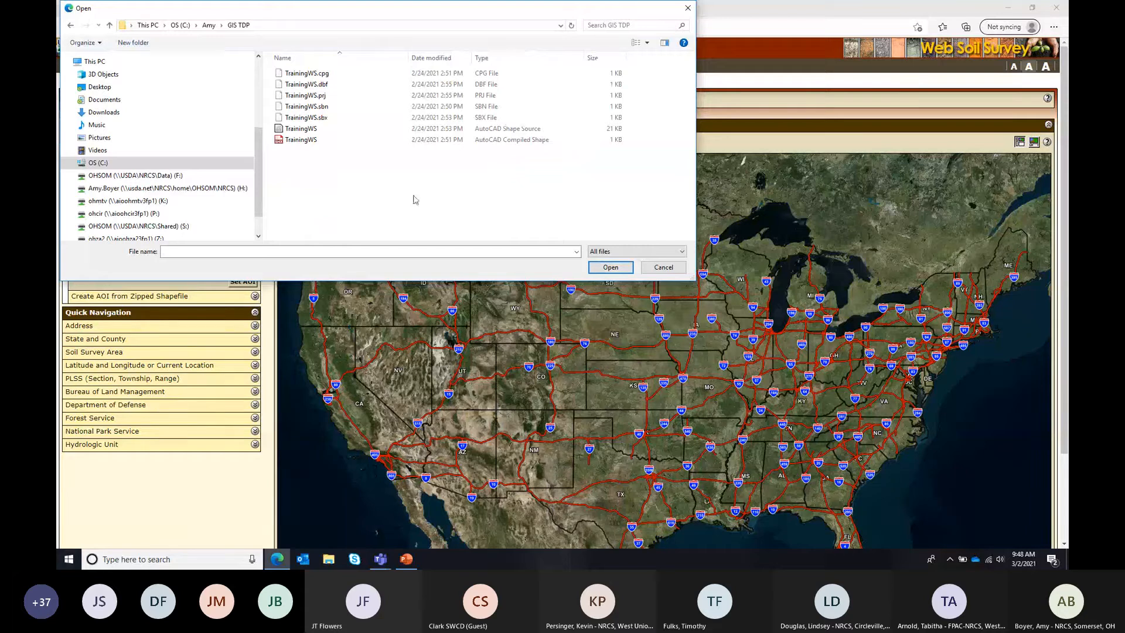
pyautogui.moveTo(395, 17); pyautogui.dragTo(692, 73)
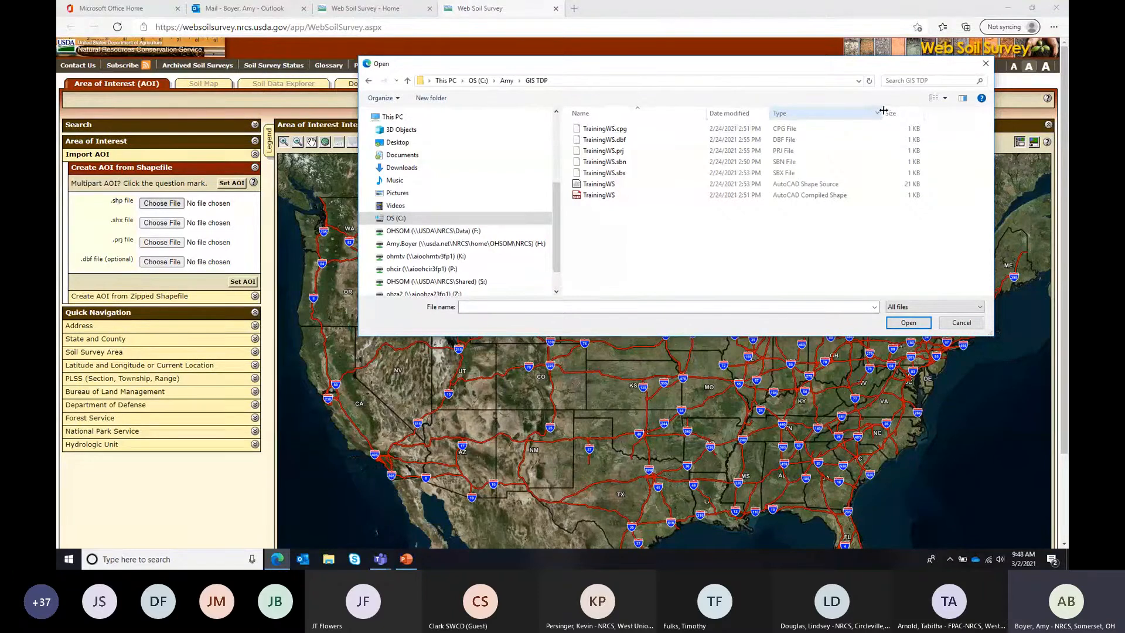
pyautogui.moveTo(873, 115); pyautogui.dragTo(905, 115)
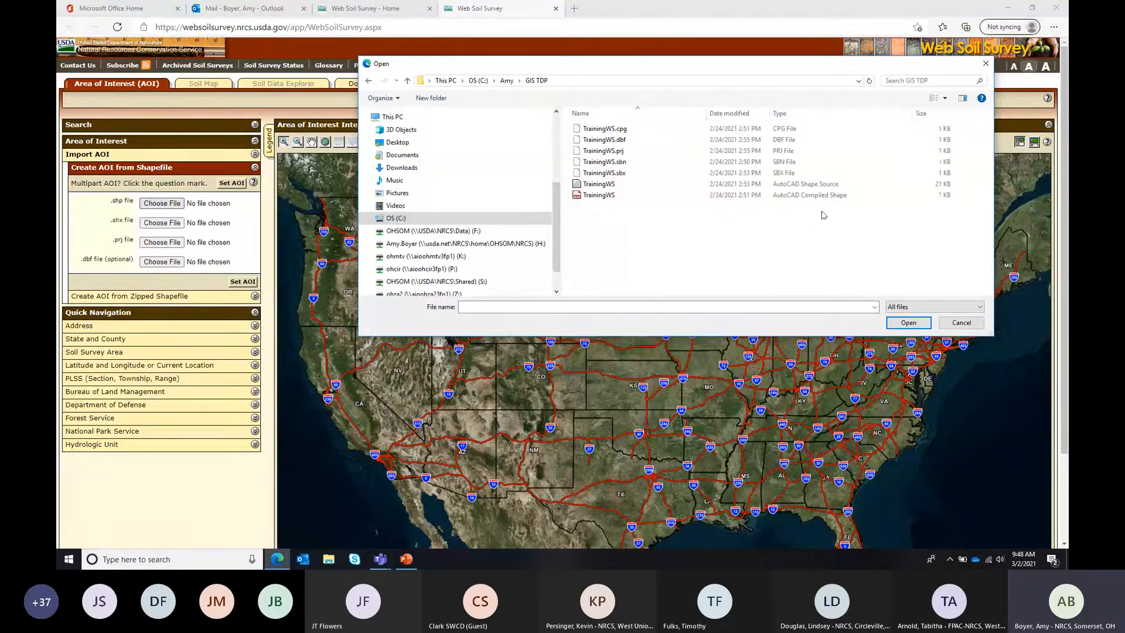
pyautogui.click(801, 188)
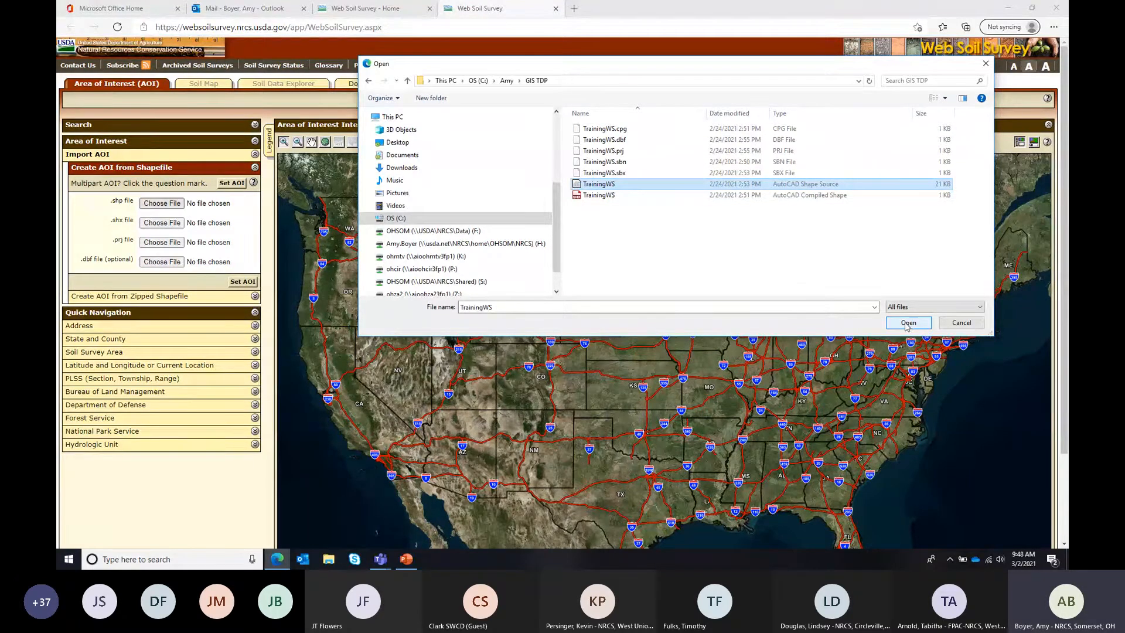
pyautogui.click(906, 324)
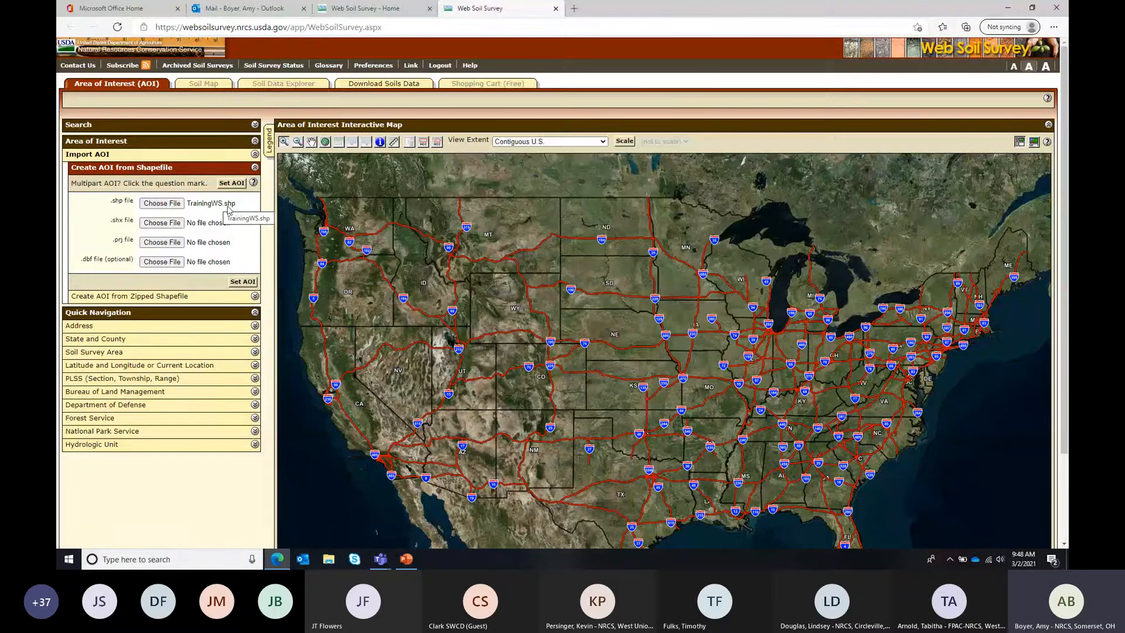
# Step: Choose TrainingWS.shx and TrainingWS.prj as the .shx and .prj files for the shapefile AOI
pyautogui.click(167, 224)
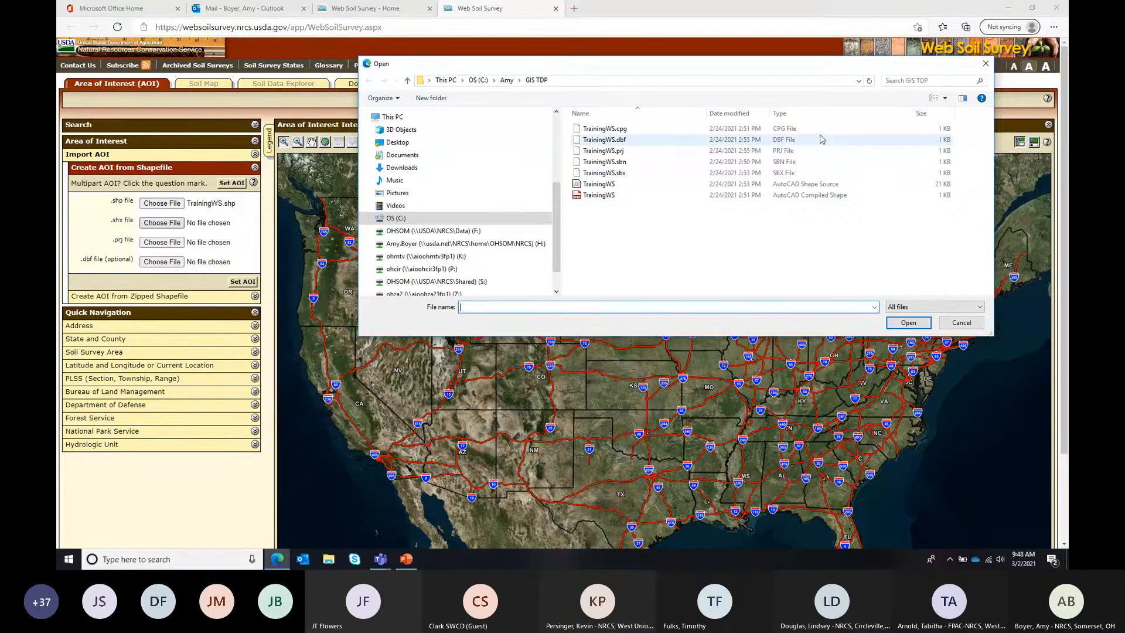
pyautogui.click(811, 196)
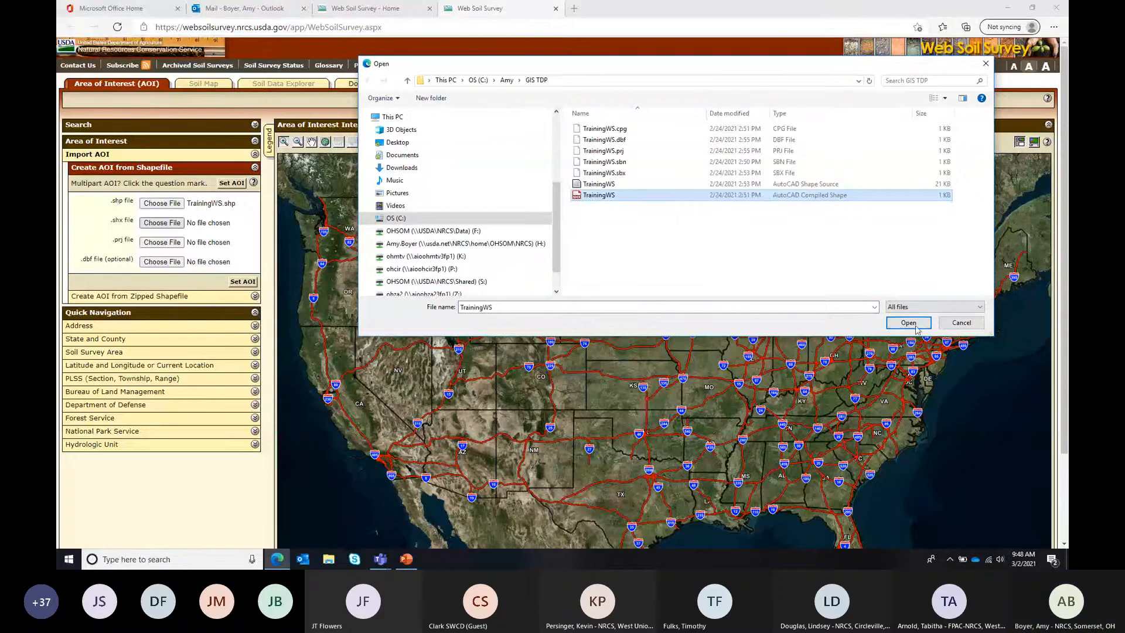
pyautogui.click(908, 322)
pyautogui.click(162, 242)
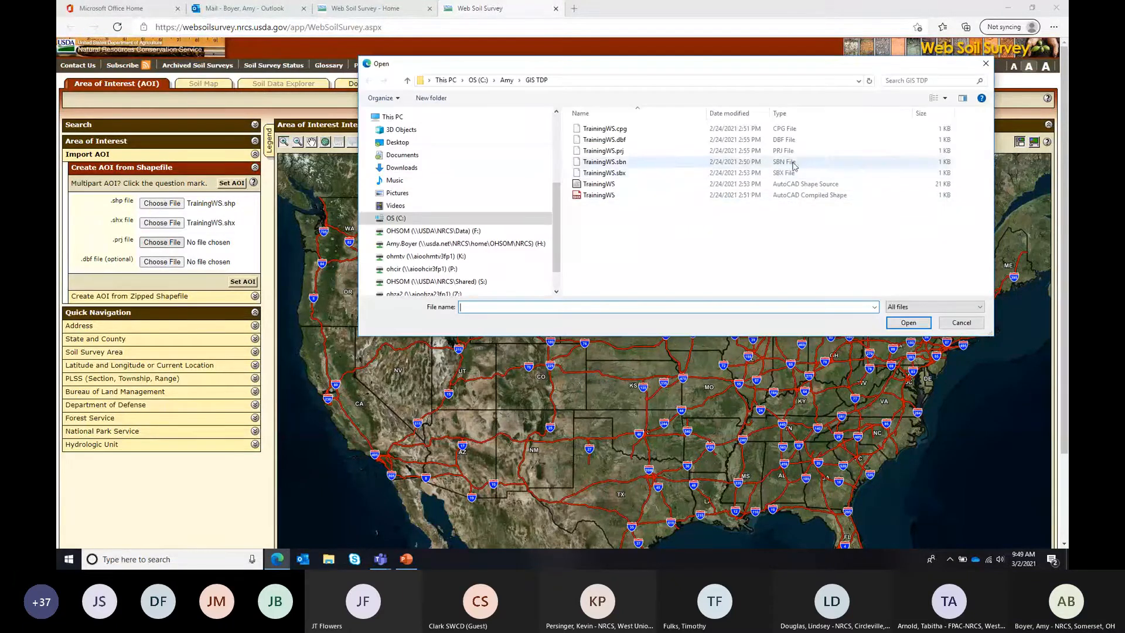
pyautogui.click(785, 152)
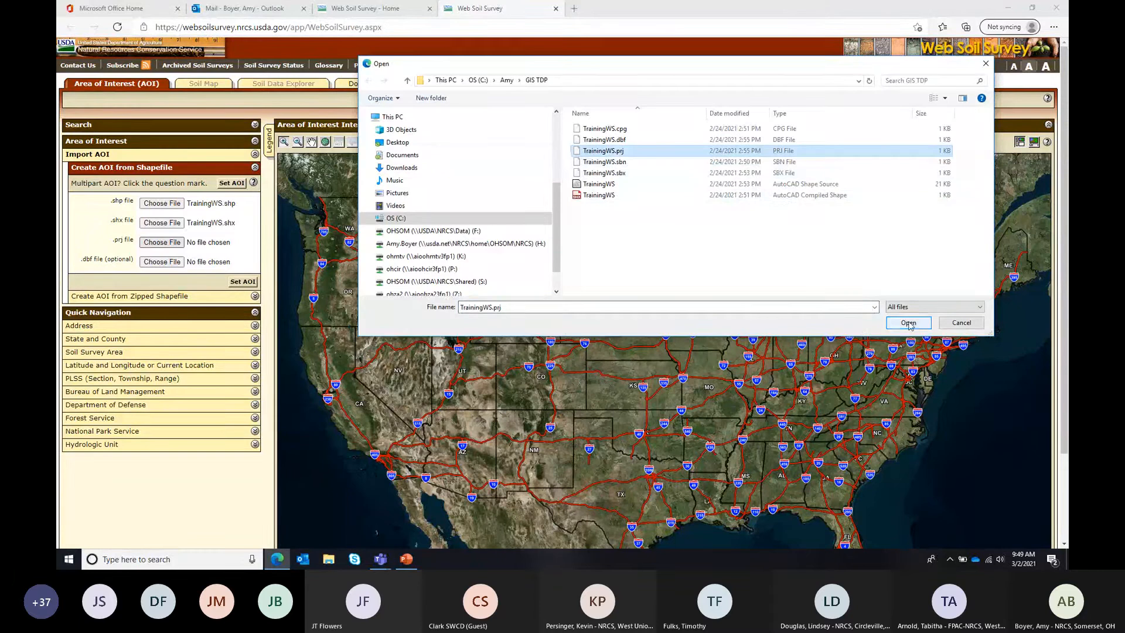
pyautogui.click(907, 323)
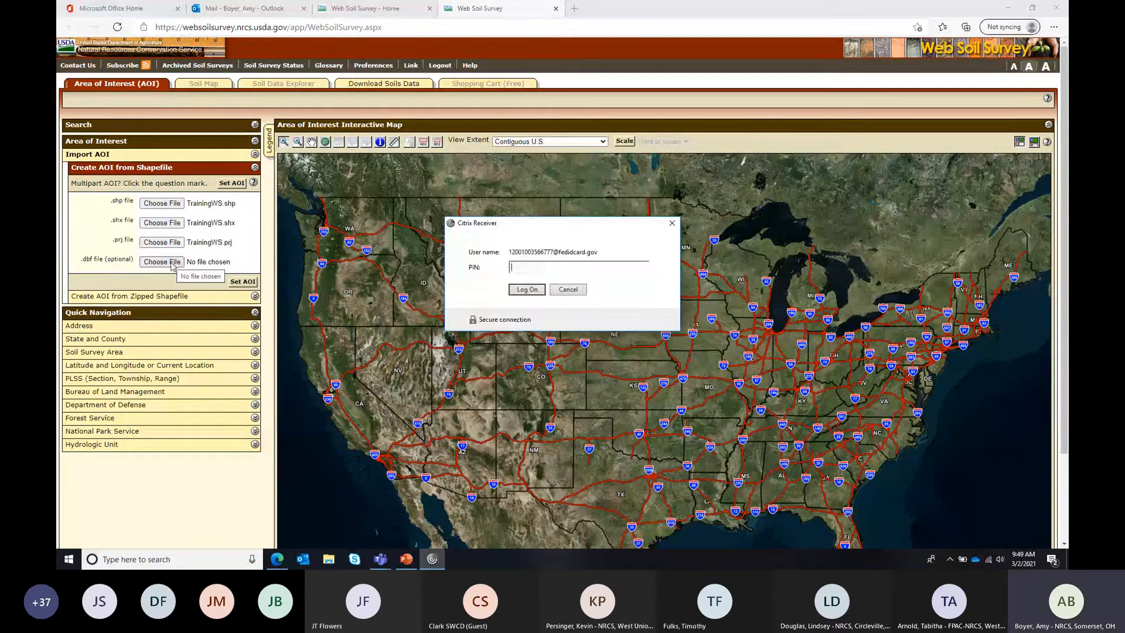
# Step: Enter the PIN in the Citrix Receiver prompt and log on
pyautogui.write('••••••')
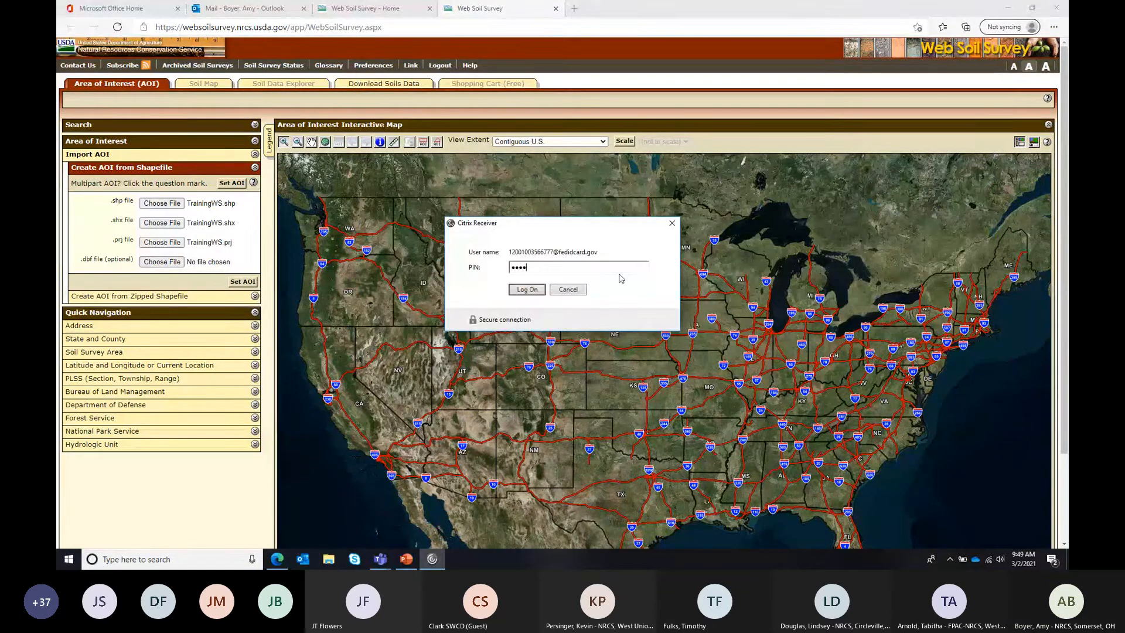
pyautogui.press('Return')
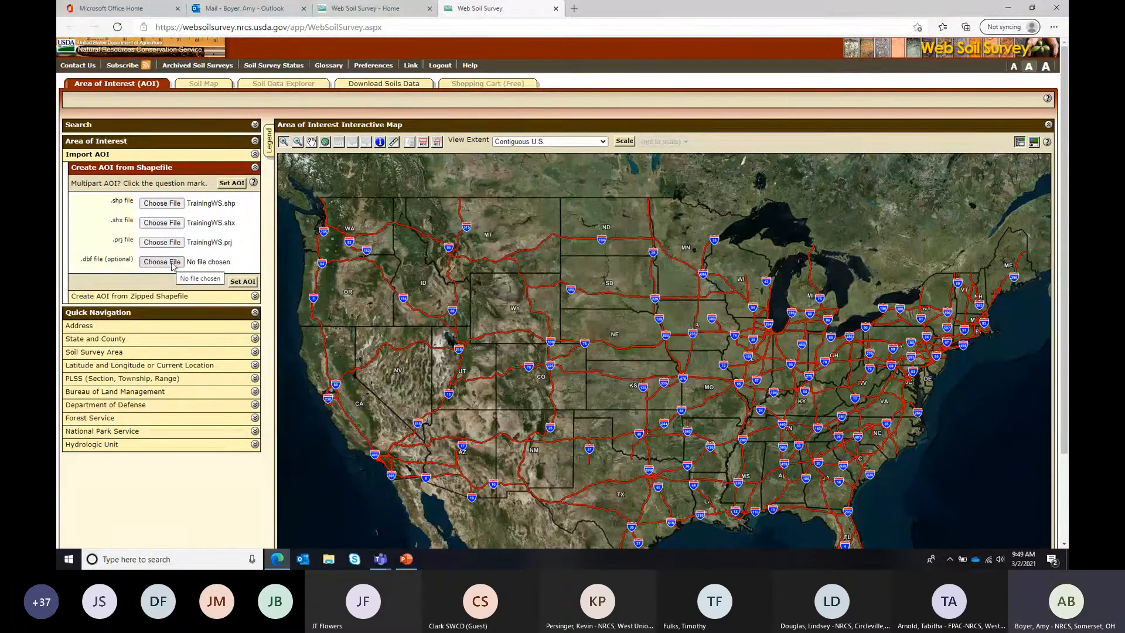
# Step: Choose TrainingWS.dbf as the optional .dbf file for the shapefile AOI
pyautogui.click(172, 262)
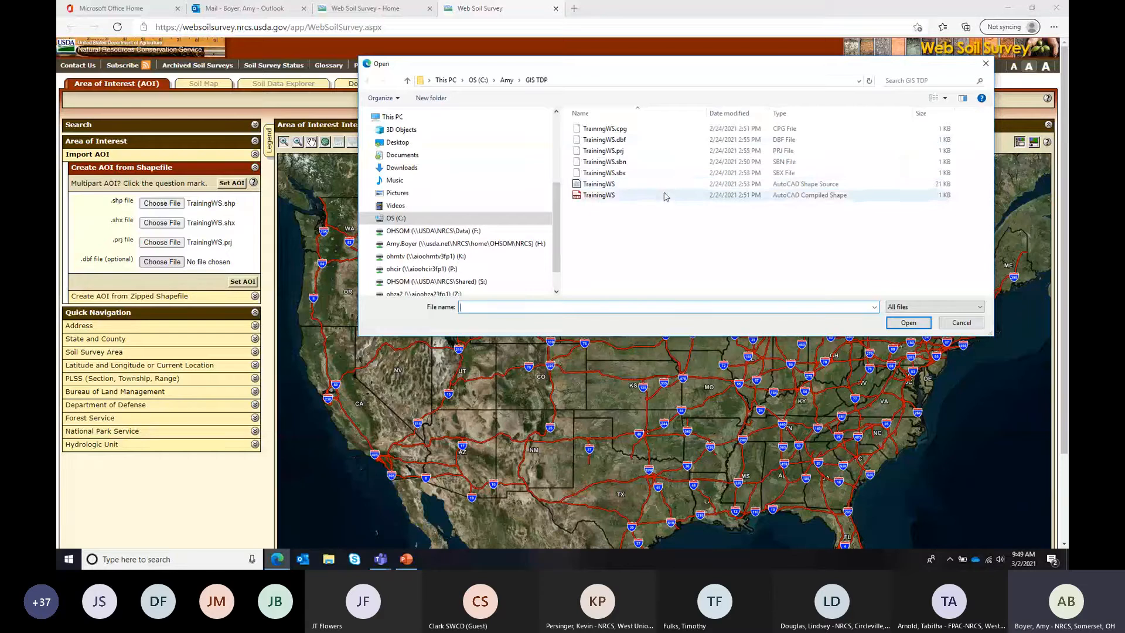
pyautogui.click(743, 141)
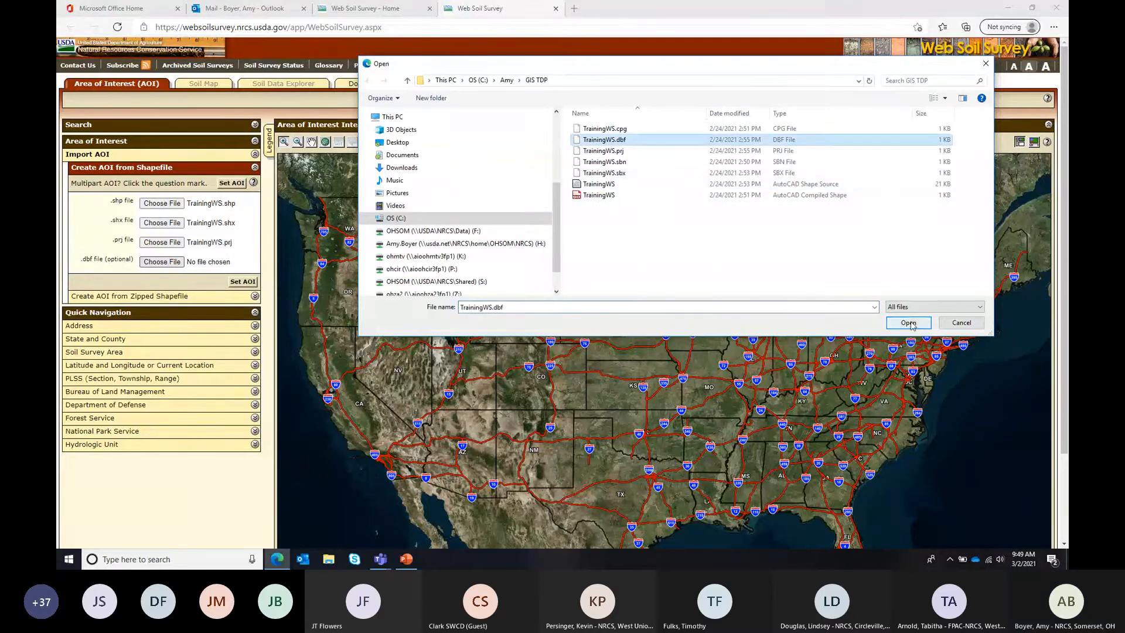
pyautogui.click(908, 323)
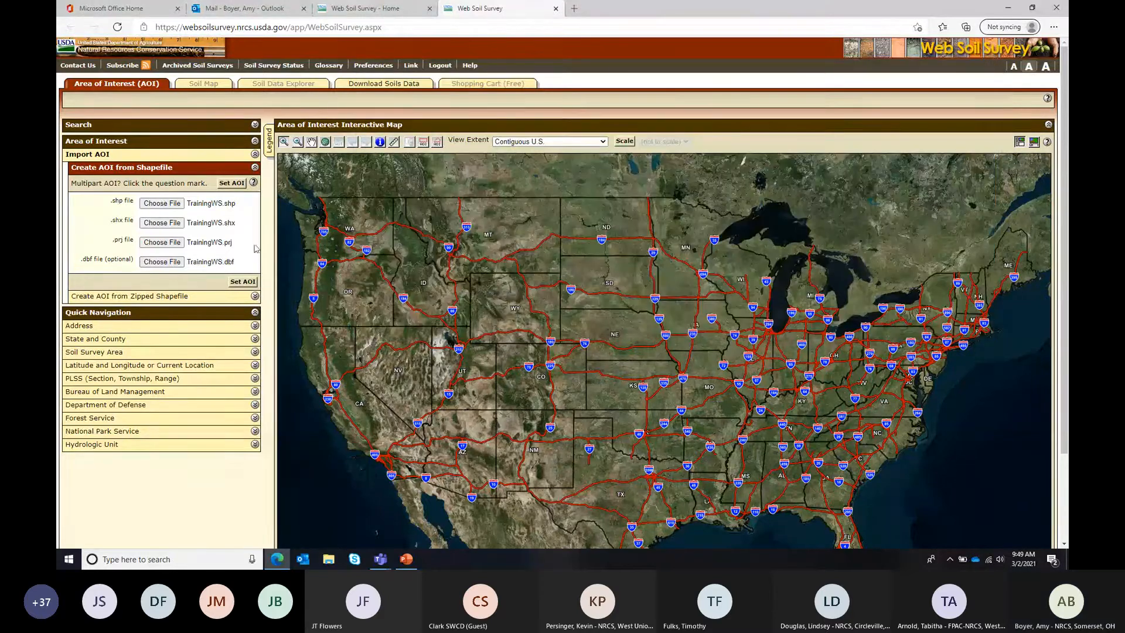
# Step: Set the AOI from the chosen TrainingWS files and display its soil map
pyautogui.click(232, 183)
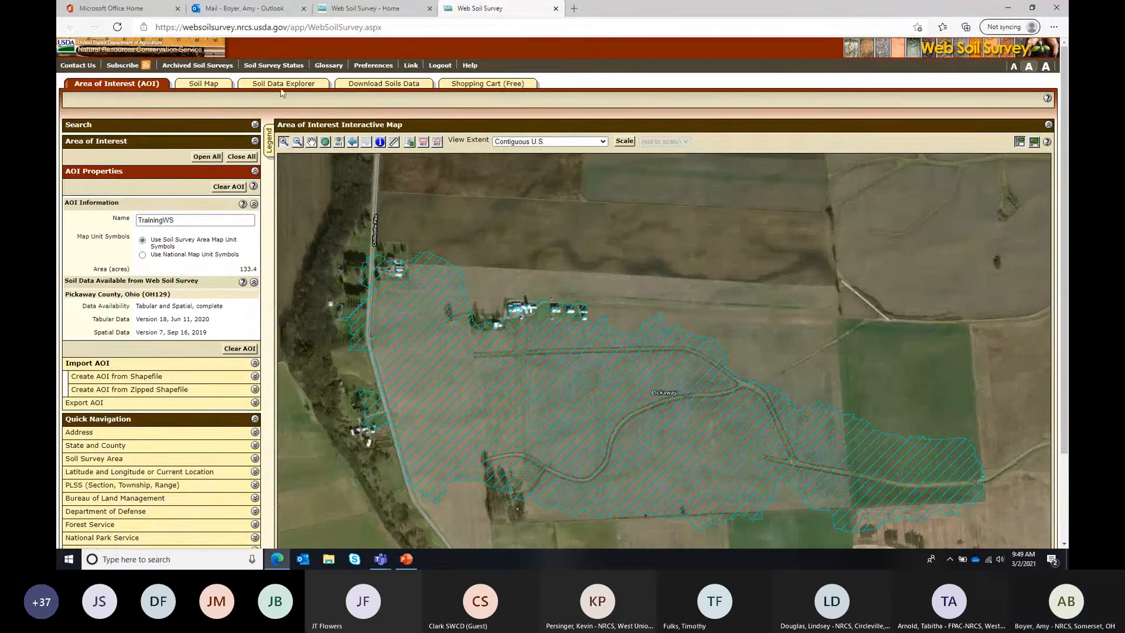
pyautogui.click(209, 87)
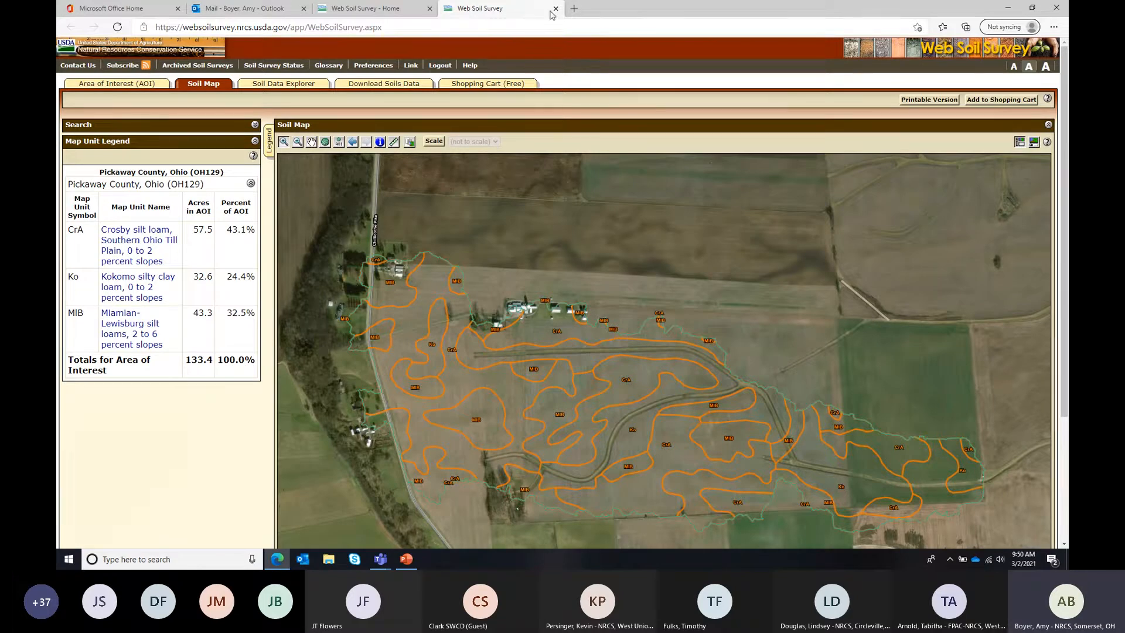
# Step: Minimize the browser, switch to the DSWC Webinar Series - Technical meeting in Teams and stop sharing the screen
pyautogui.click(1008, 9)
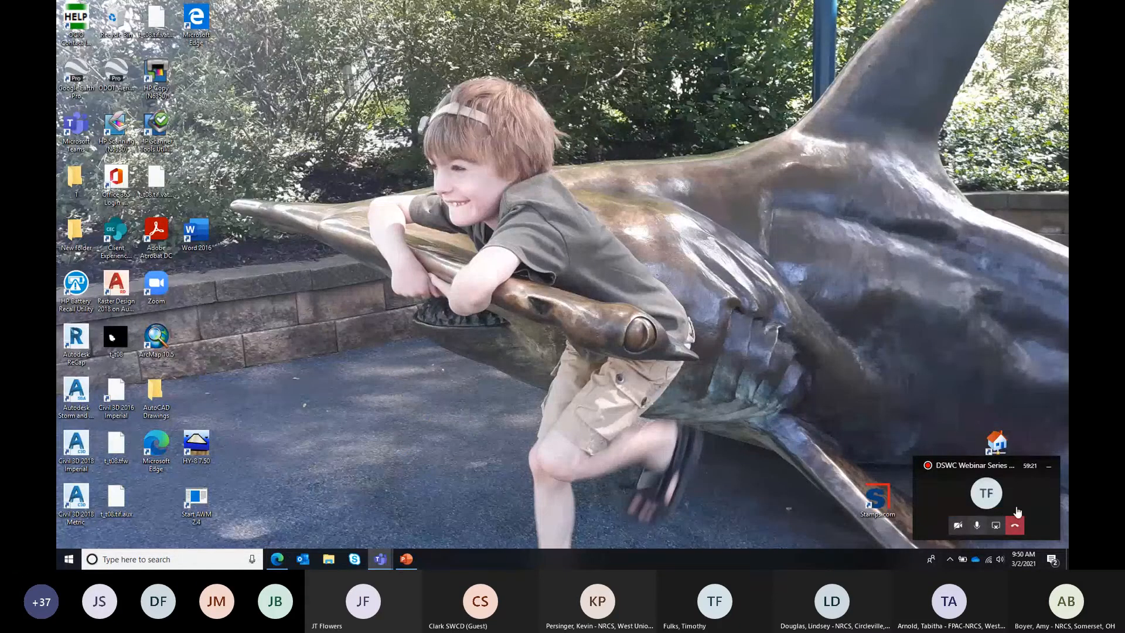
pyautogui.moveTo(380, 559)
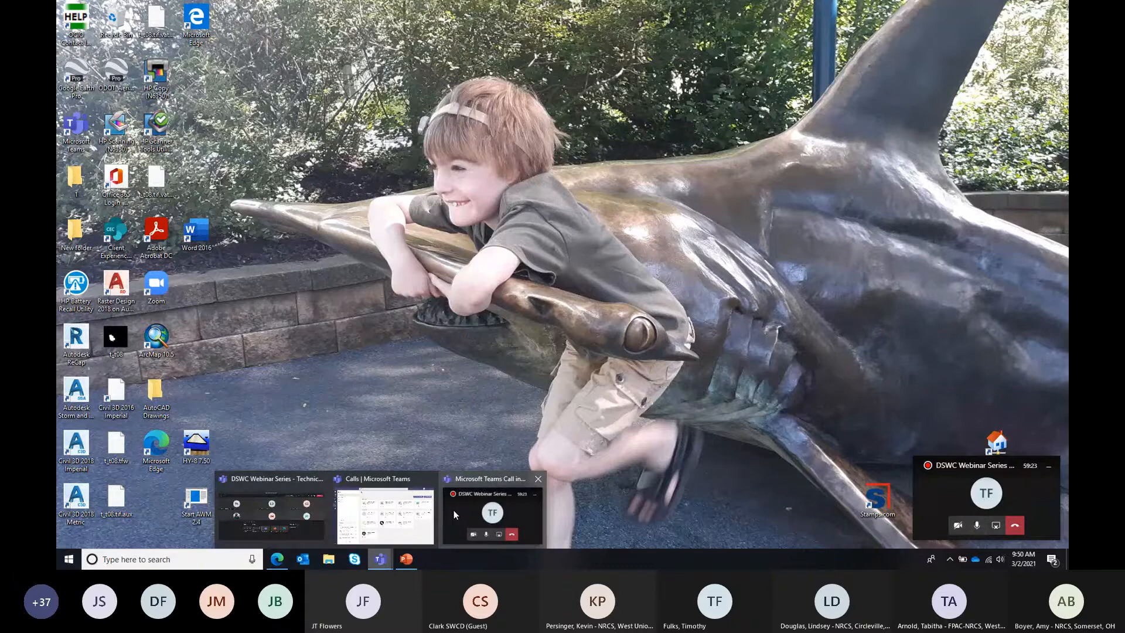
pyautogui.click(271, 513)
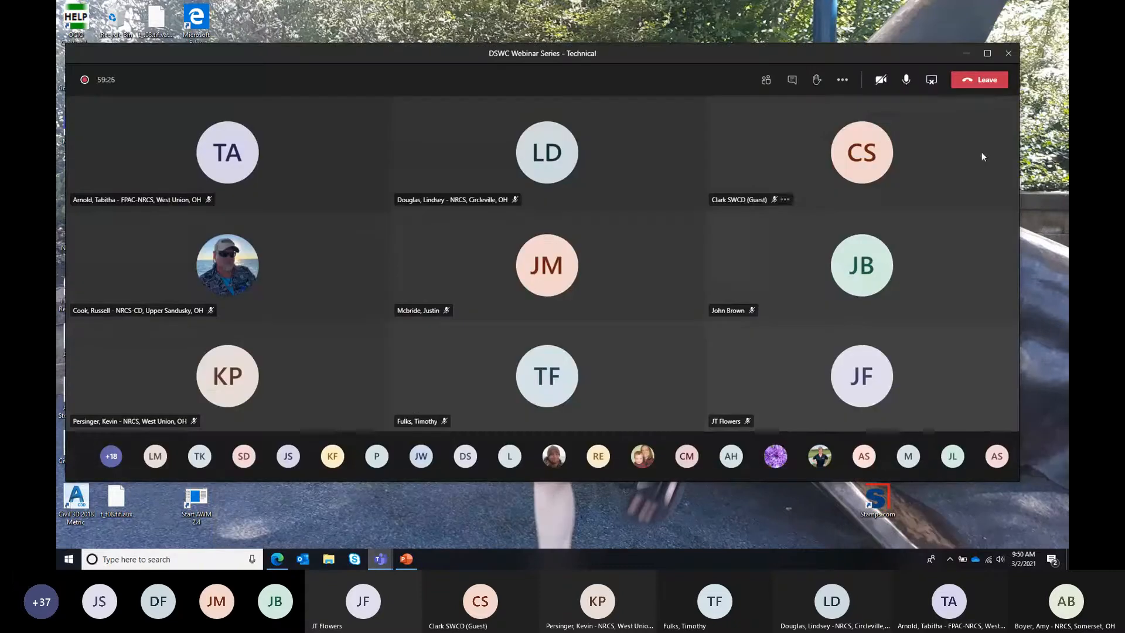
pyautogui.click(931, 82)
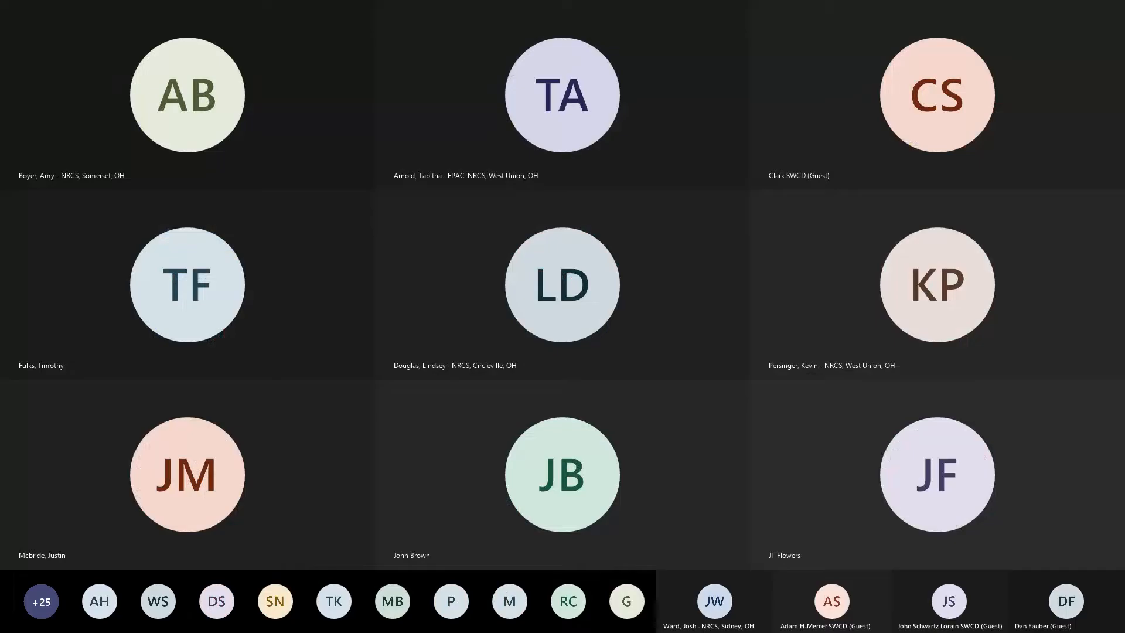